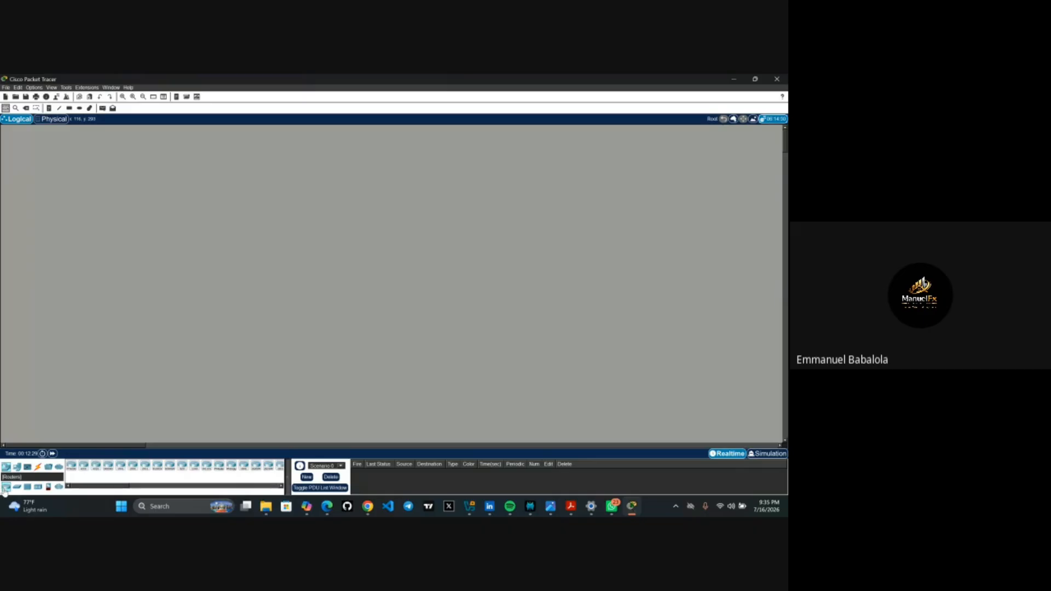
# - Place a PT8200 router, Router0, in the centre of the empty workspace
pyautogui.click(72, 468)
pyautogui.click(349, 230)
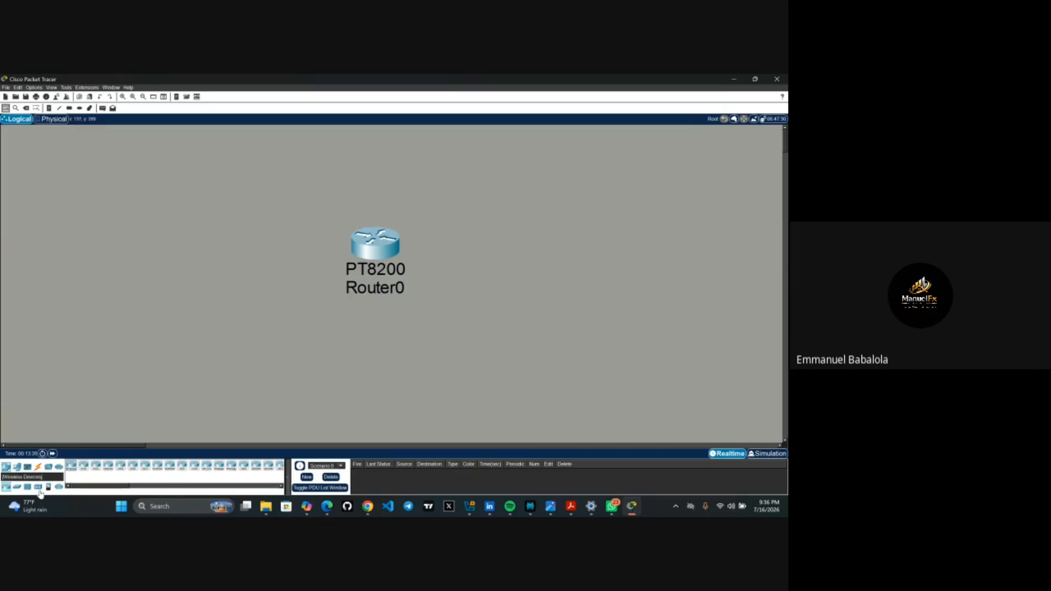
# - Drag a 2960-24TT switch from the Switches list onto the canvas left of Router0
pyautogui.click(16, 487)
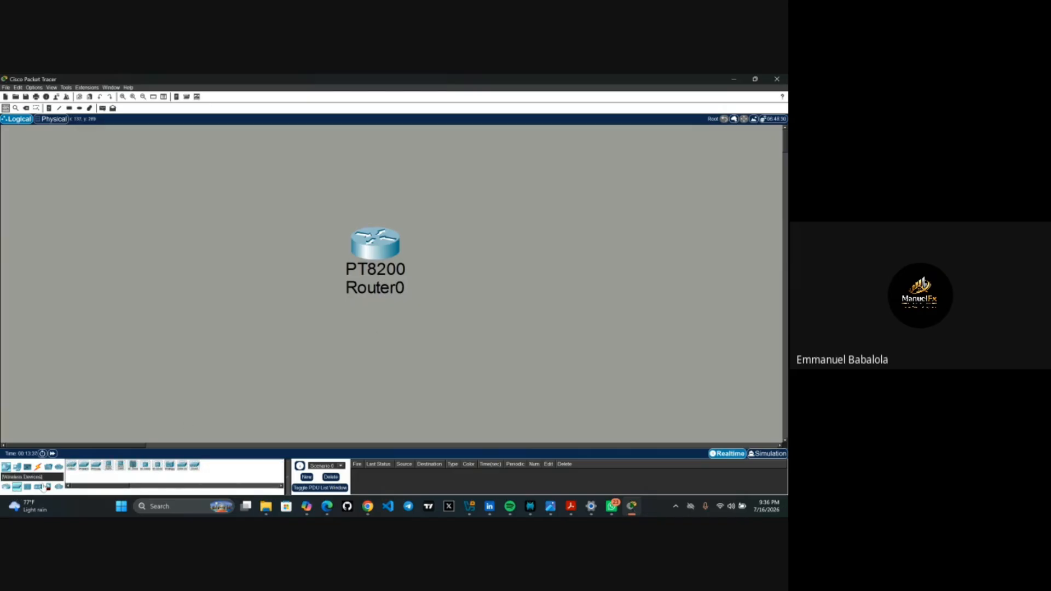
pyautogui.moveTo(73, 469); pyautogui.dragTo(152, 276)
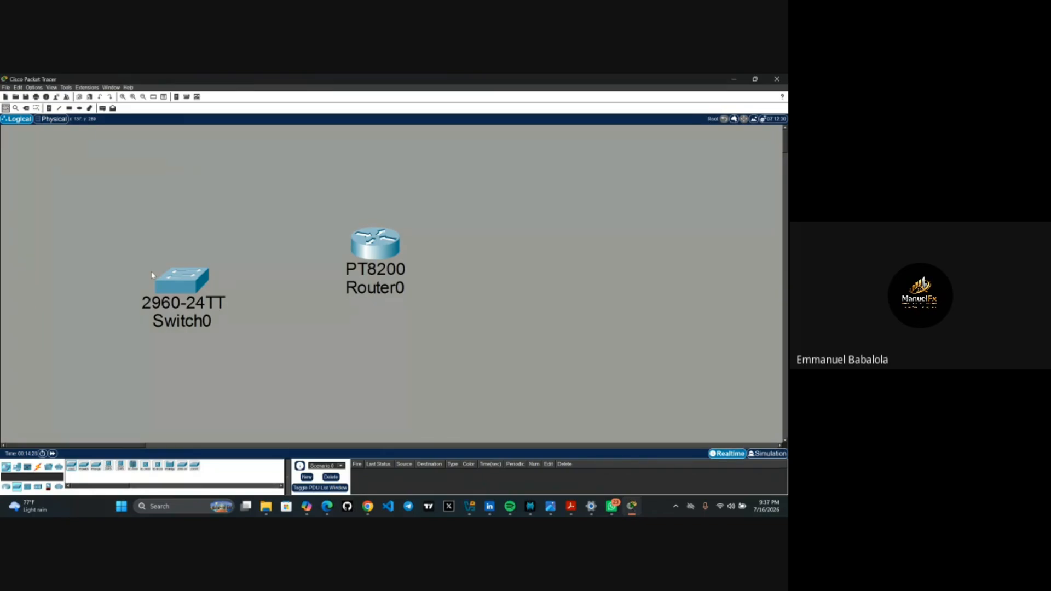
# - Place a Hub-PT hub, Hub0, and move it to the upper left above Switch0
pyautogui.click(28, 488)
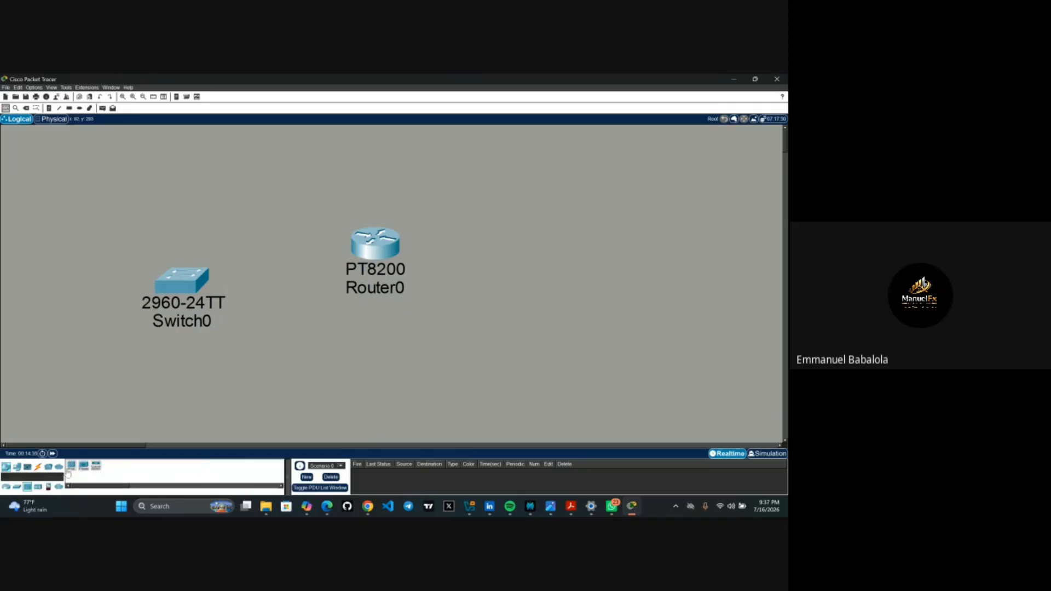
pyautogui.click(71, 466)
pyautogui.click(75, 379)
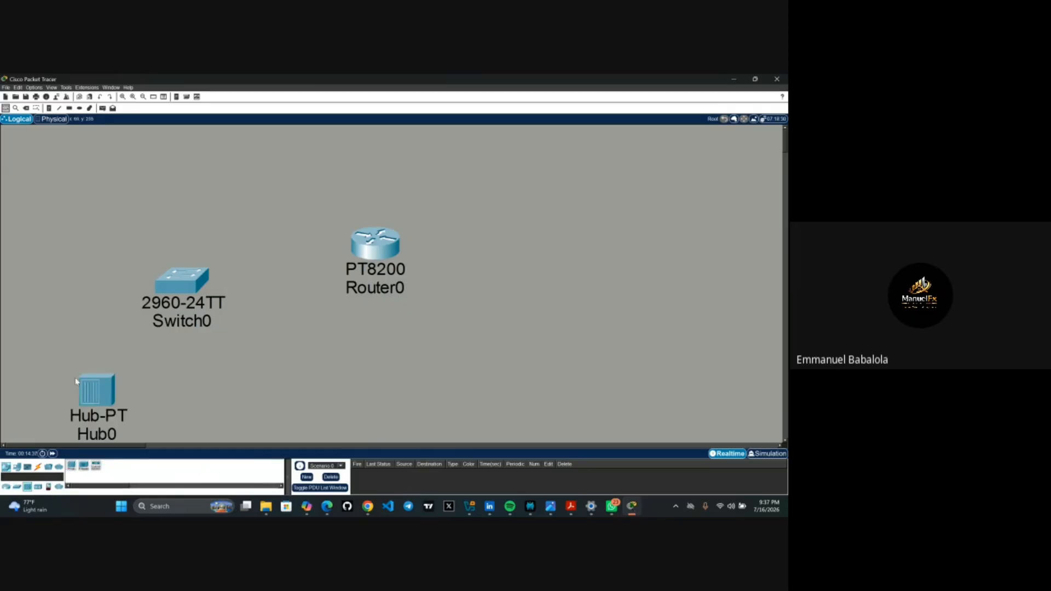
pyautogui.moveTo(100, 382); pyautogui.dragTo(77, 198)
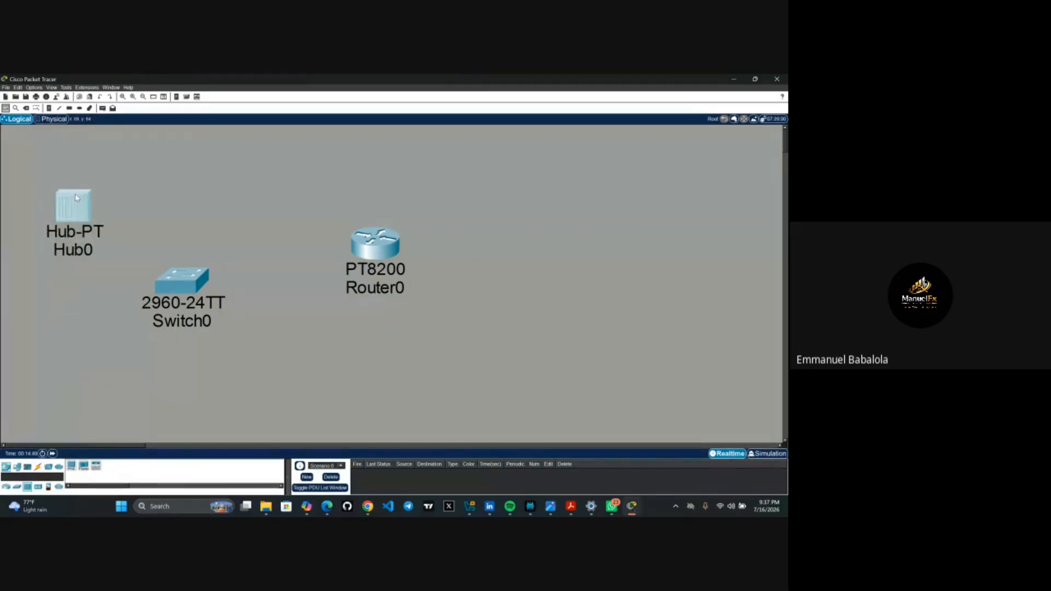
pyautogui.click(221, 166)
# - Delete Hub0, Switch0 and Router0 with the Delete tool, confirming each removal
pyautogui.click(26, 108)
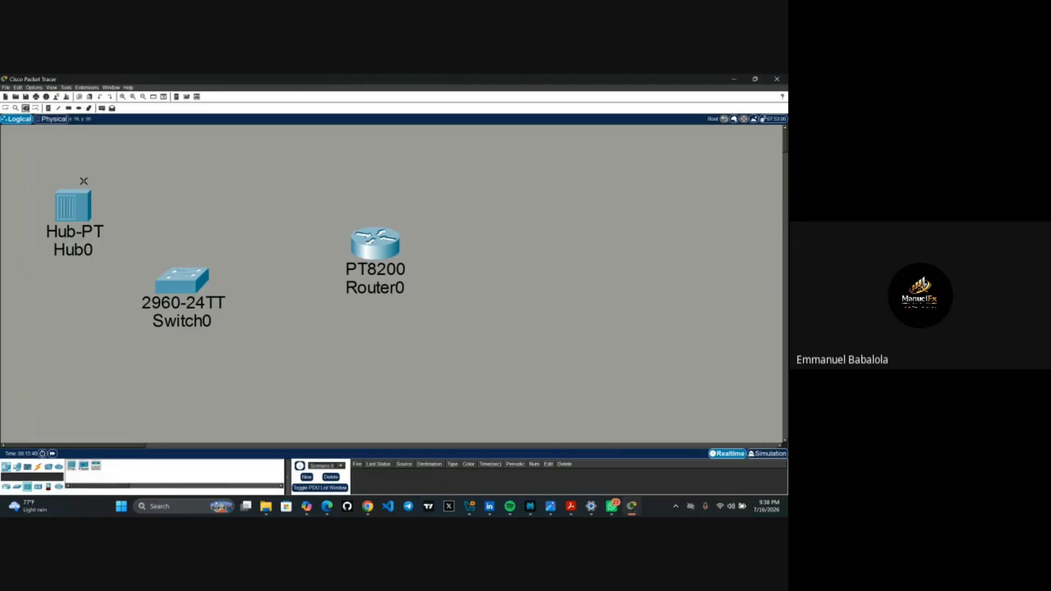
pyautogui.click(89, 210)
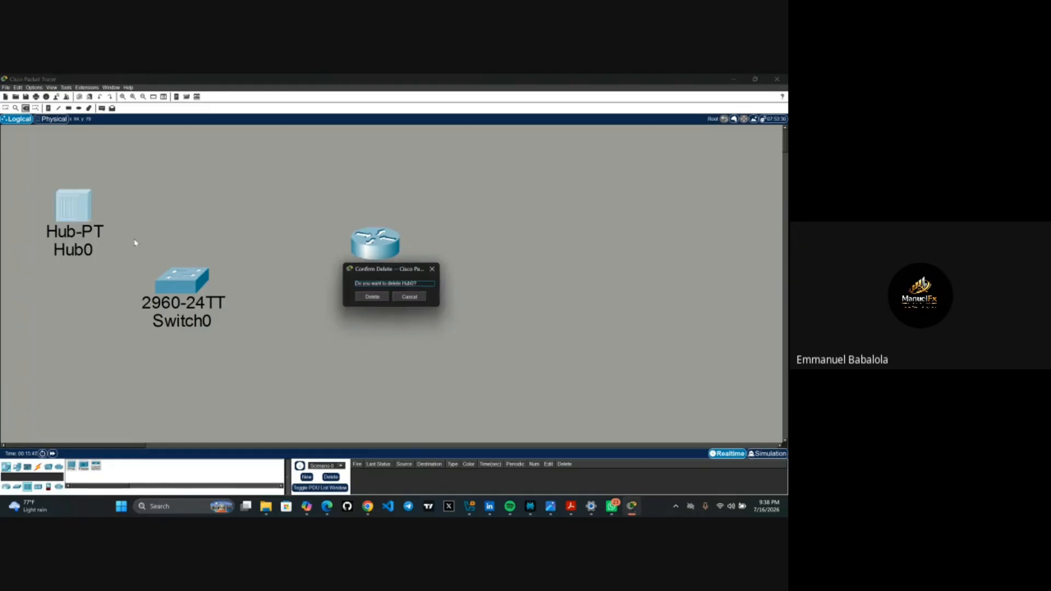
pyautogui.click(366, 299)
pyautogui.click(198, 281)
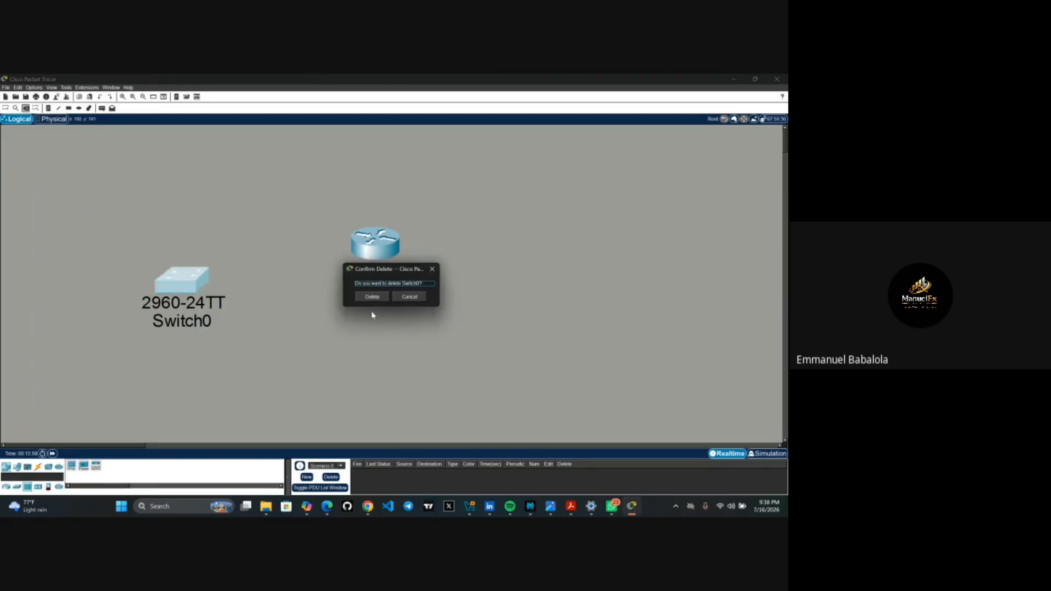
pyautogui.click(367, 298)
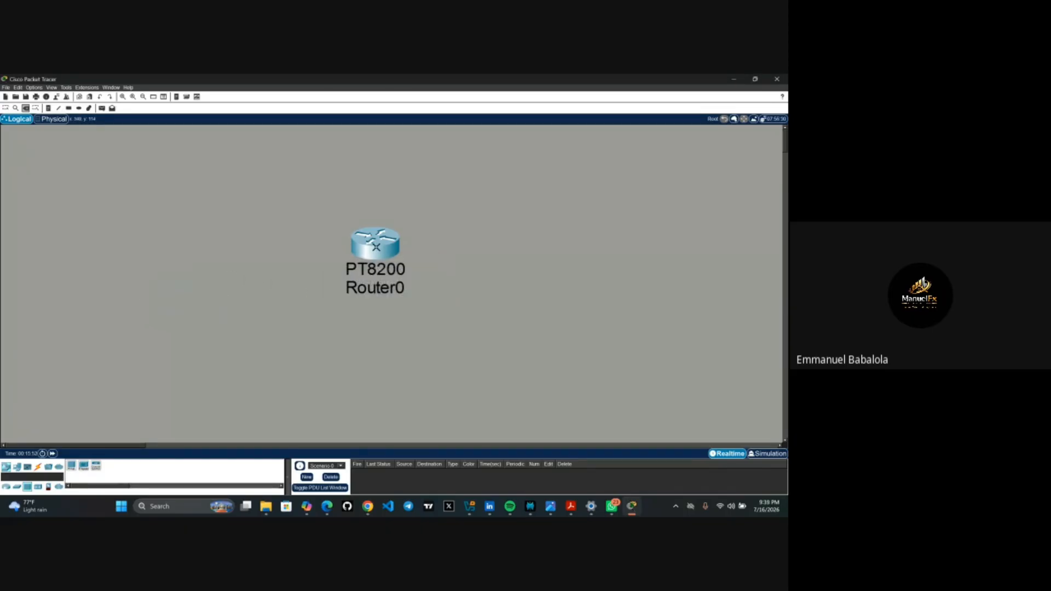
pyautogui.click(376, 255)
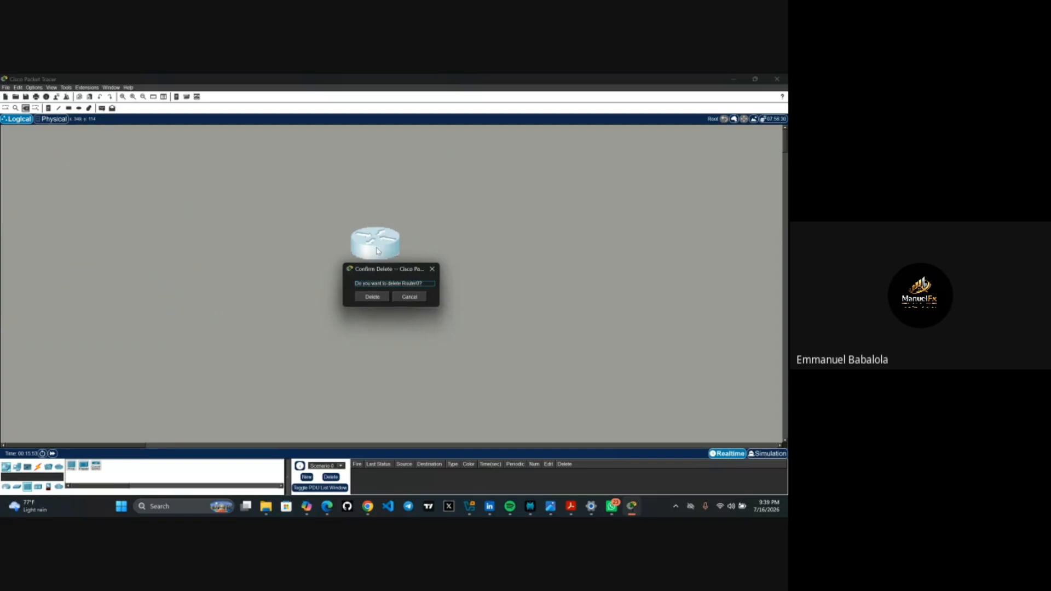
pyautogui.click(372, 296)
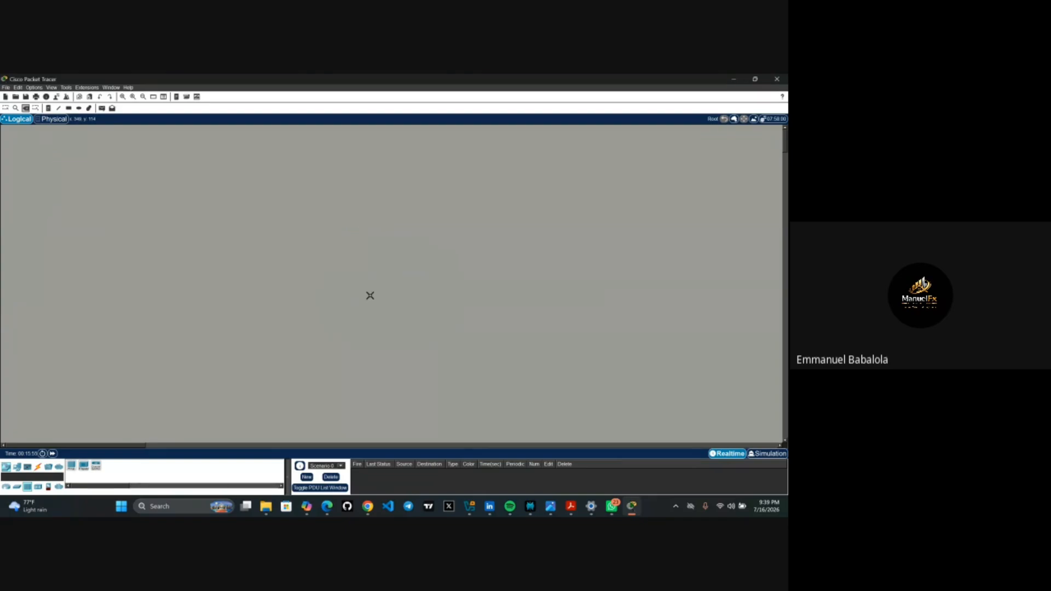
# - Browse the Connections cable types, trying the copper straight-through cable and cancelling it
pyautogui.click(39, 469)
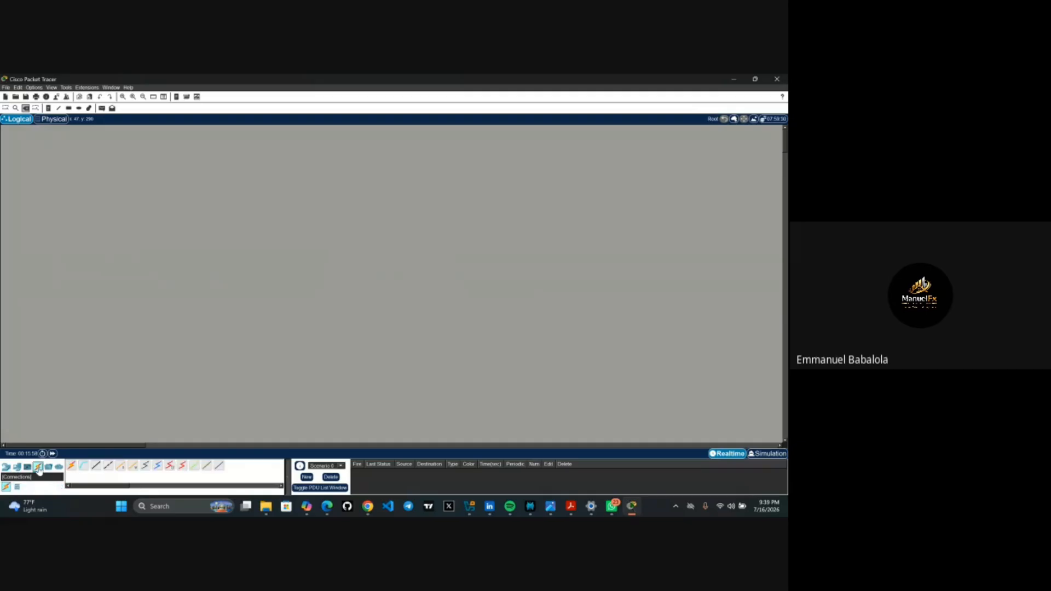
pyautogui.click(85, 467)
pyautogui.click(26, 109)
pyautogui.click(96, 465)
pyautogui.moveTo(301, 299); pyautogui.dragTo(300, 298)
pyautogui.click(93, 468)
# - Place a workspace note reading 'Internet' and begin 'ethernet' on a second line
pyautogui.click(49, 108)
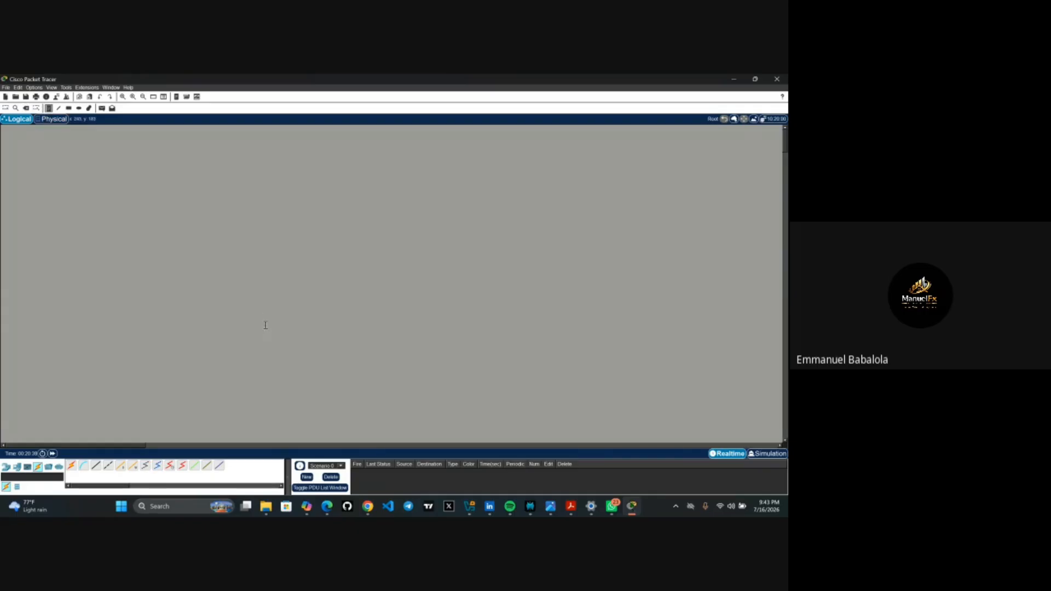
pyautogui.click(229, 278)
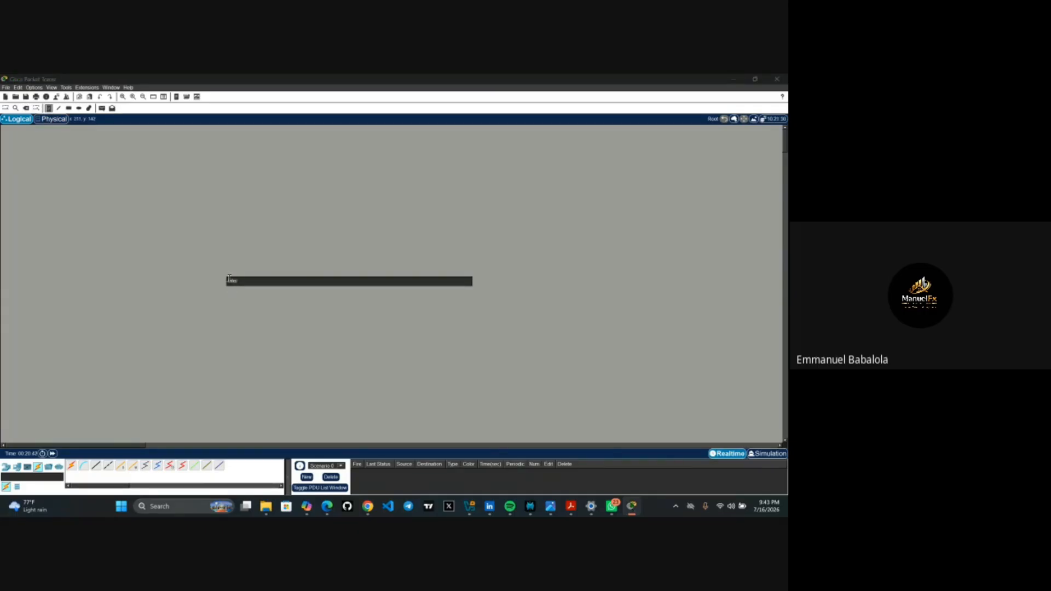
pyautogui.write('Internet')
pyautogui.press('Return')
pyautogui.write('eth')
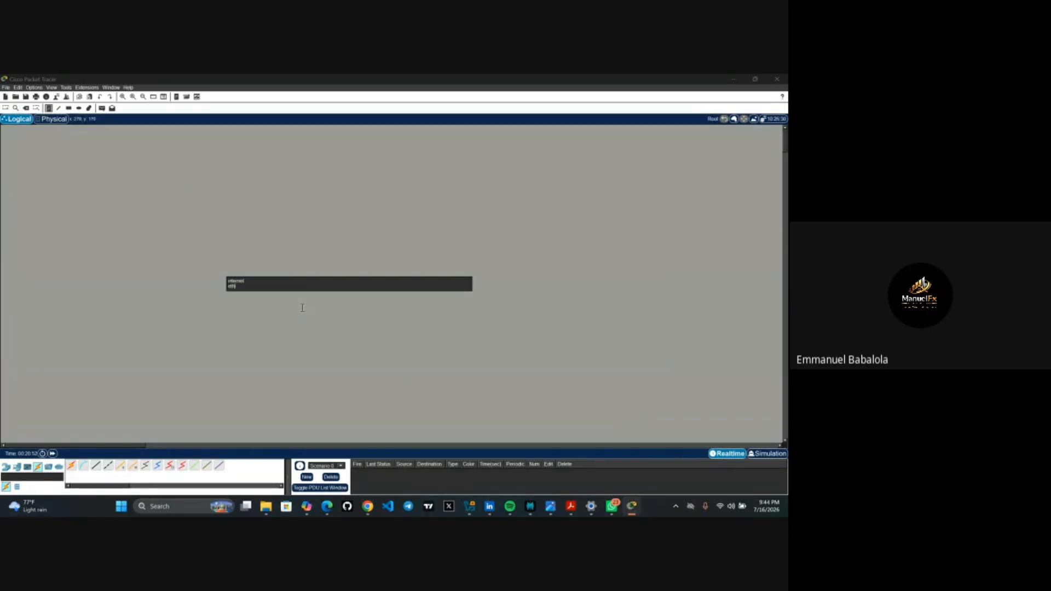
pyautogui.write('ernet')
# - Commit the 'Internet / ethernet' note, then delete it and confirm the deletion
pyautogui.click(120, 247)
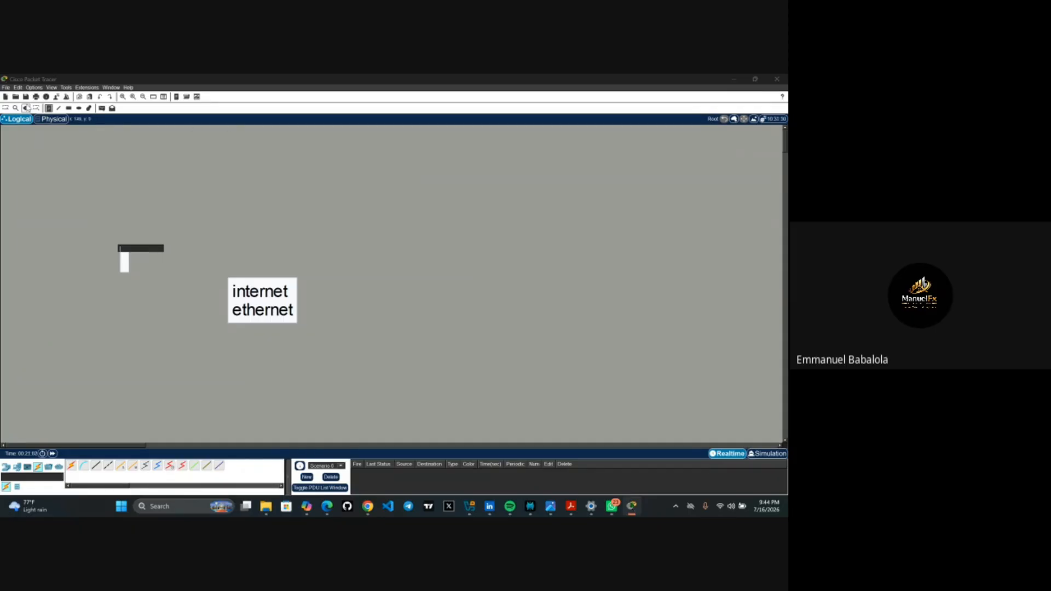
pyautogui.click(26, 108)
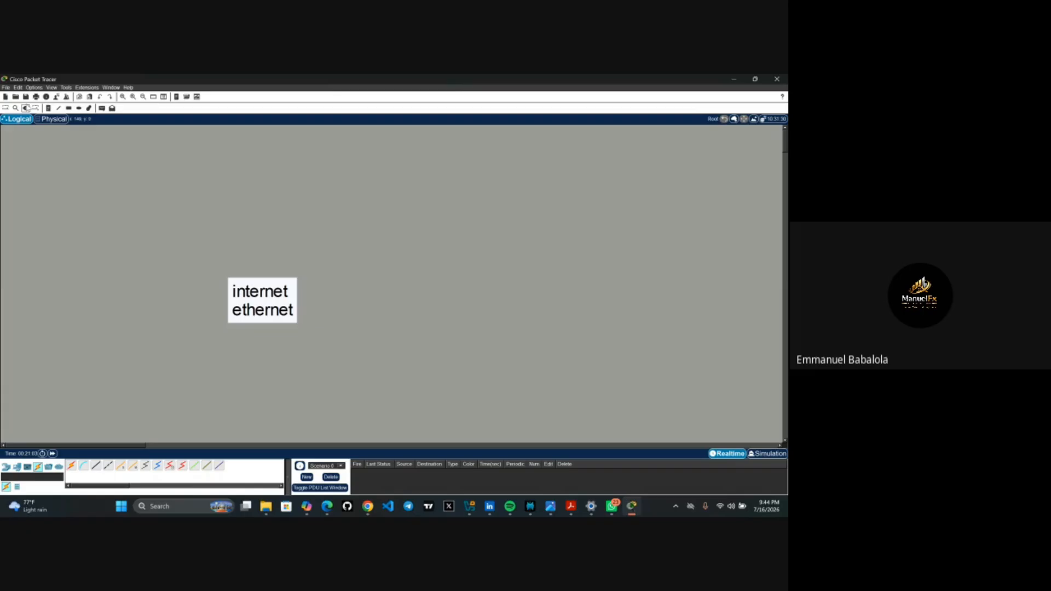
pyautogui.click(260, 284)
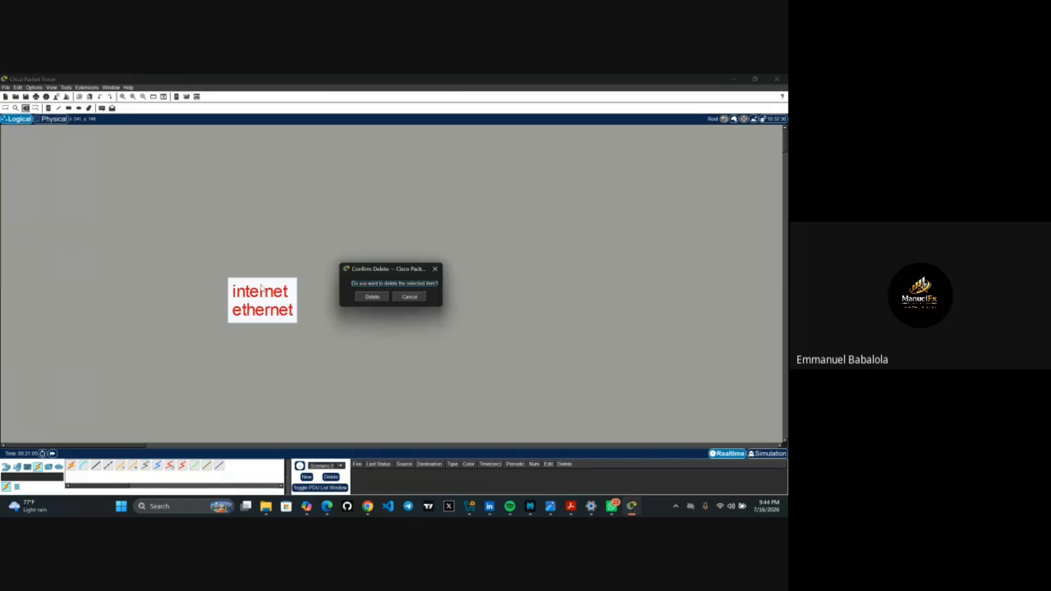
pyautogui.click(373, 297)
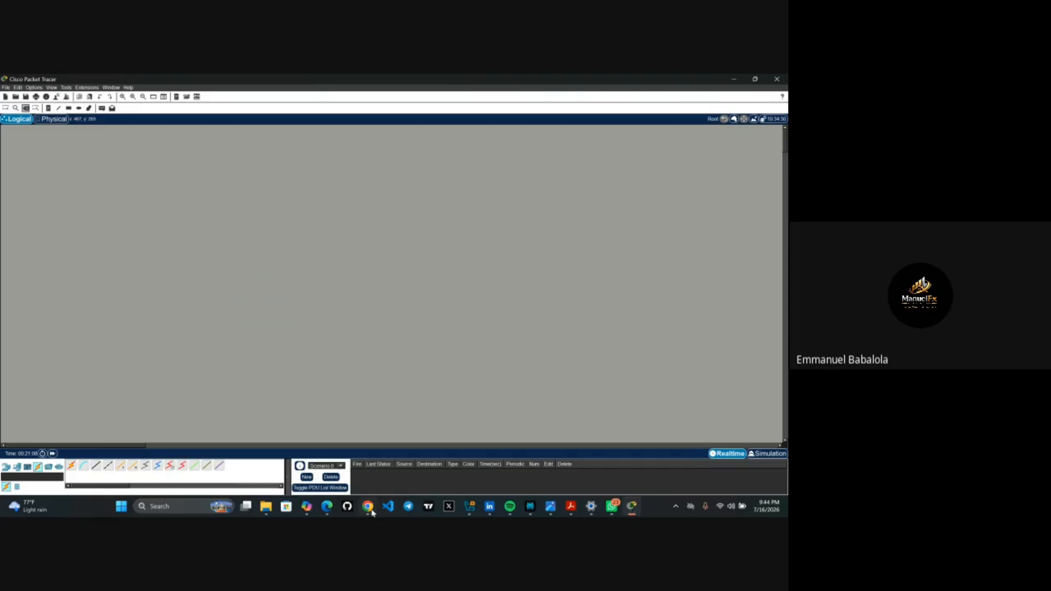
pyautogui.moveTo(332, 508)
pyautogui.click(327, 507)
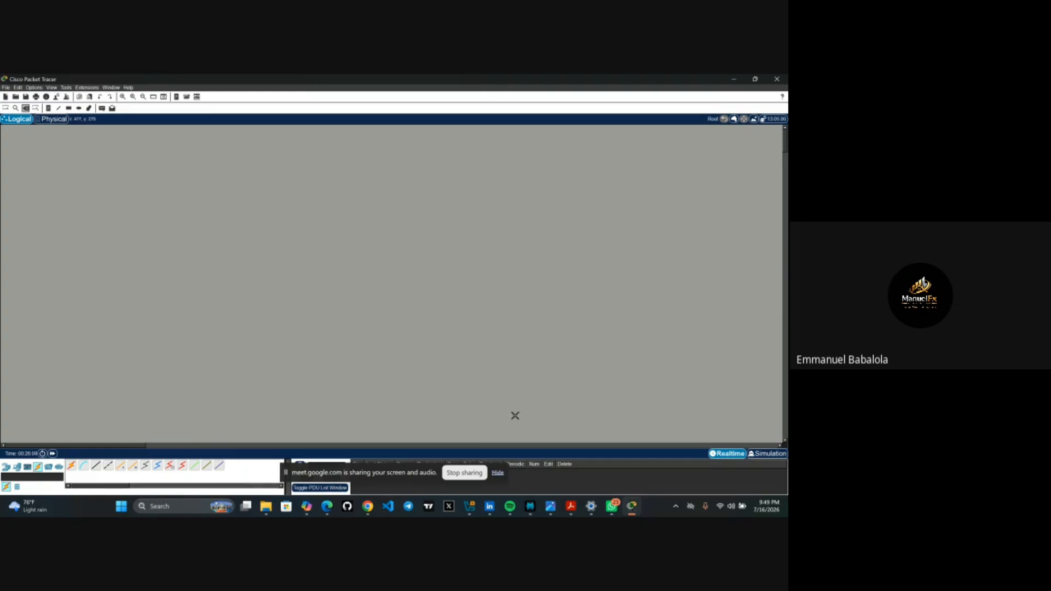
pyautogui.click(498, 473)
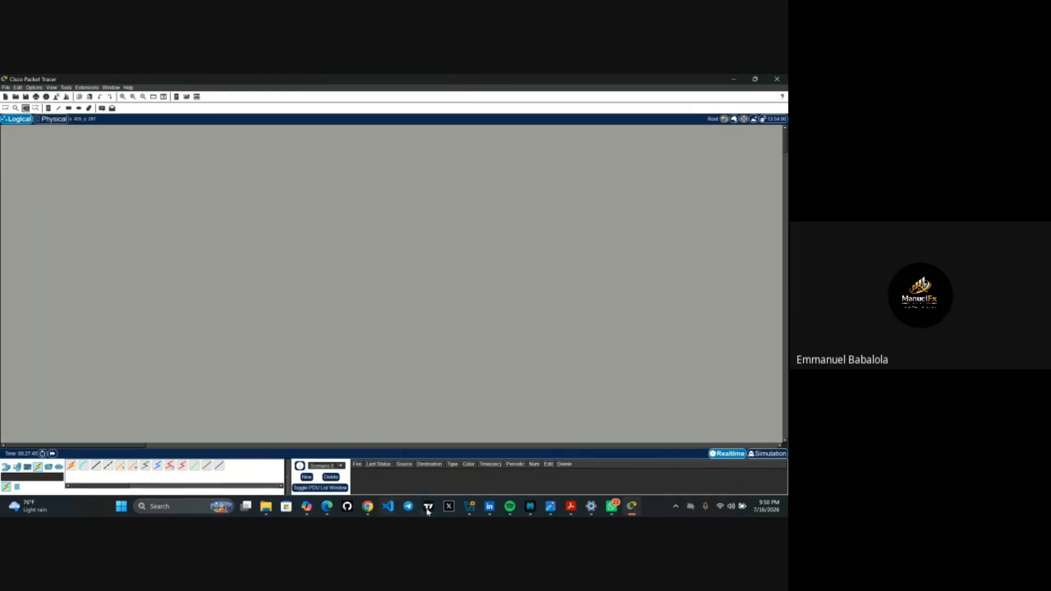
# - Check the Google Meet call, then return to Cisco Packet Tracer from the taskbar
pyautogui.moveTo(327, 507)
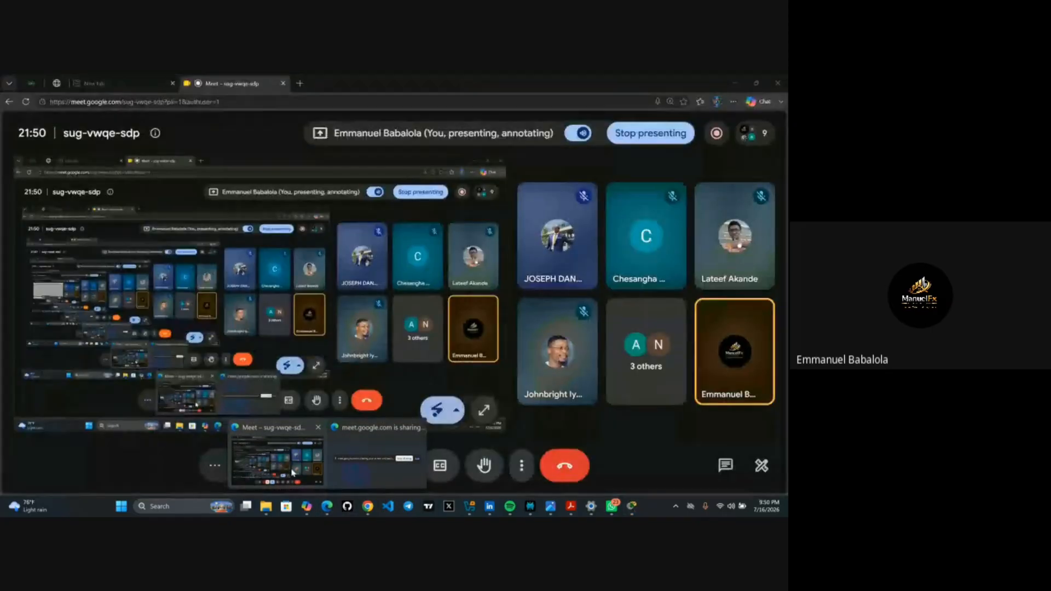
pyautogui.click(293, 472)
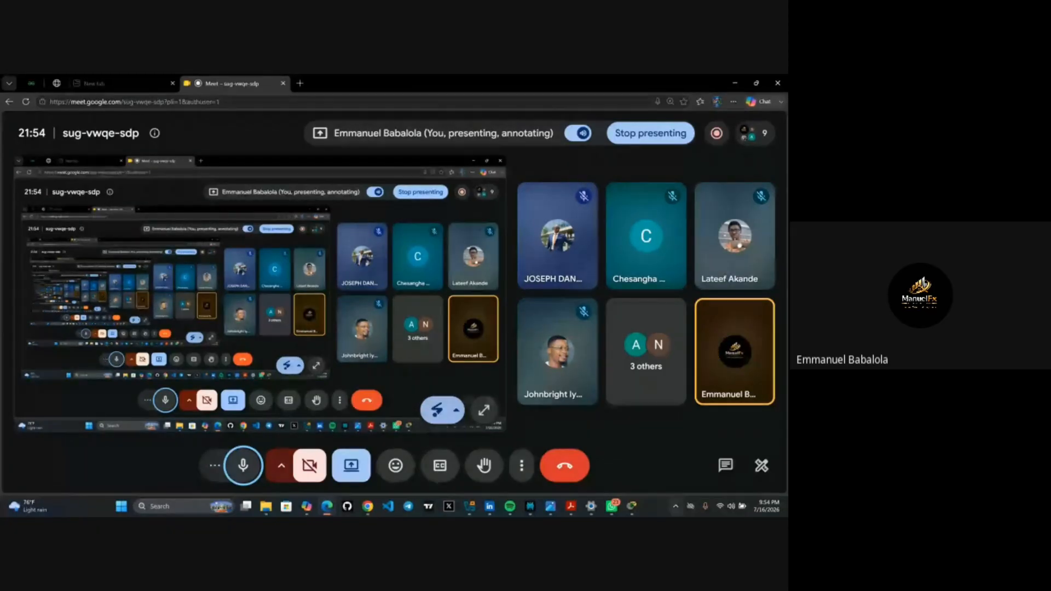
pyautogui.click(633, 506)
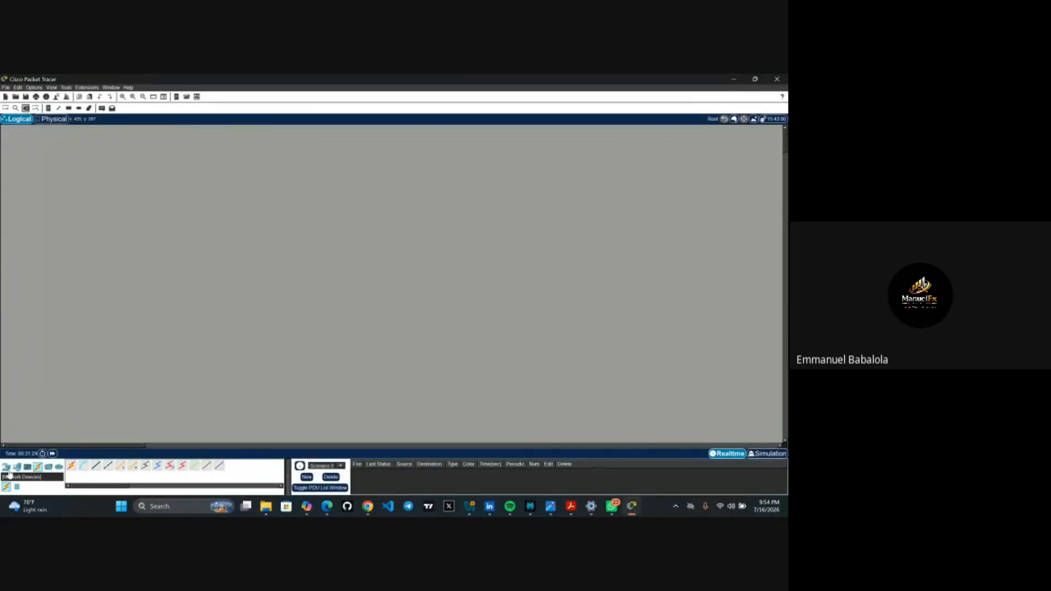
# - Place a 2960 switch, Switch1, near the centre of the canvas
pyautogui.click(6, 468)
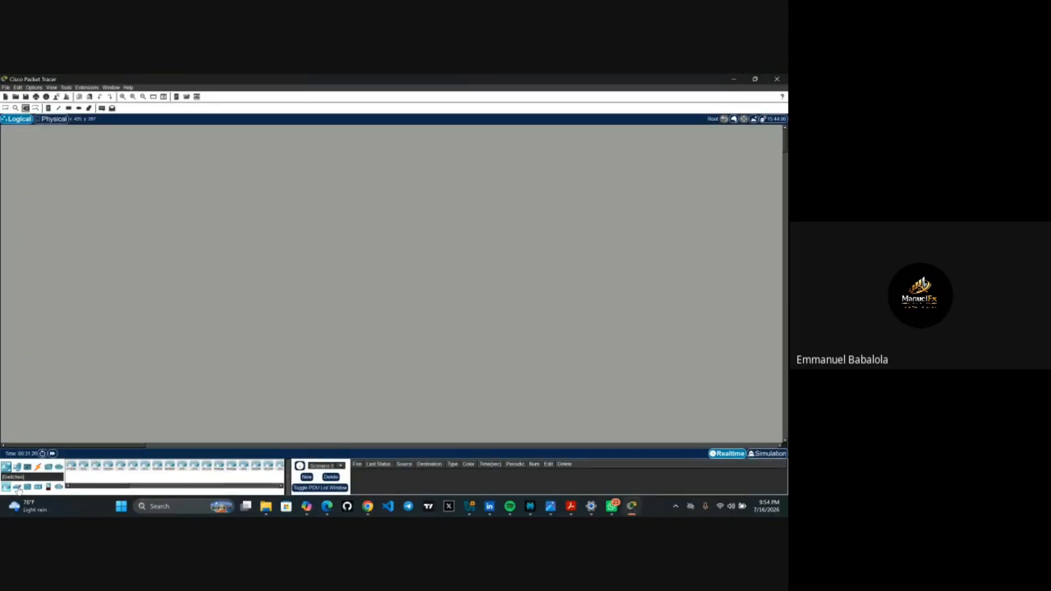
pyautogui.click(17, 487)
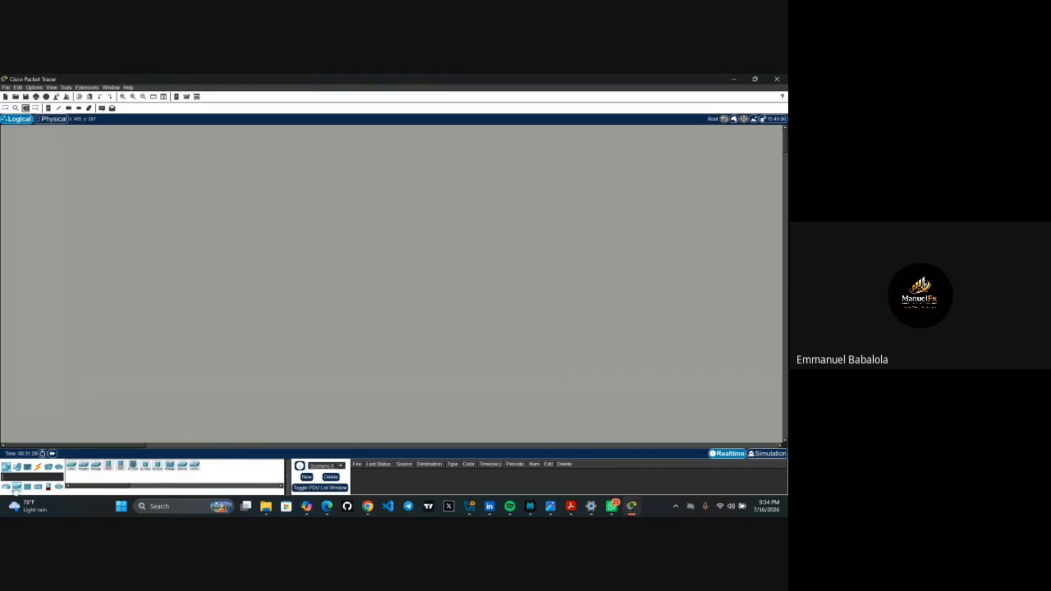
pyautogui.click(120, 466)
pyautogui.click(341, 194)
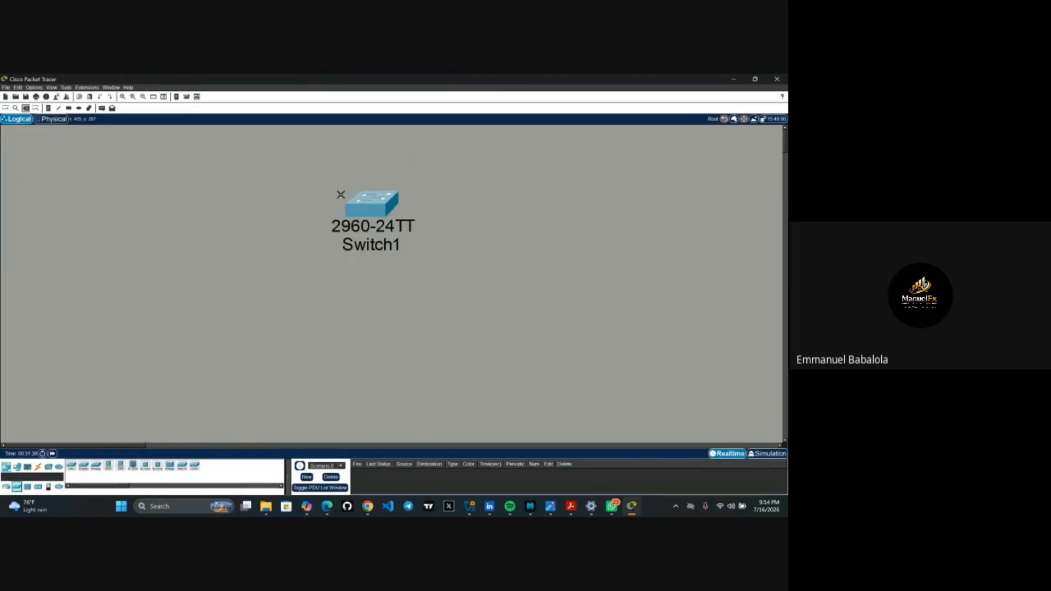
# - Add two generic PCs, PC0 at the lower left and PC1 below-right of the switch
pyautogui.click(16, 468)
pyautogui.click(71, 466)
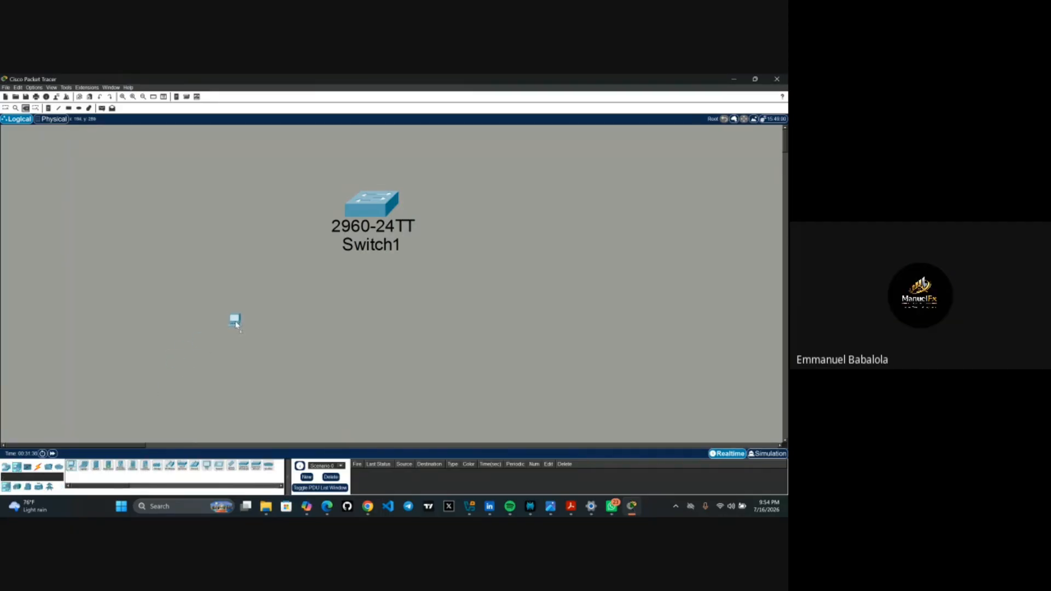
pyautogui.click(235, 325)
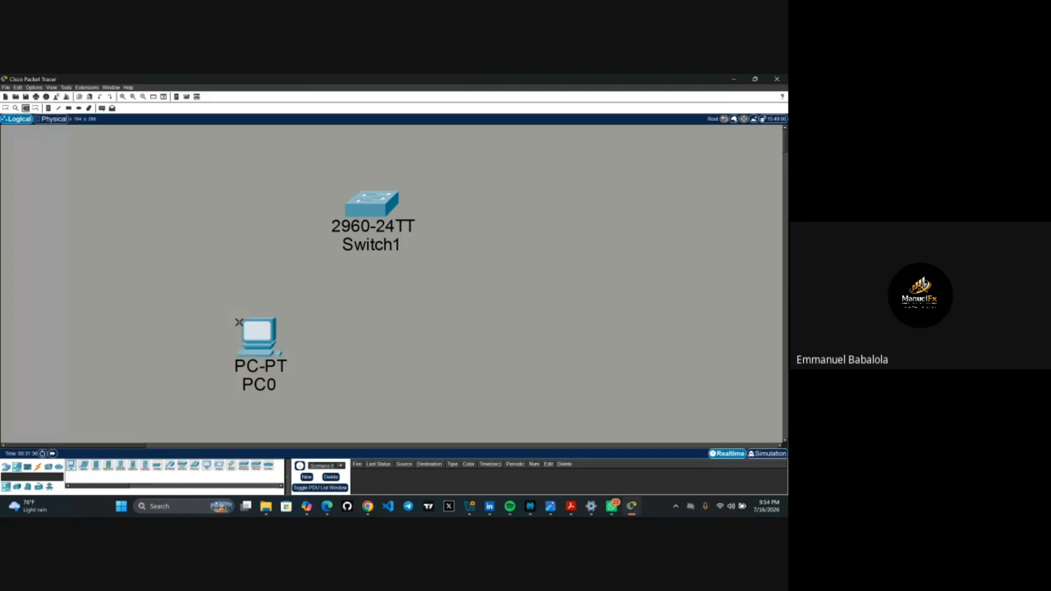
pyautogui.click(71, 466)
pyautogui.click(504, 336)
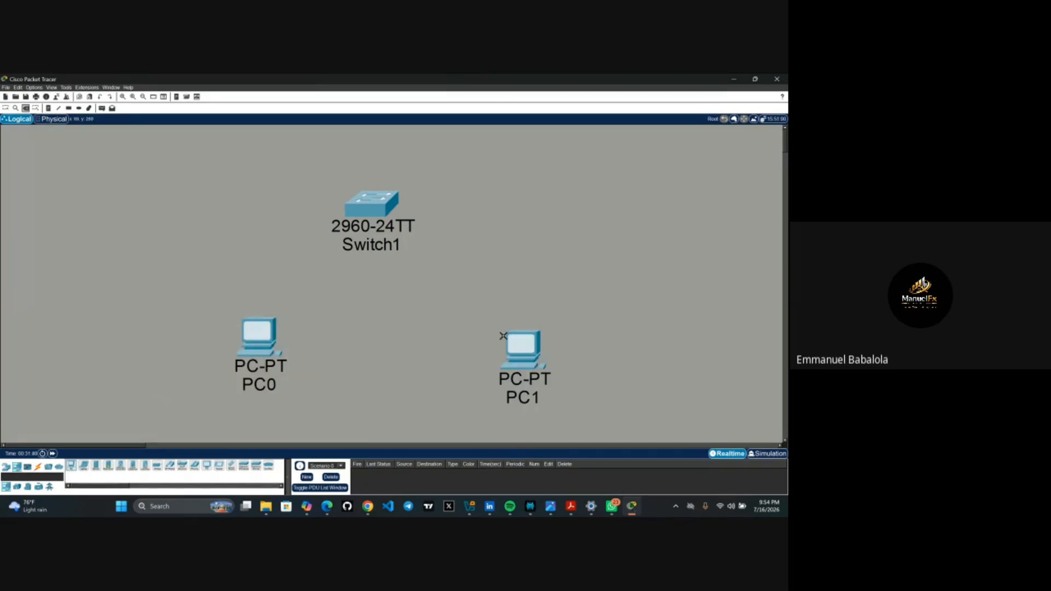
pyautogui.moveTo(42, 510)
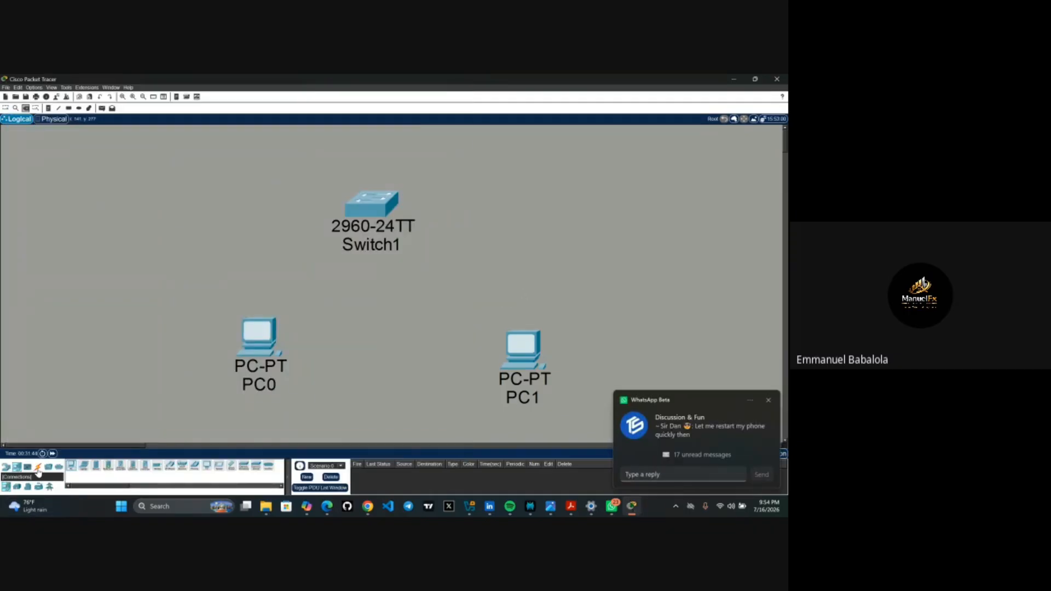
# - Connect PC0 and PC1 each to Switch1 using the automatic connection cable
pyautogui.click(38, 468)
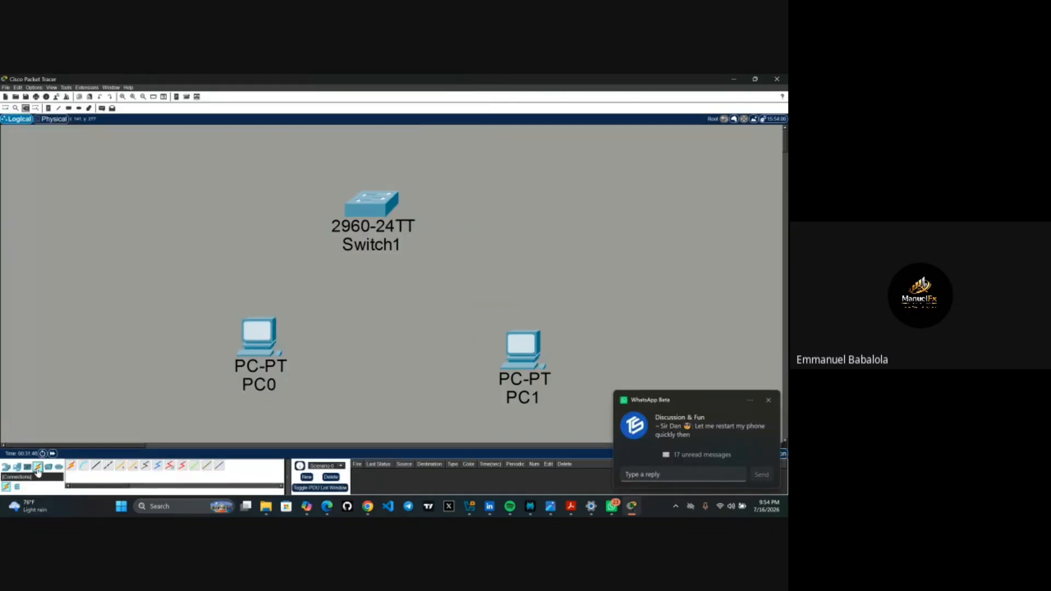
pyautogui.click(72, 469)
pyautogui.click(273, 341)
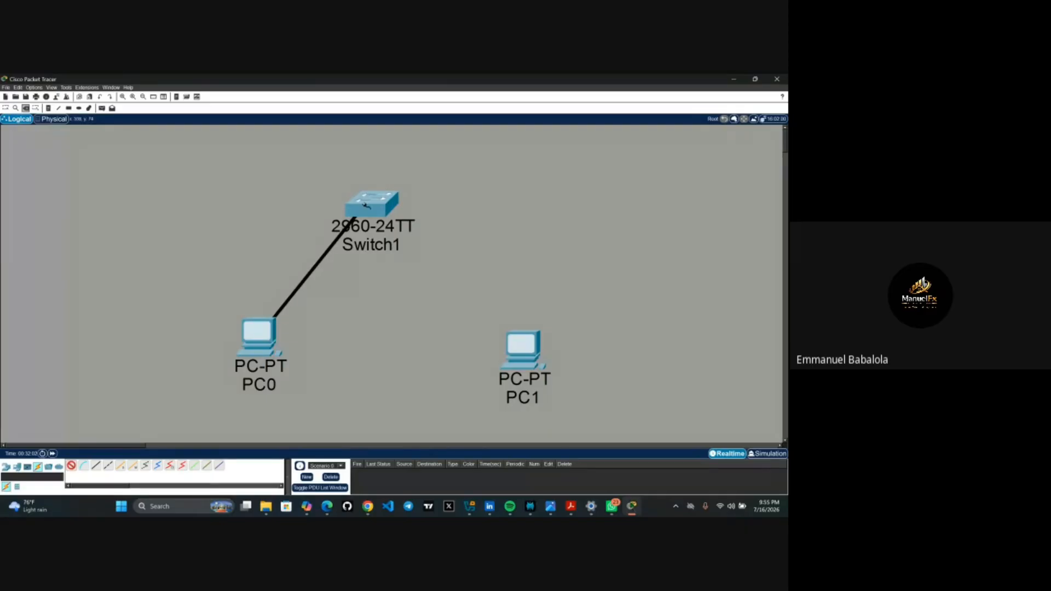
pyautogui.click(366, 209)
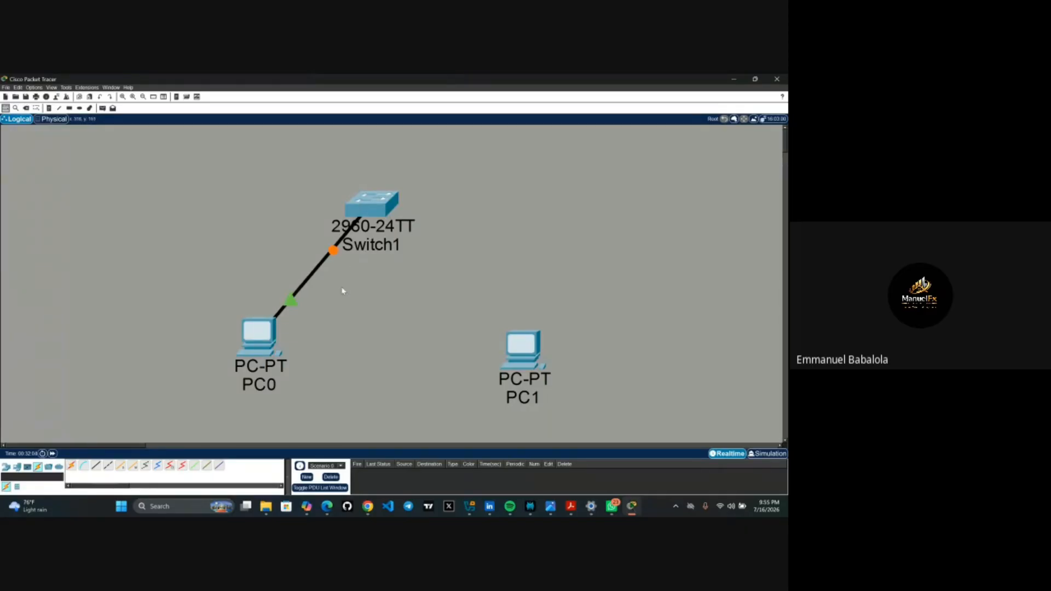
pyautogui.click(71, 465)
pyautogui.click(525, 351)
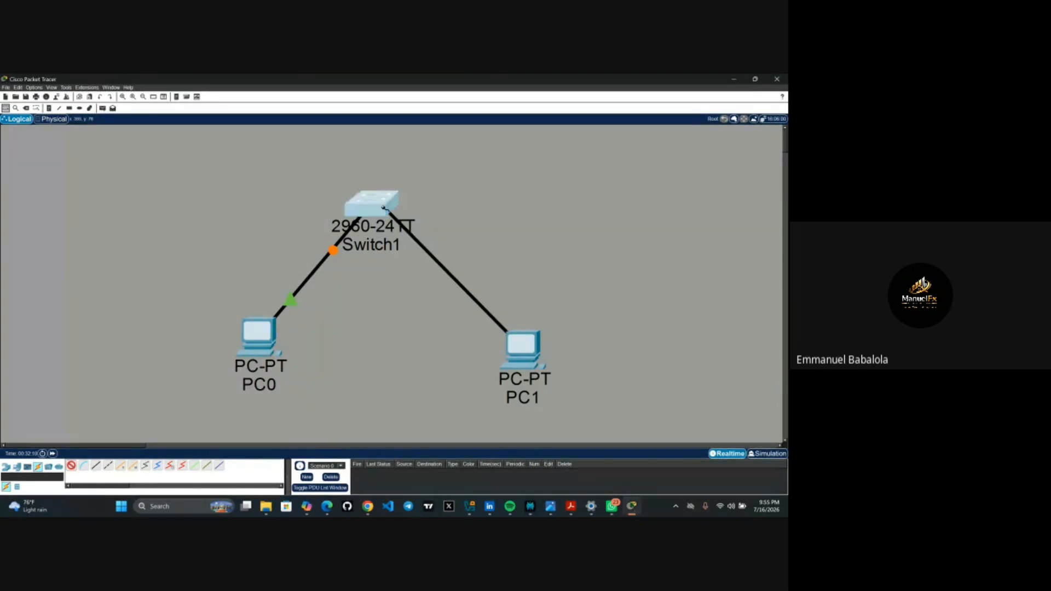
pyautogui.click(385, 209)
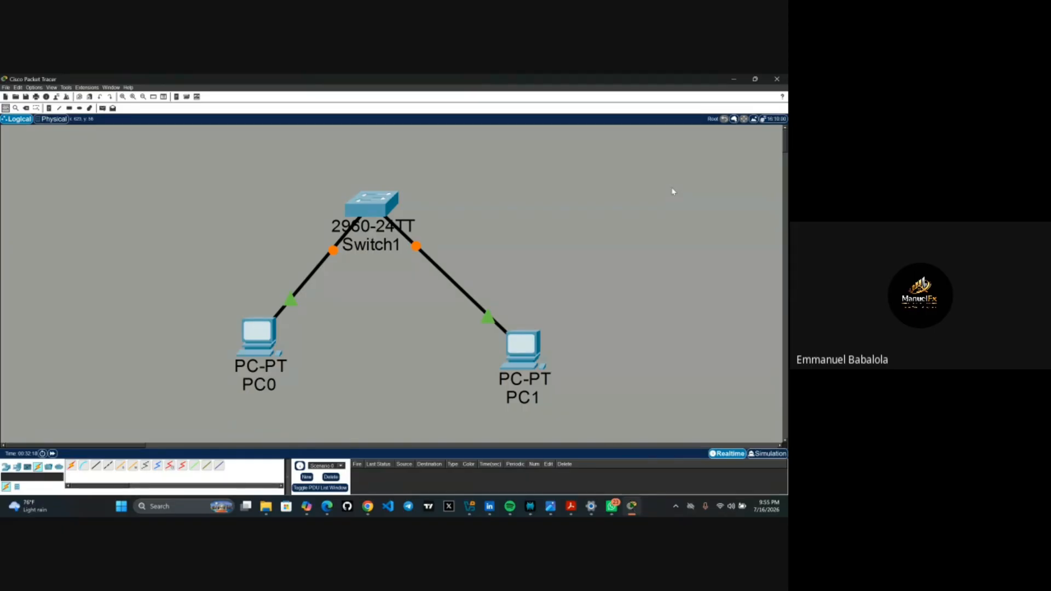
# - Open PC0's device window and display its Desktop applications
pyautogui.click(260, 343)
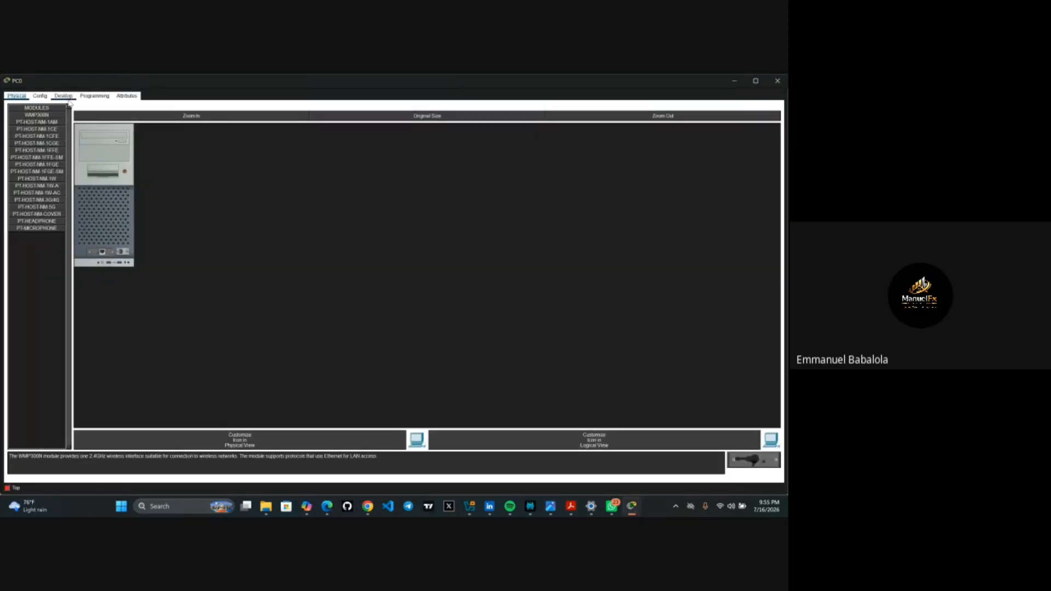
pyautogui.click(67, 98)
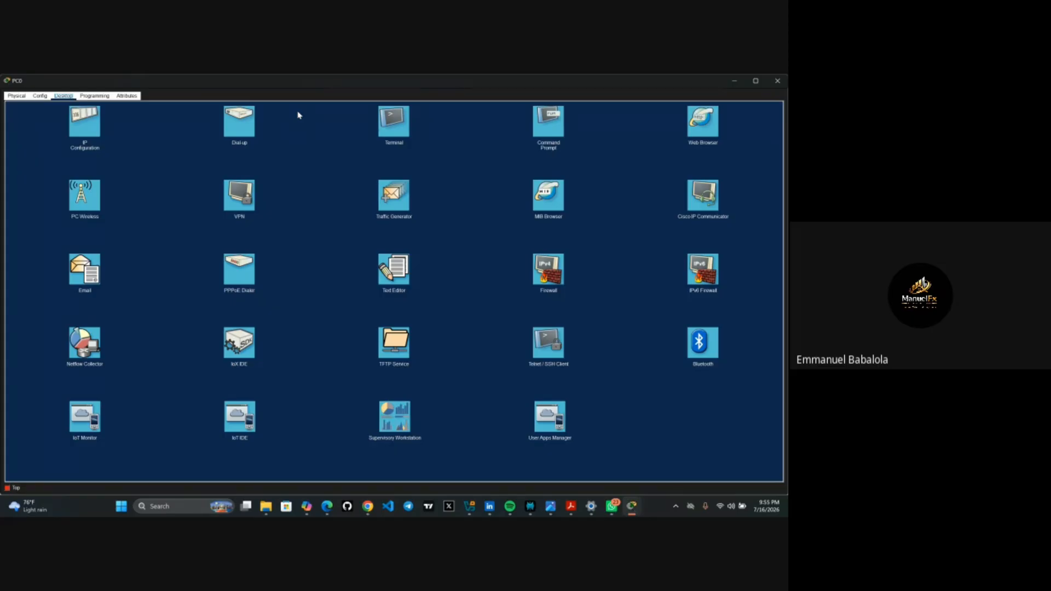
# - Open PC0's IP Configuration and select DHCP, which ends with 'DHCP request failed.'
pyautogui.click(84, 124)
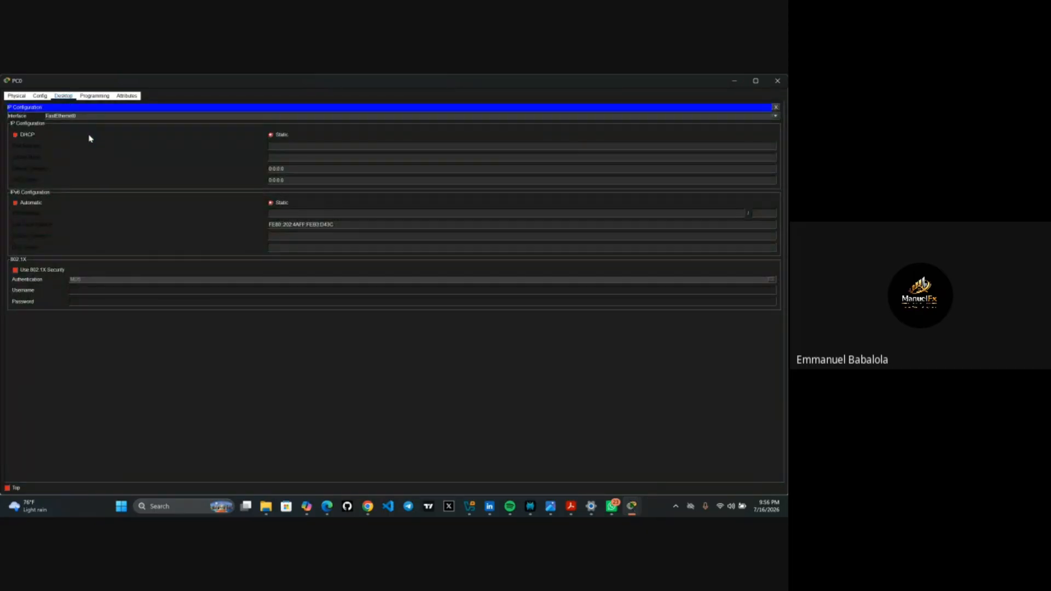
pyautogui.click(309, 148)
pyautogui.click(16, 135)
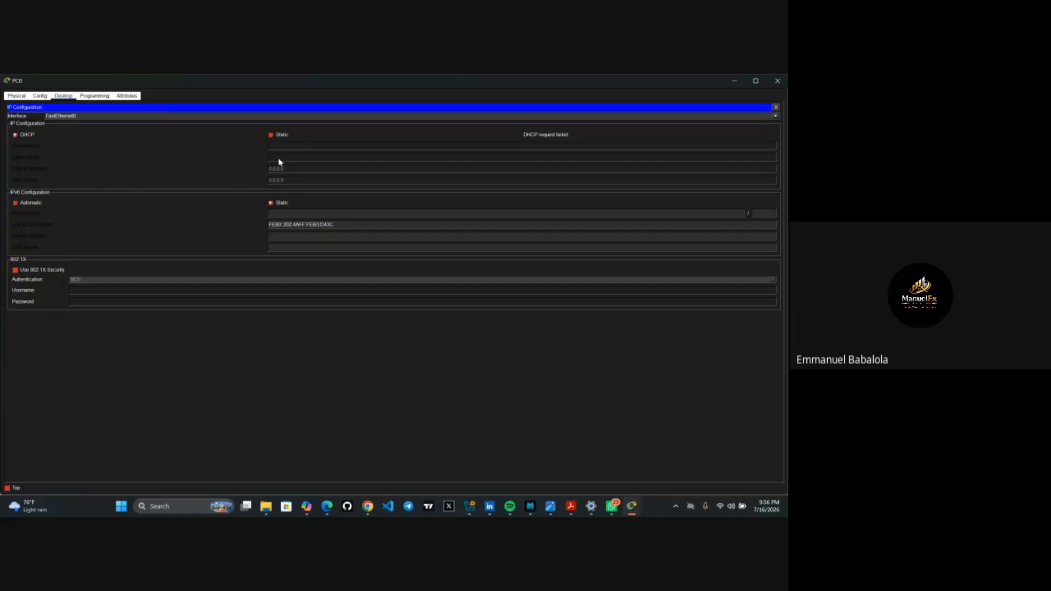
# - Set PC0 to static IPv4 192.168.10.4 with subnet mask 255.255.255.0
pyautogui.click(272, 136)
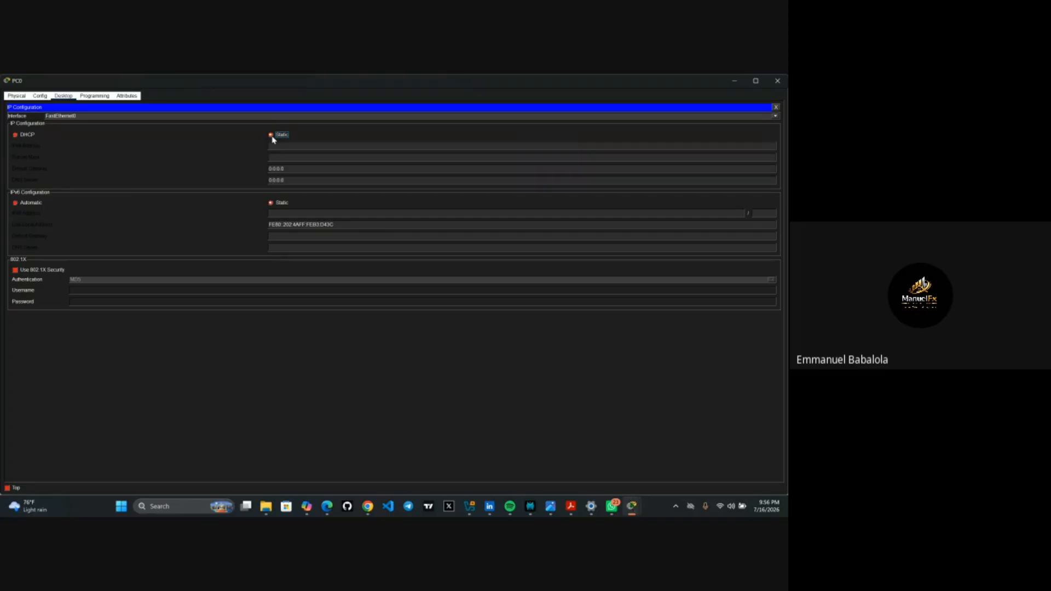
pyautogui.click(285, 146)
pyautogui.write('192.168.10.4')
pyautogui.click(292, 157)
# - Minimize PC0 and place a canvas note starting 'class a', '255.0.0.0', 'network'
pyautogui.click(742, 81)
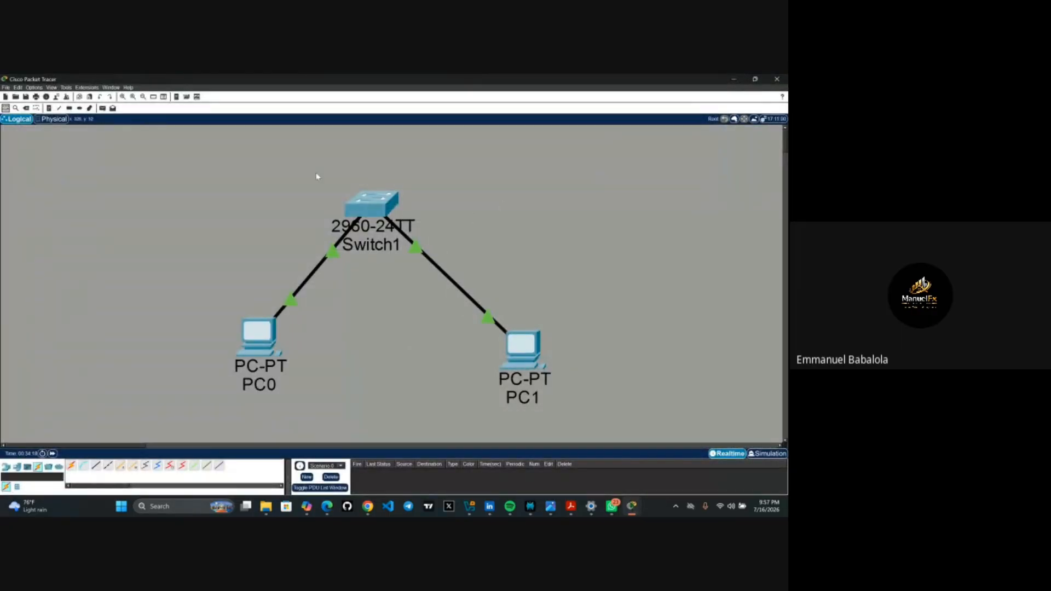
pyautogui.click(49, 108)
pyautogui.click(68, 182)
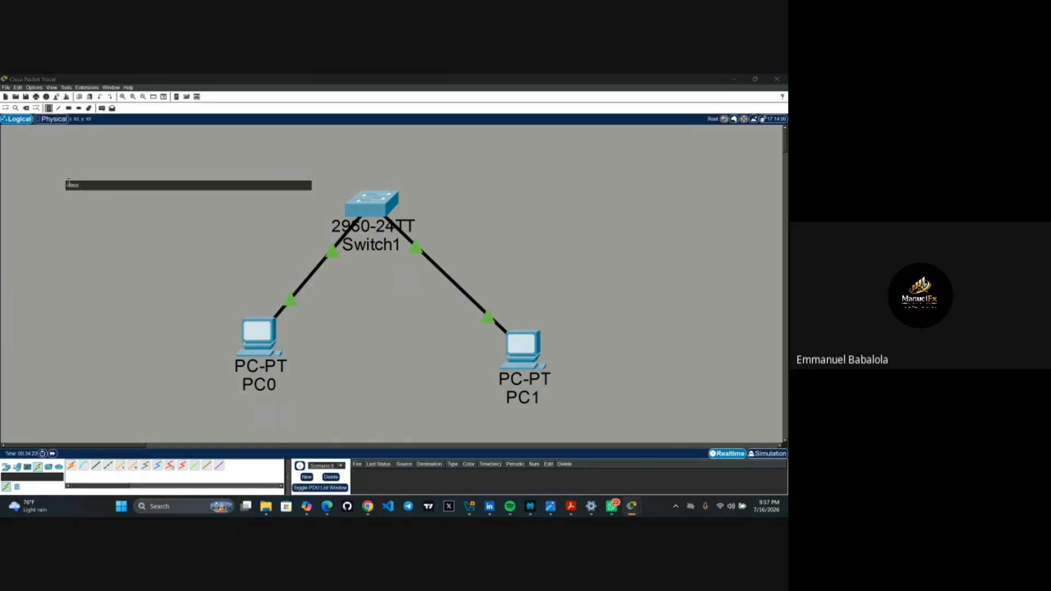
pyautogui.write('class a')
pyautogui.press('Return')
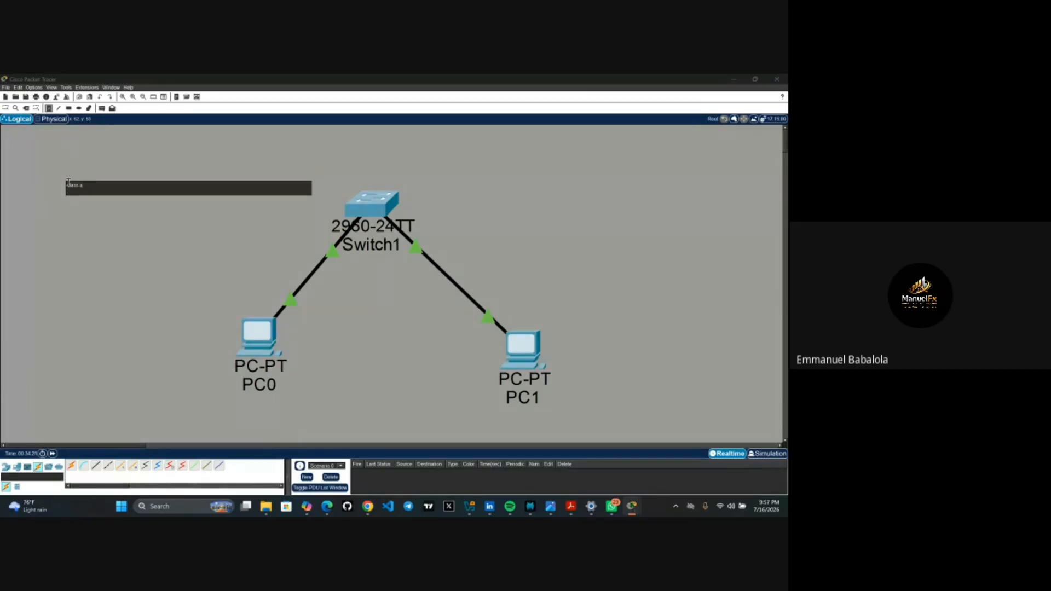
pyautogui.write('255')
pyautogui.write('.255')
pyautogui.write('.0')
pyautogui.write('.0.0')
pyautogui.press('Return')
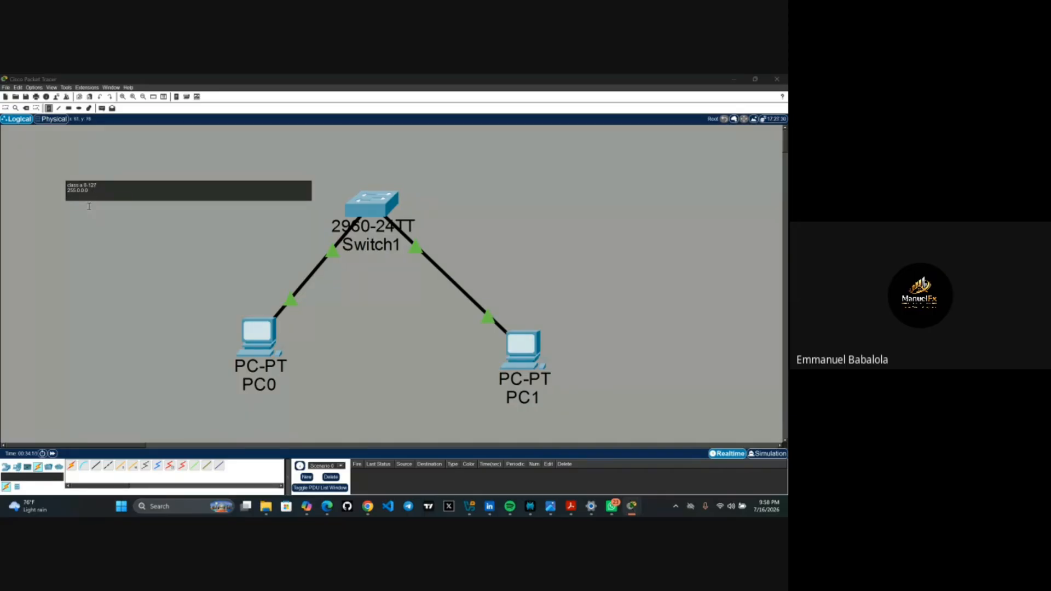
pyautogui.write('network')
# - Finish the class A layout and add class b 128-191, 255.255.0.0, network network host host
pyautogui.write('host host host')
pyautogui.press('Return')
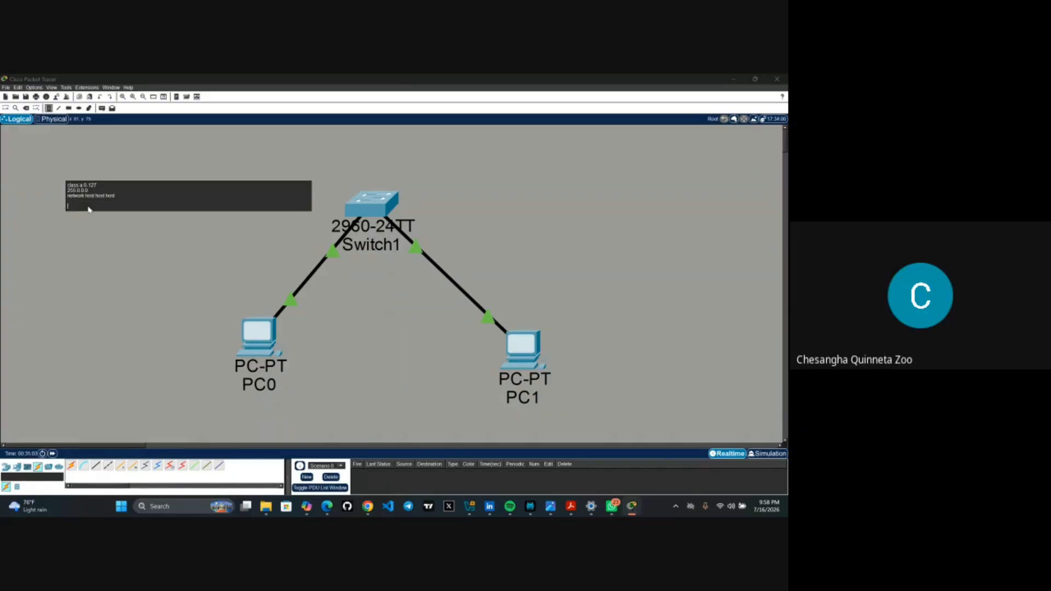
pyautogui.write('class b')
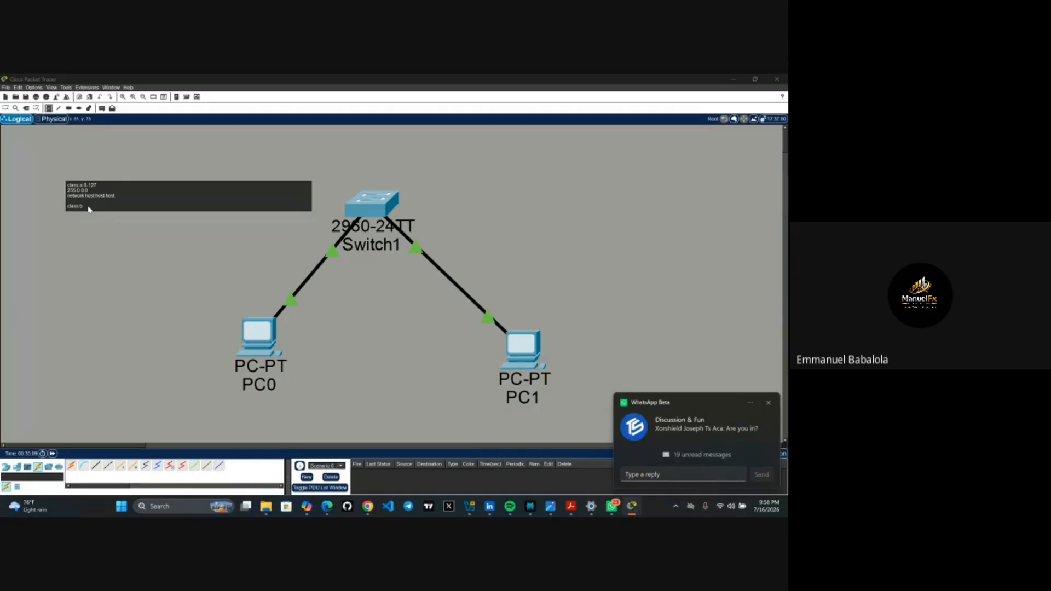
pyautogui.write(' 128')
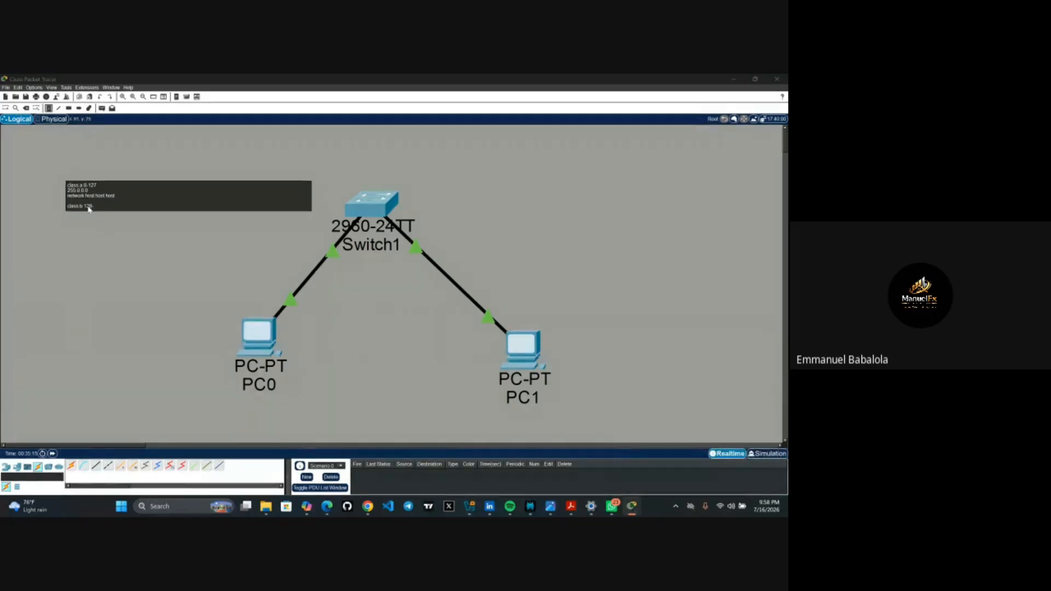
pyautogui.write('-191')
pyautogui.press('Return')
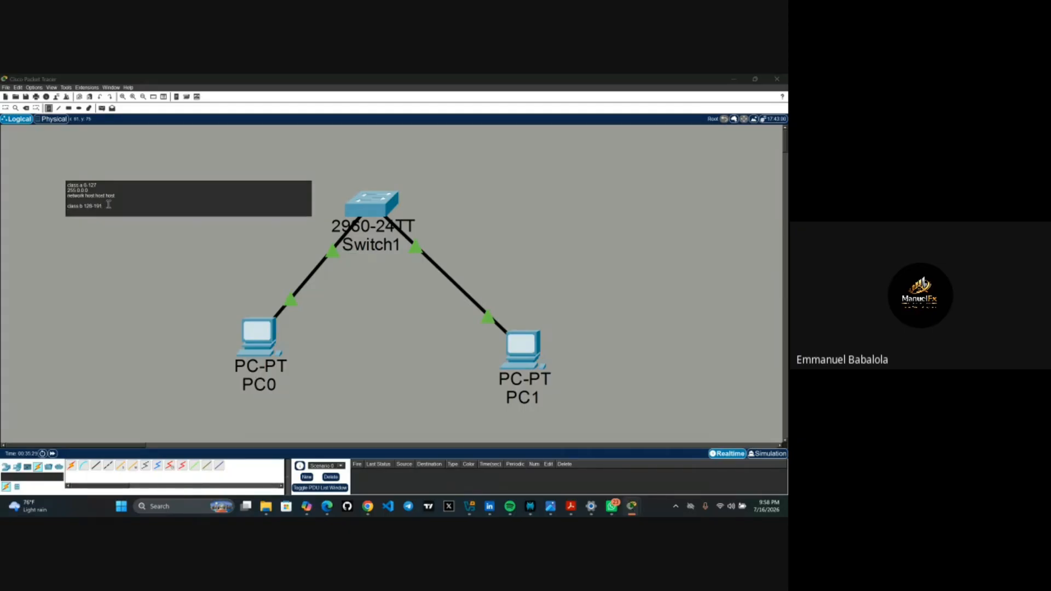
pyautogui.write('255.255.0.0')
pyautogui.press('Return')
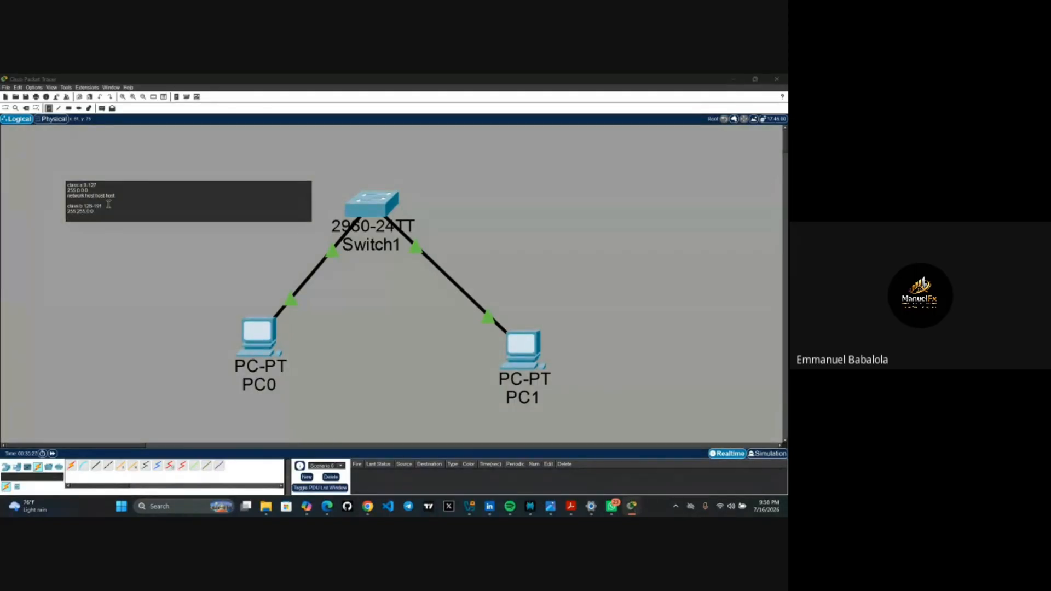
pyautogui.write('network network host host')
pyautogui.press('Return')
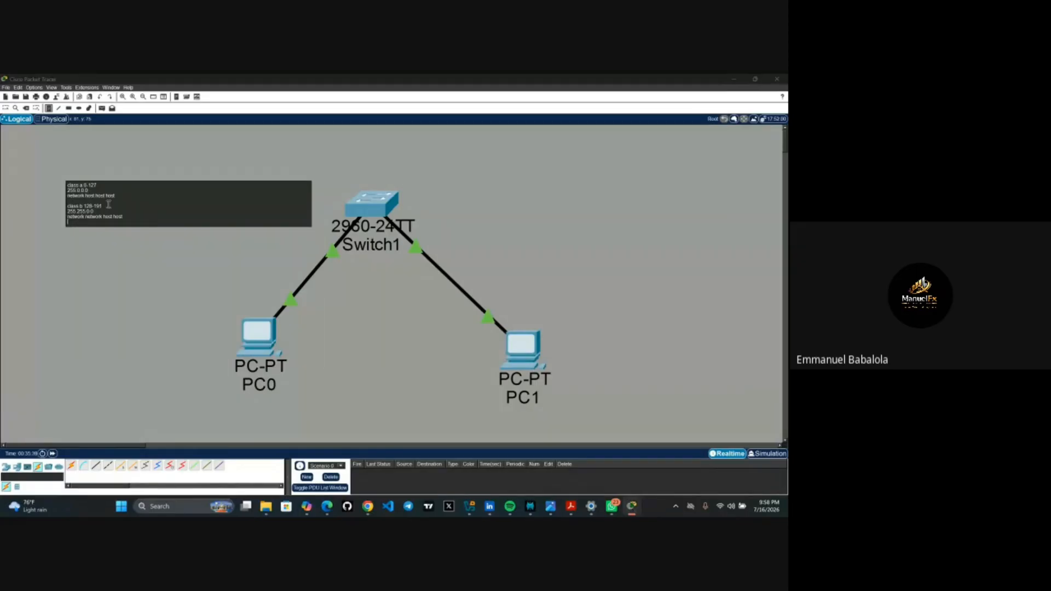
# - Add class c 192-223 with mask 255.255.255.0 and its network/host layout line
pyautogui.press('Return')
pyautogui.write('class c 192')
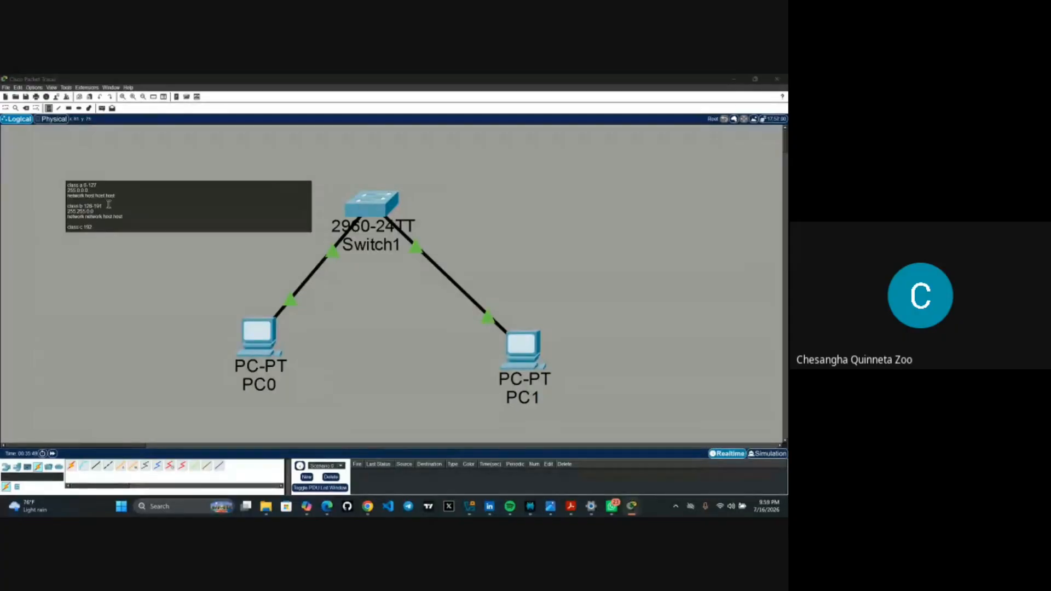
pyautogui.write('2')
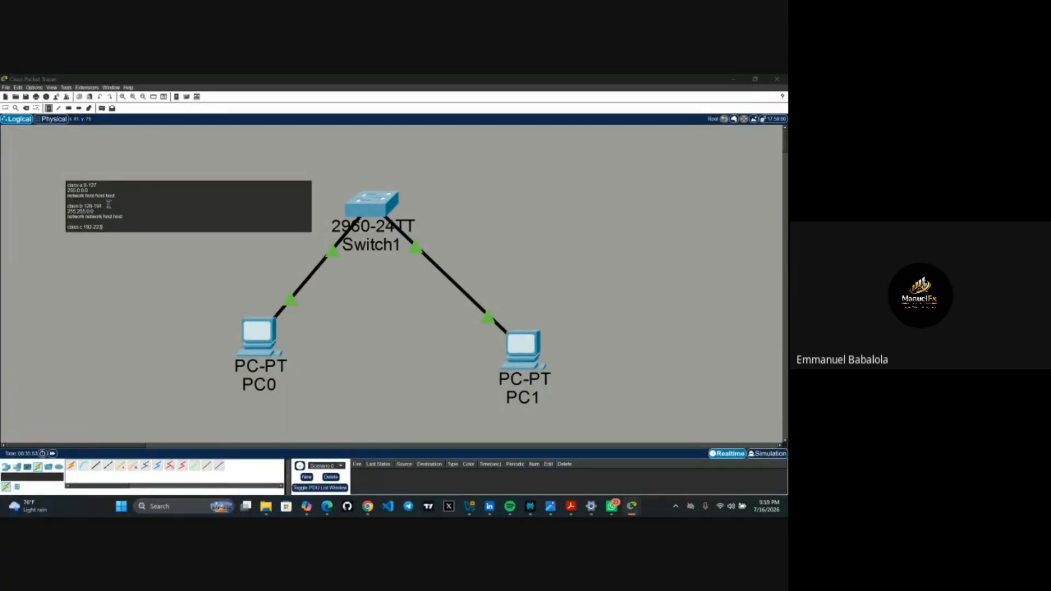
pyautogui.write('3')
pyautogui.press('Return')
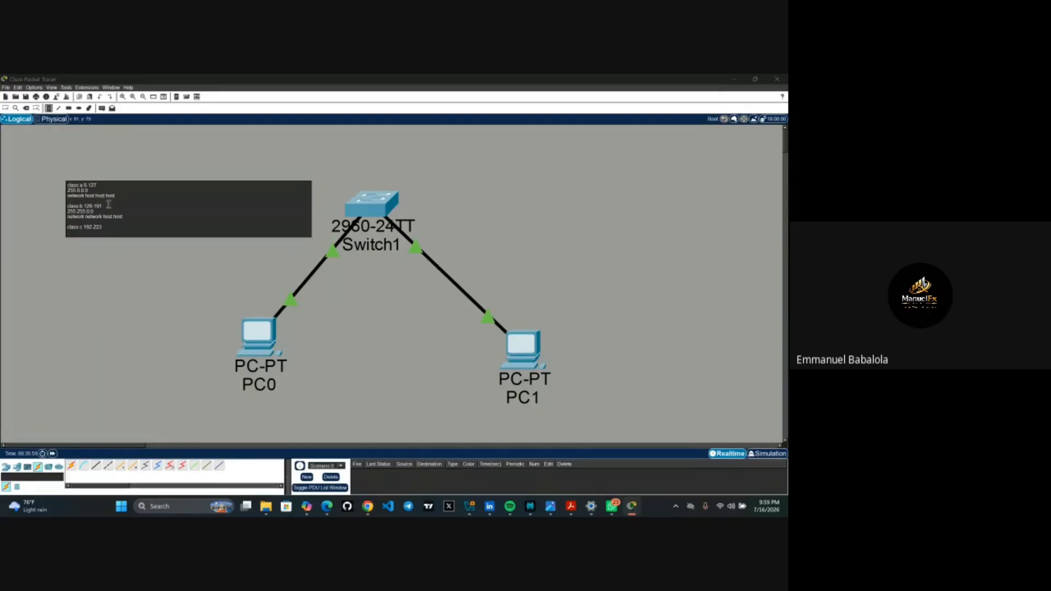
pyautogui.write('255.255.255.0')
pyautogui.press('Return')
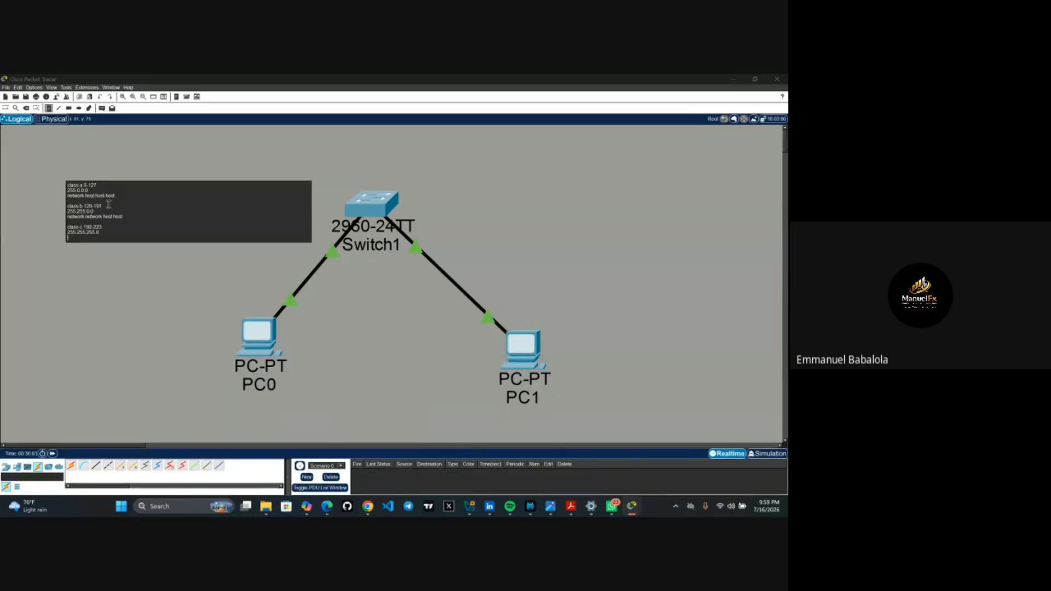
pyautogui.write('network n')
pyautogui.write('etwork network host')
# - Finish the class note, discard a stray empty note, and arm the automatic connection tool
pyautogui.click(22, 184)
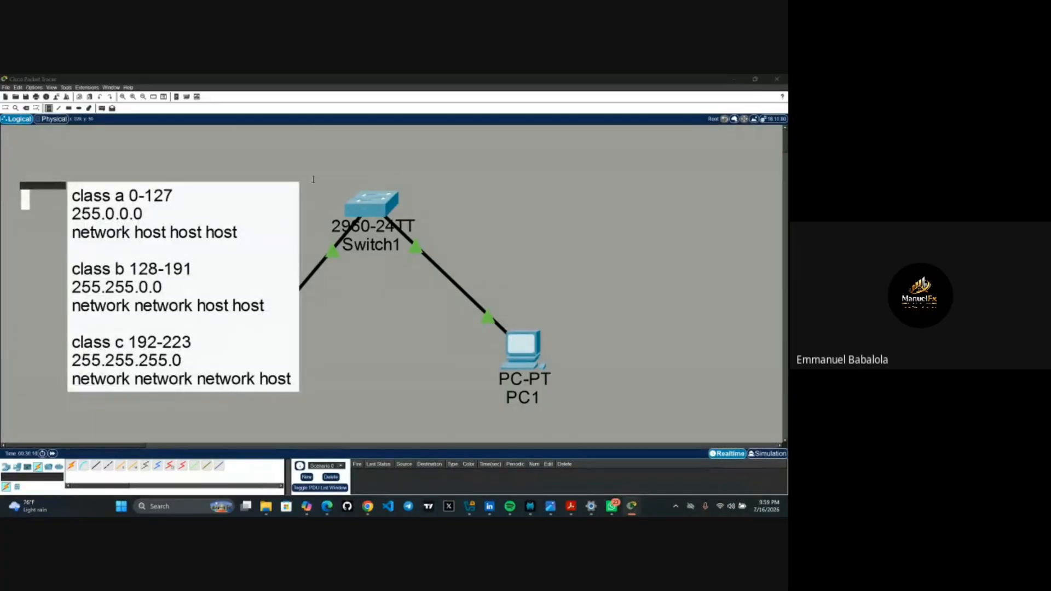
pyautogui.click(464, 175)
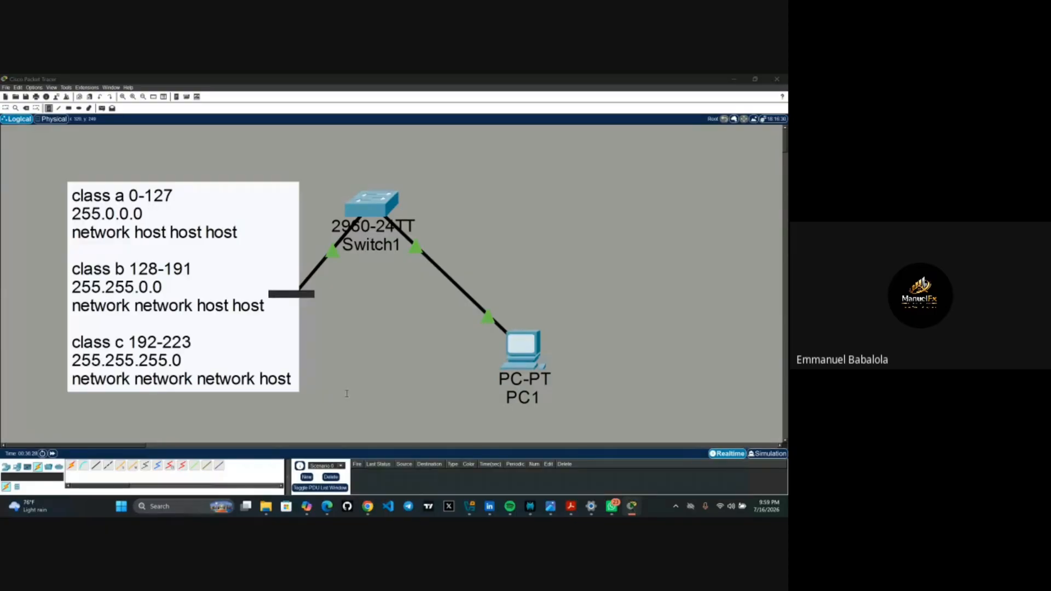
pyautogui.click(49, 108)
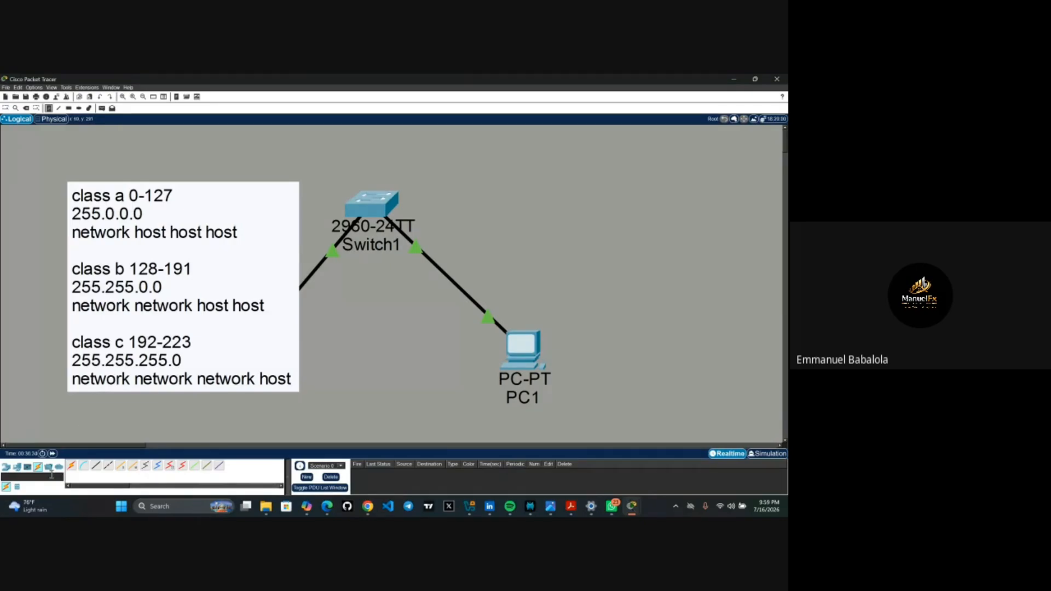
pyautogui.click(72, 466)
# - Drag the class notes box up and left off PC0, then reopen PC0's configuration
pyautogui.click(73, 468)
pyautogui.moveTo(230, 384); pyautogui.dragTo(154, 369)
pyautogui.click(335, 351)
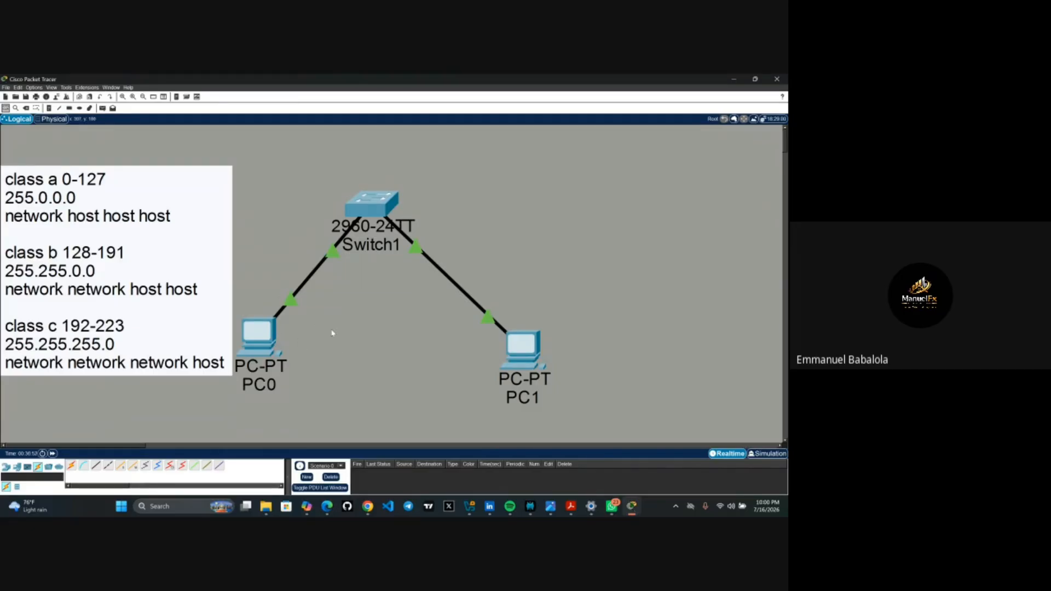
pyautogui.click(271, 332)
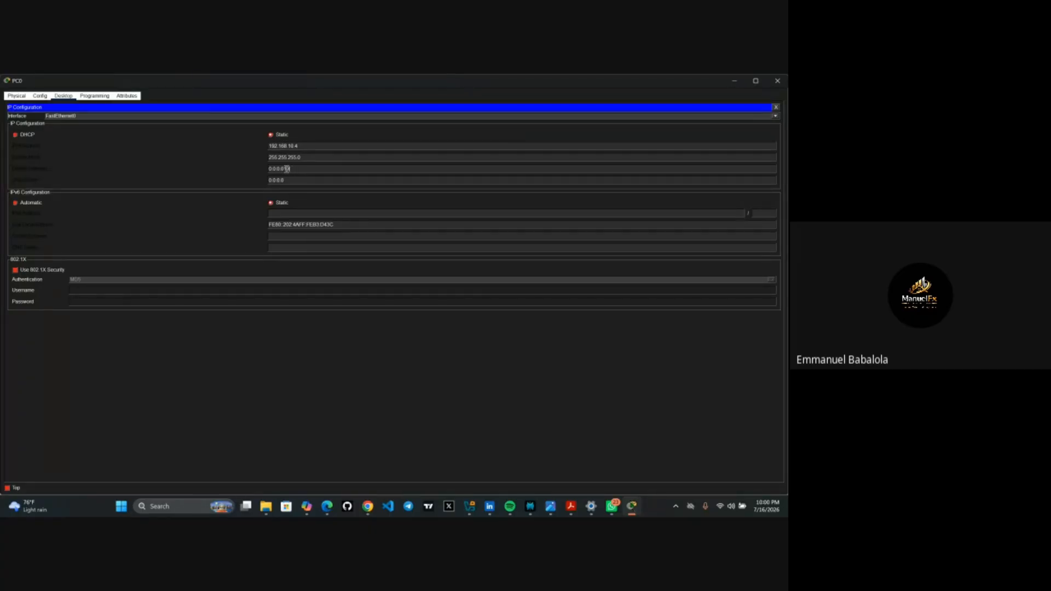
# - Clear PC0's 0.0.0.0 default gateway to make way for 192.168.10.3
pyautogui.press('BackSpace')
pyautogui.press('BackSpace')
pyautogui.press('BackSpace')
pyautogui.press('BackSpace')
pyautogui.press('BackSpace')
pyautogui.press('BackSpace')
pyautogui.press('BackSpace')
# - Close PC0's configuration window to return to the switch-and-two-PC topology
pyautogui.click(777, 81)
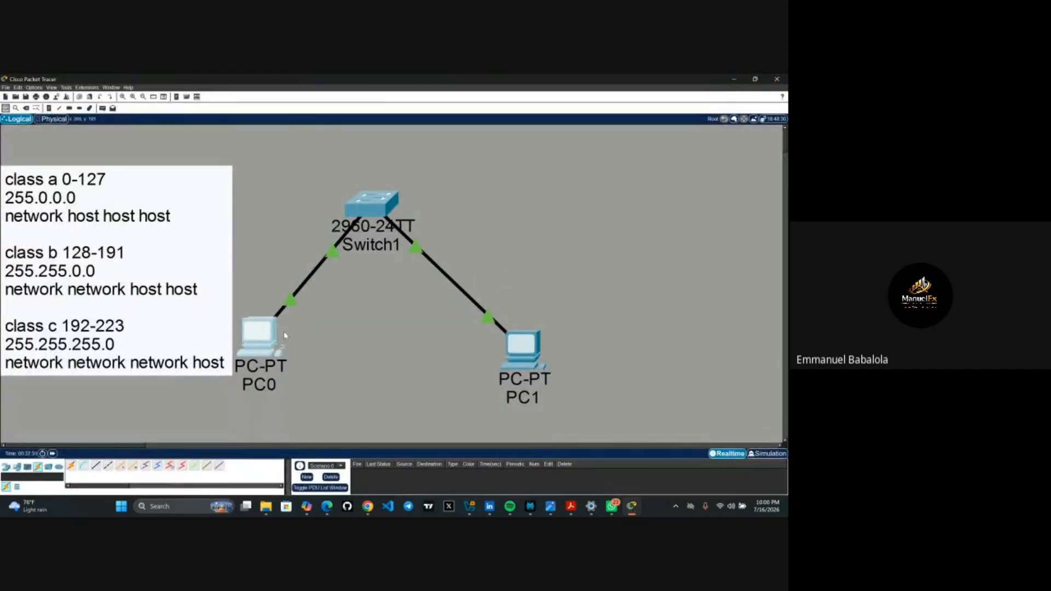
pyautogui.moveTo(263, 340)
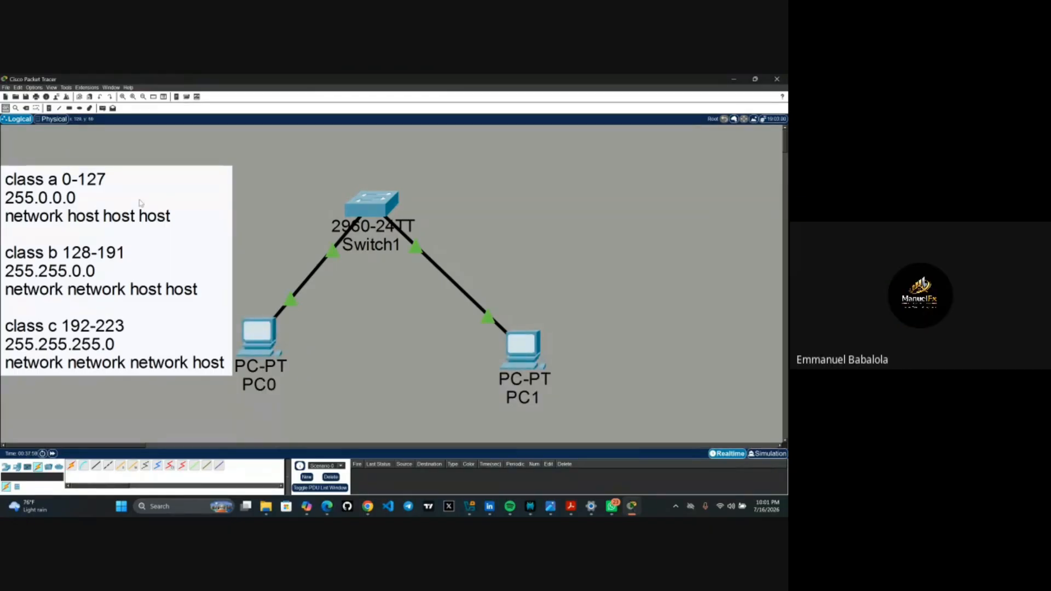
# - Delete both links, PC0–Switch1 and Switch1–PC1
pyautogui.click(26, 108)
pyautogui.click(328, 256)
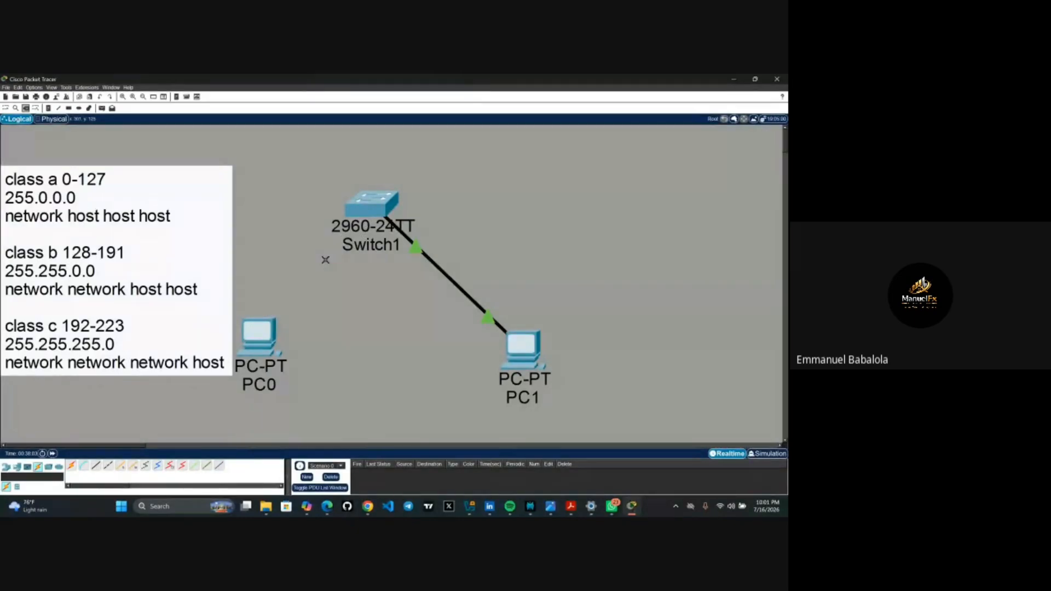
pyautogui.click(440, 270)
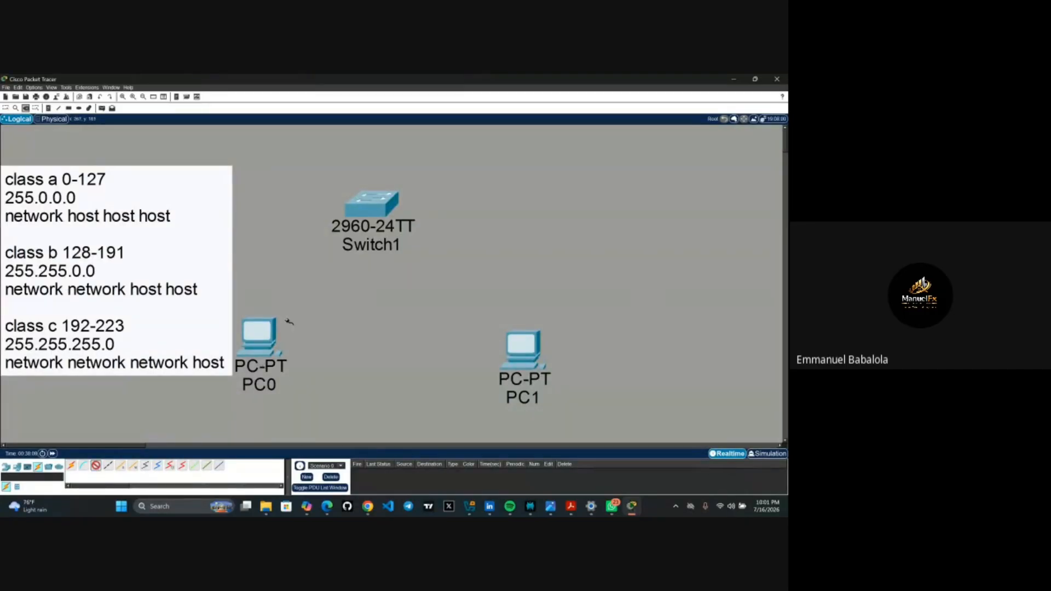
# - Cable PC0's FastEthernet0 to Switch1's FastEthernet0/1 with a copper straight-through cable
pyautogui.click(266, 339)
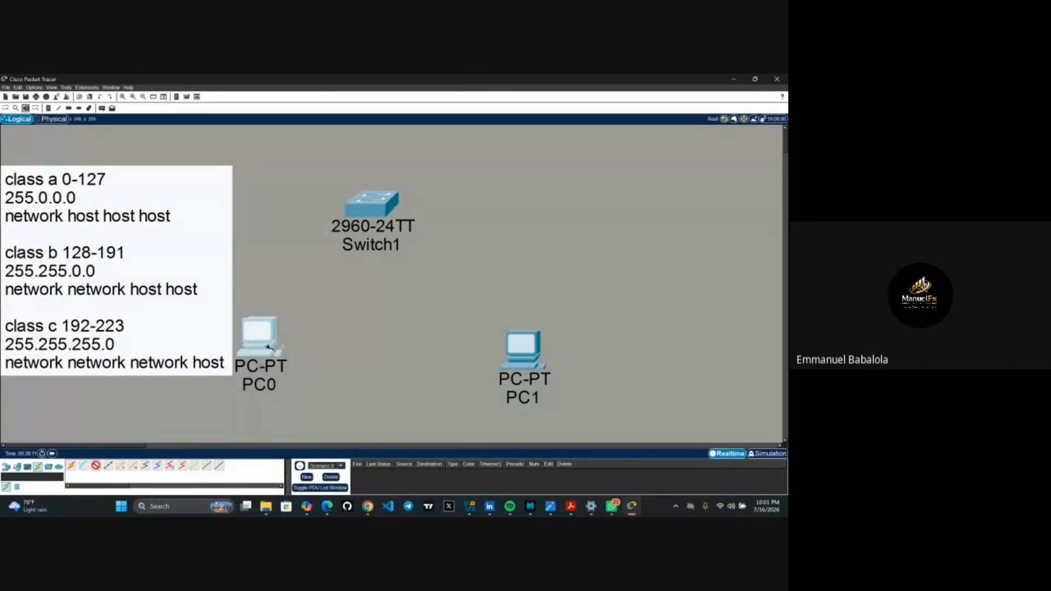
pyautogui.click(269, 347)
pyautogui.click(291, 378)
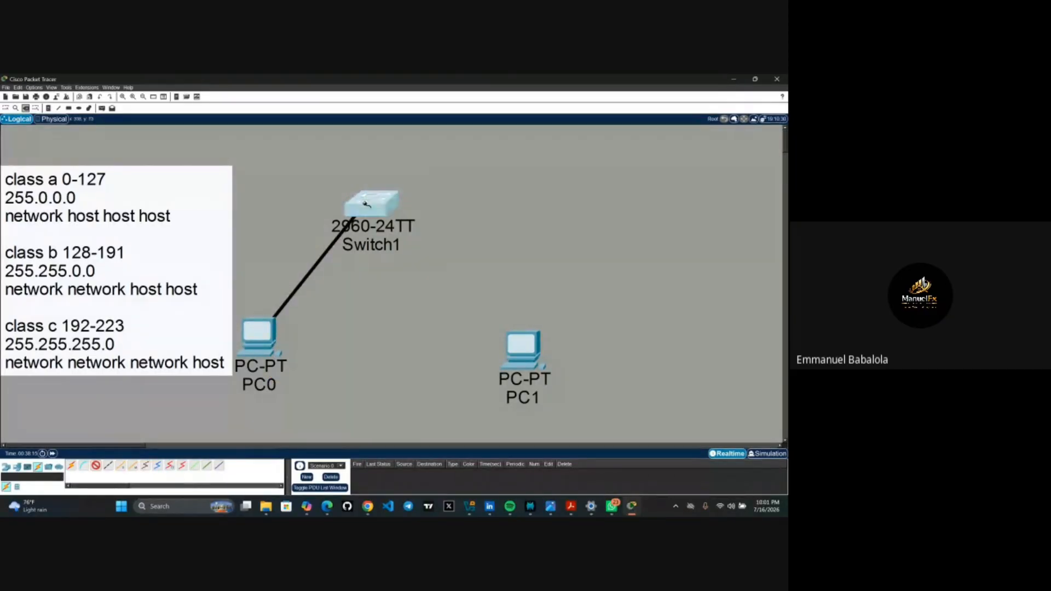
pyautogui.click(367, 206)
pyautogui.click(388, 219)
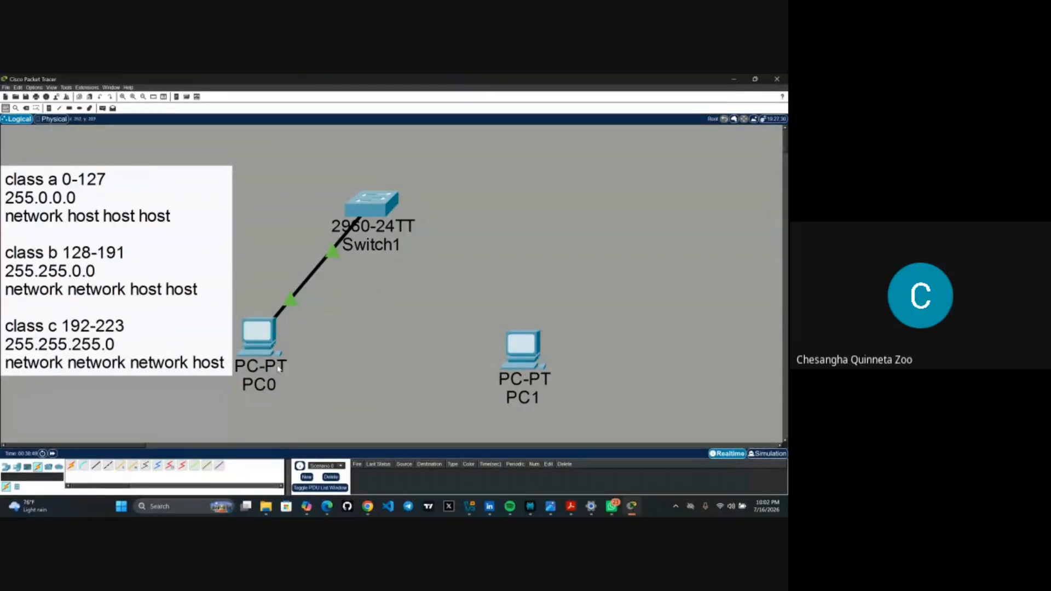
# - Connect PC1's FastEthernet0 to Switch1's FastEthernet0/2 with a copper straight-through cable
pyautogui.click(96, 466)
pyautogui.click(529, 345)
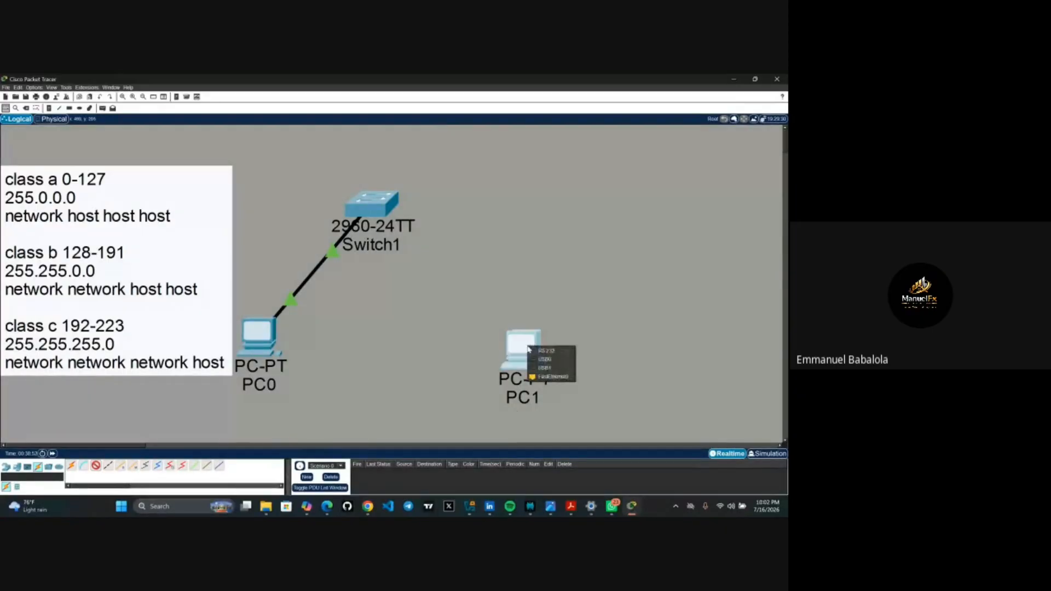
pyautogui.click(544, 377)
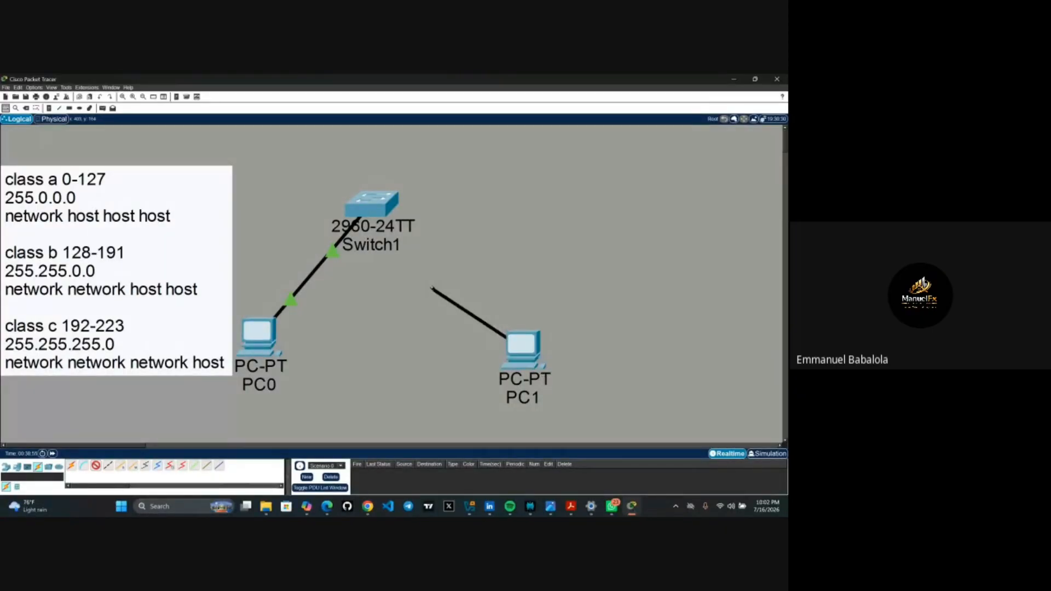
pyautogui.click(381, 200)
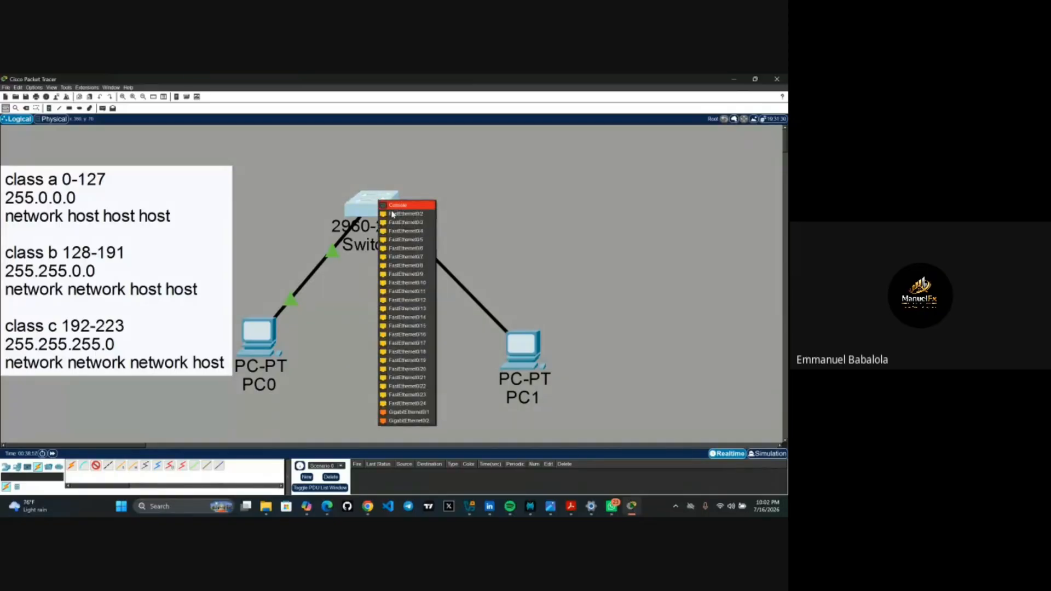
pyautogui.click(401, 215)
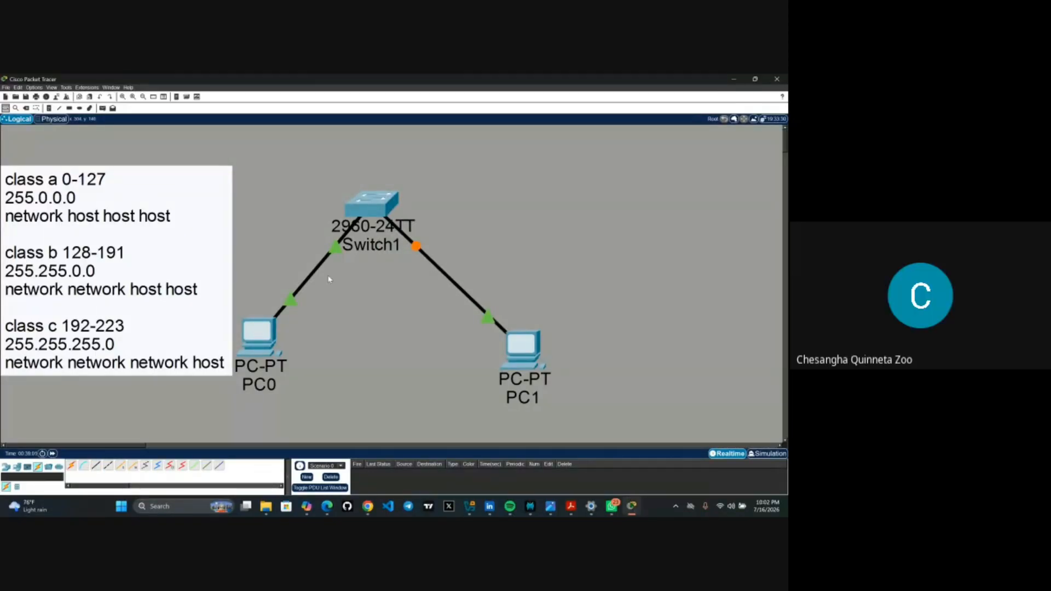
pyautogui.moveTo(314, 276)
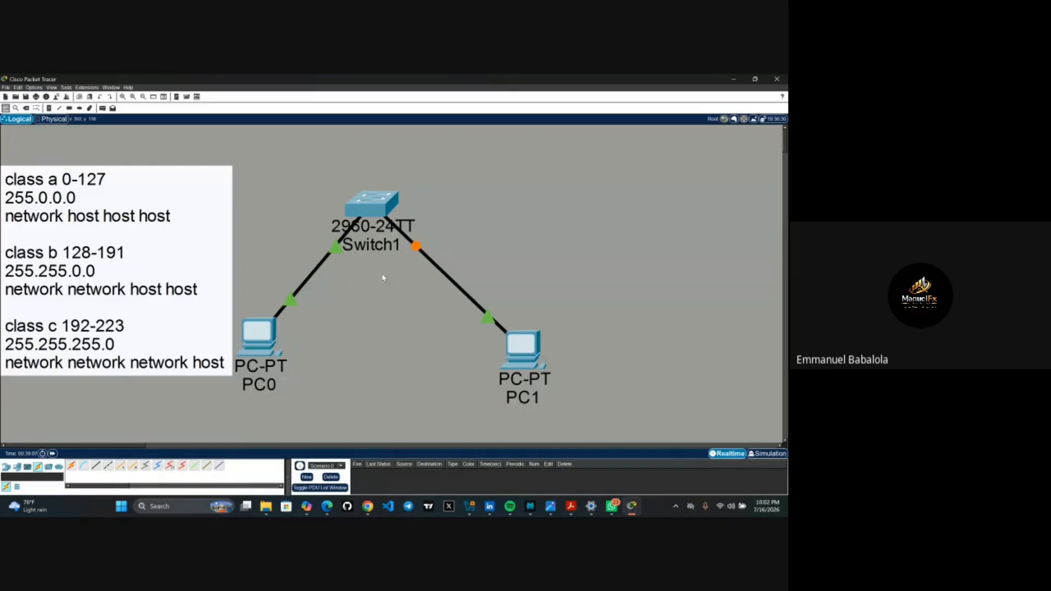
pyautogui.moveTo(489, 317)
# - Open and close PC0's window, then open PC1's device window on the Physical tab
pyautogui.click(260, 343)
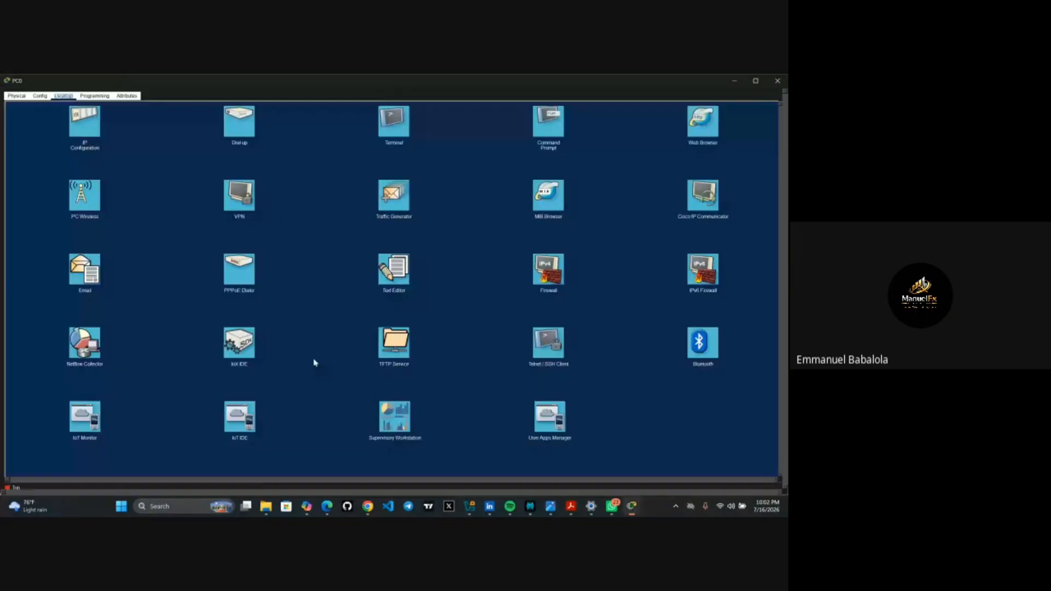
pyautogui.click(731, 81)
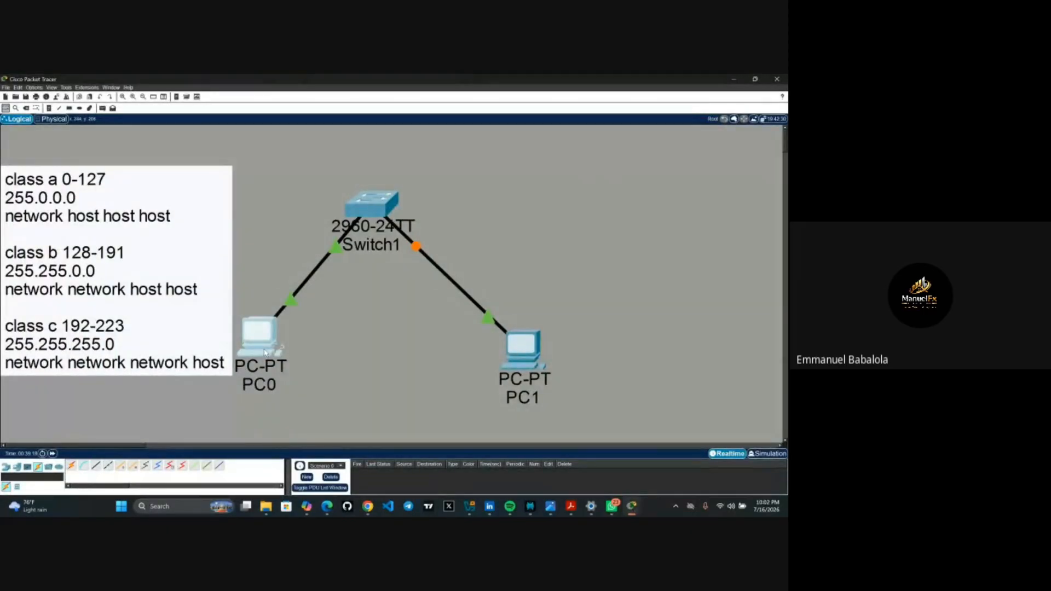
pyautogui.moveTo(265, 352)
pyautogui.click(534, 355)
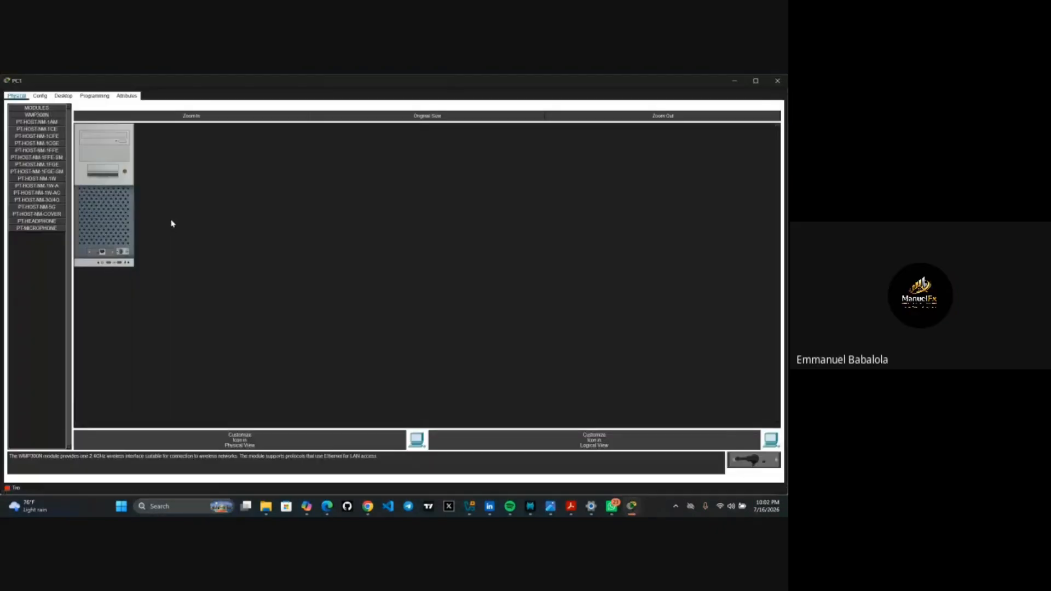
# - Give PC1 static IP 192.168.10.5, mask 255.255.255.0 and gateway 192.168.10.3
pyautogui.click(70, 98)
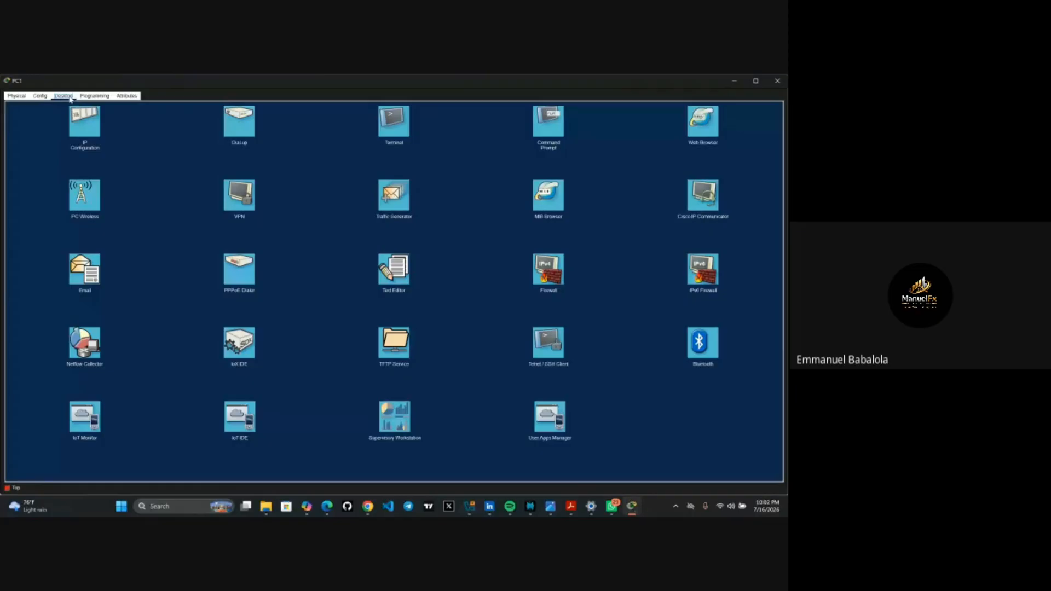
pyautogui.click(90, 128)
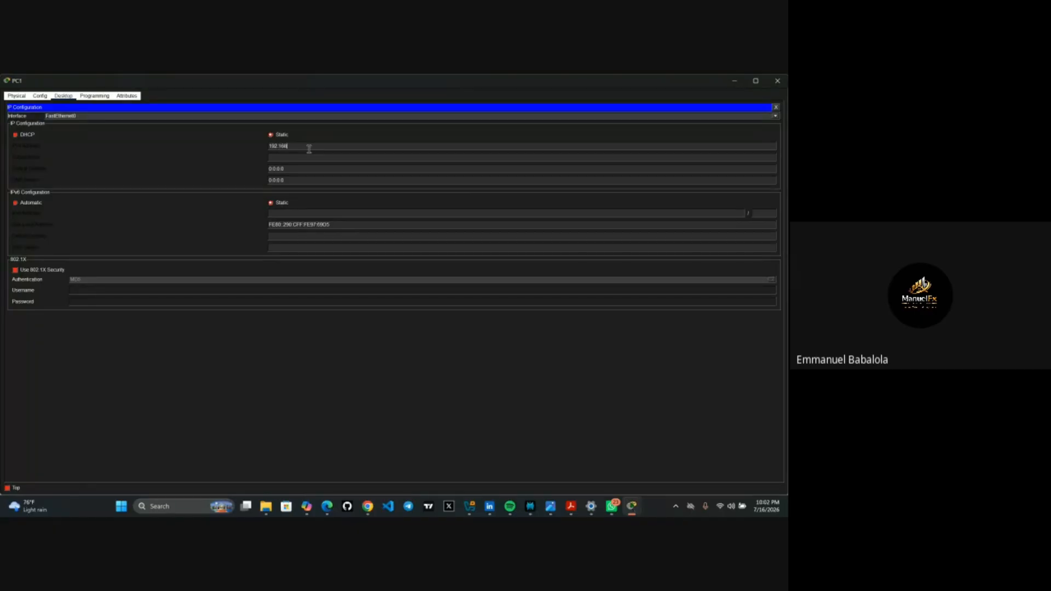
pyautogui.write('10')
pyautogui.press('Tab')
pyautogui.press('BackSpace')
pyautogui.press('BackSpace')
pyautogui.press('BackSpace')
pyautogui.click(314, 172)
pyautogui.write('192.168.1')
pyautogui.click(734, 84)
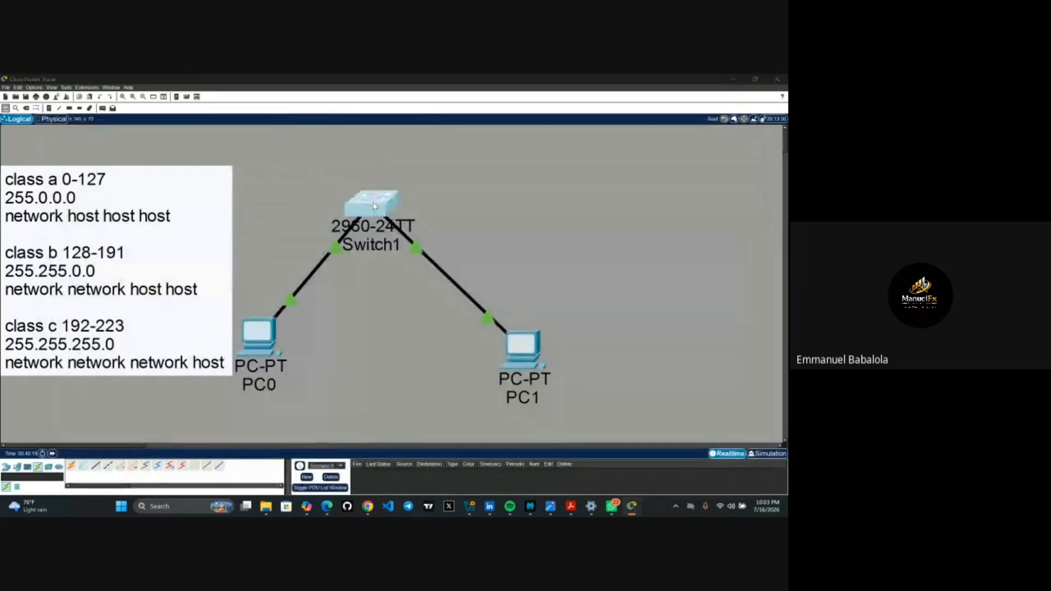
pyautogui.click(375, 206)
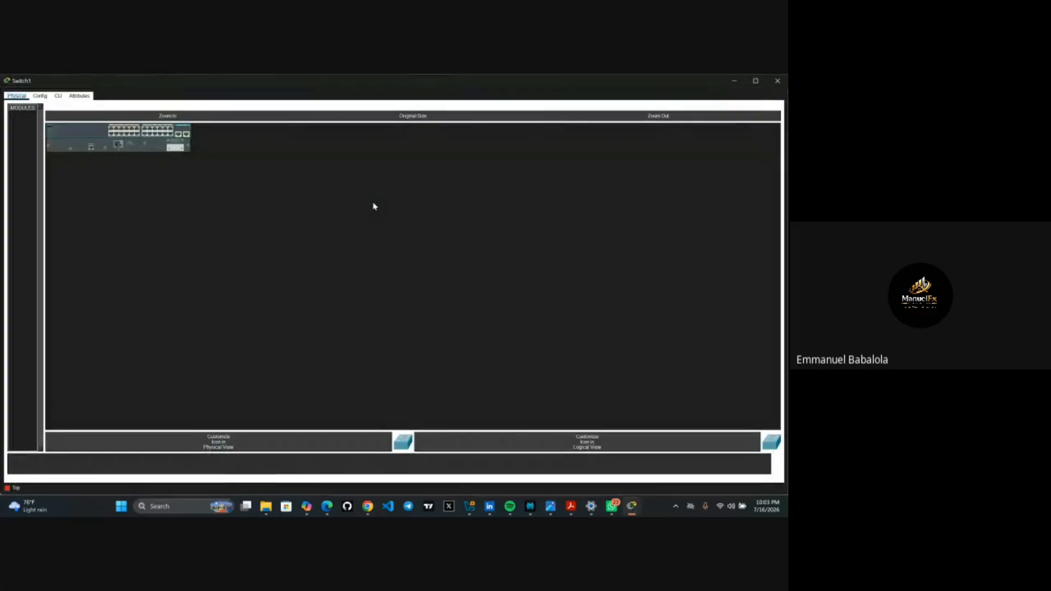
pyautogui.click(57, 97)
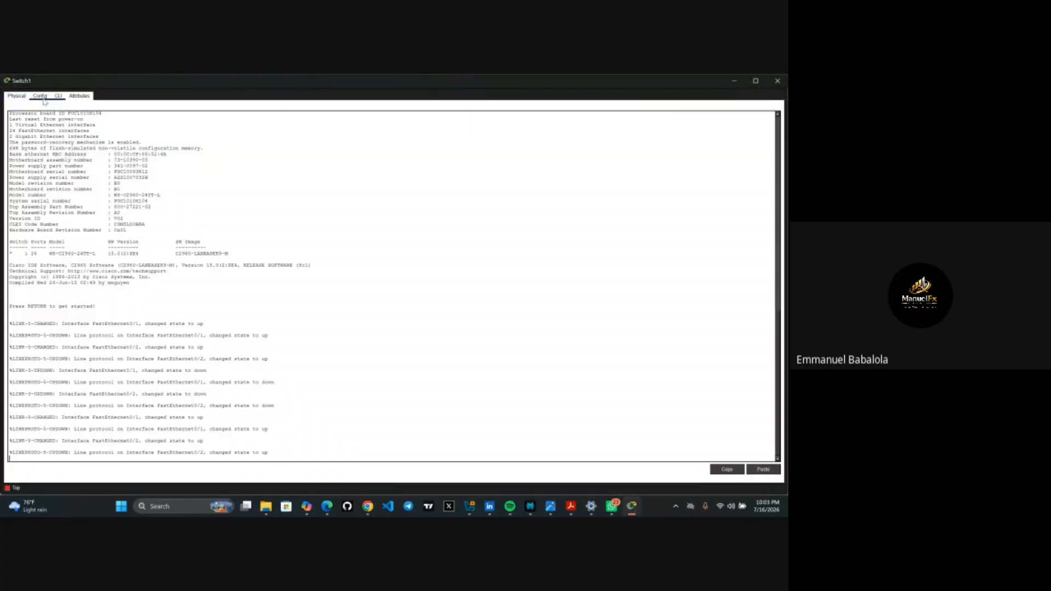
pyautogui.click(40, 97)
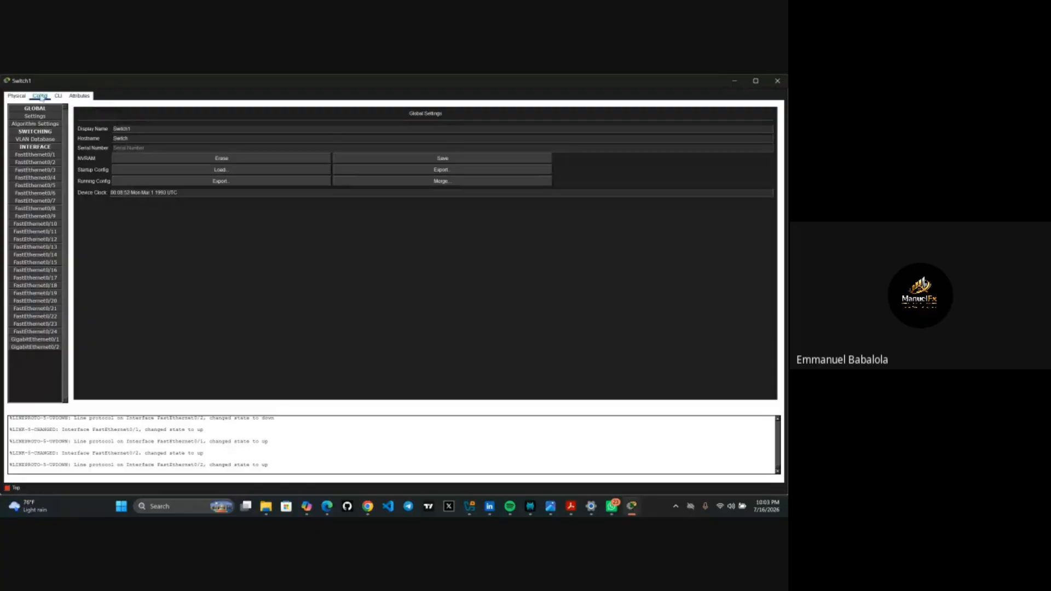
pyautogui.click(16, 97)
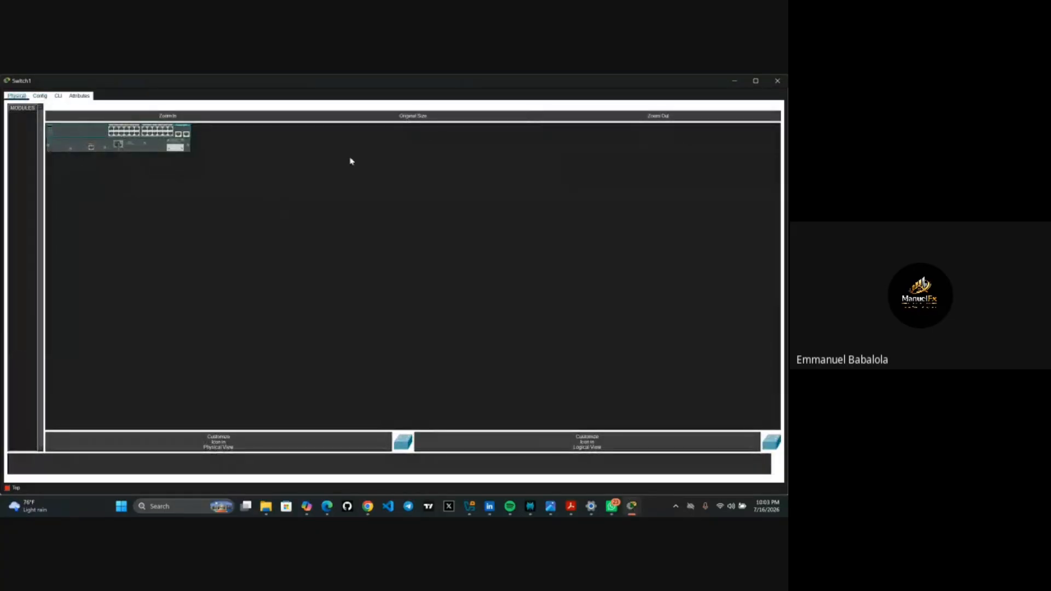
pyautogui.click(736, 81)
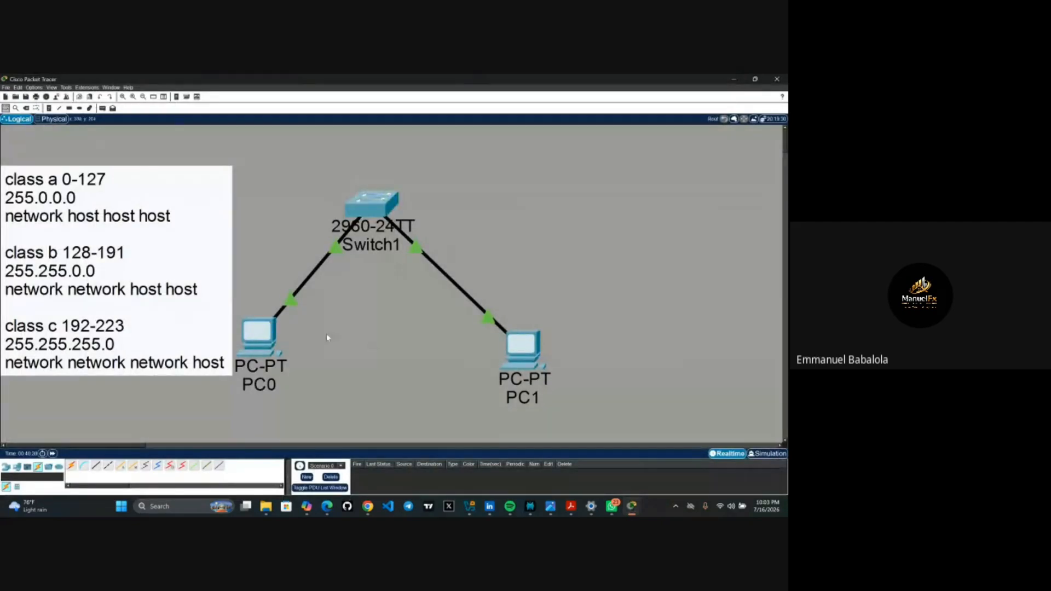
# - From PC0's Command Prompt, ping 192.168.10.4, 192.168.10.5 and 192.168.10.7
pyautogui.click(254, 341)
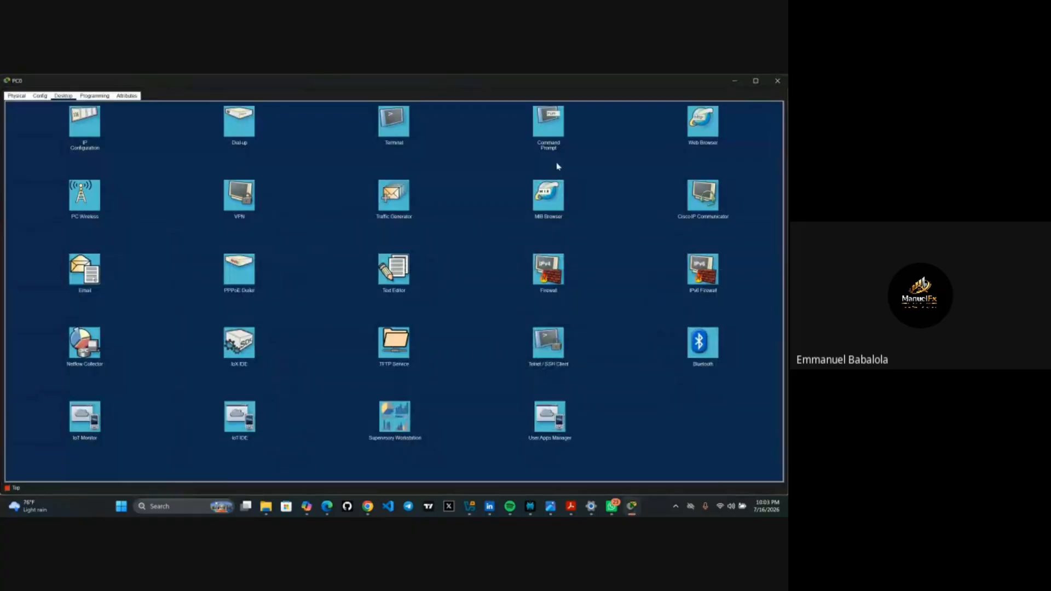
pyautogui.click(552, 127)
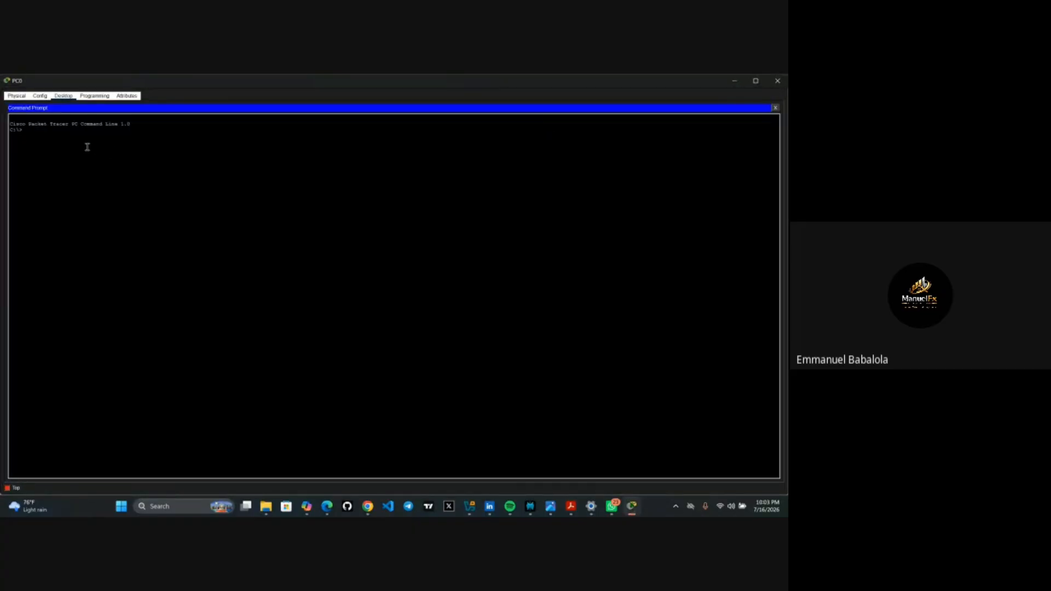
pyautogui.write('ping 192.168.10.4')
pyautogui.press('Return')
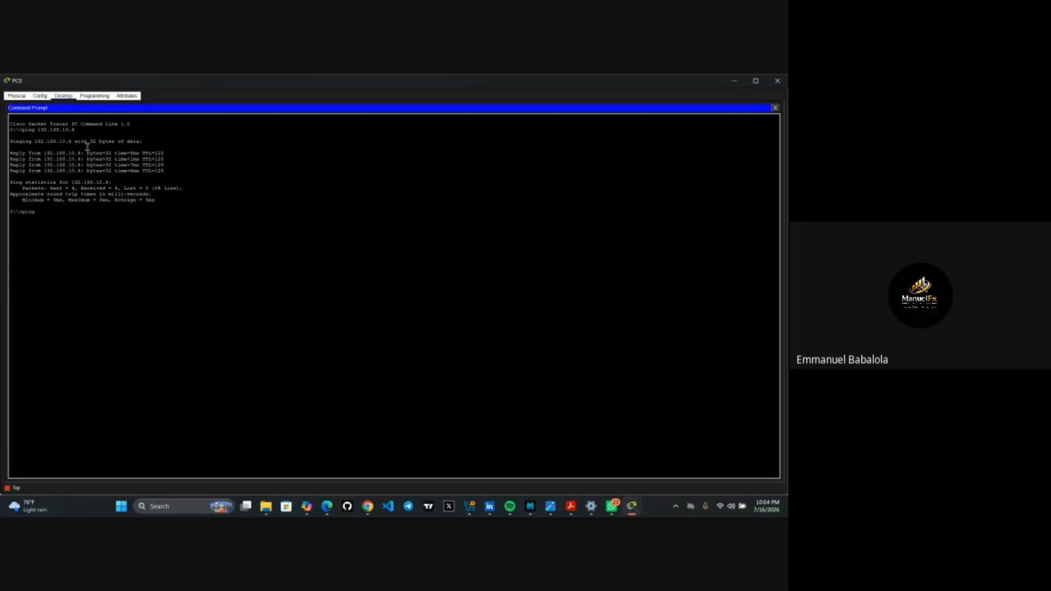
pyautogui.write('2.168.10.5')
pyautogui.press('Return')
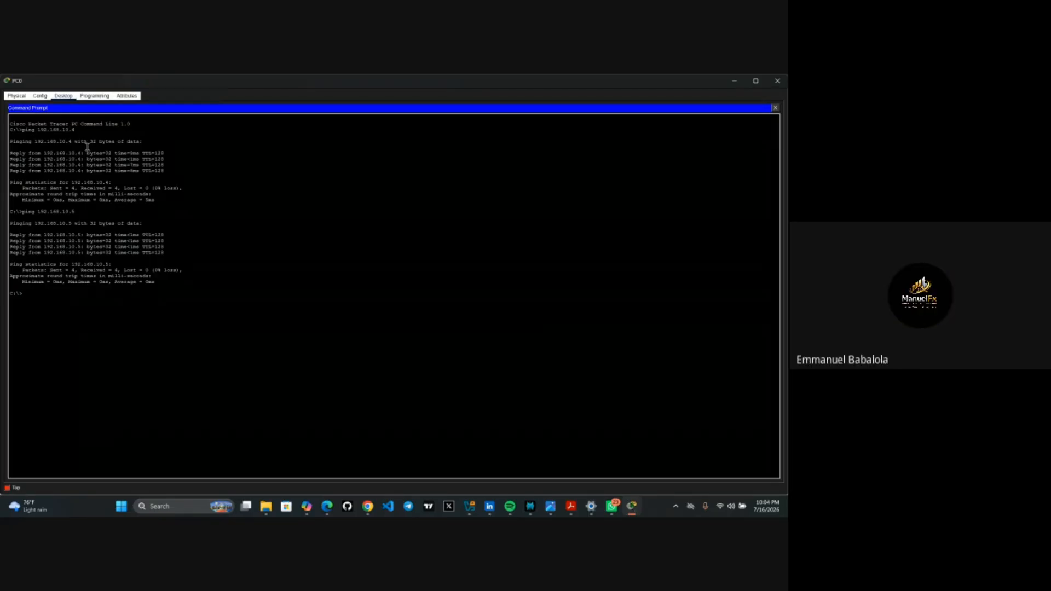
pyautogui.write('ping 192.168.10.7')
pyautogui.press('Return')
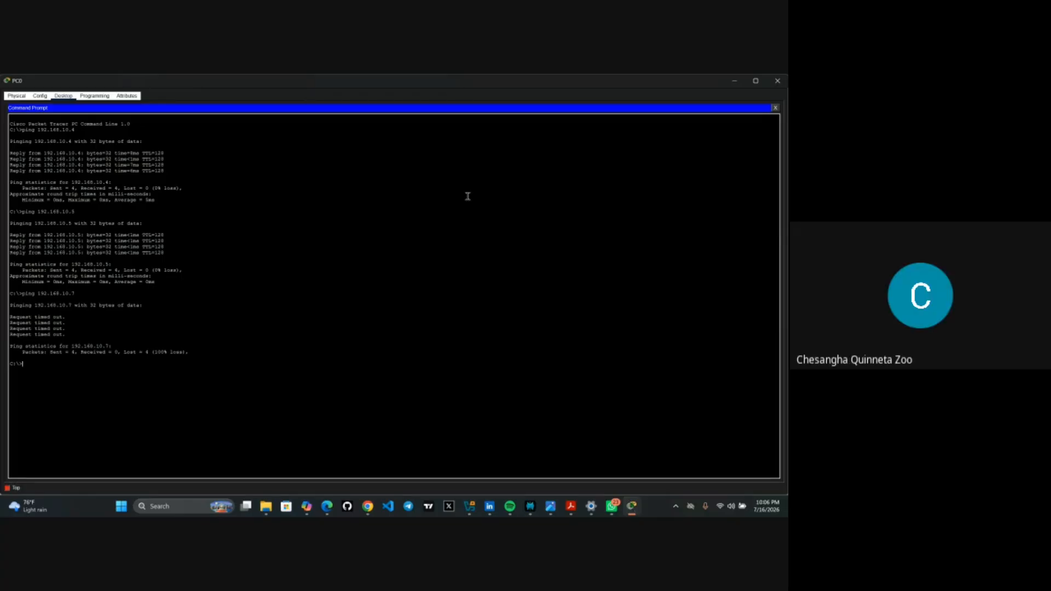
# - In simulation mode, send 'ping 192.168.10.4' from PC0's Command Prompt, then close PC0's window
pyautogui.click(735, 82)
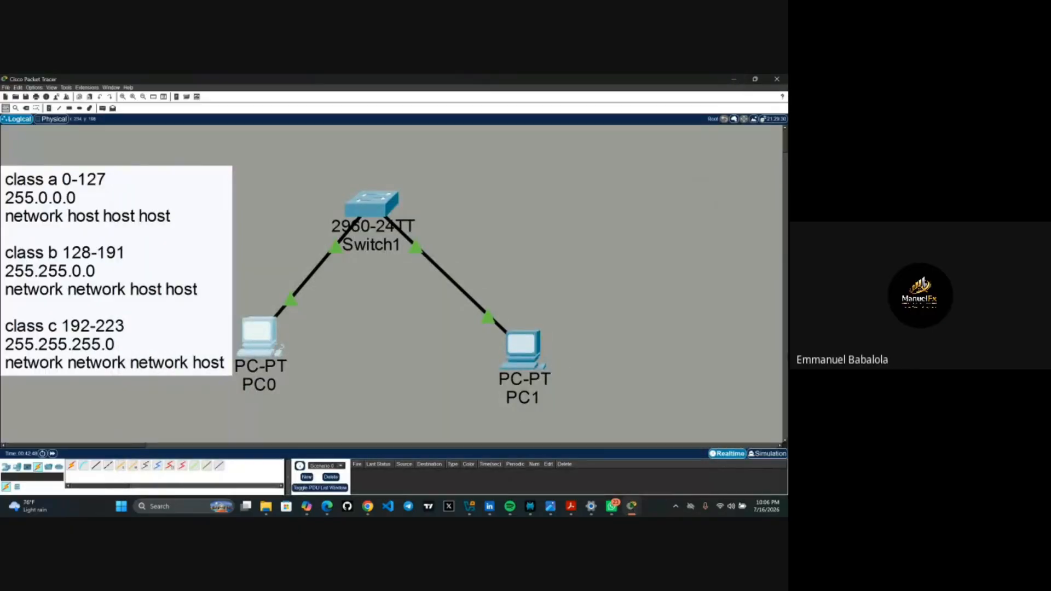
pyautogui.click(760, 454)
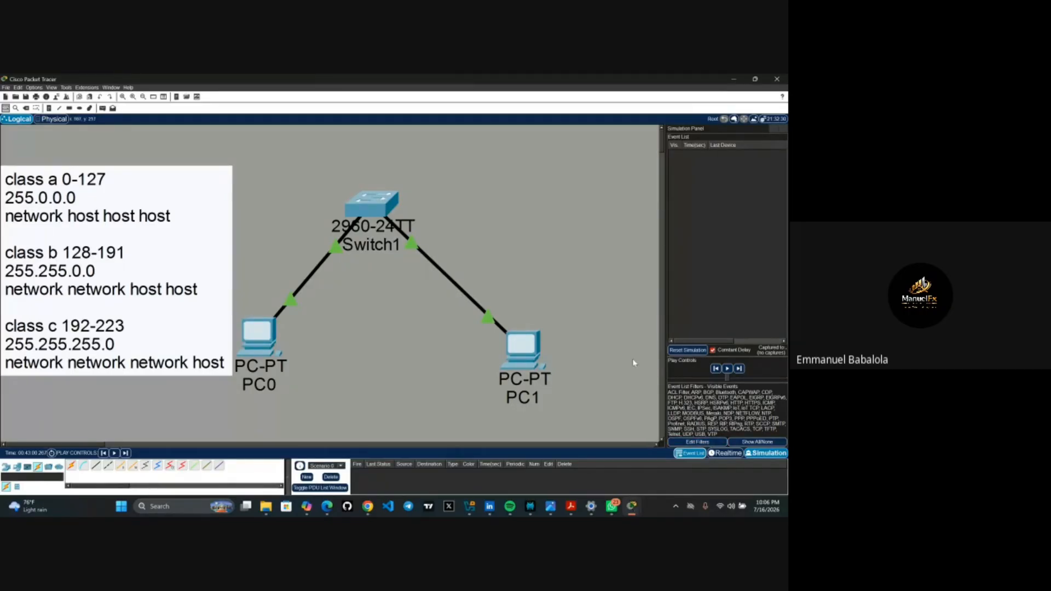
pyautogui.click(262, 334)
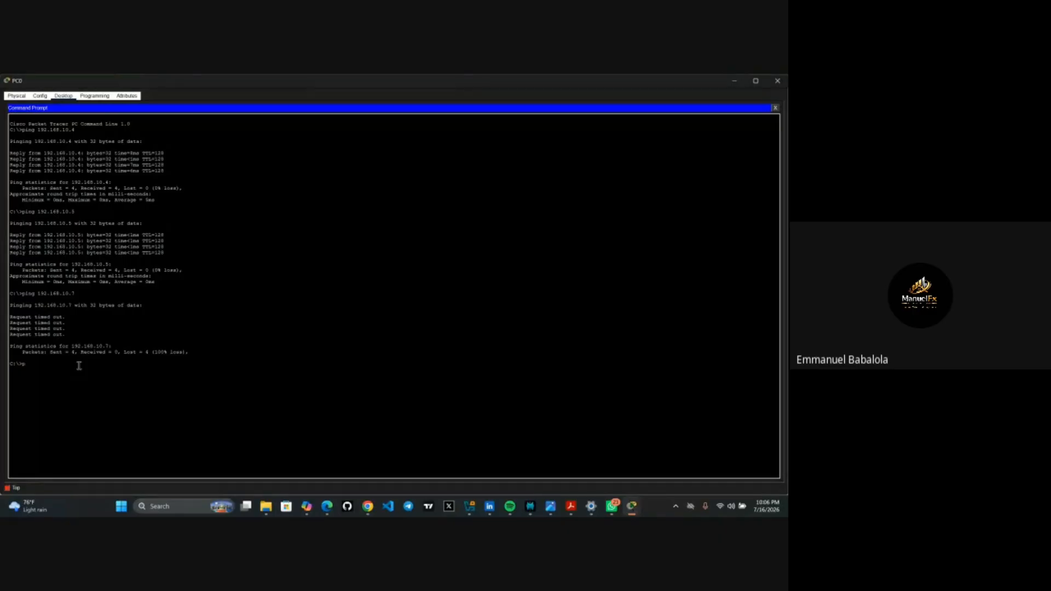
pyautogui.write('ping 192.168.10.4')
pyautogui.press('Return')
pyautogui.click(741, 84)
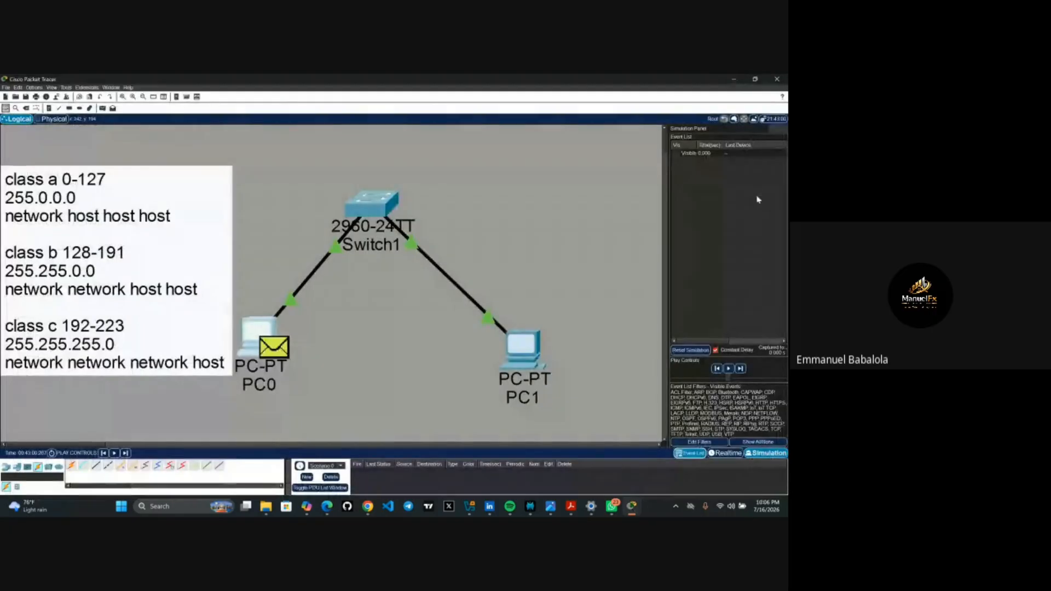
# - Play the simulation until Switch1 forwards the ping packet to both PCs, then pause
pyautogui.click(729, 369)
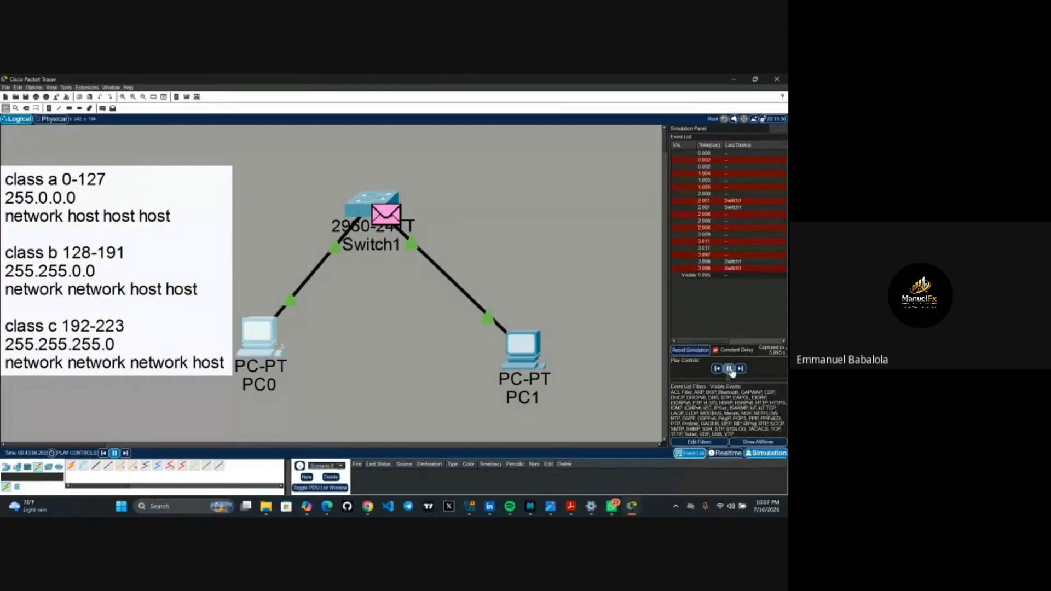
pyautogui.click(729, 369)
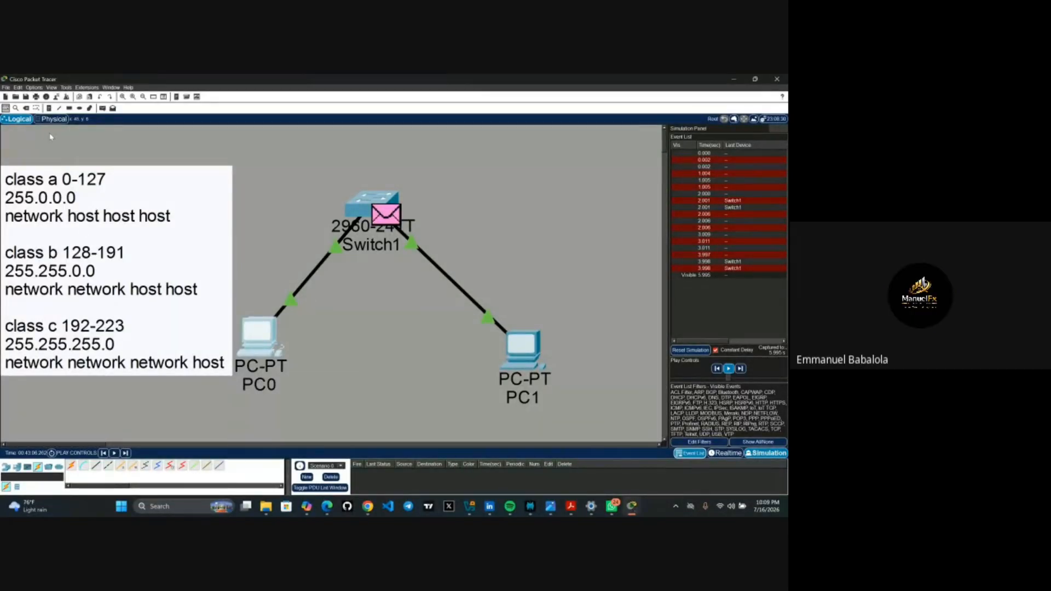
# - Delete the class A/B/C addressing notes text box, leaving PC0, PC1 and Switch1 in place
pyautogui.click(29, 110)
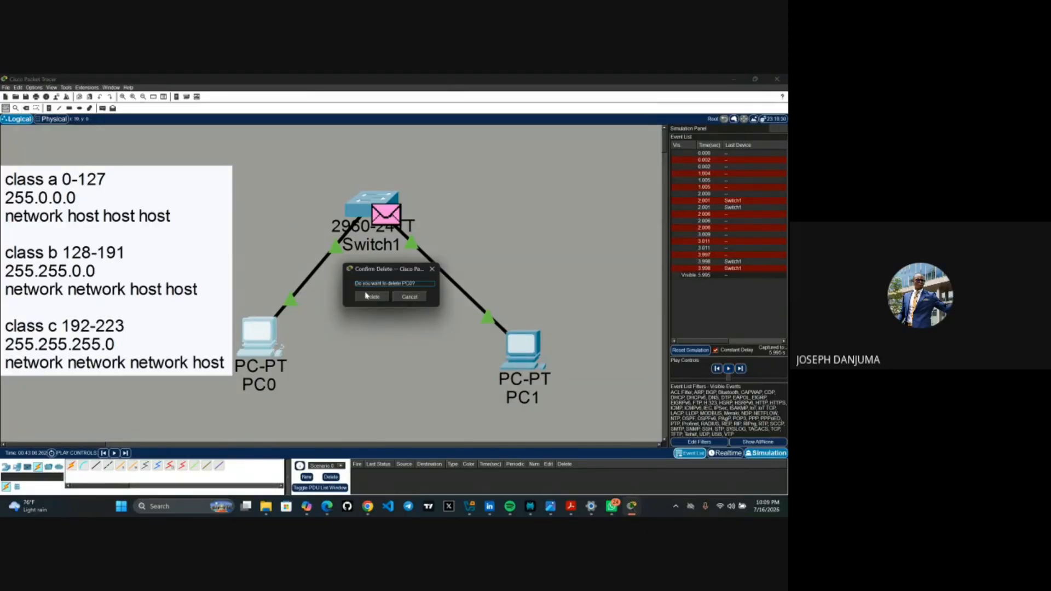
pyautogui.click(406, 298)
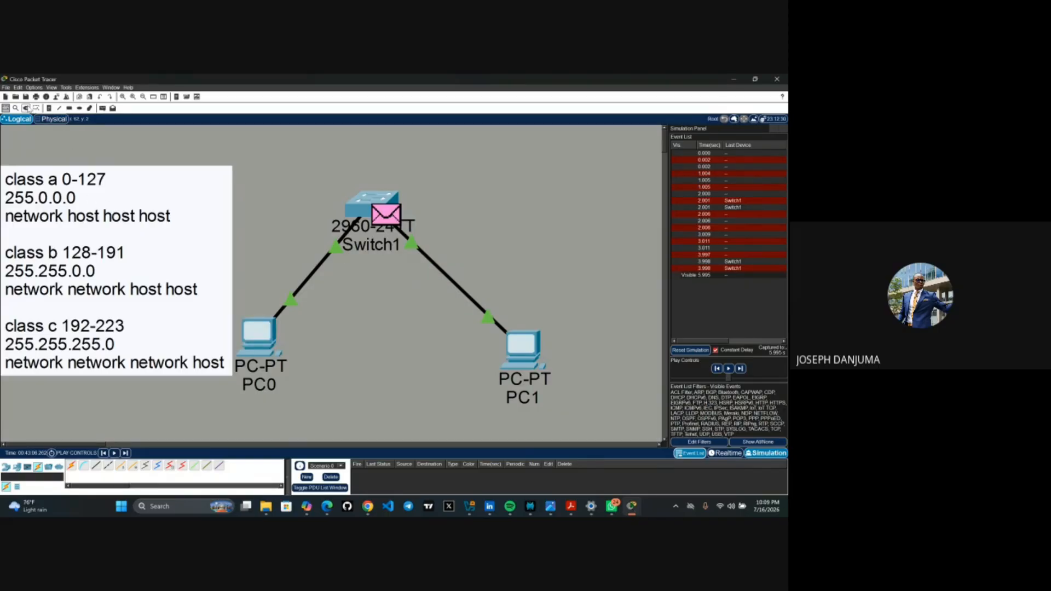
pyautogui.click(26, 108)
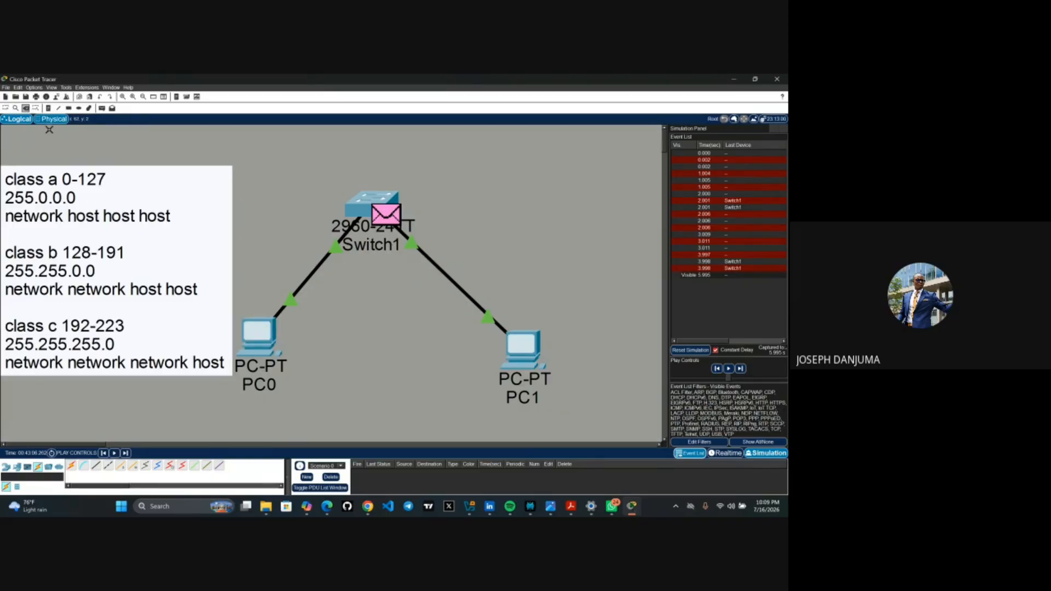
pyautogui.click(75, 199)
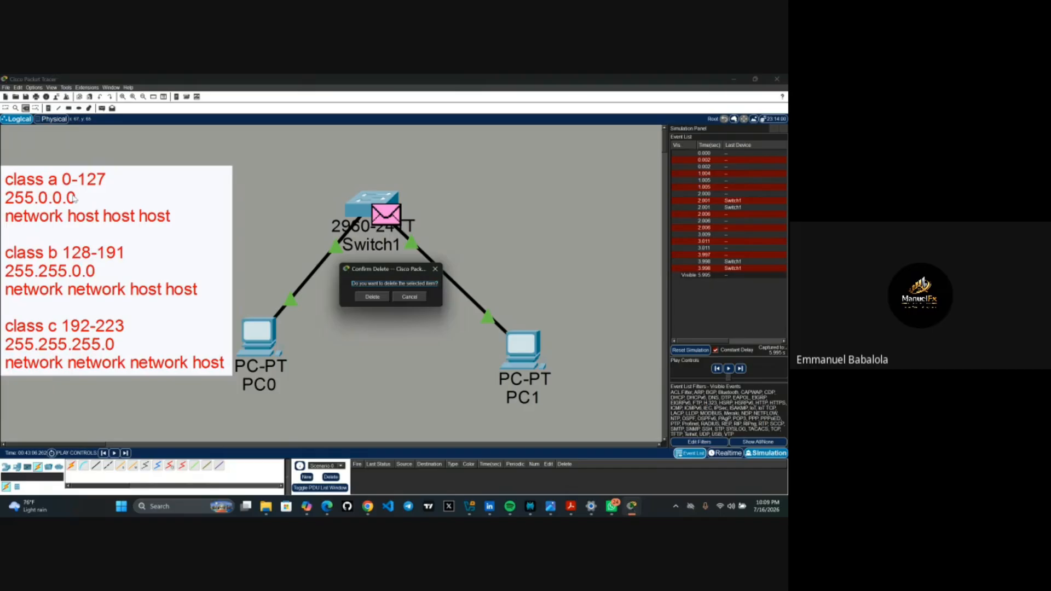
pyautogui.click(374, 298)
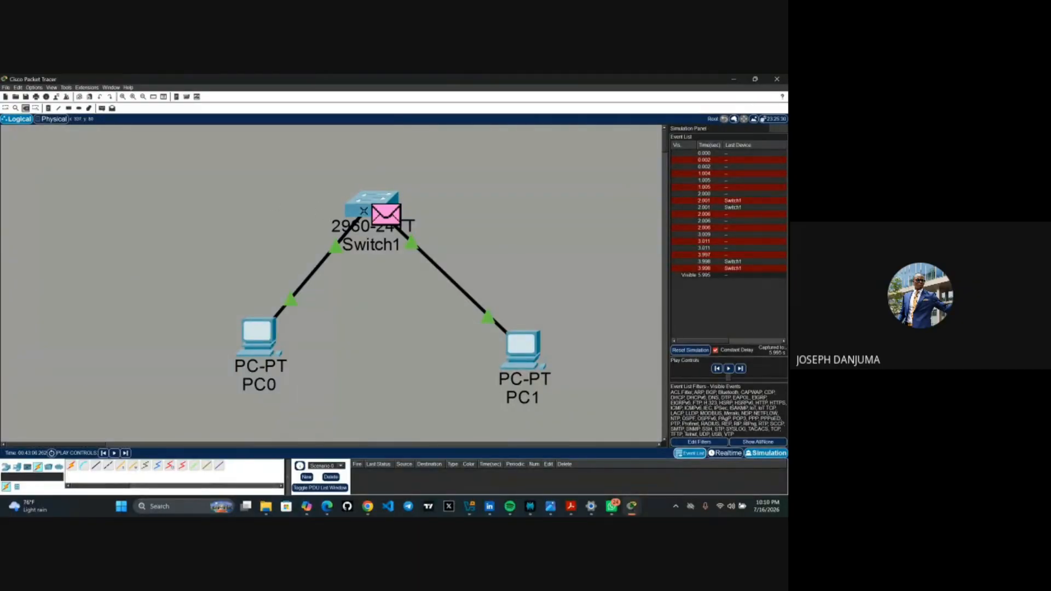
pyautogui.click(365, 215)
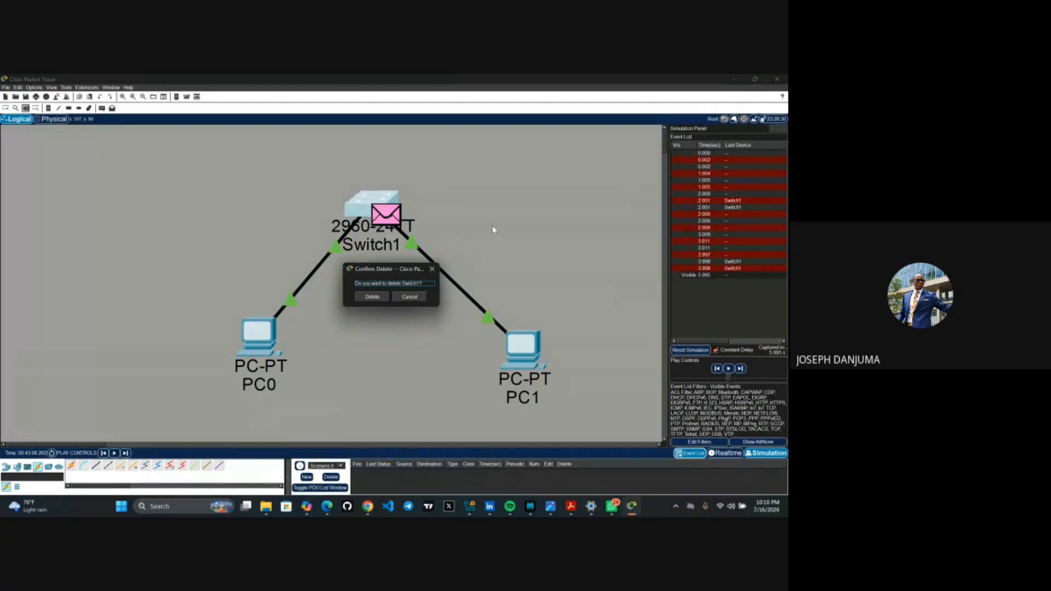
pyautogui.click(409, 297)
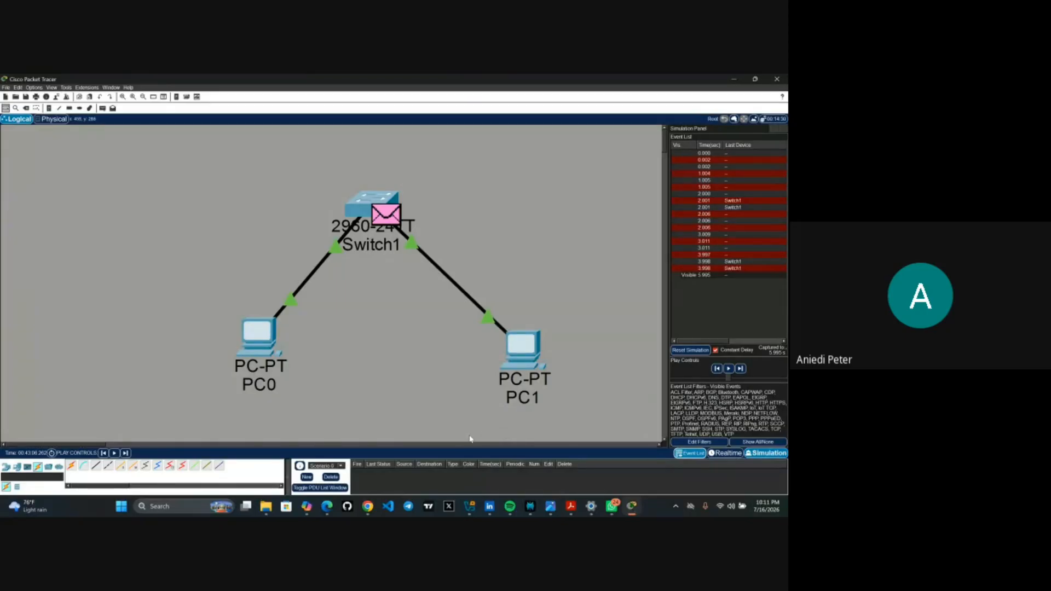
# - Switch back to Realtime mode, quit Packet Tracer without saving, and show the Downloads folder
pyautogui.moveTo(570, 515)
pyautogui.click(728, 454)
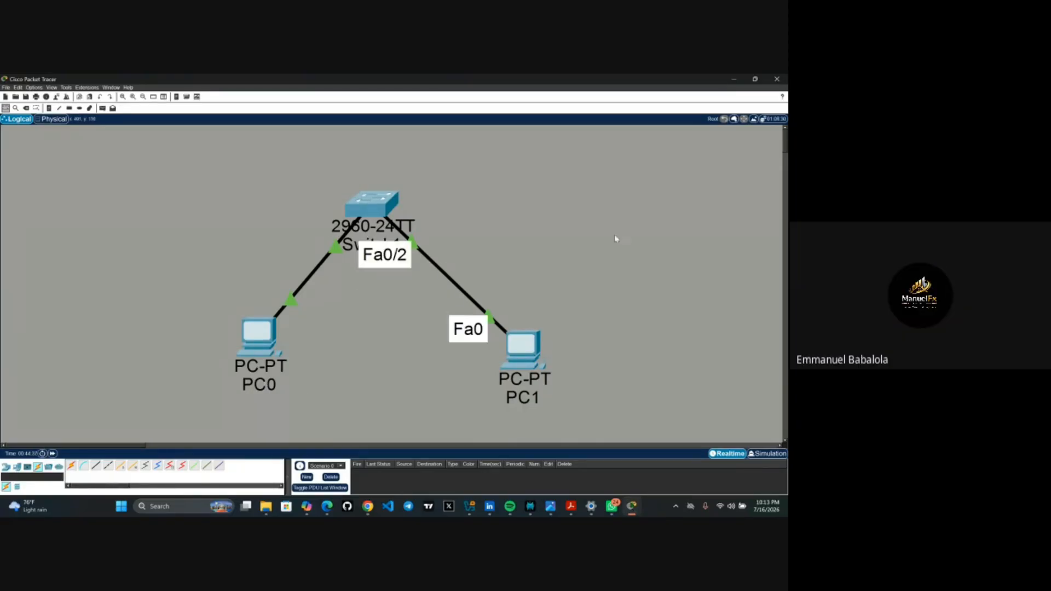
pyautogui.click(784, 80)
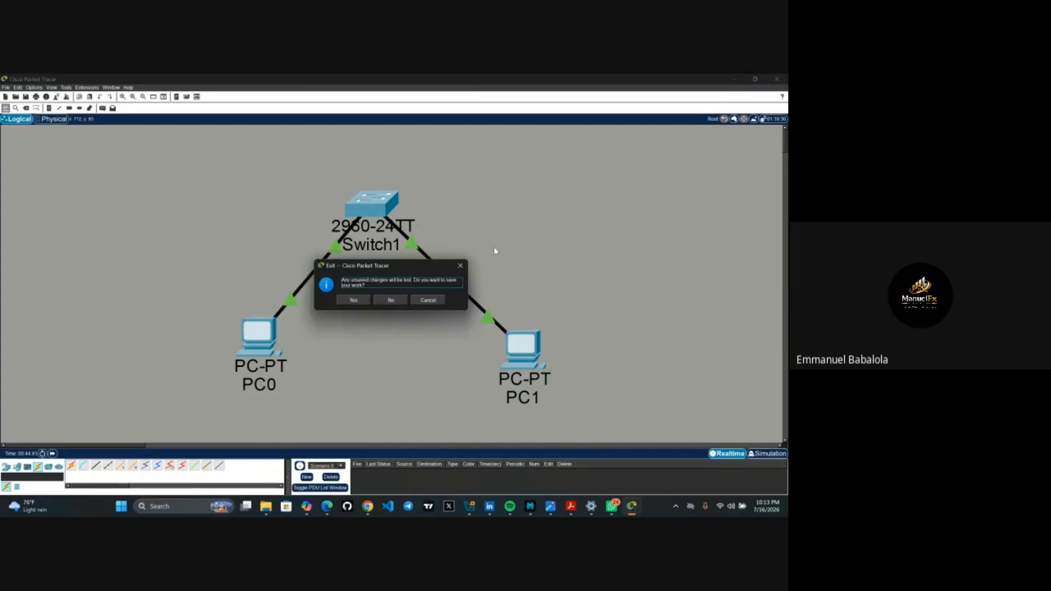
pyautogui.click(394, 301)
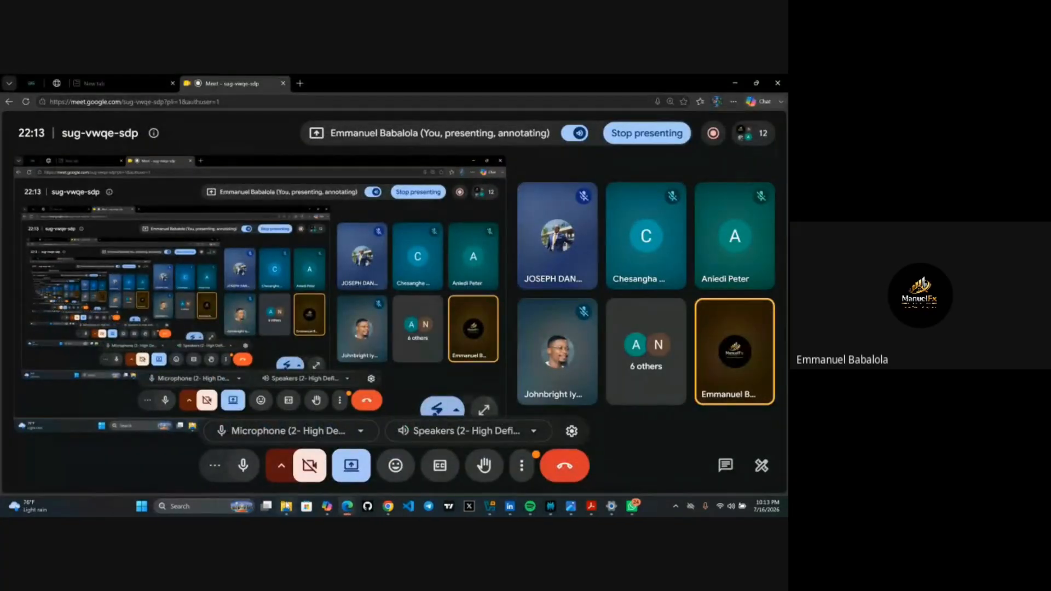
pyautogui.click(283, 506)
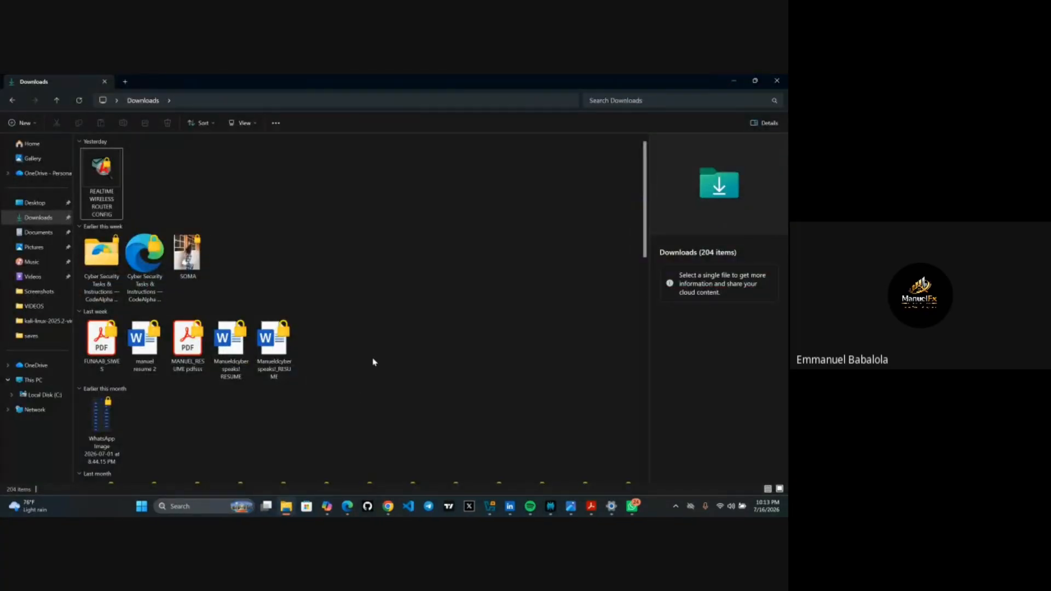
# - Browse Downloads and select the 11_2_3_Packet_Tracer_Configure_DHCP_on_a_Wireless_Router Word document
pyautogui.scroll(-15, 372, 364)
pyautogui.scroll(8, 374, 362)
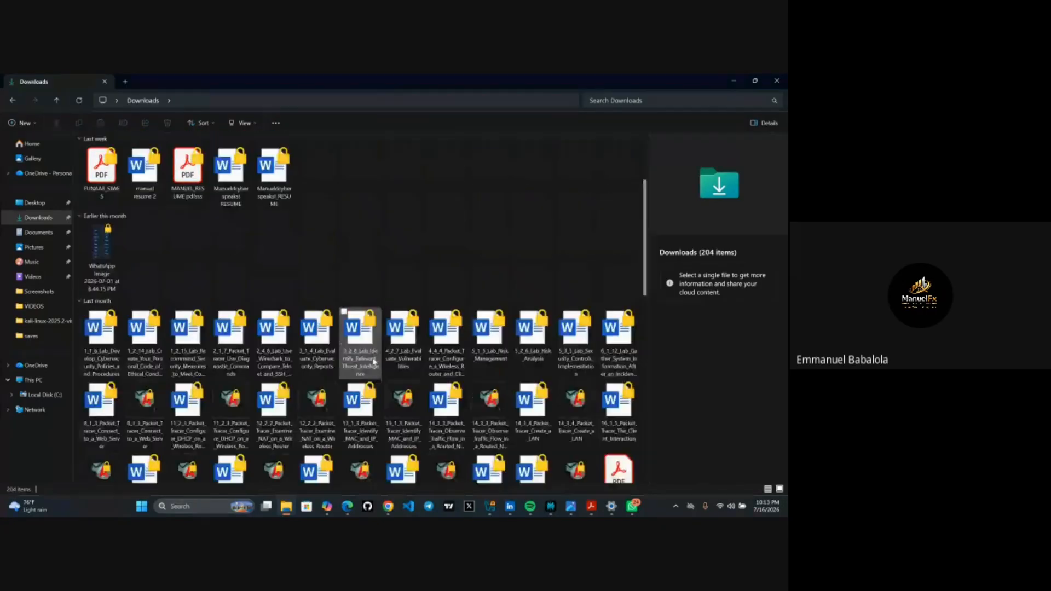
pyautogui.scroll(-2, 374, 362)
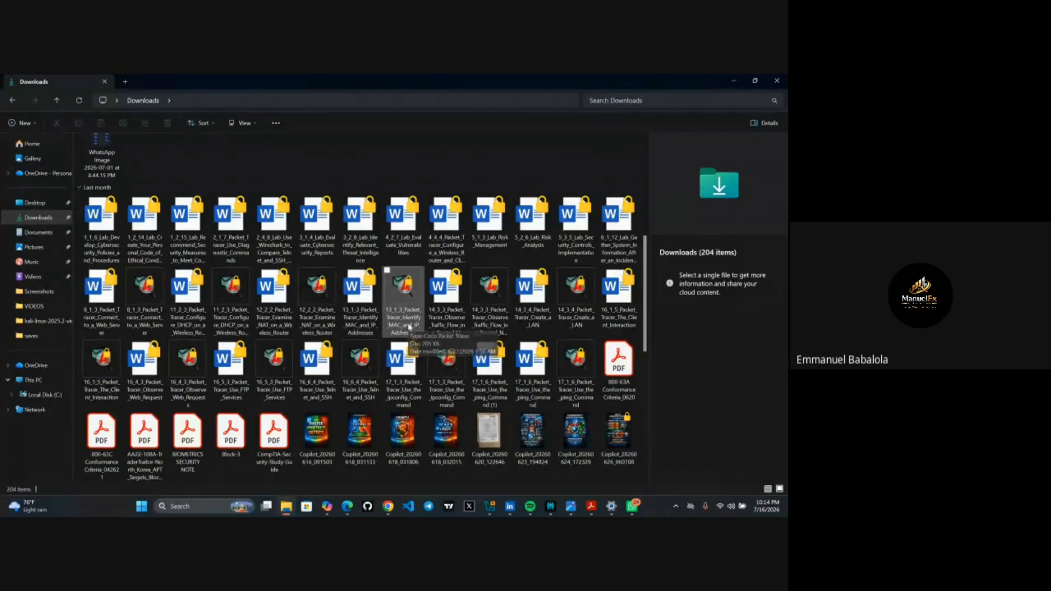
pyautogui.scroll(-5, 398, 327)
pyautogui.scroll(4, 409, 328)
pyautogui.scroll(10, 409, 327)
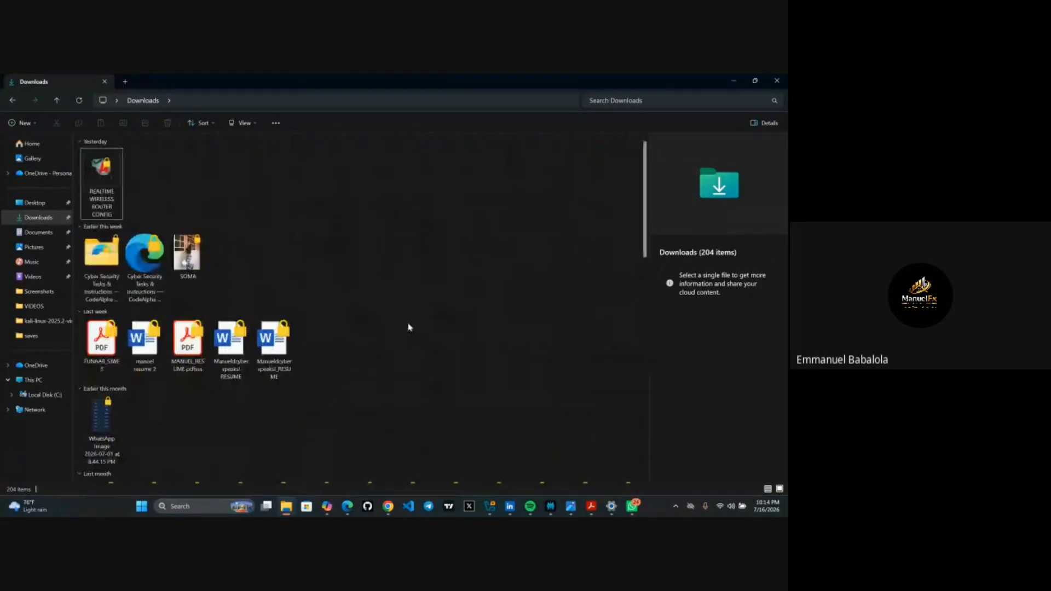
pyautogui.scroll(-15, 409, 328)
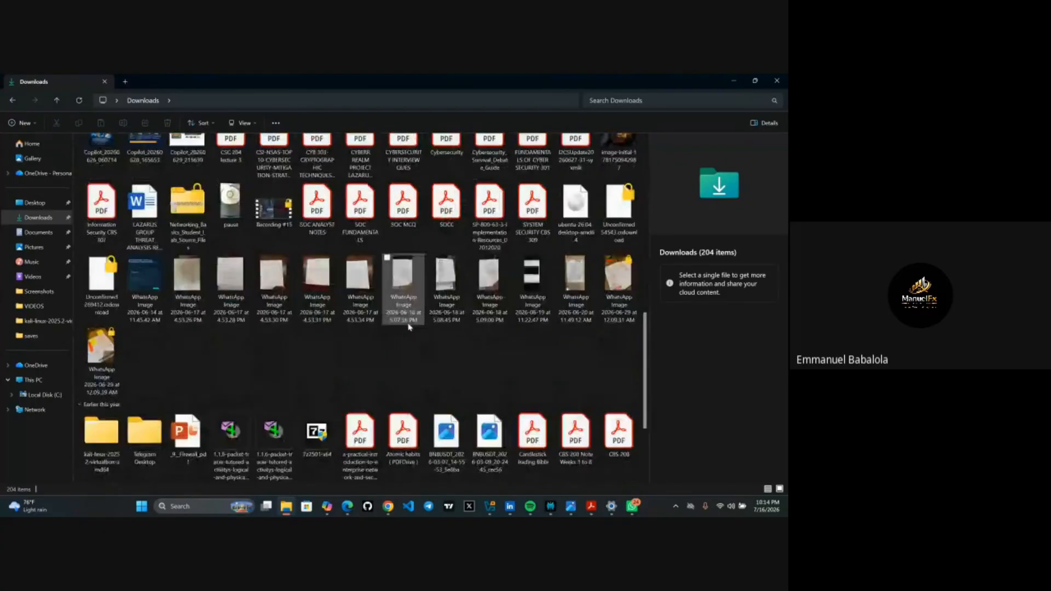
pyautogui.scroll(5, 409, 327)
pyautogui.scroll(-2, 409, 328)
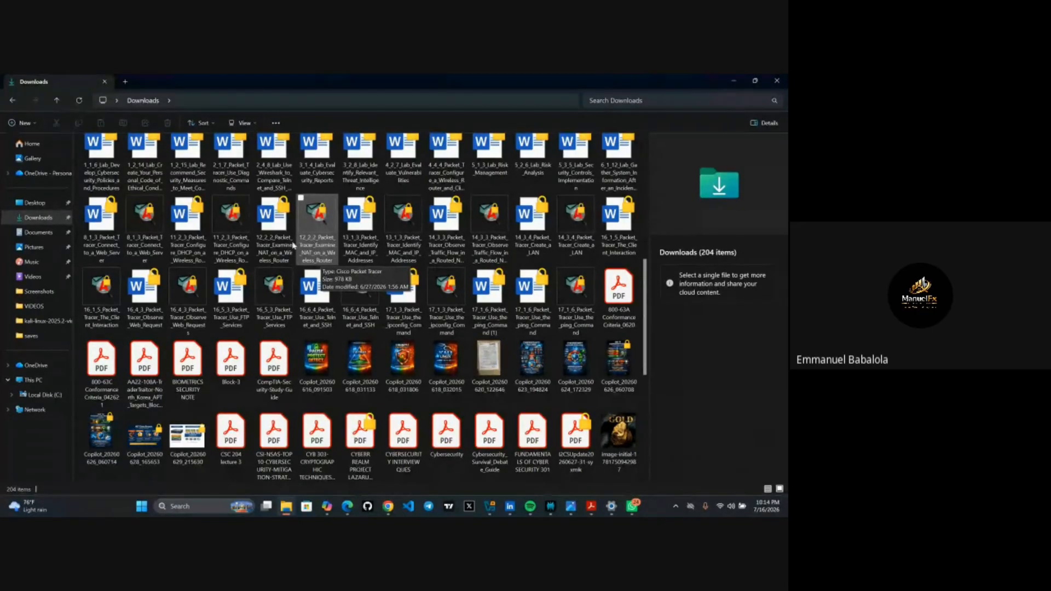
pyautogui.click(245, 260)
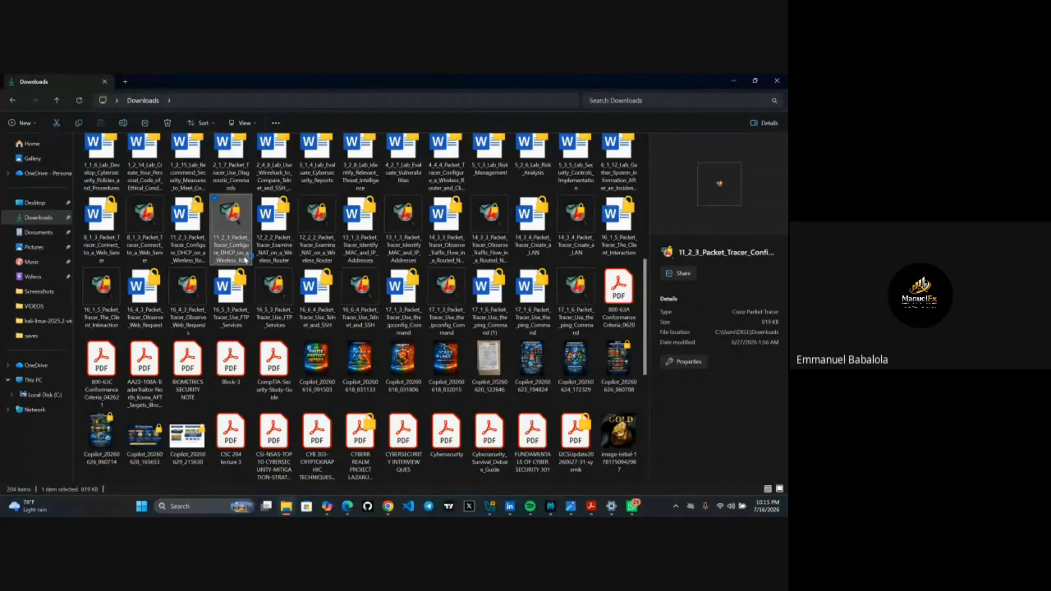
pyautogui.click(192, 247)
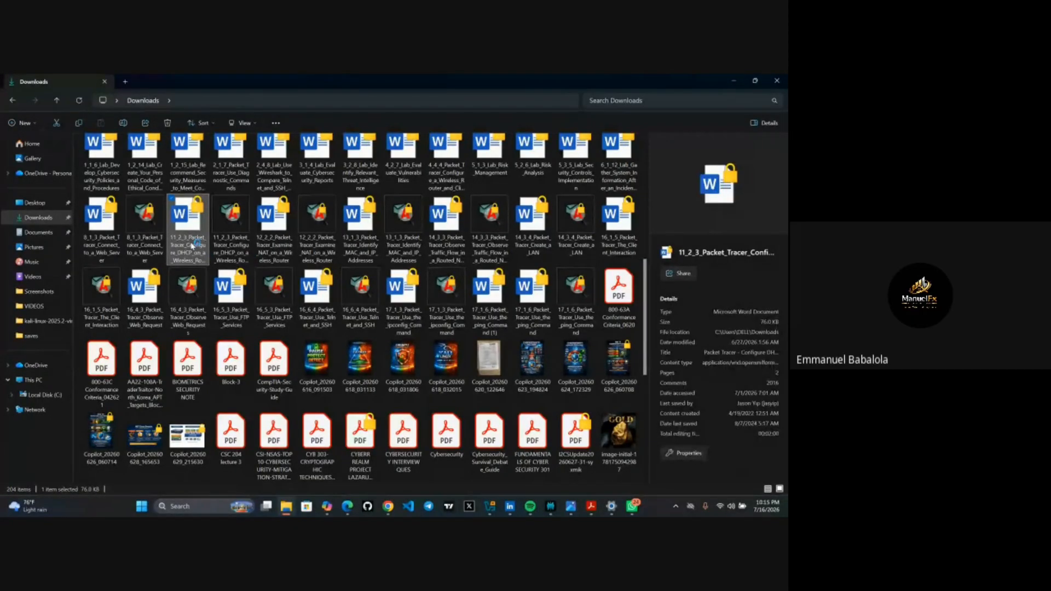
# - Open the 11_2_3 DHCP wireless router lab document and read down to Part 3
pyautogui.doubleClick(192, 246)
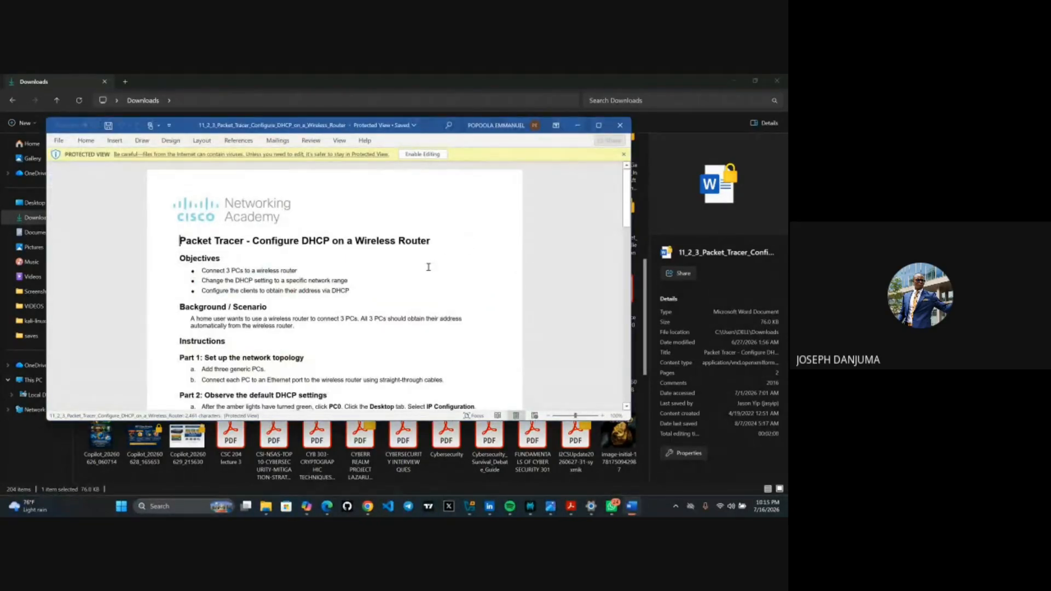
pyautogui.scroll(-4, 428, 267)
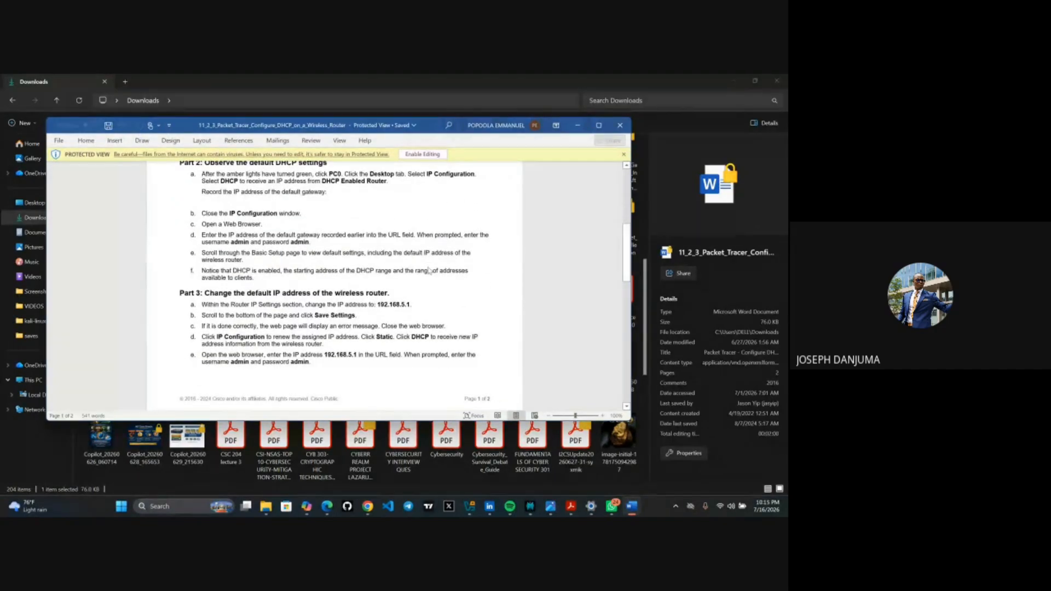
pyautogui.scroll(-4, 430, 270)
pyautogui.scroll(-3, 430, 270)
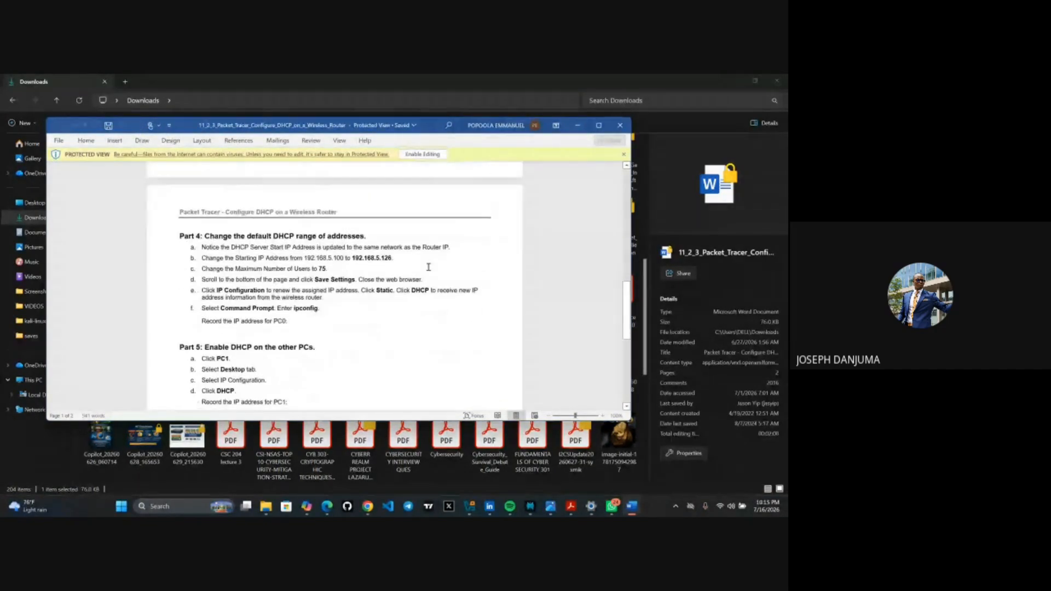
pyautogui.scroll(-2, 428, 266)
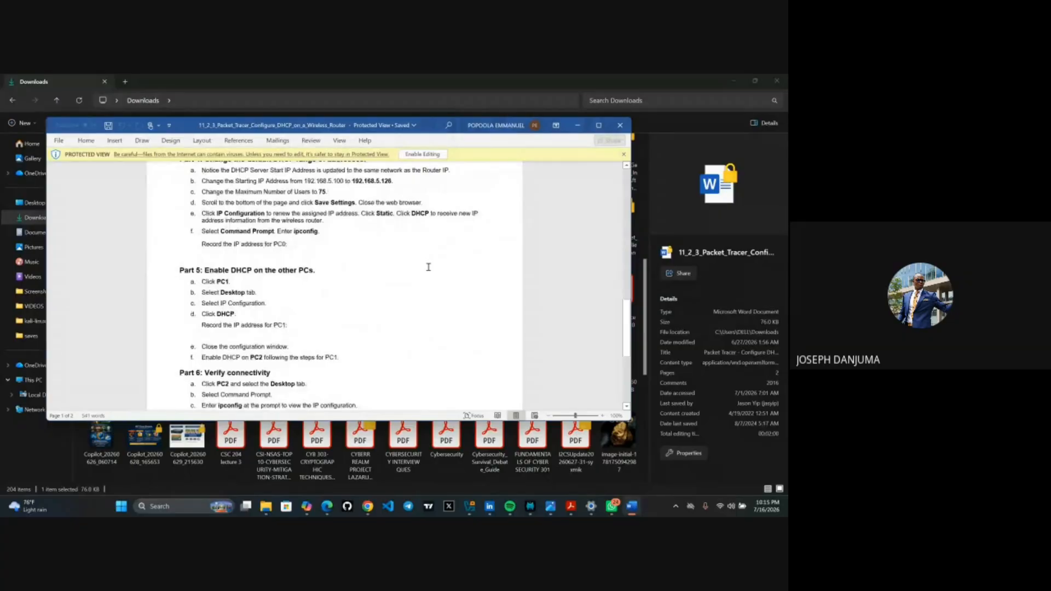
pyautogui.scroll(-3, 428, 266)
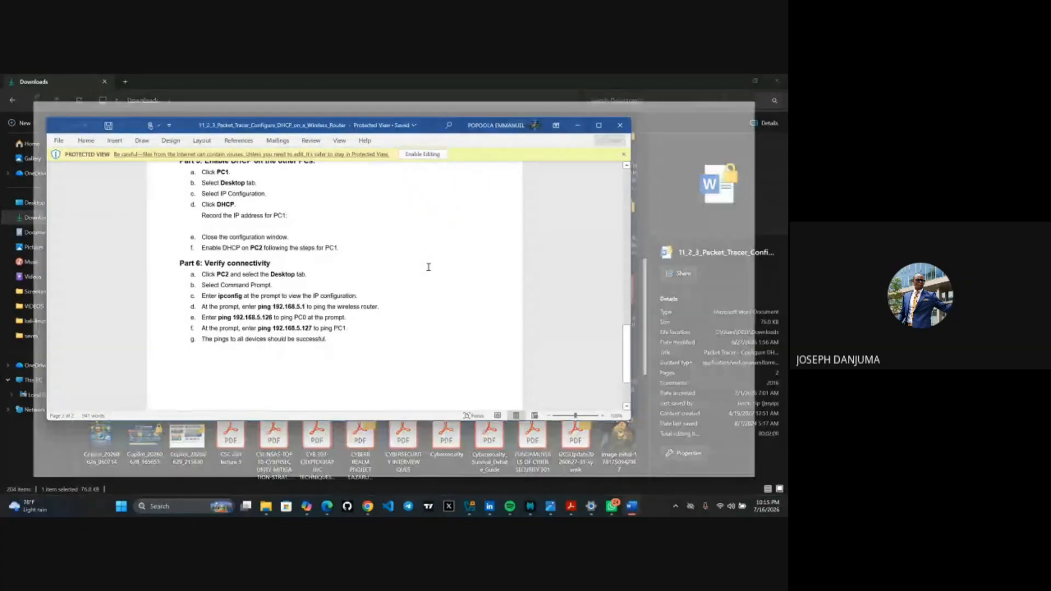
pyautogui.scroll(-2, 428, 267)
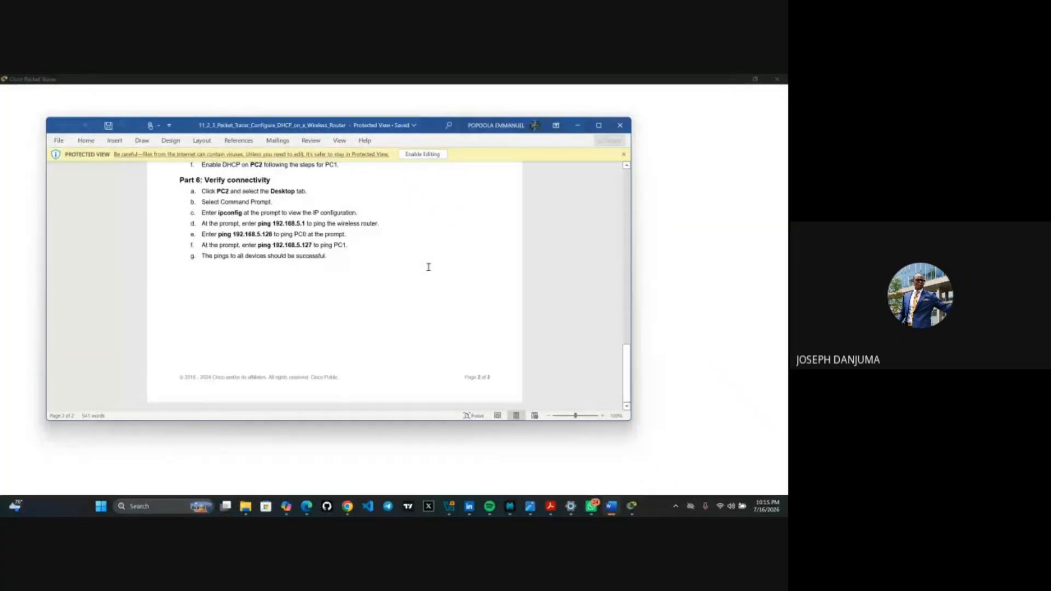
pyautogui.hotkey('ctrl', 'Home')
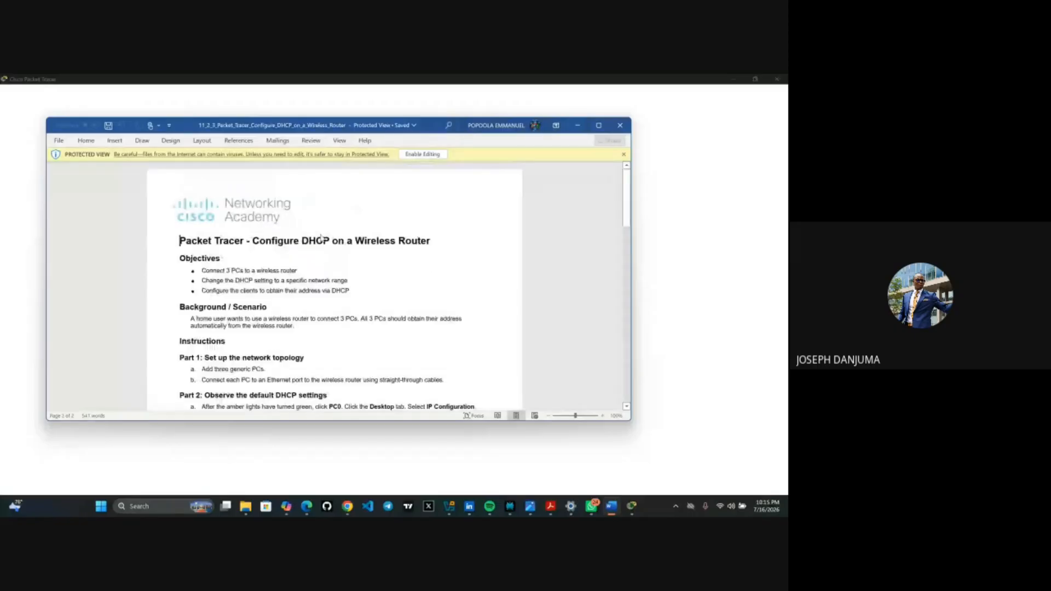
pyautogui.scroll(-5, 321, 236)
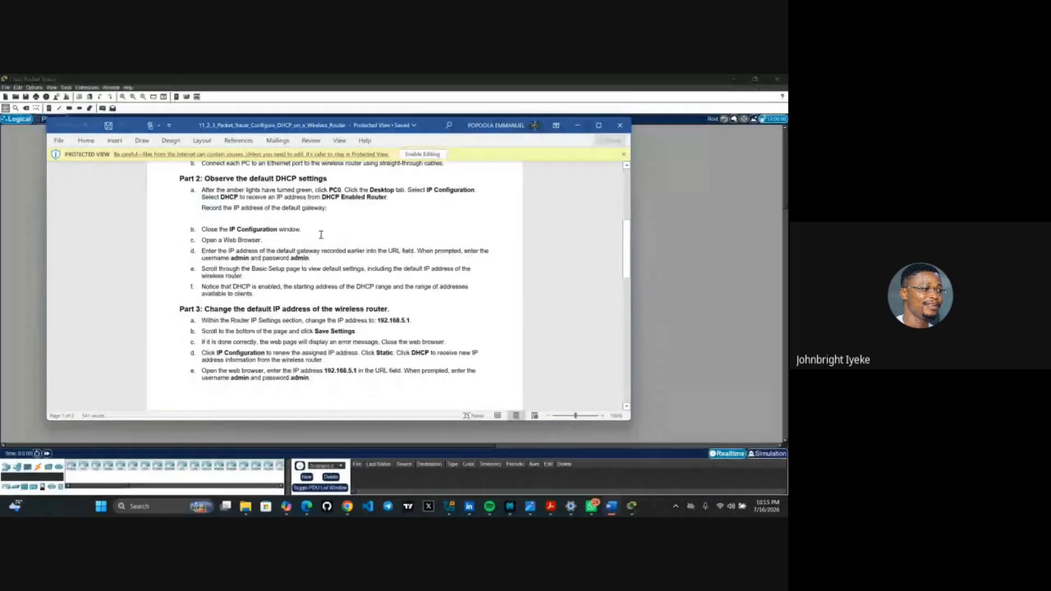
pyautogui.scroll(-1, 321, 234)
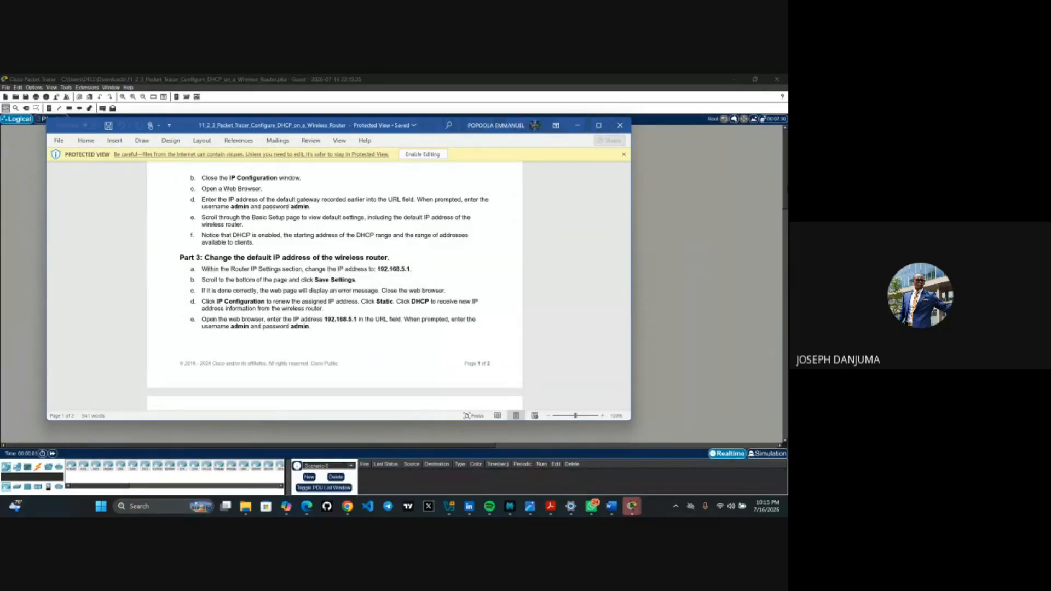
# - Bring the 11_2_3 Configure DHCP on a Wireless Router activity in front of Word
pyautogui.click(735, 240)
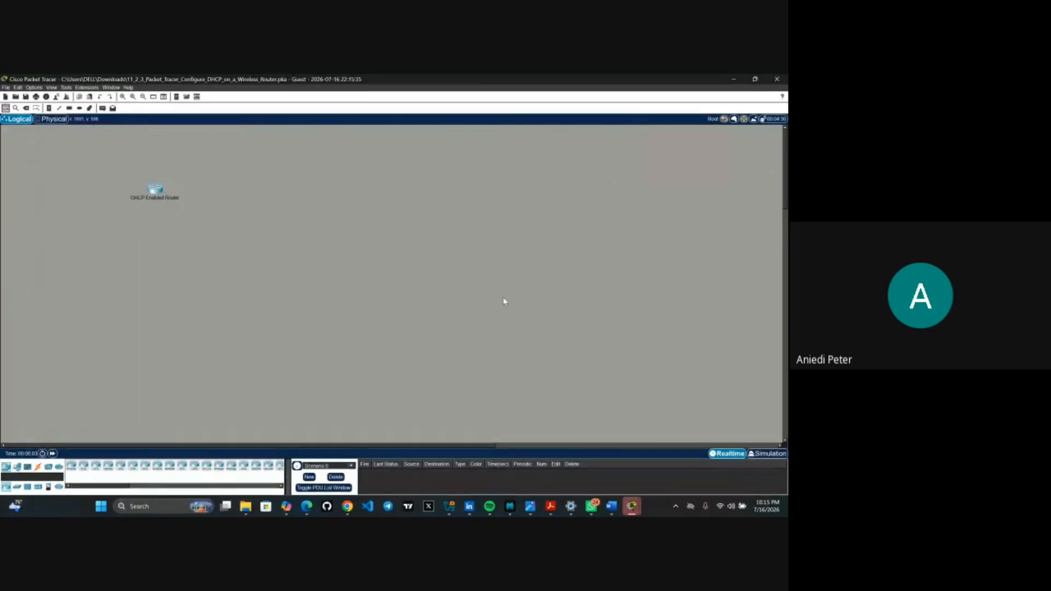
pyautogui.scroll(-5, 498, 303)
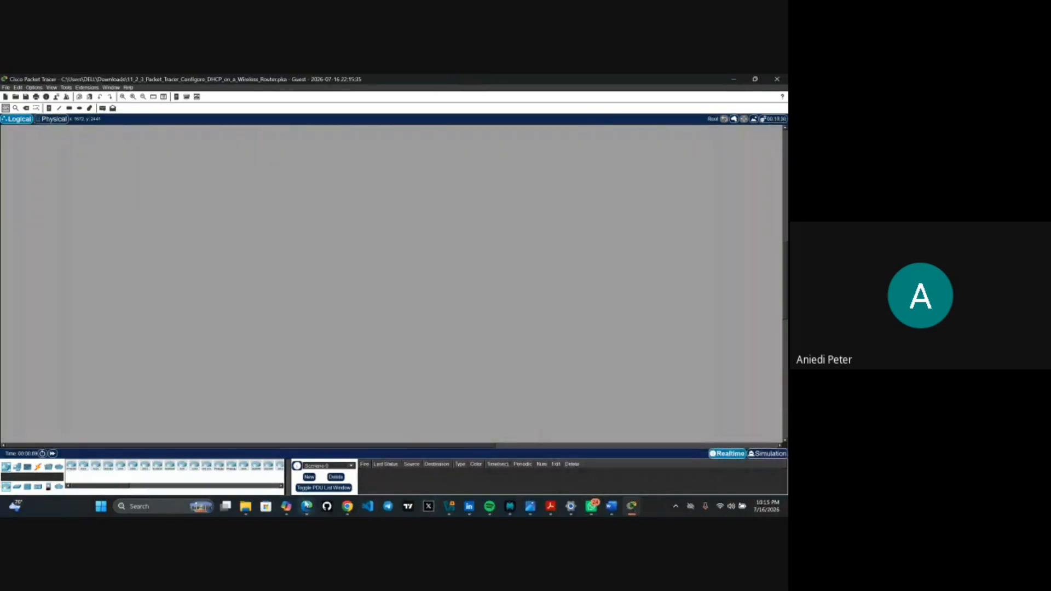
pyautogui.moveTo(306, 507)
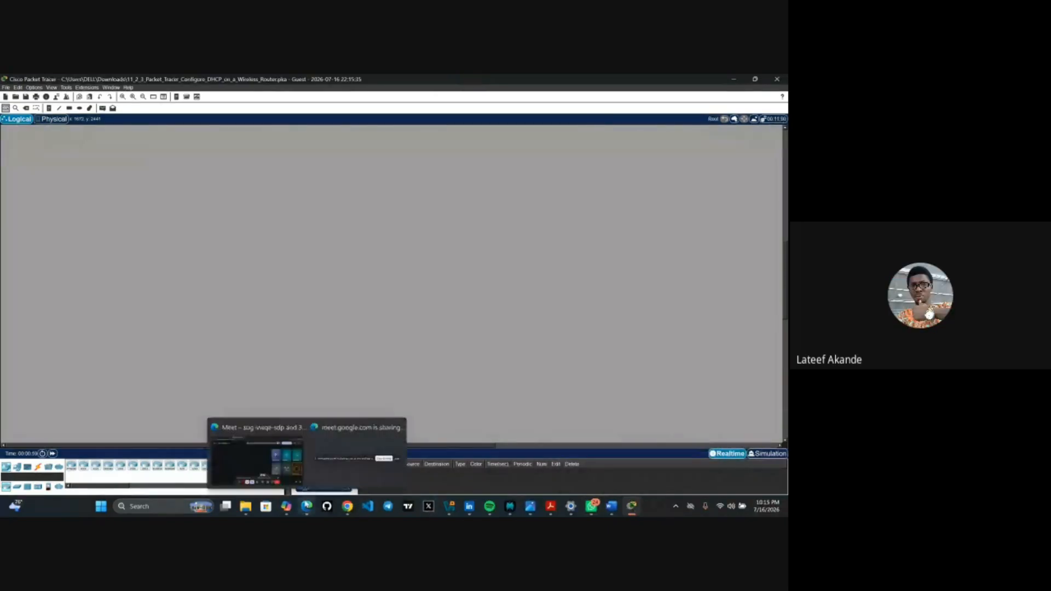
# - Open the REALTIME WIRELESS ROUTER CONFIG activity from Downloads in Packet Tracer
pyautogui.click(245, 507)
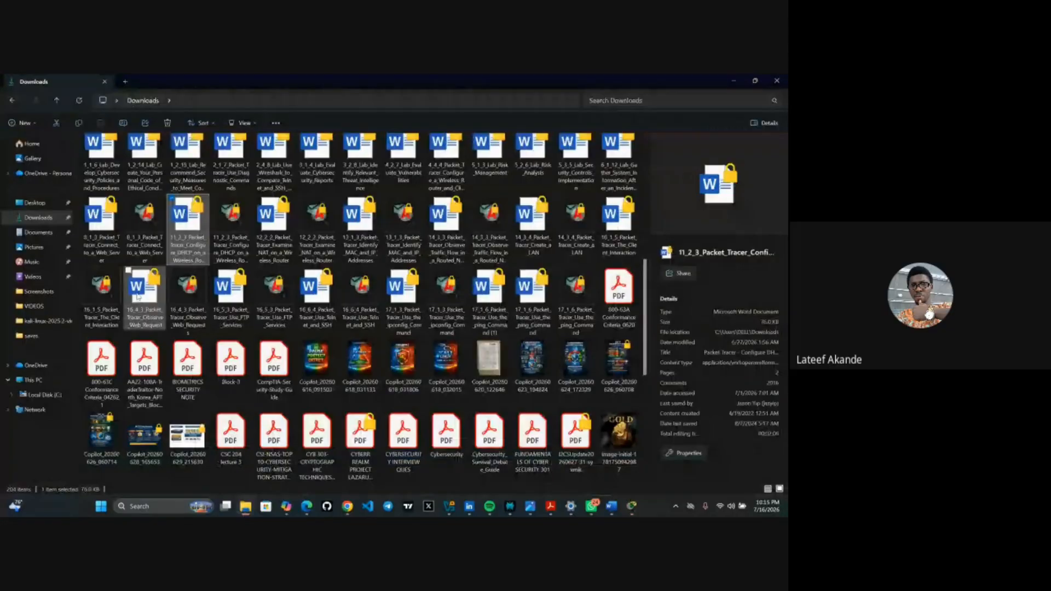
pyautogui.click(115, 184)
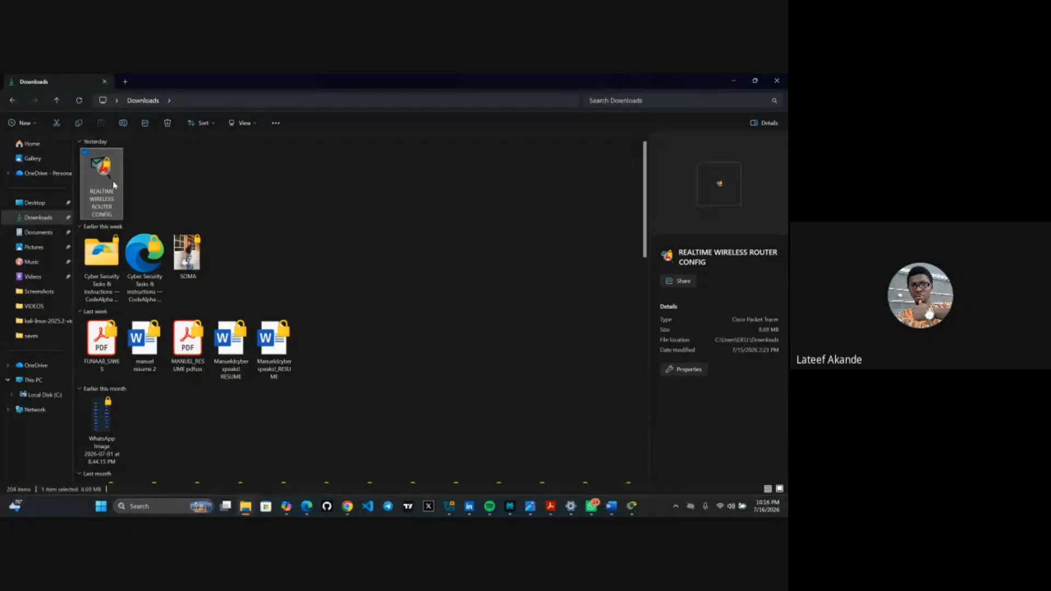
pyautogui.scroll(-20, 379, 300)
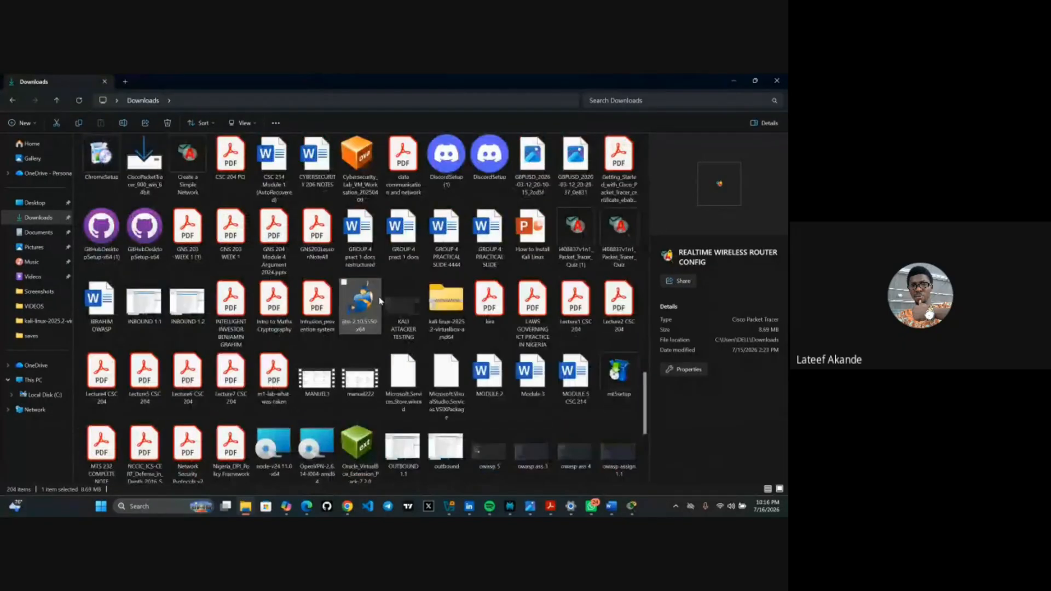
pyautogui.scroll(15, 379, 301)
pyautogui.scroll(2, 379, 301)
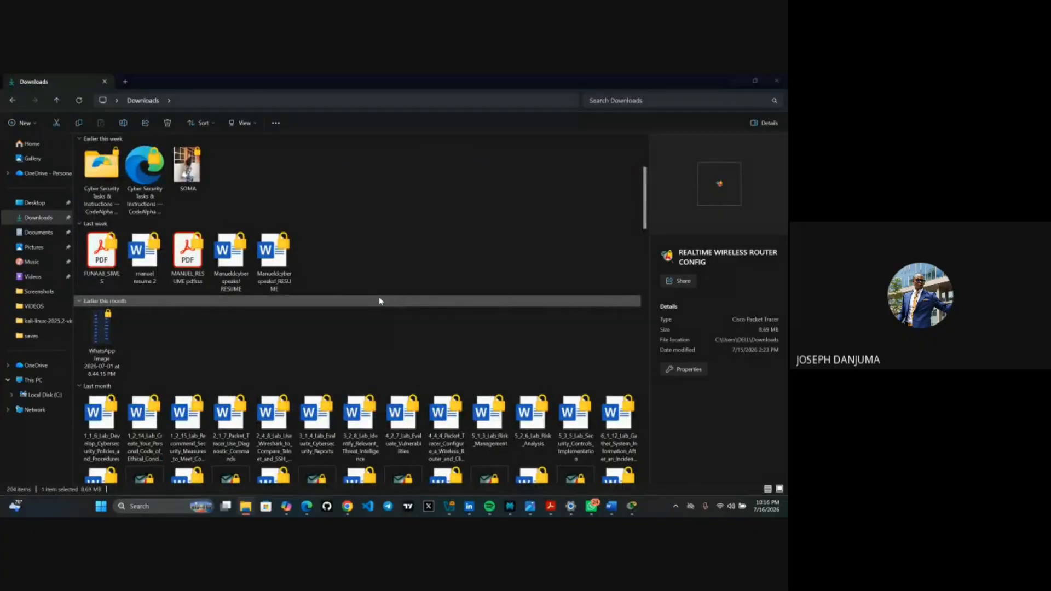
pyautogui.scroll(-2, 379, 300)
pyautogui.scroll(-2, 379, 301)
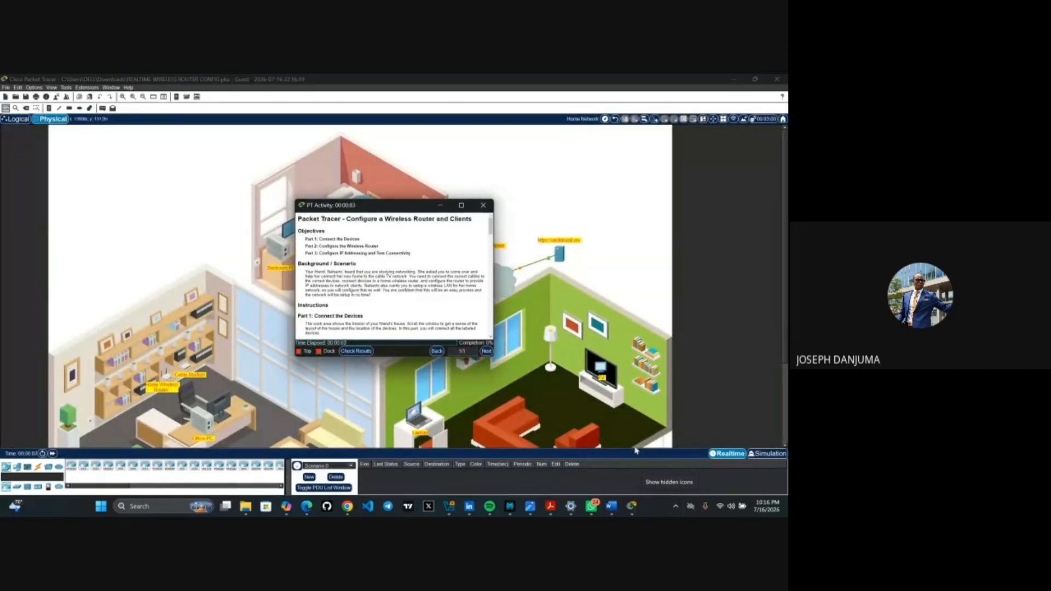
# - Maximize the Configure a Wireless Router and Clients instructions and enlarge their text
pyautogui.click(460, 207)
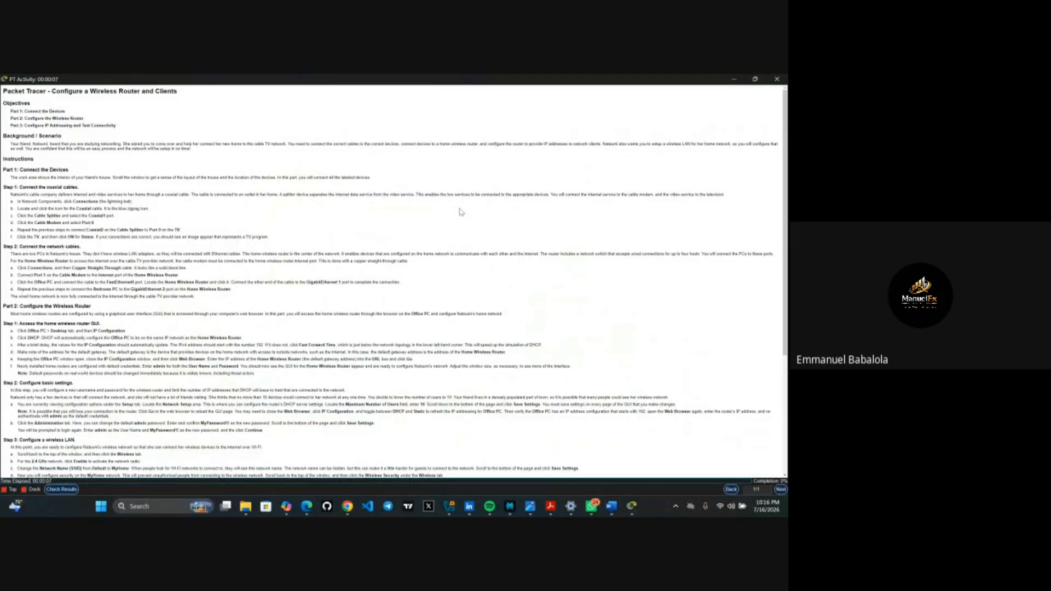
pyautogui.scroll(8, 461, 213)
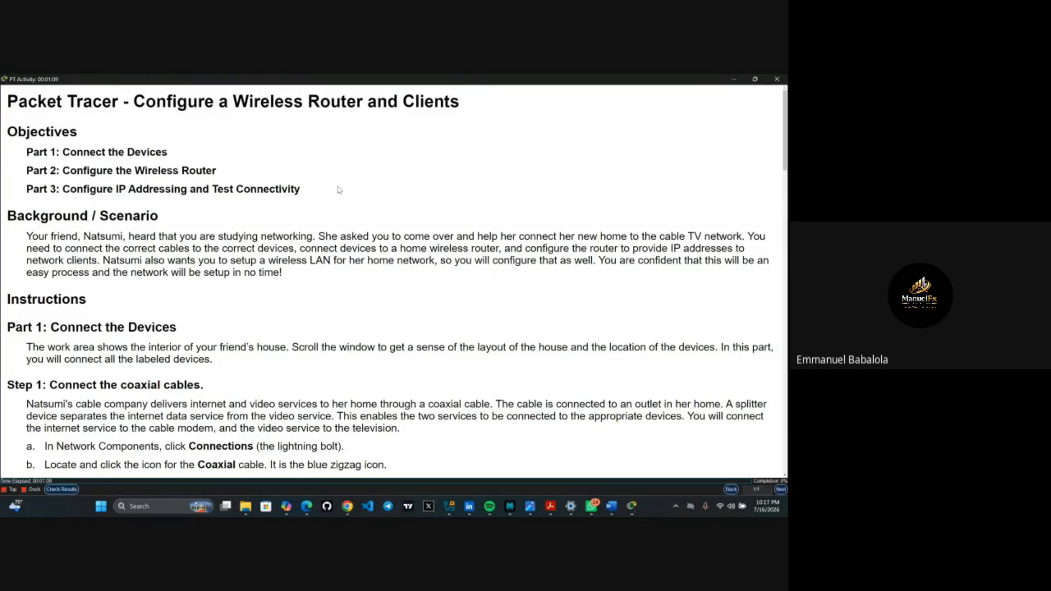
pyautogui.scroll(-3, 339, 190)
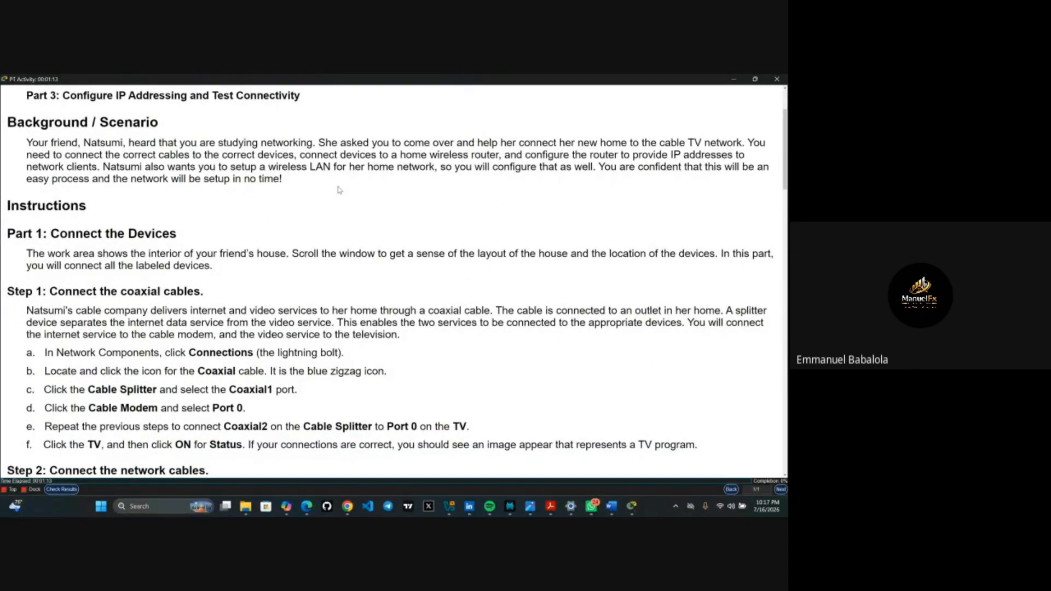
pyautogui.scroll(-3, 340, 190)
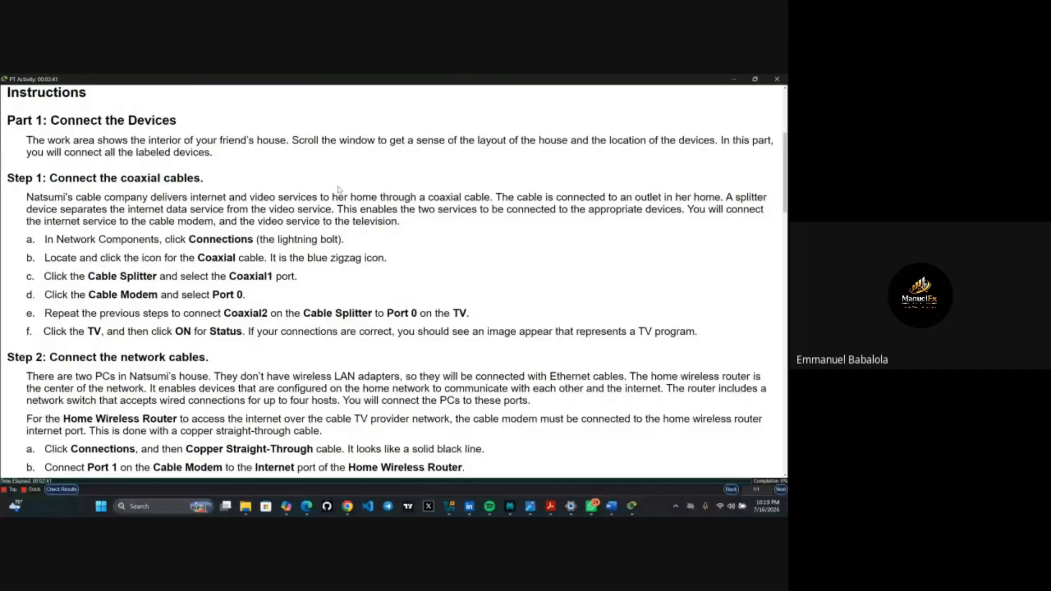
# - Minimize the instructions and zoom around the Cable Splitter in the house layout
pyautogui.click(734, 80)
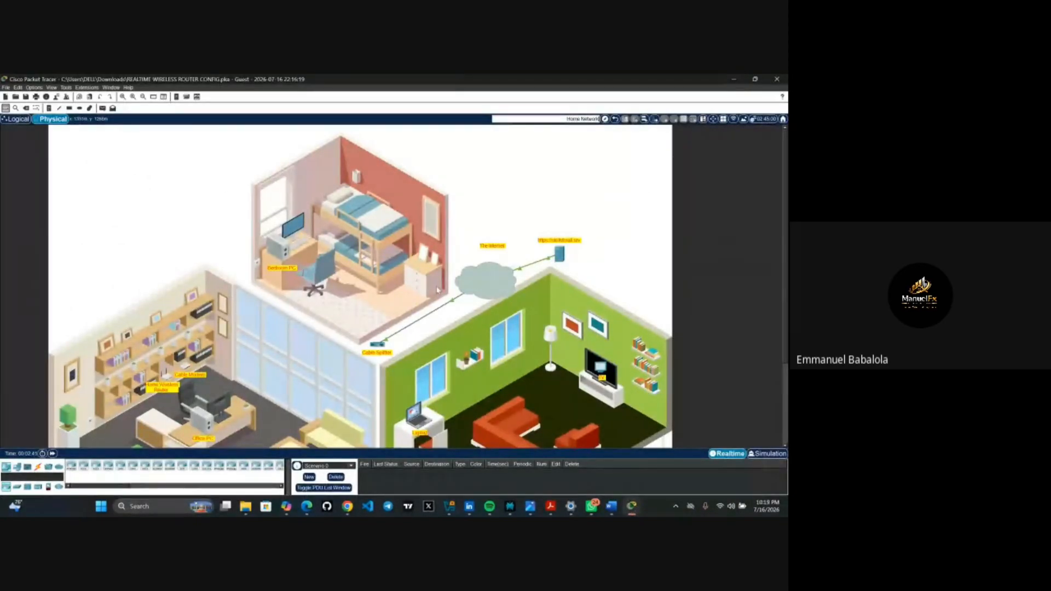
pyautogui.scroll(-2, 365, 349)
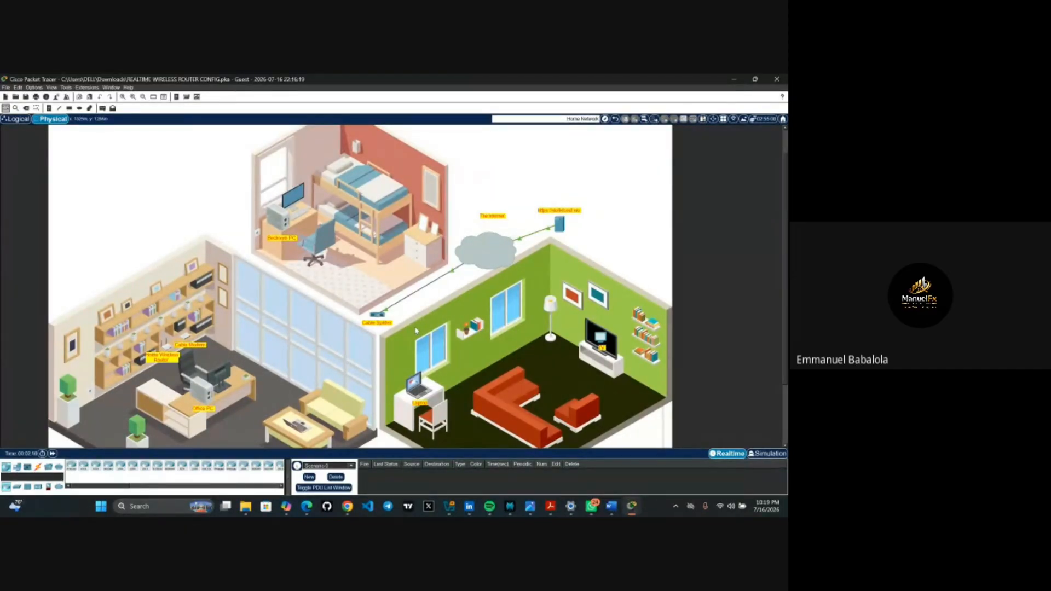
pyautogui.scroll(4, 416, 331)
pyautogui.scroll(-4, 415, 331)
pyautogui.scroll(1, 415, 331)
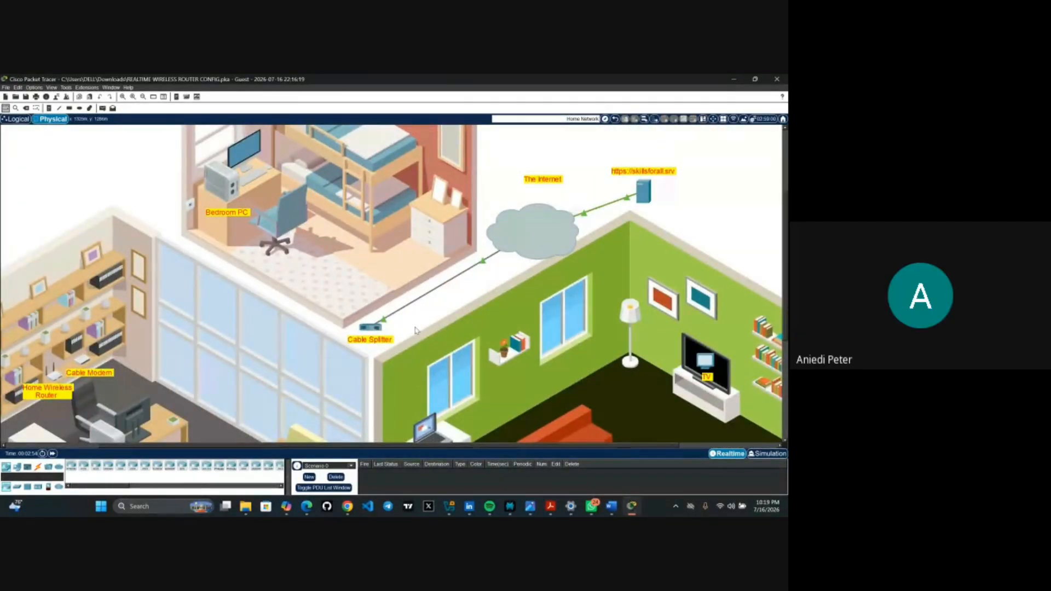
pyautogui.scroll(-1, 415, 330)
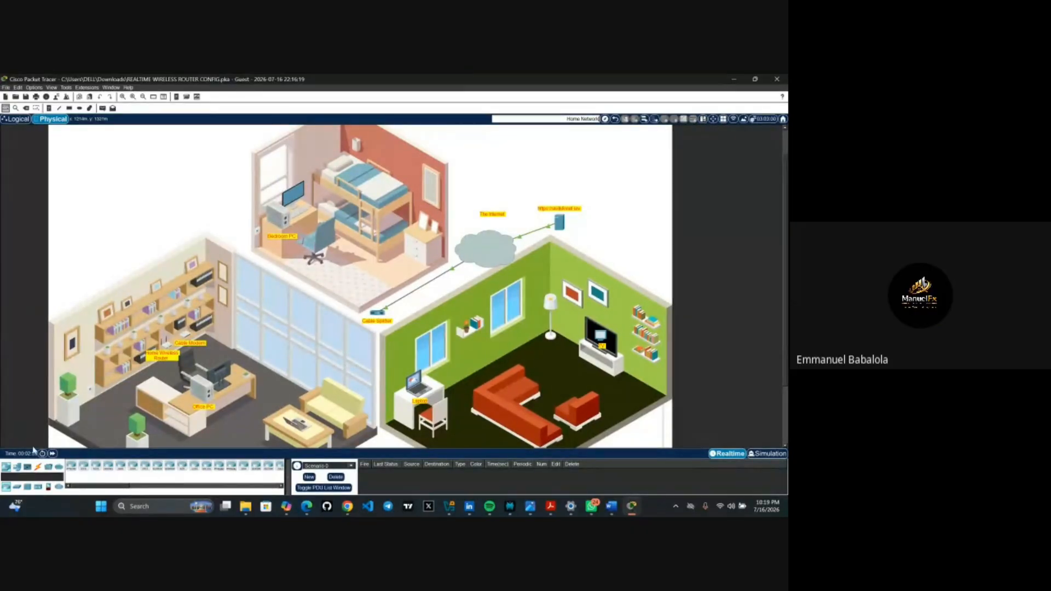
# - Run a coaxial cable from the Cable Splitter's Coaxial1 port to the Cable Modem's Port 0
pyautogui.click(38, 467)
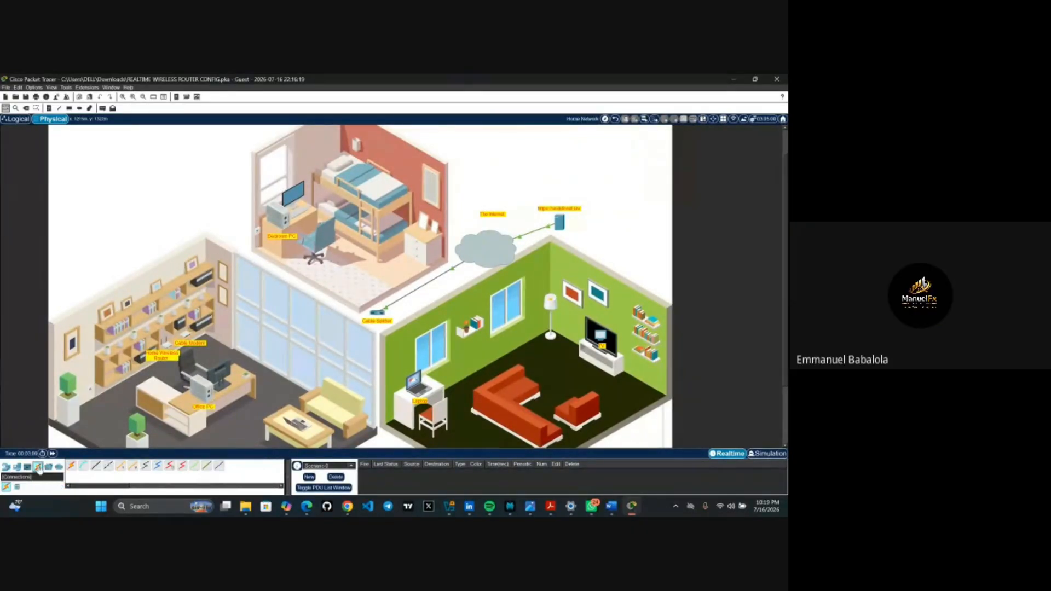
pyautogui.click(157, 467)
pyautogui.click(378, 314)
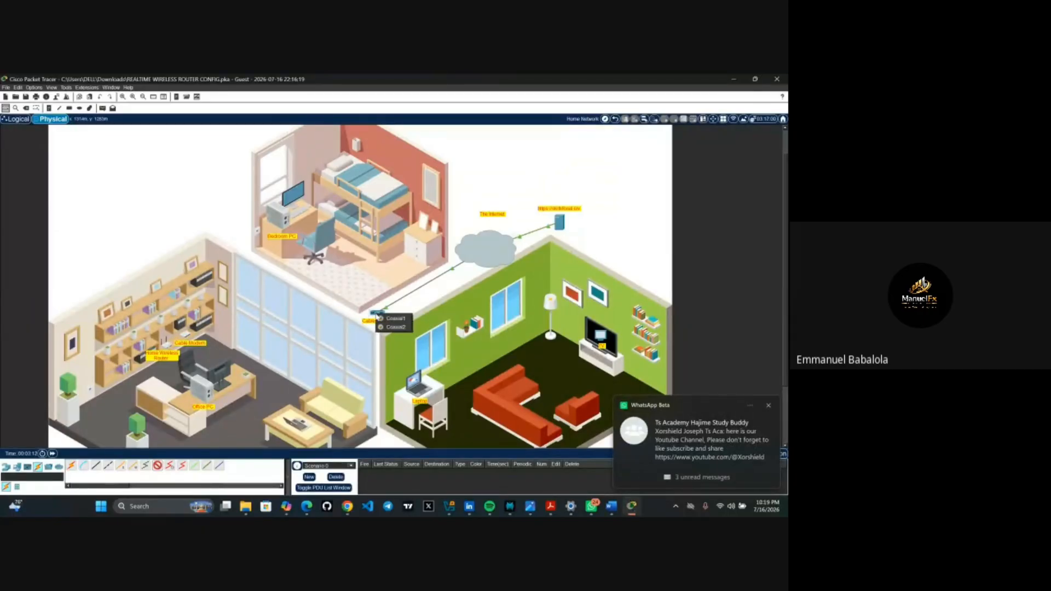
pyautogui.click(388, 318)
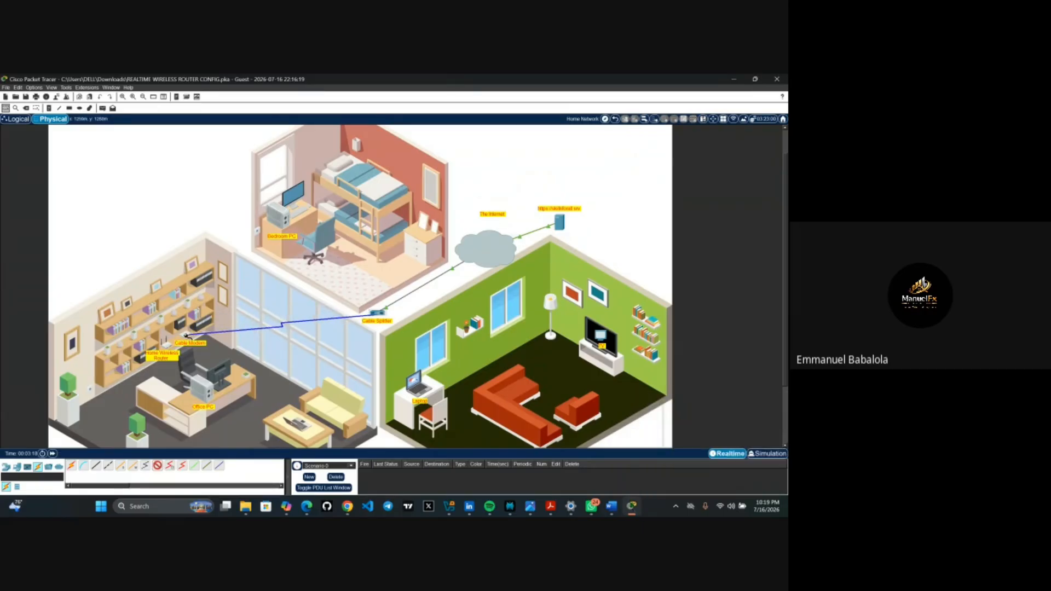
pyautogui.click(188, 337)
pyautogui.click(200, 341)
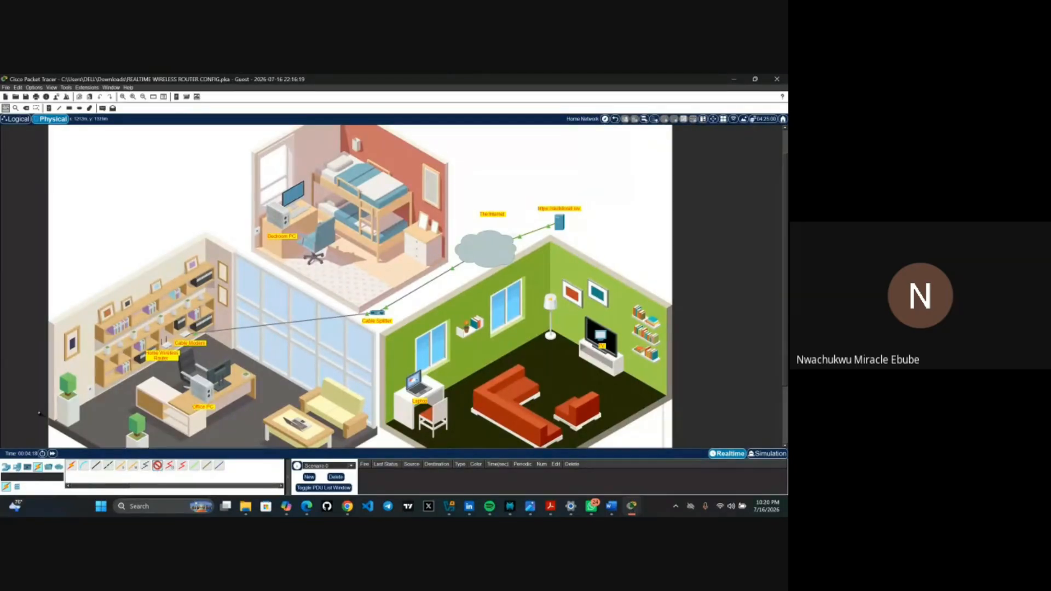
# - Delete the coaxial link between the Cable Modem and the Cable Splitter
pyautogui.click(26, 108)
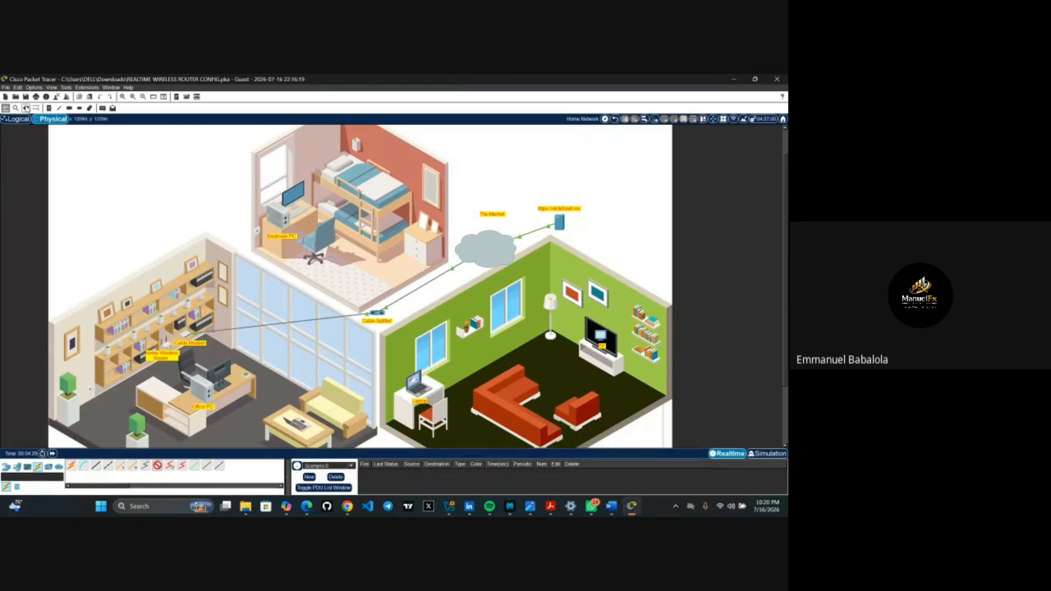
pyautogui.click(324, 318)
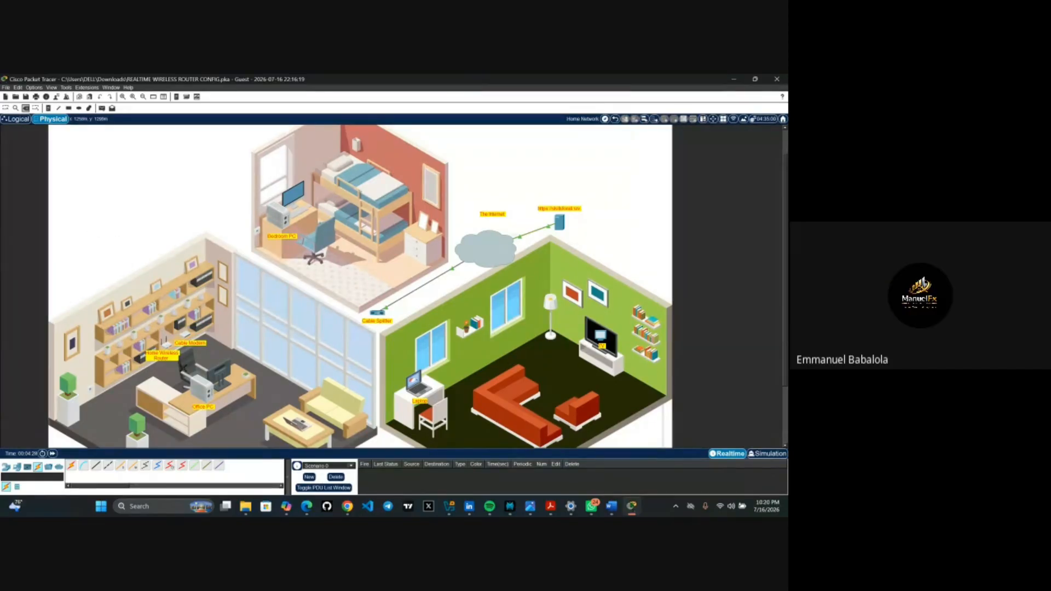
pyautogui.scroll(10, 183, 368)
pyautogui.scroll(-10, 183, 368)
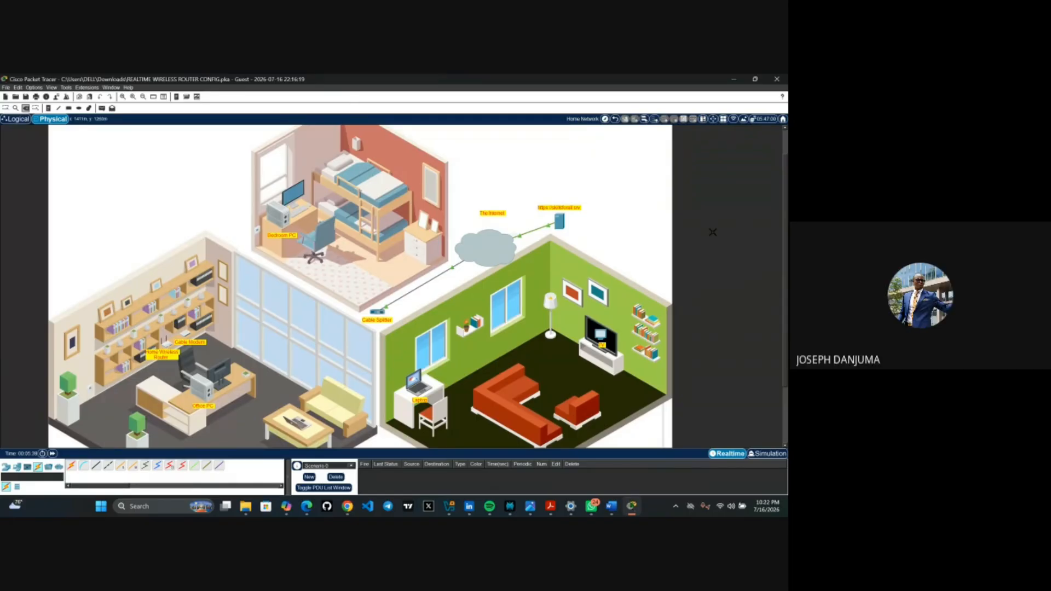
# - Share the REALTIME WIRELESS ROUTER CONFIG file in Downloads via Share with > WhatsApp Beta
pyautogui.click(734, 80)
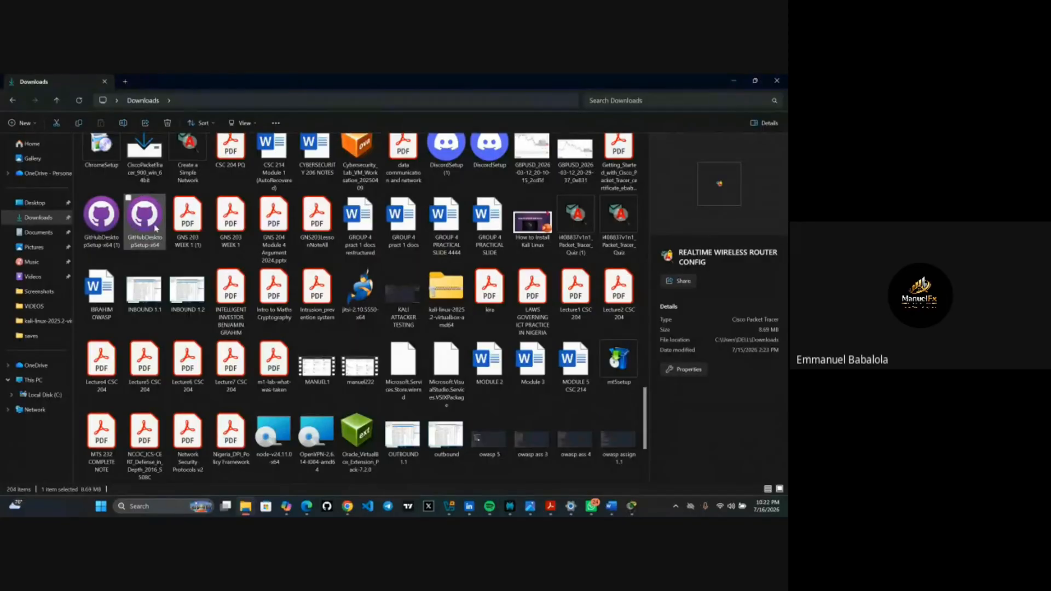
pyautogui.scroll(15, 155, 228)
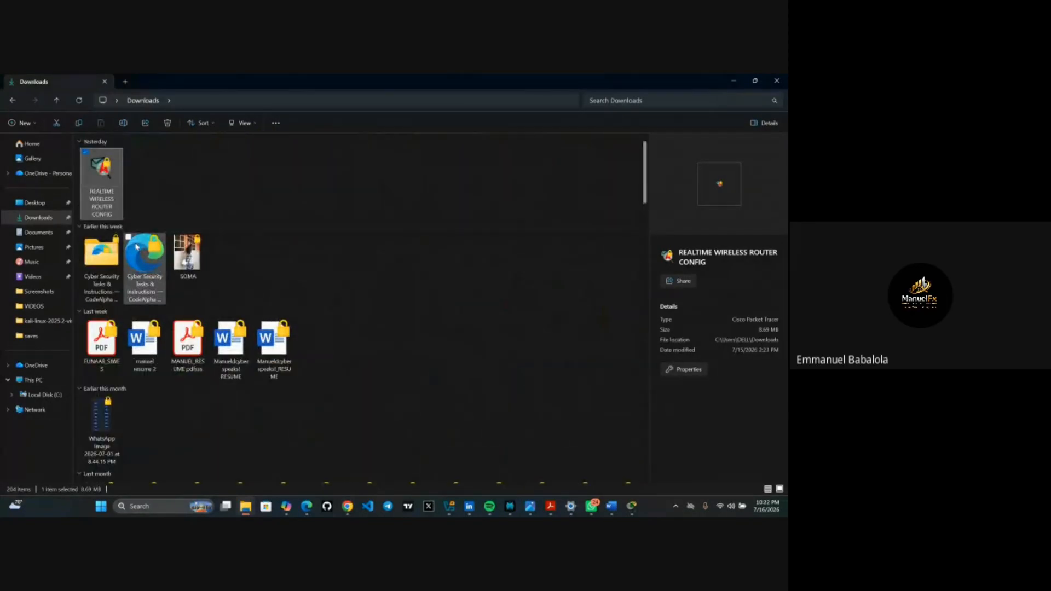
pyautogui.rightClick(110, 208)
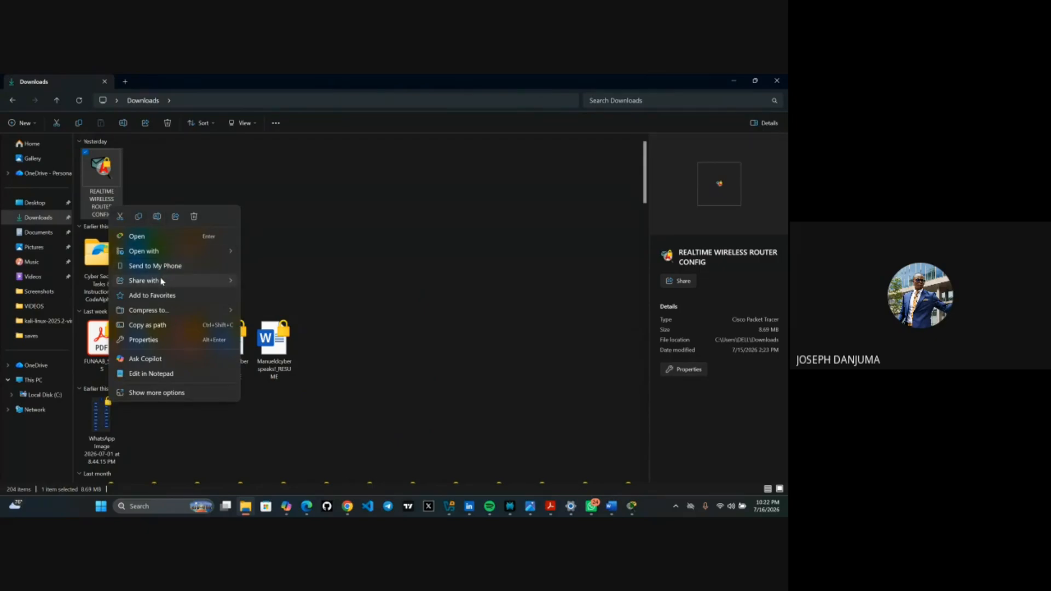
pyautogui.moveTo(161, 286)
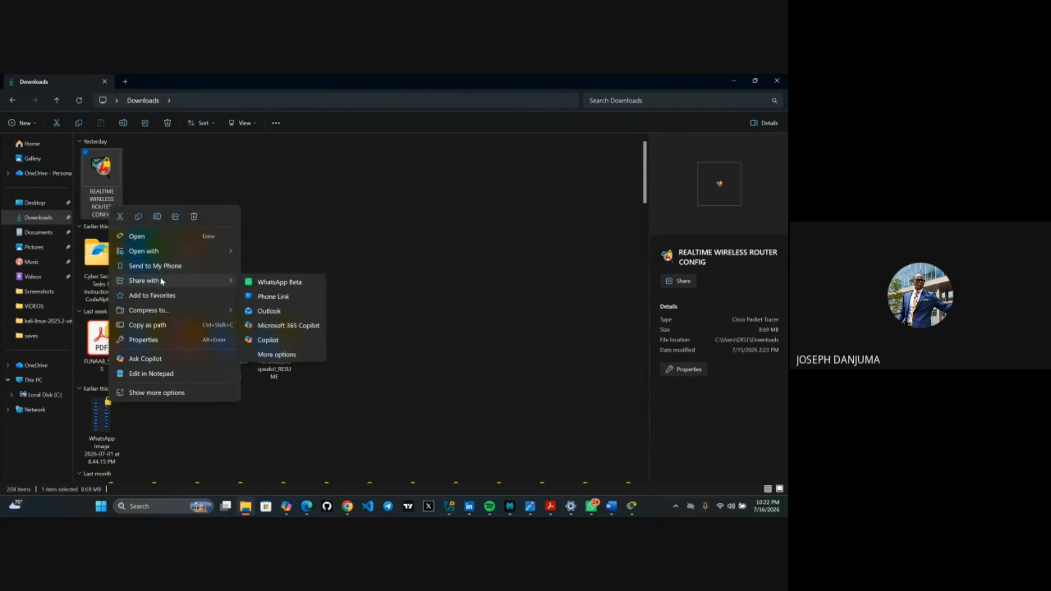
pyautogui.click(261, 284)
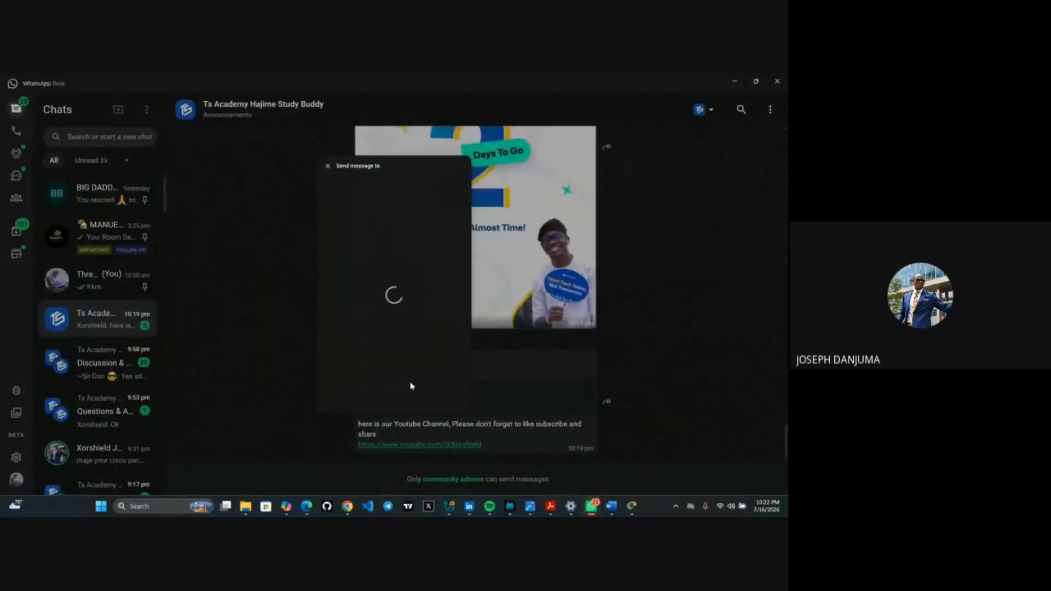
# - Pick the Discussion & Fun group as recipient, send the config file, and close the share dialog
pyautogui.scroll(-3, 398, 295)
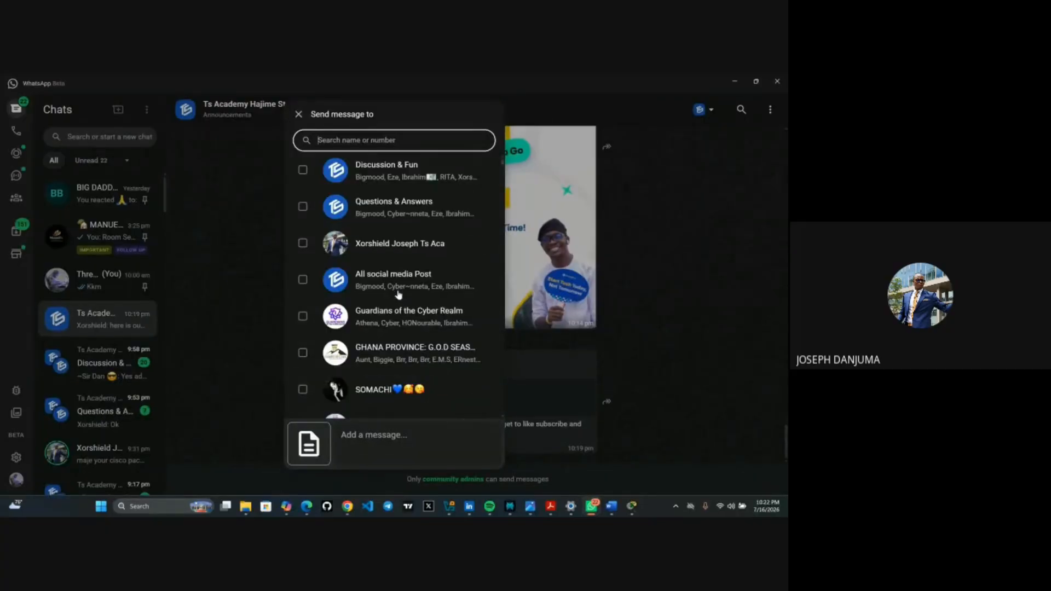
pyautogui.scroll(-1, 399, 294)
pyautogui.scroll(1, 398, 295)
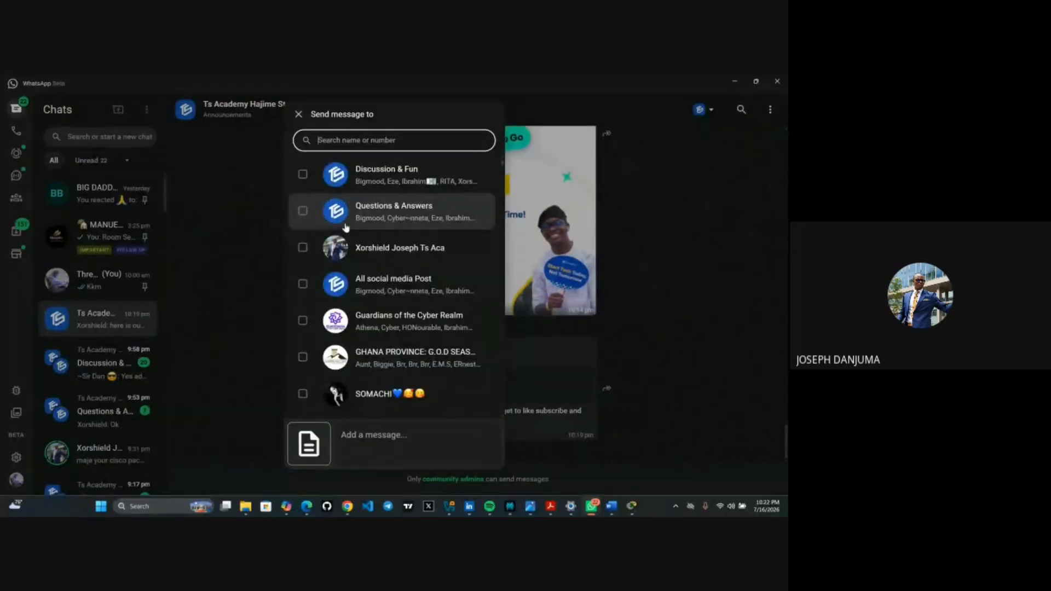
pyautogui.scroll(4, 398, 295)
pyautogui.scroll(-2, 368, 289)
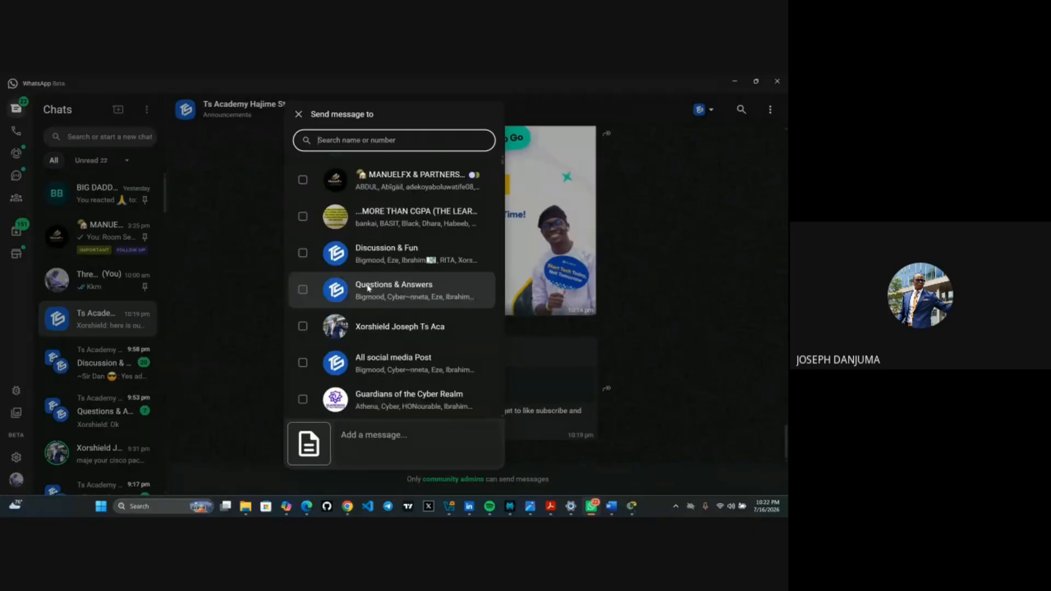
pyautogui.scroll(2, 303, 258)
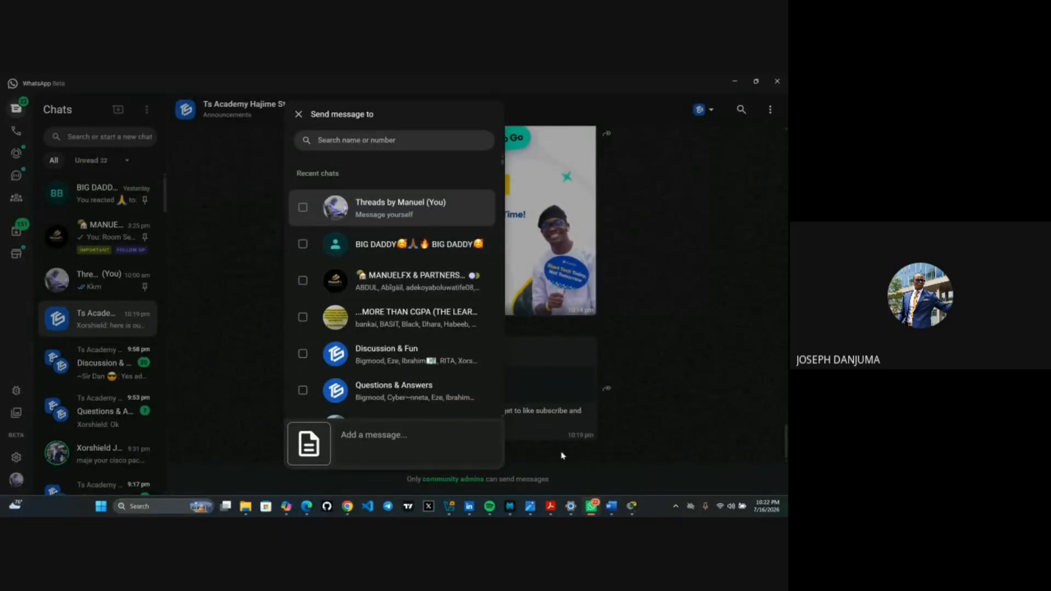
pyautogui.scroll(-2, 409, 365)
pyautogui.scroll(2, 408, 367)
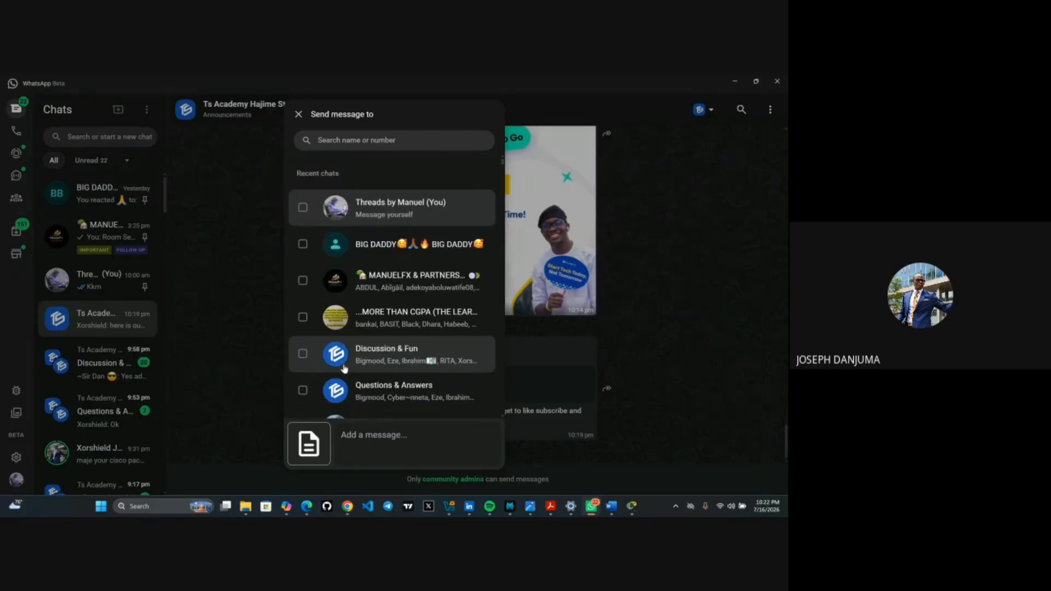
pyautogui.click(304, 356)
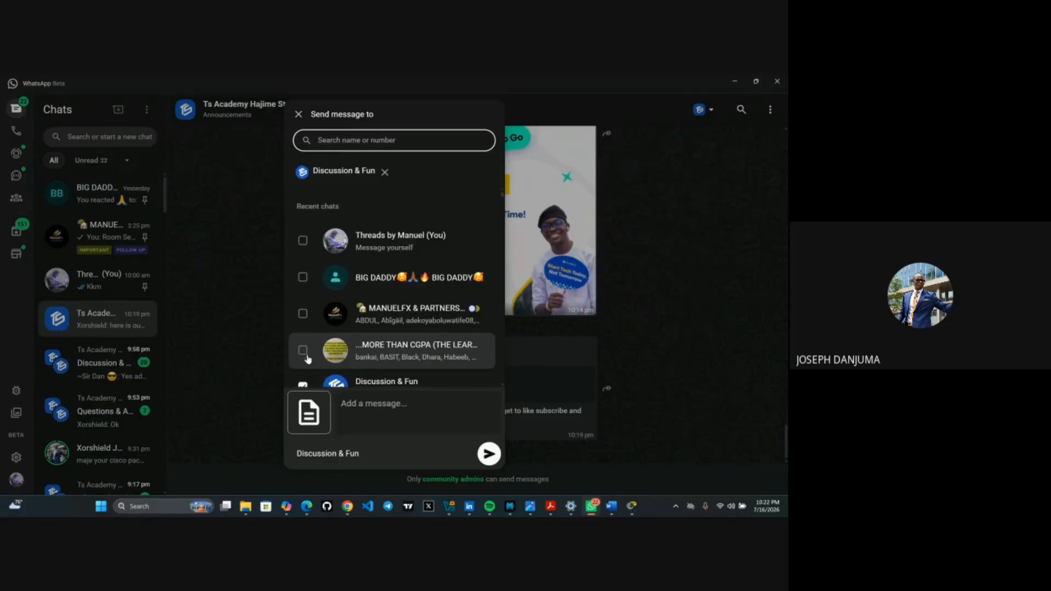
pyautogui.click(488, 454)
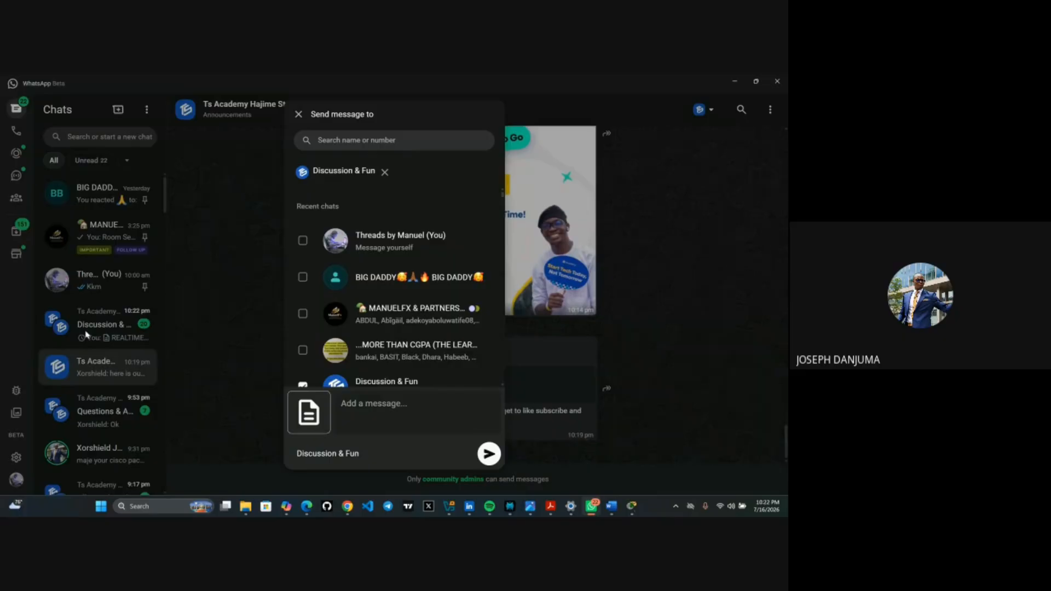
pyautogui.press('Escape')
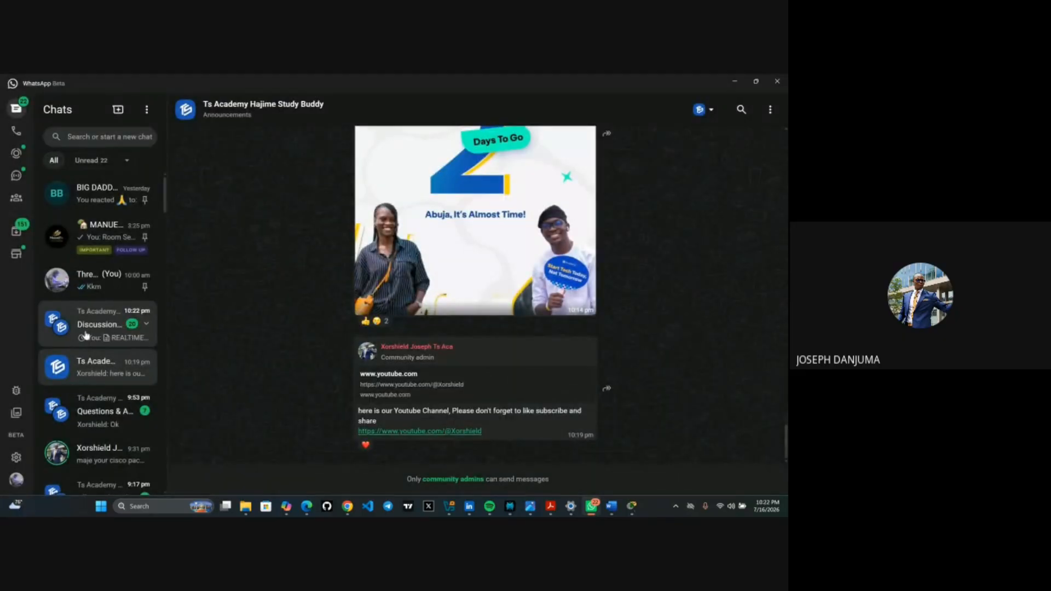
# - Open the Discussion & Fun chat to confirm the 9 MB REALTIME WIRELESS ROUTER CONFIG.pka was sent
pyautogui.click(86, 335)
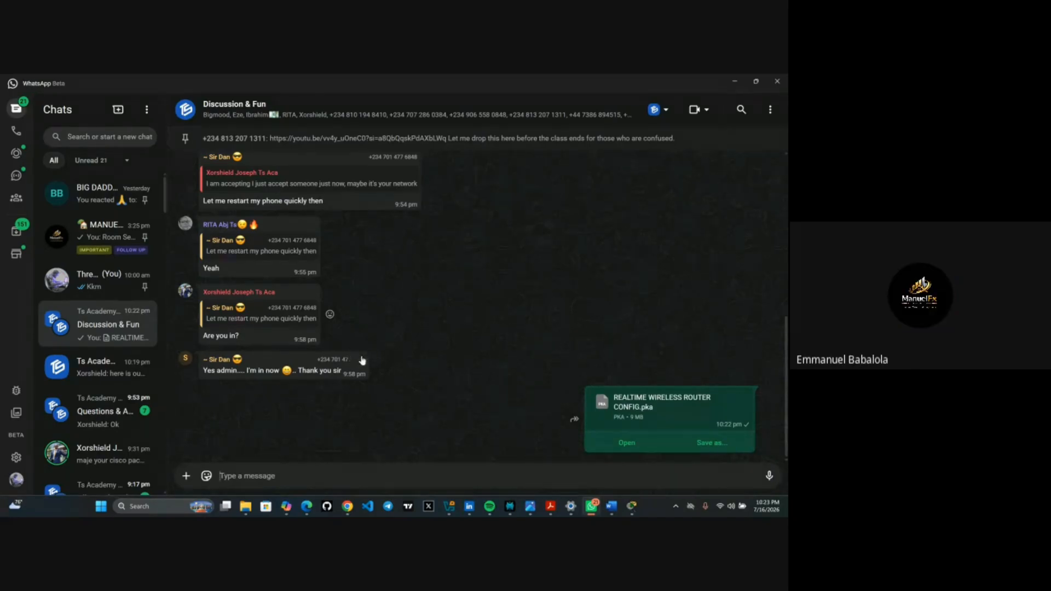
pyautogui.moveTo(353, 514)
pyautogui.moveTo(309, 508)
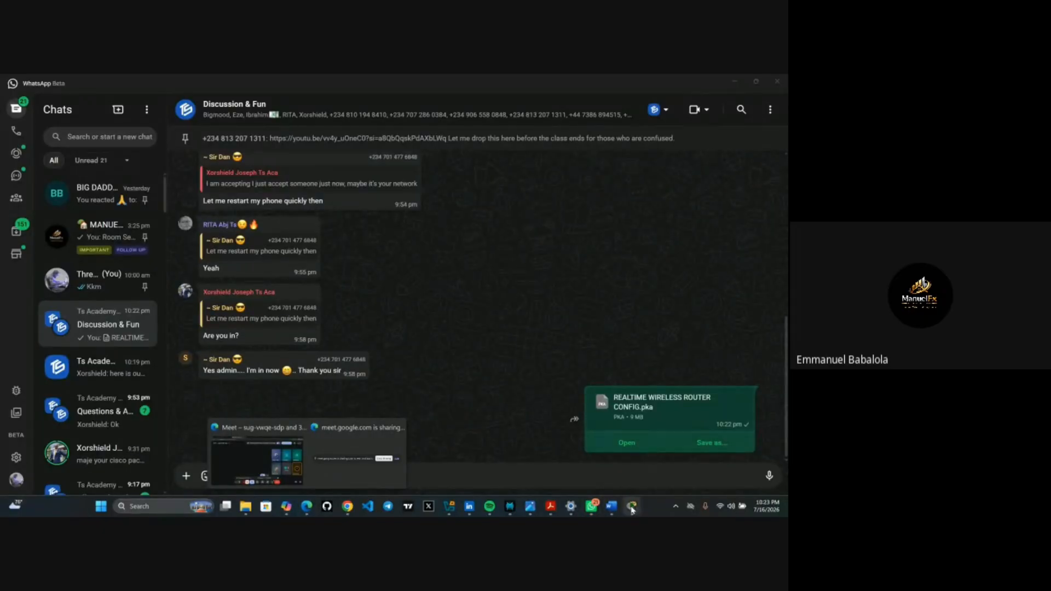
pyautogui.moveTo(633, 511)
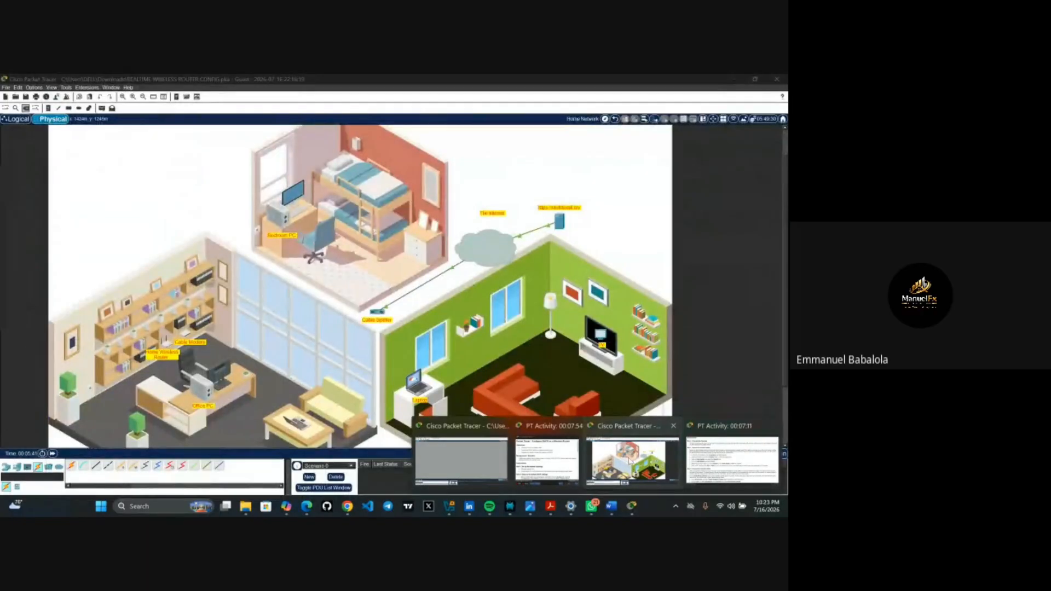
pyautogui.click(630, 461)
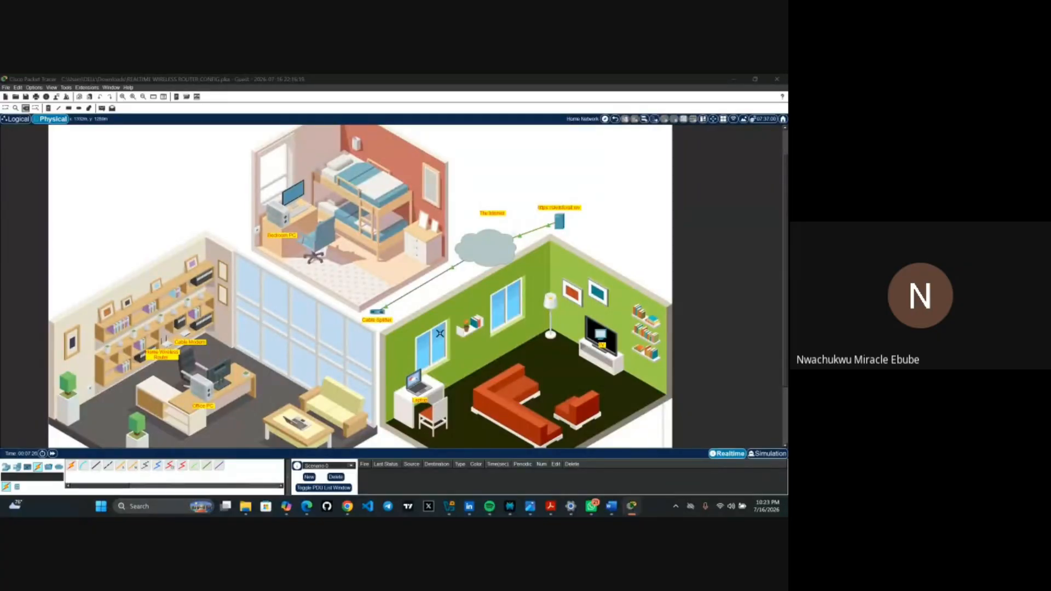
pyautogui.click(740, 510)
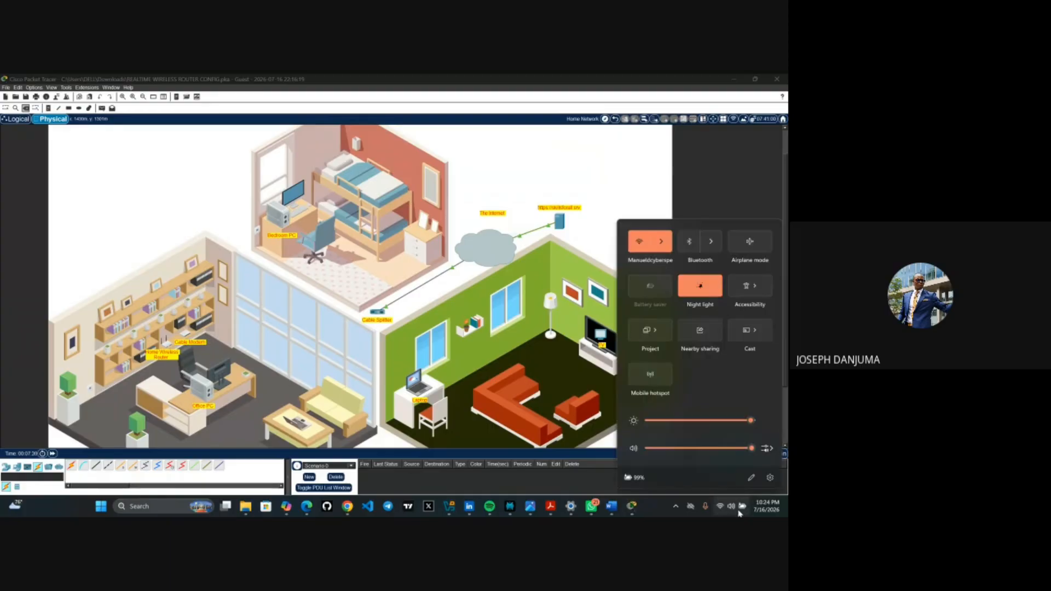
pyautogui.click(721, 218)
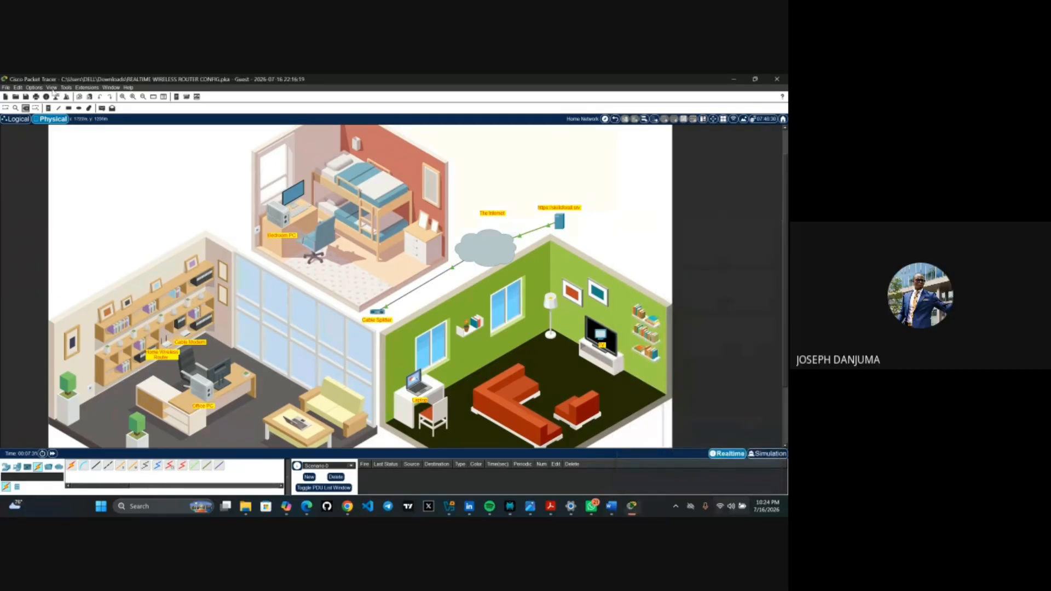
pyautogui.click(35, 88)
# - In Preferences > Font, raise the application font size from 8 pt to 10 pt and apply it
pyautogui.click(45, 96)
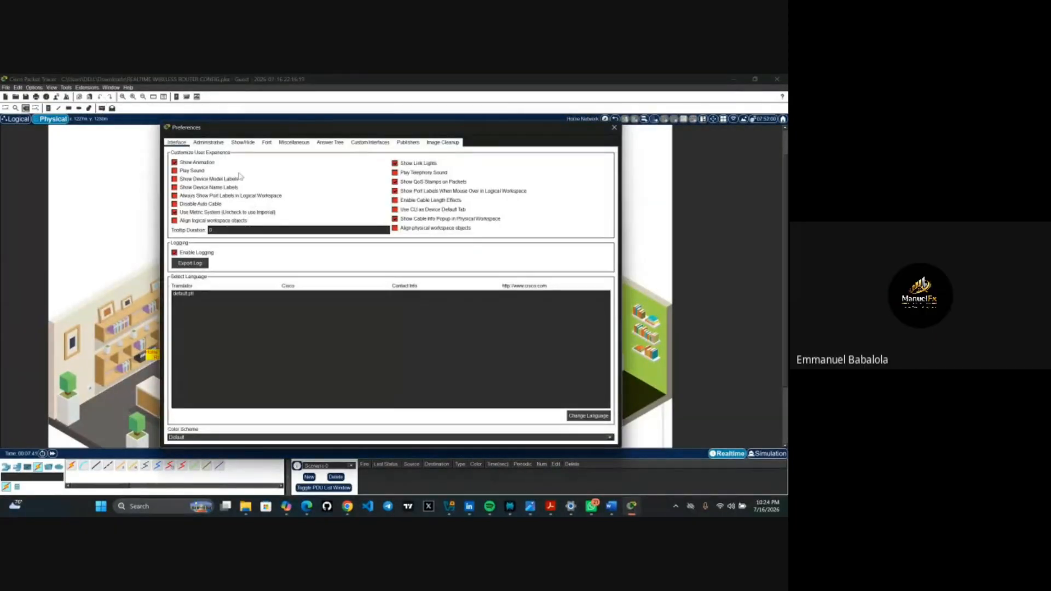
pyautogui.click(243, 142)
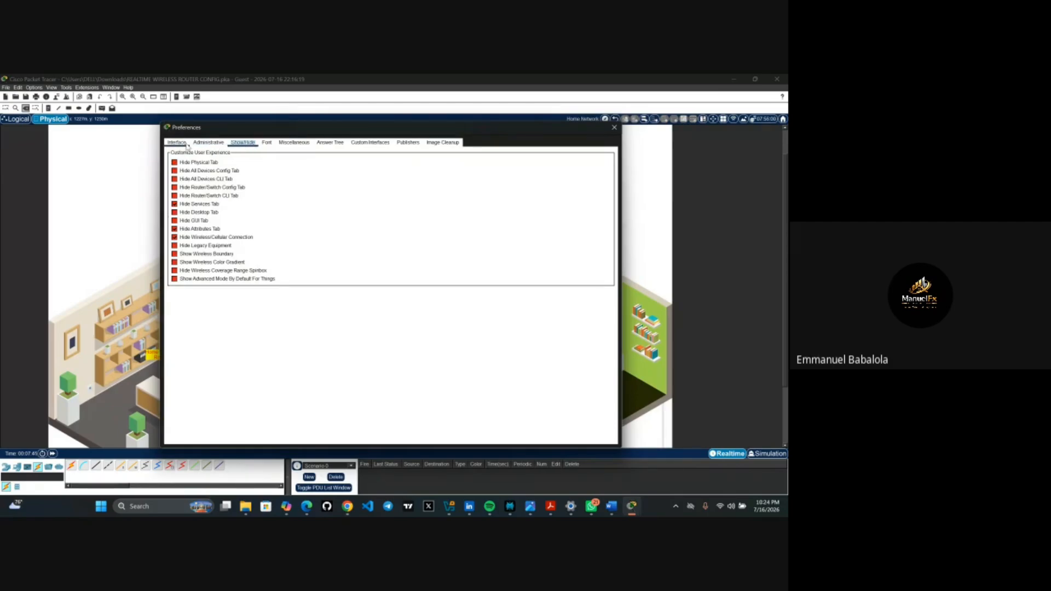
pyautogui.click(181, 144)
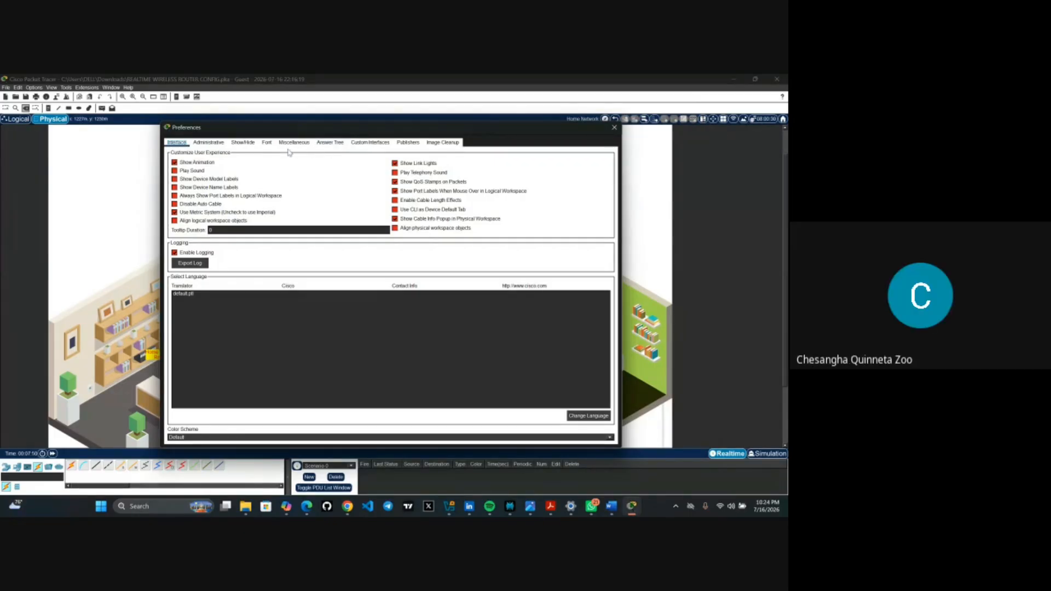
pyautogui.click(266, 144)
pyautogui.click(232, 170)
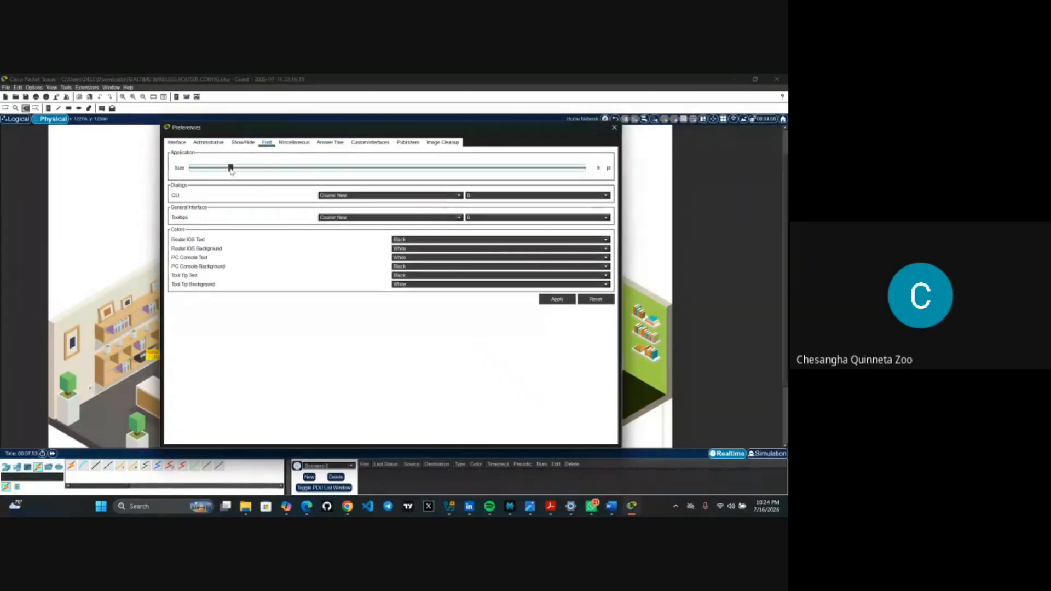
pyautogui.click(249, 170)
pyautogui.click(557, 300)
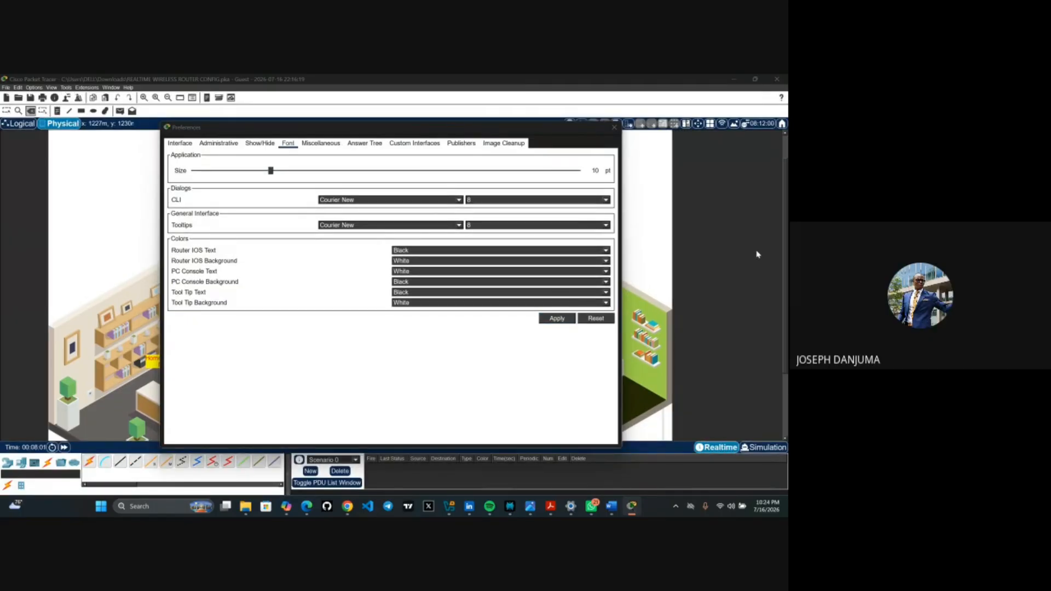
pyautogui.click(613, 129)
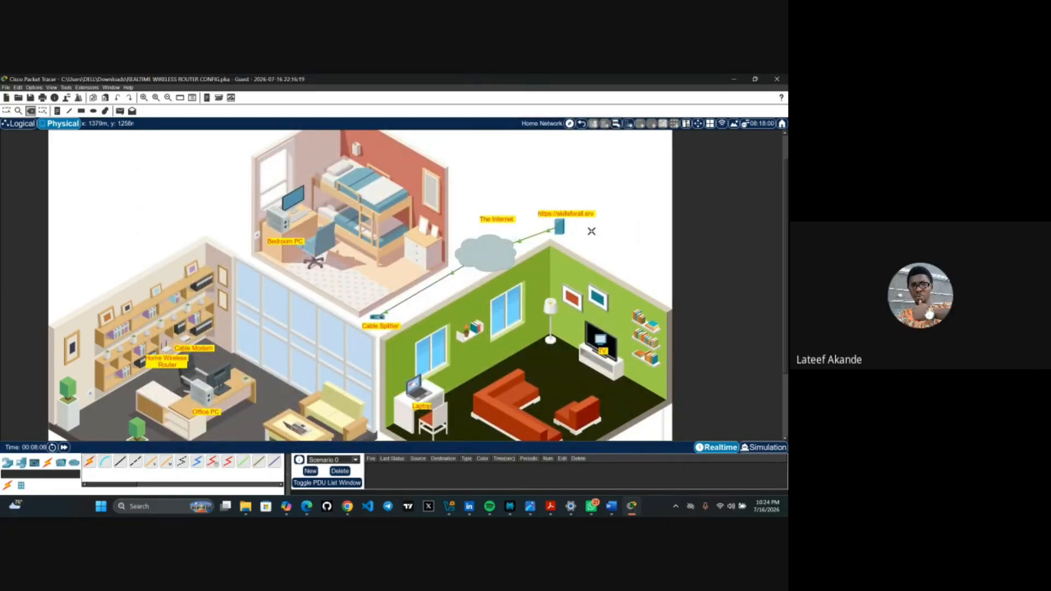
# - Collapse the PDU scenario panel to widen the device list, then select the Delete tool
pyautogui.click(150, 465)
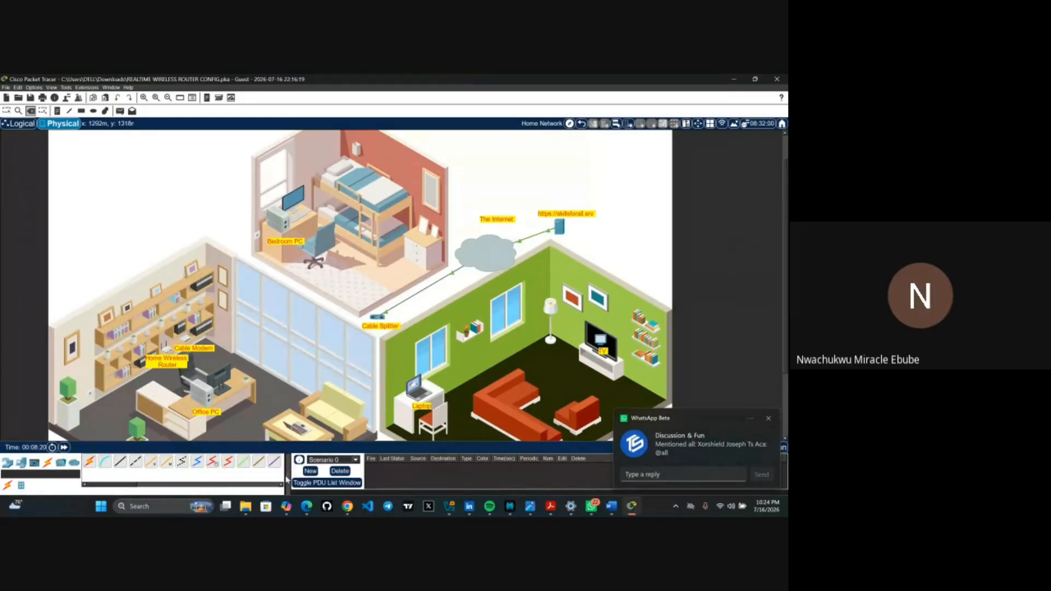
pyautogui.click(281, 486)
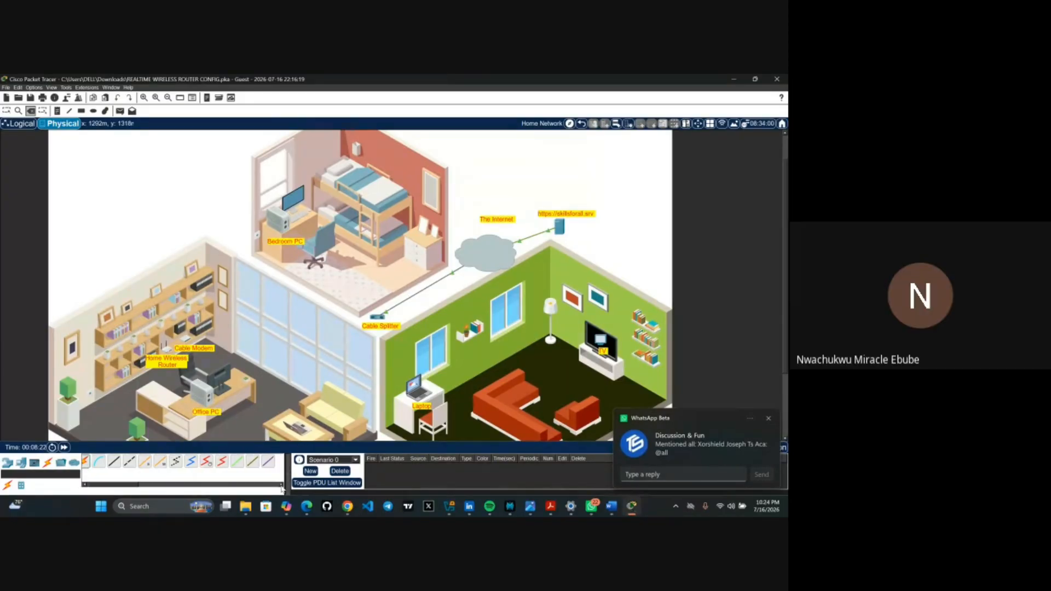
pyautogui.click(289, 477)
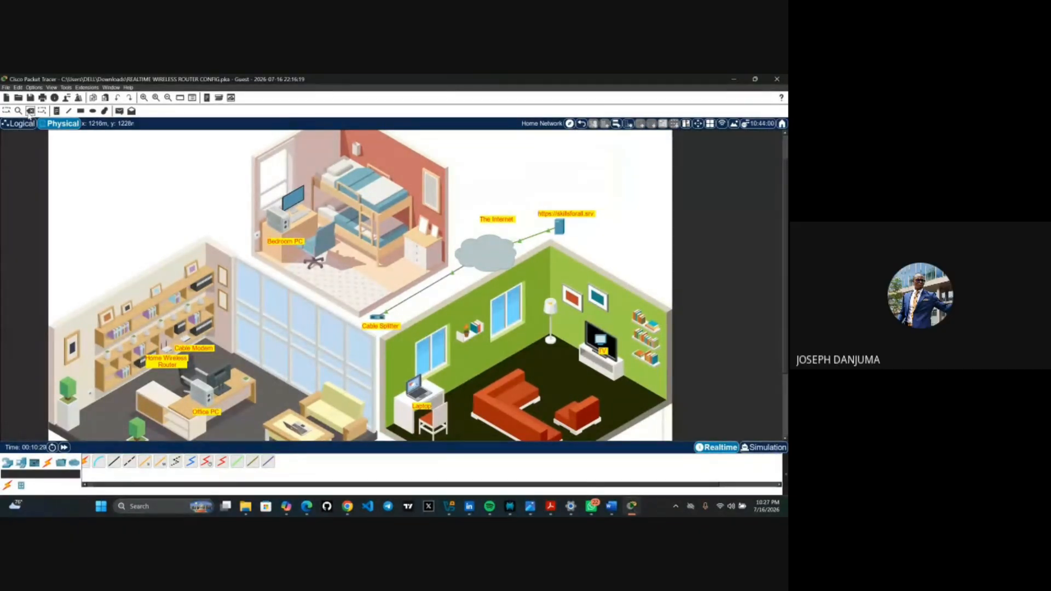
pyautogui.click(30, 111)
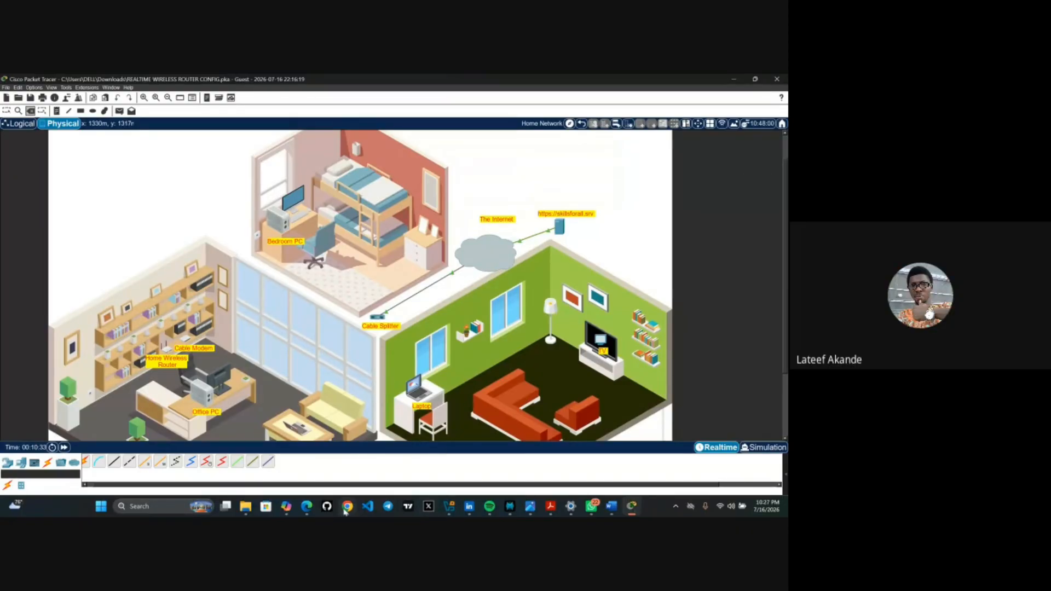
pyautogui.moveTo(308, 511)
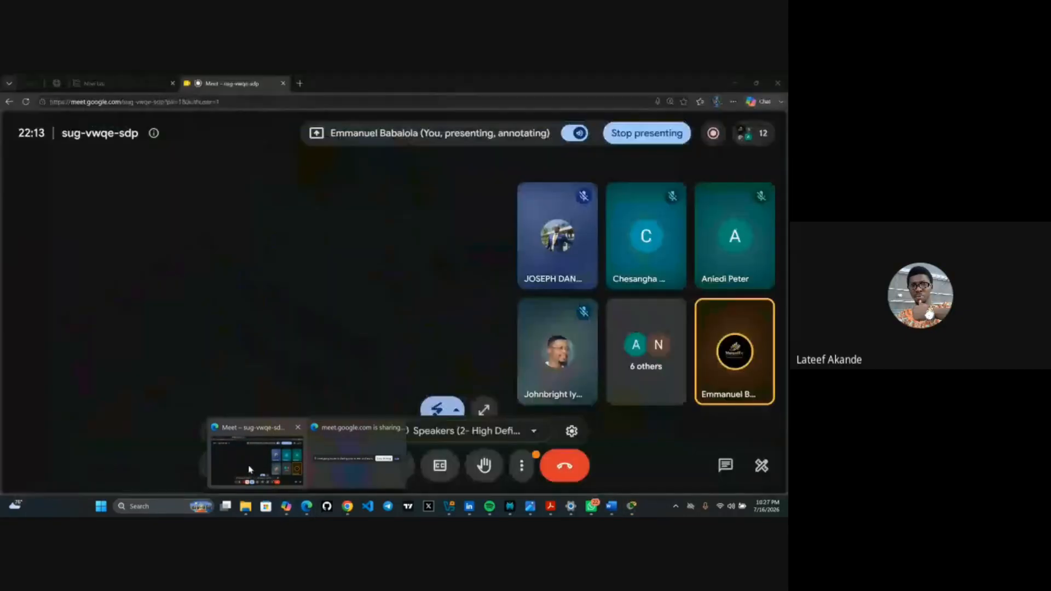
# - Bring the Google Meet call forward and unmute the microphone
pyautogui.click(250, 470)
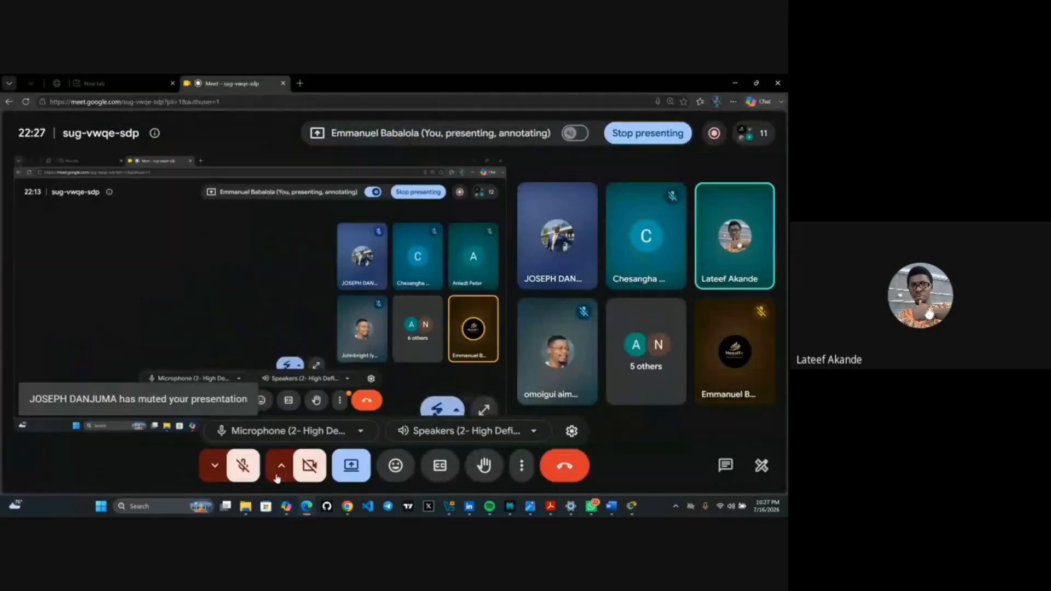
pyautogui.click(245, 473)
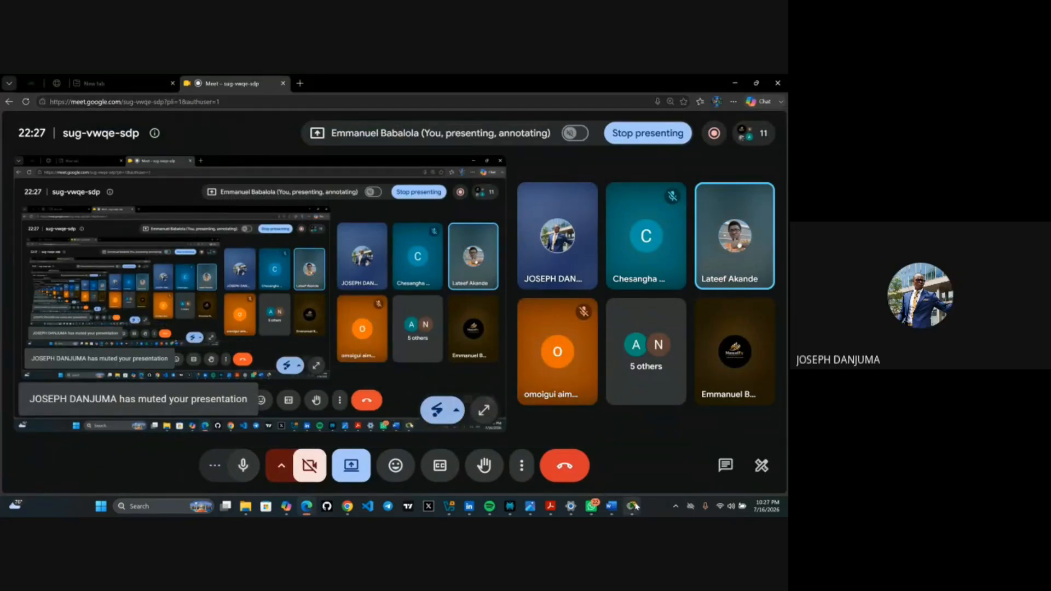
pyautogui.moveTo(634, 507)
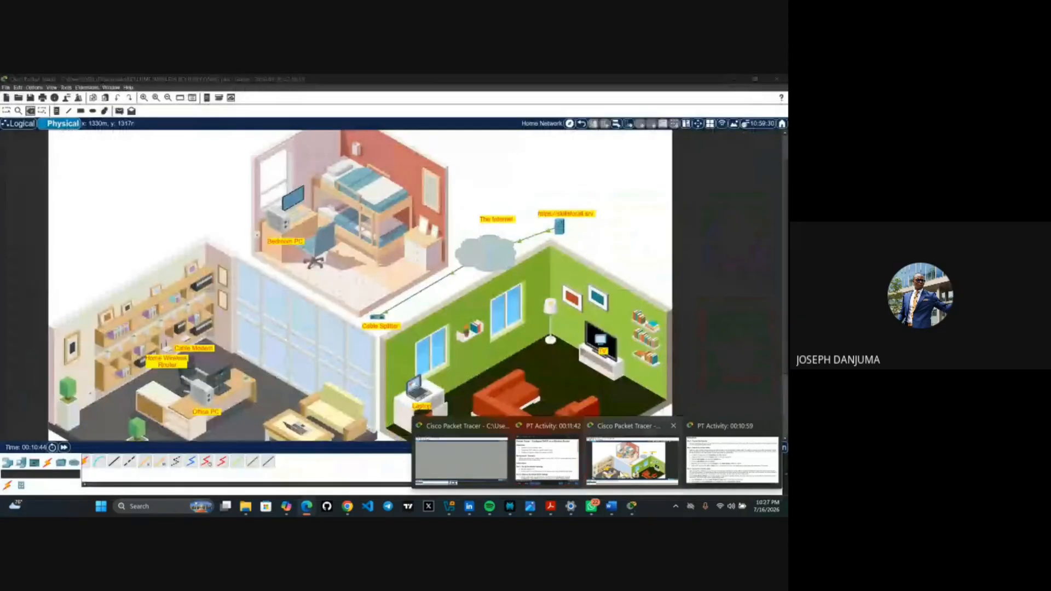
# - Switch back to the Packet Tracer home network physical view
pyautogui.click(633, 460)
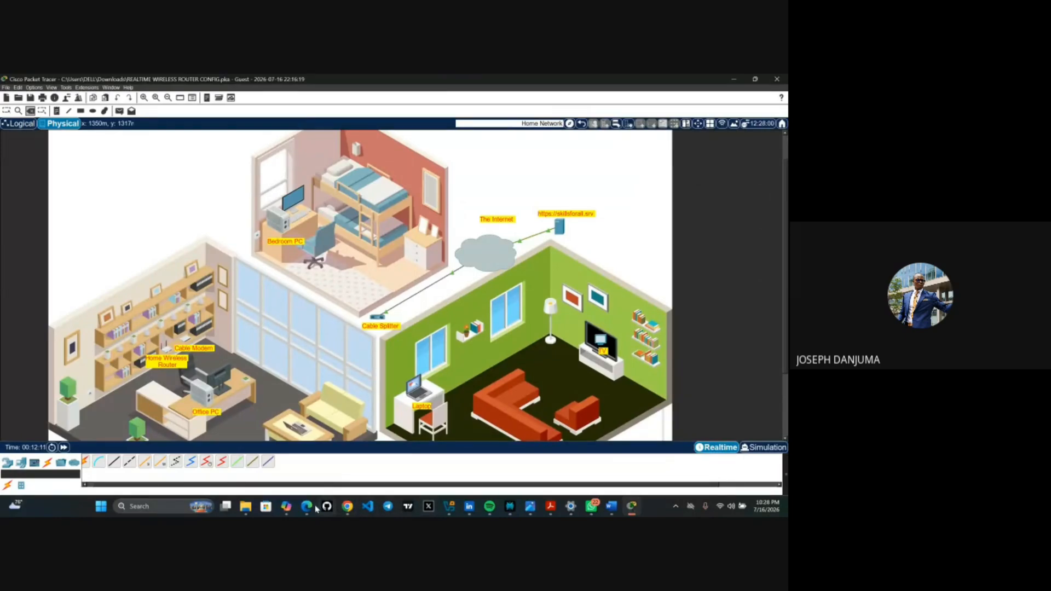
# - Unmute the microphone in the Google Meet call, then return to the Packet Tracer window
pyautogui.moveTo(310, 508)
pyautogui.click(274, 471)
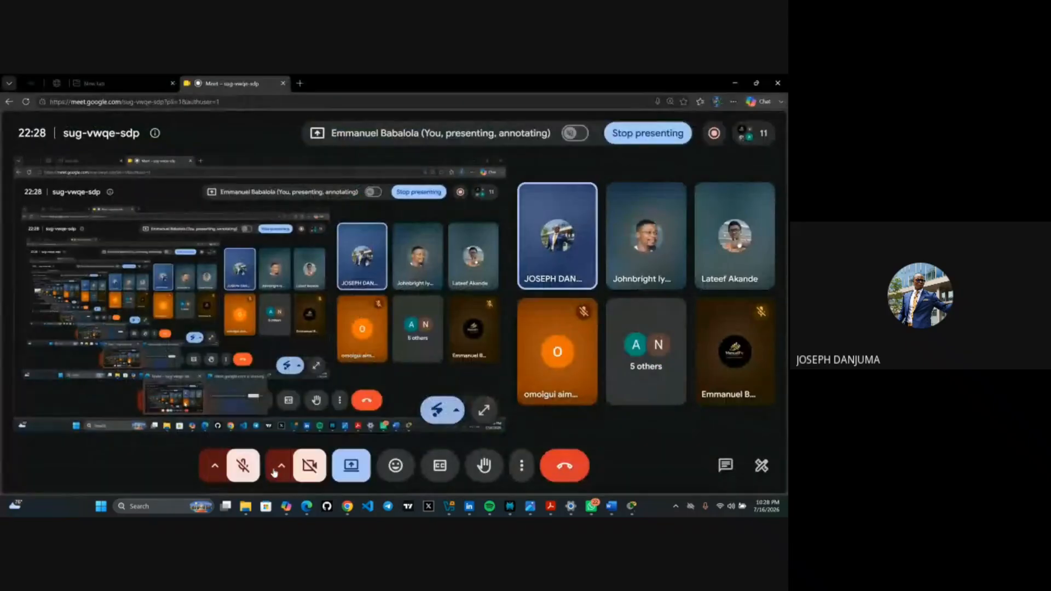
pyautogui.click(245, 469)
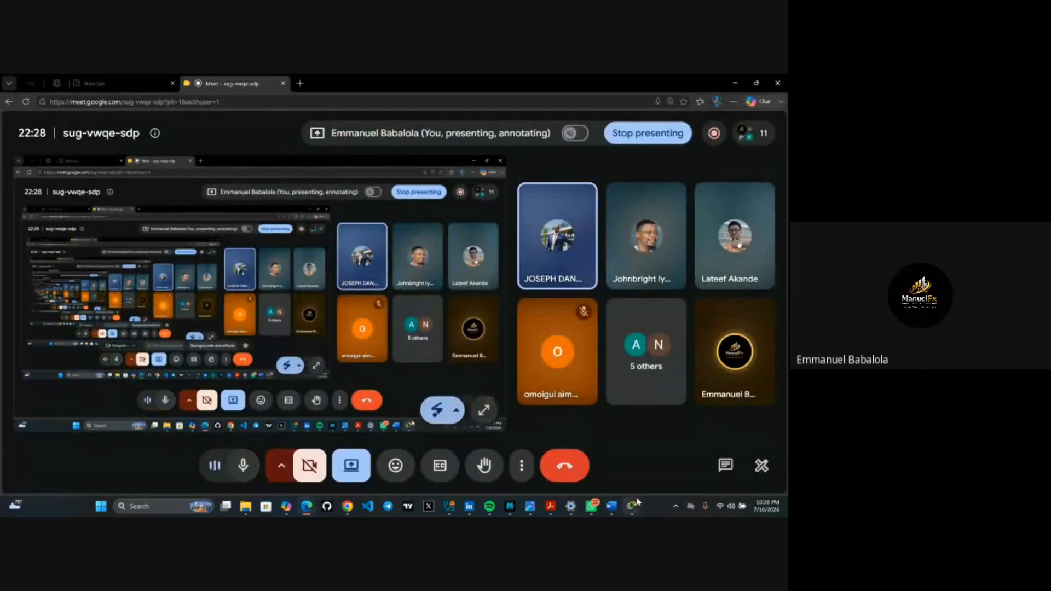
pyautogui.moveTo(631, 508)
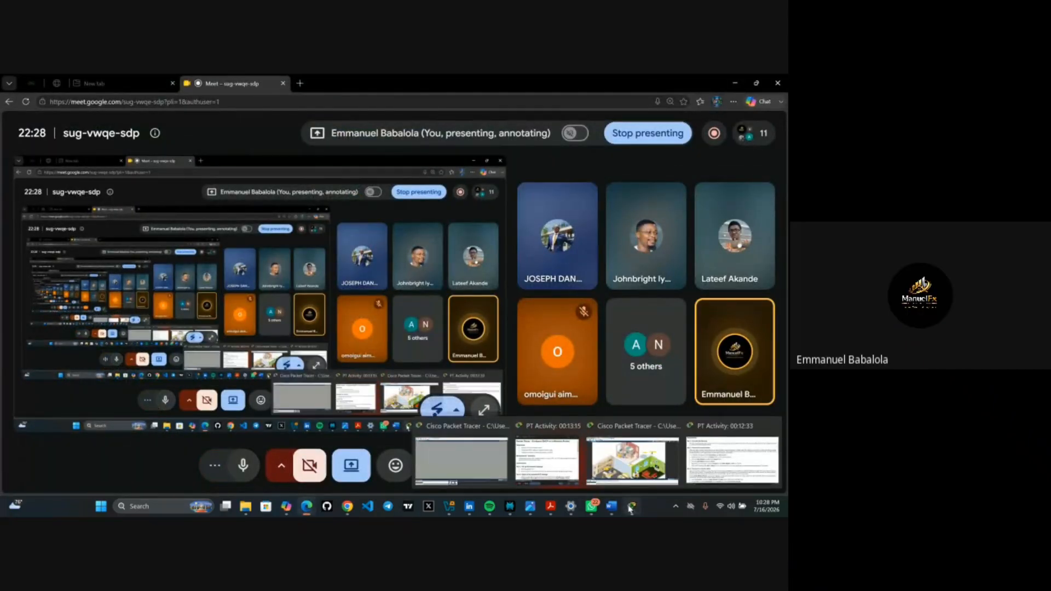
pyautogui.click(633, 460)
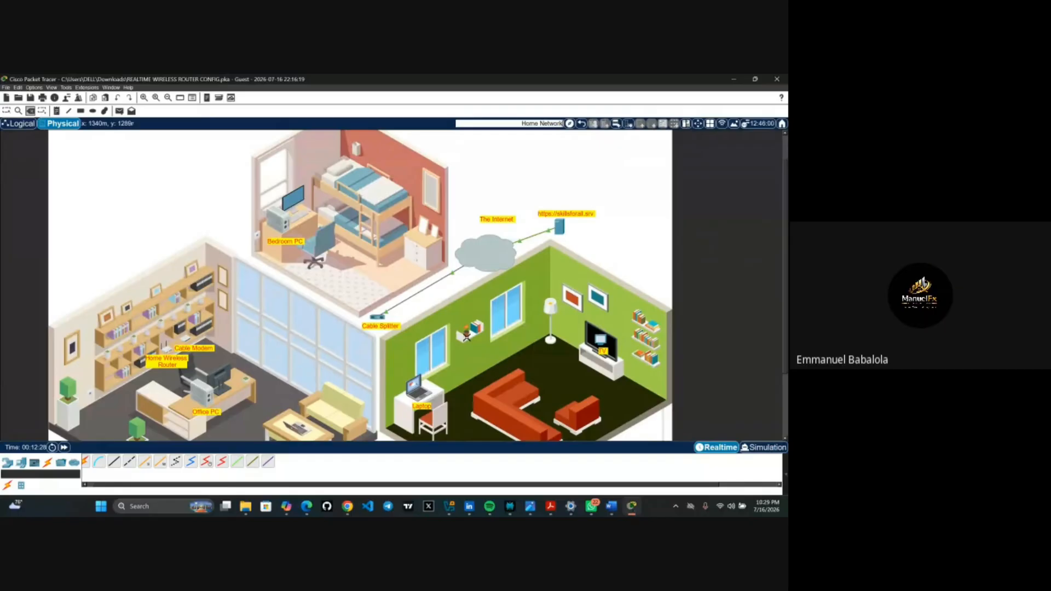
# - Run a coaxial cable from the Cable Splitter's Coaxial1 port to the Cable Modem's Port 0
pyautogui.click(191, 463)
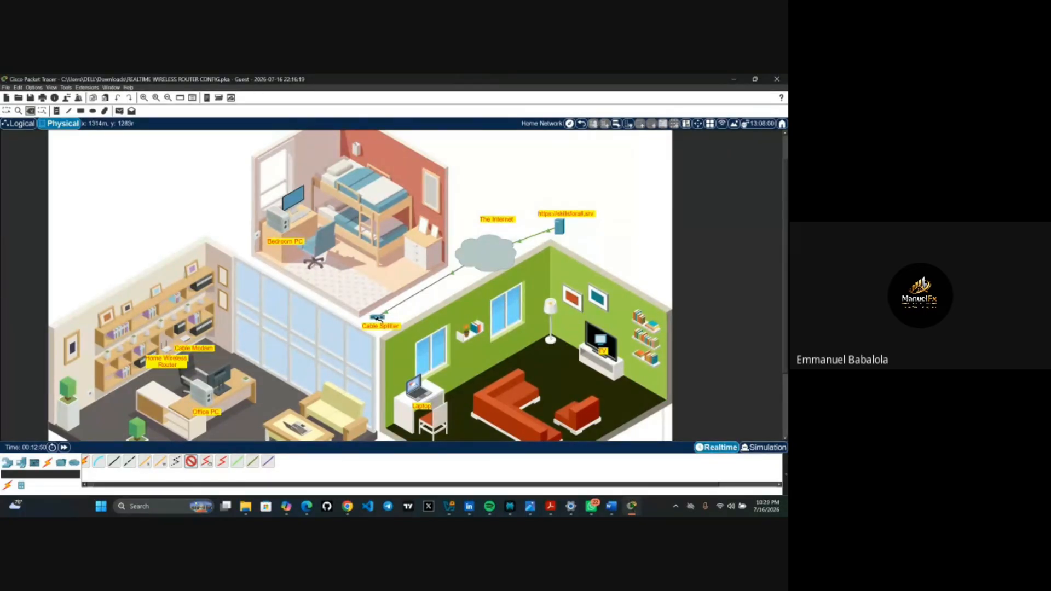
pyautogui.click(378, 319)
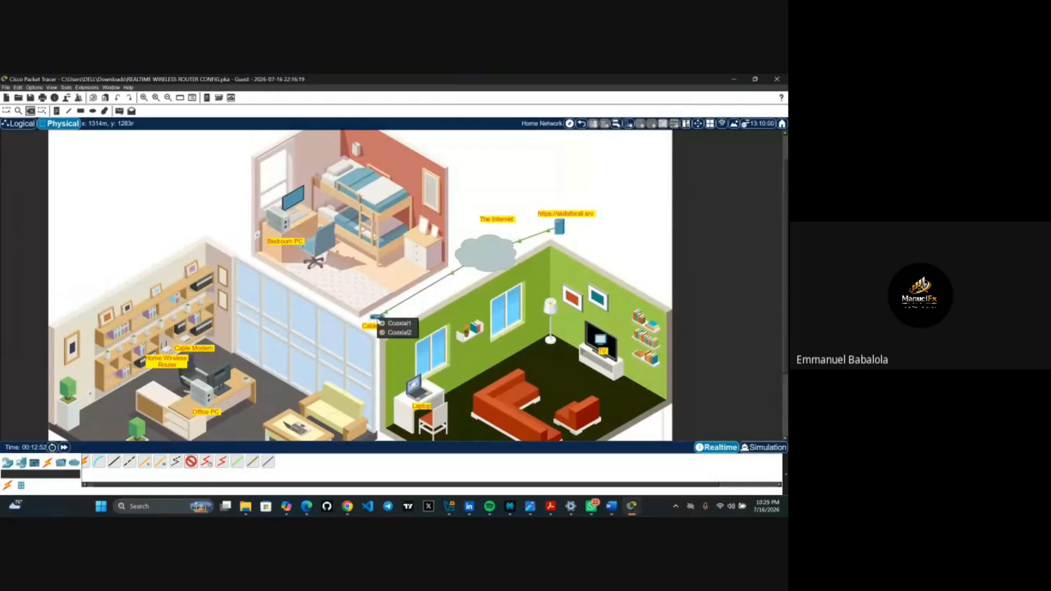
pyautogui.click(396, 324)
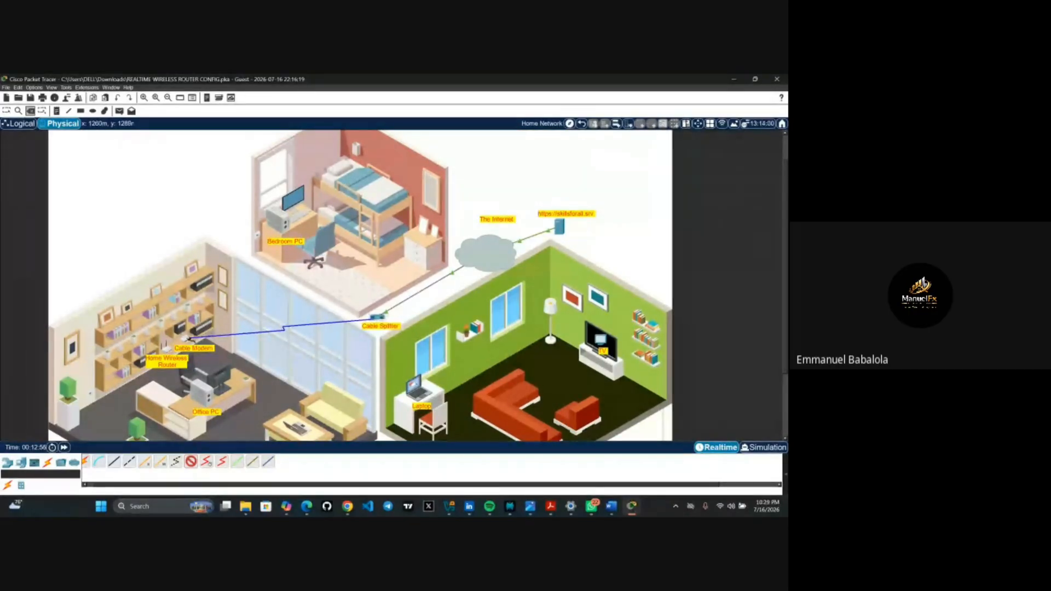
pyautogui.click(189, 339)
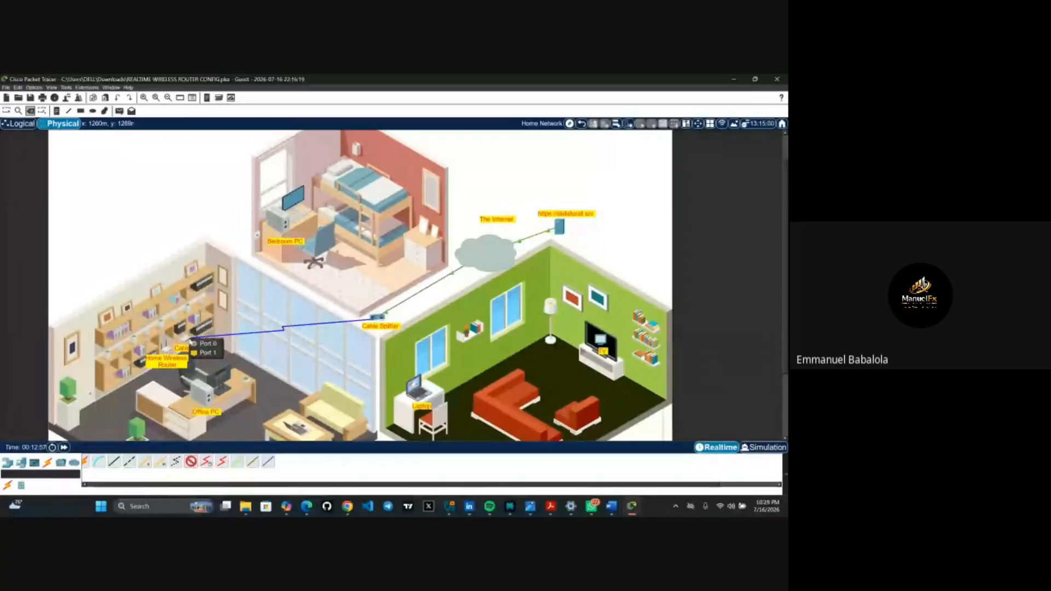
pyautogui.click(207, 344)
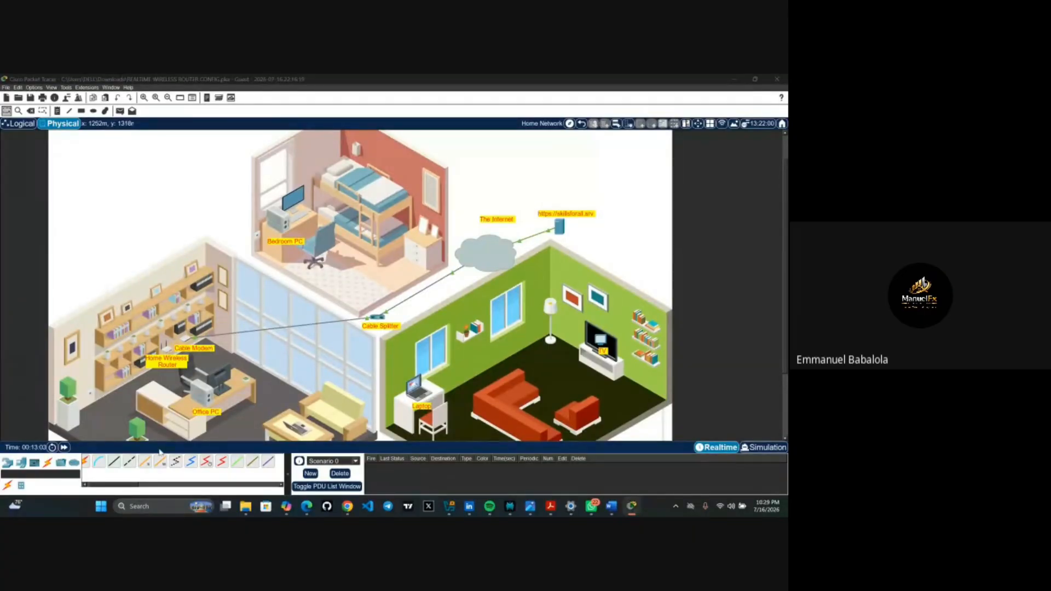
# - Run a second coaxial cable from the Cable Splitter's Coaxial2 port to the TV's Port 0
pyautogui.click(189, 466)
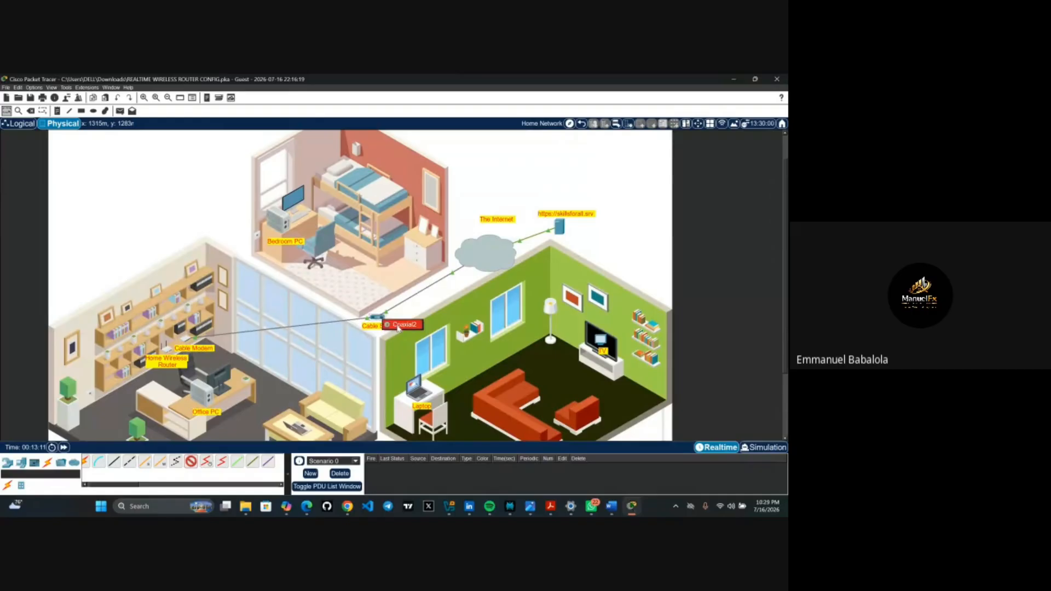
pyautogui.click(398, 326)
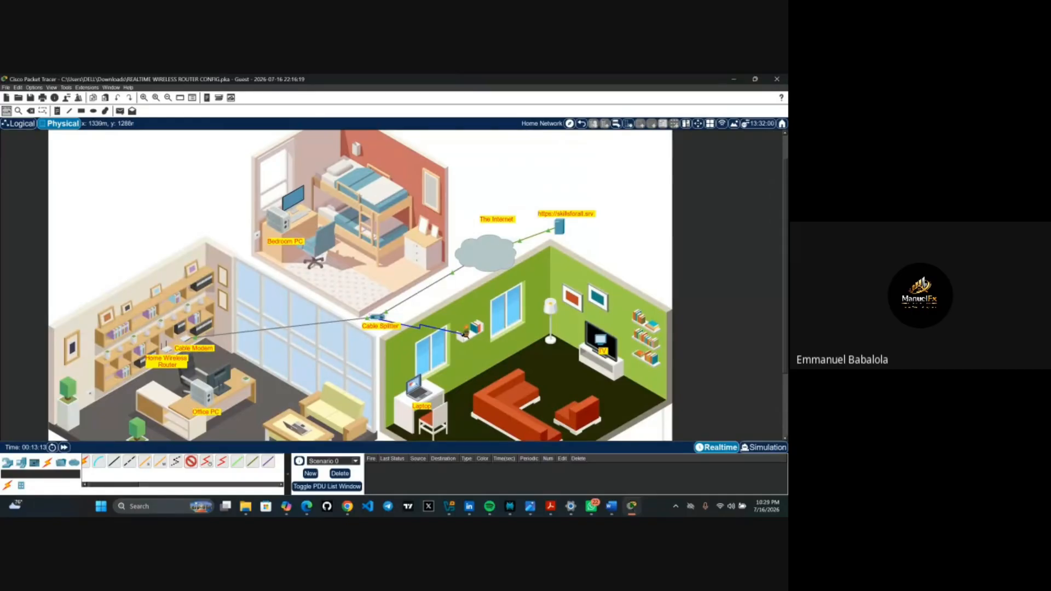
pyautogui.click(585, 335)
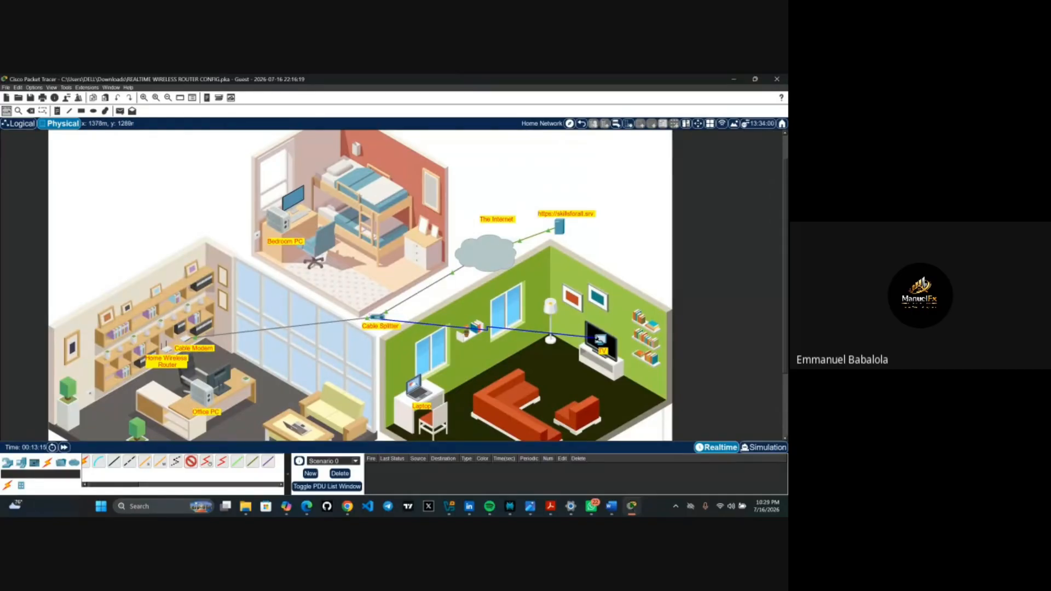
pyautogui.click(615, 344)
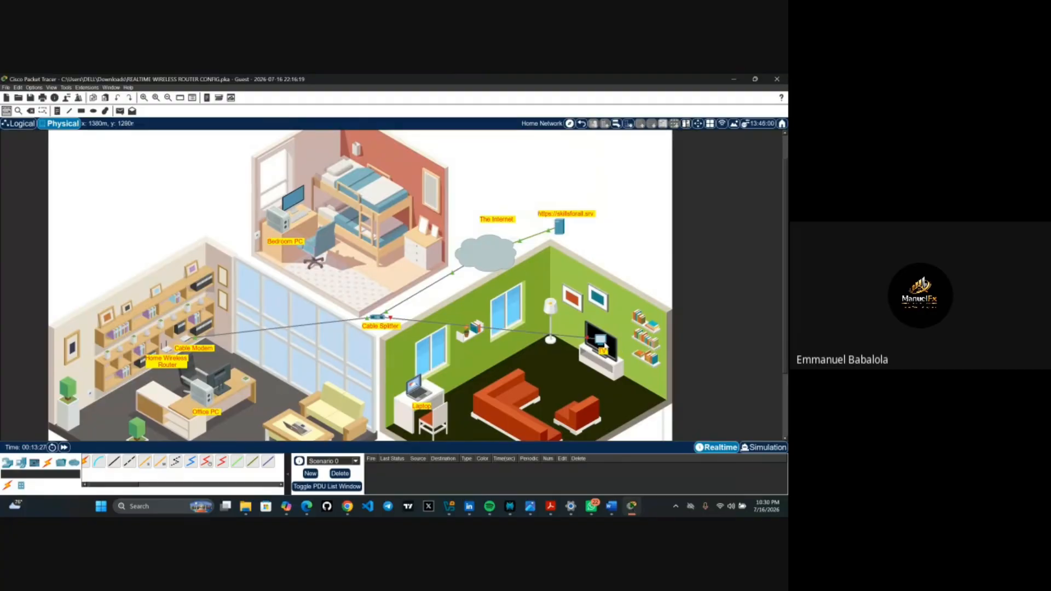
# - Open the TV0 device window to see the TV's physical view
pyautogui.click(601, 343)
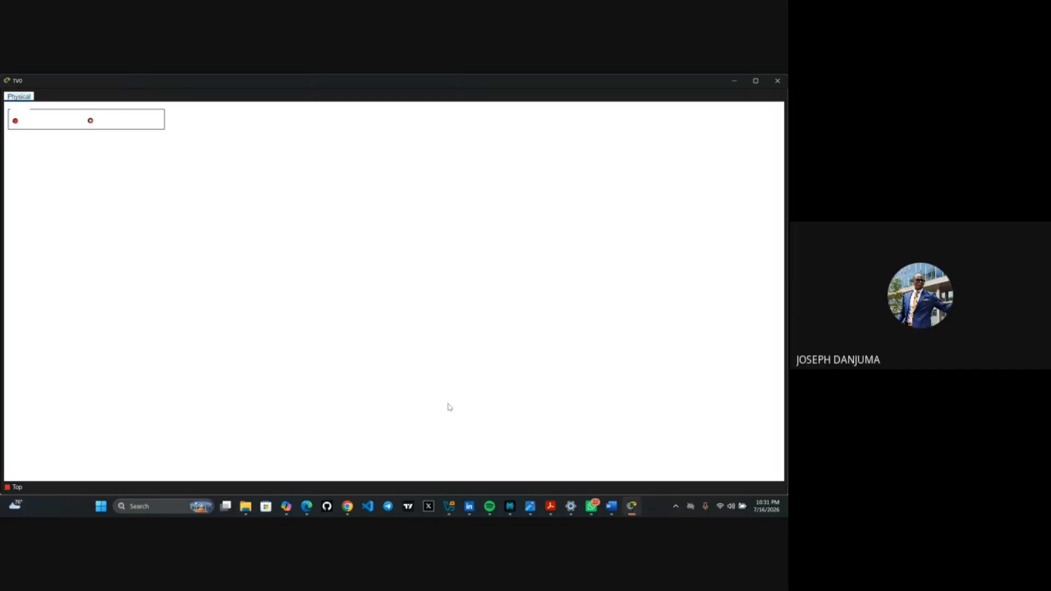
pyautogui.click(632, 513)
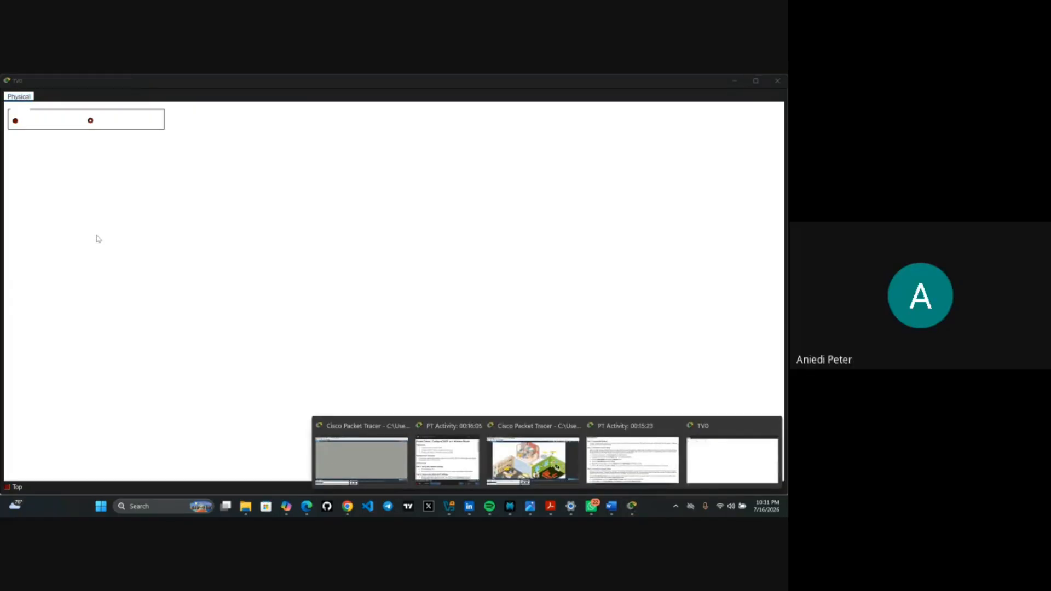
pyautogui.click(70, 212)
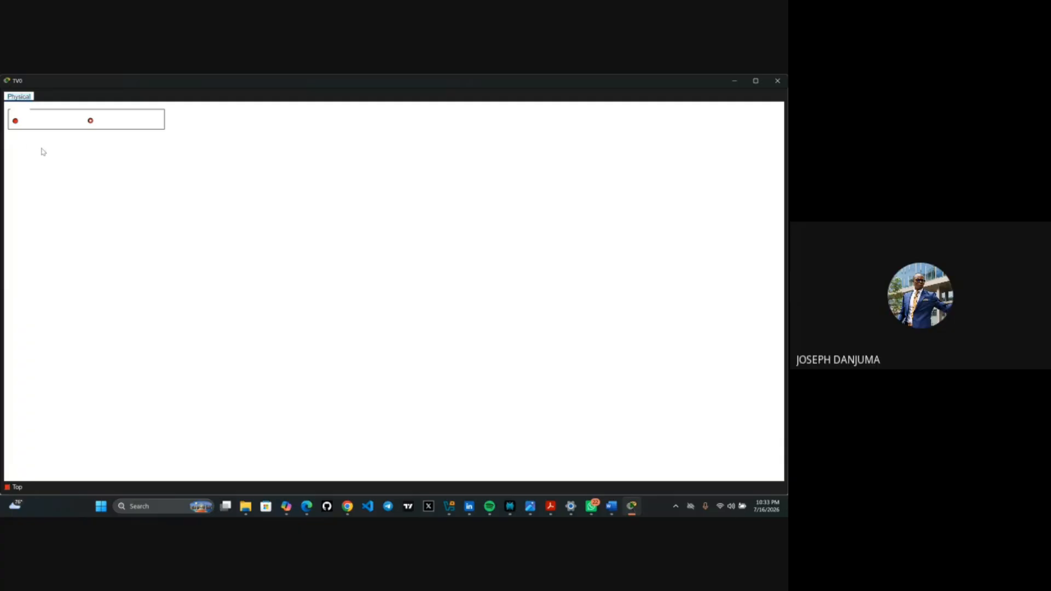
# - Power on TV0 so it plays the conference presentation video over coaxial
pyautogui.click(16, 121)
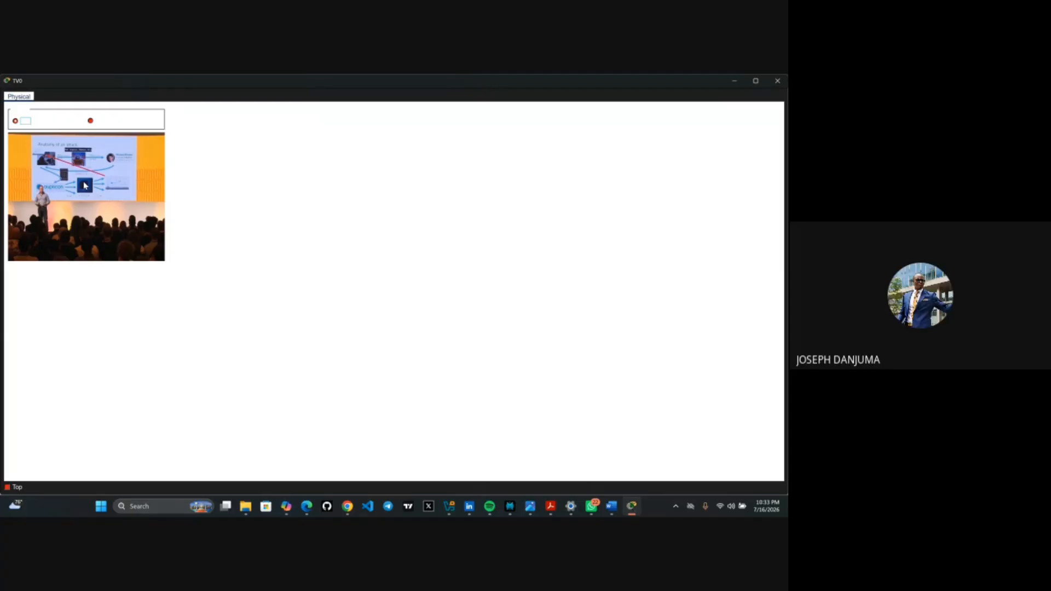
# - Minimize TV0 and bring the PT activity instructions window back to the front
pyautogui.click(734, 81)
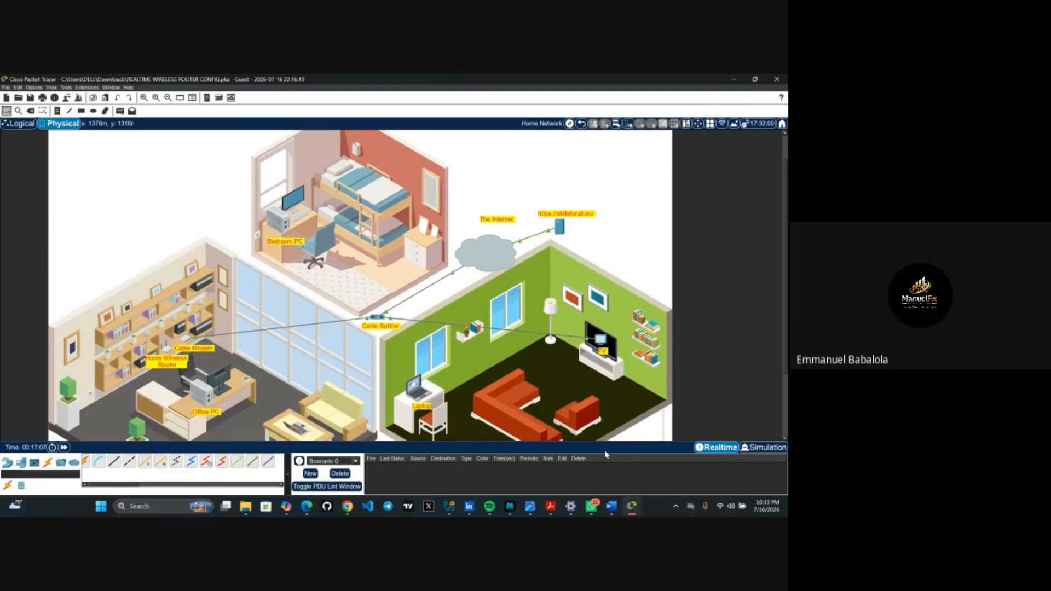
pyautogui.moveTo(630, 508)
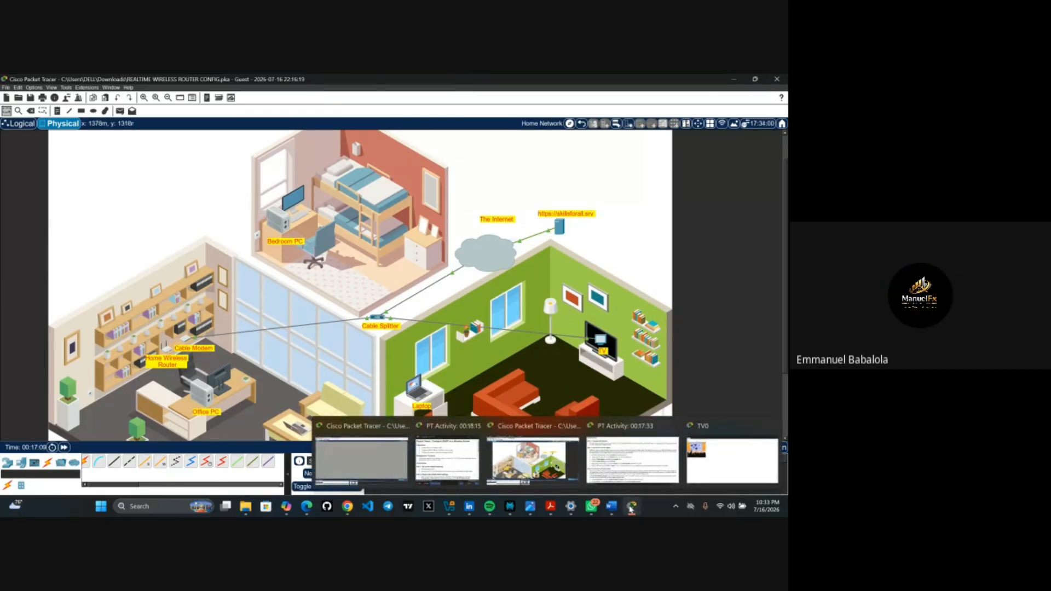
pyautogui.click(633, 459)
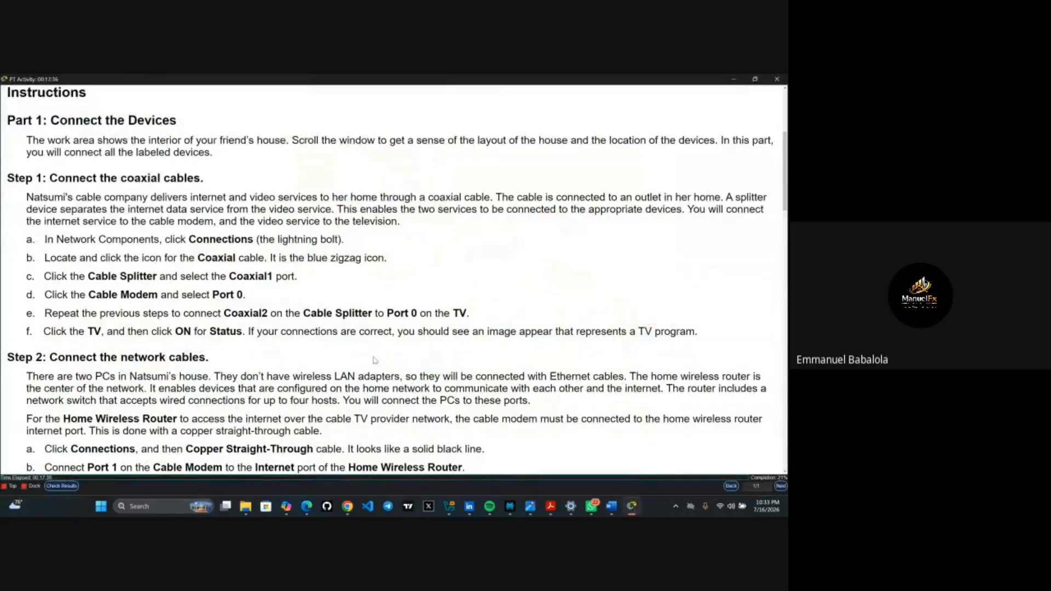
# - Scroll the activity instructions down to Step 2 network cables and Part 2 wireless router
pyautogui.scroll(-3, 375, 360)
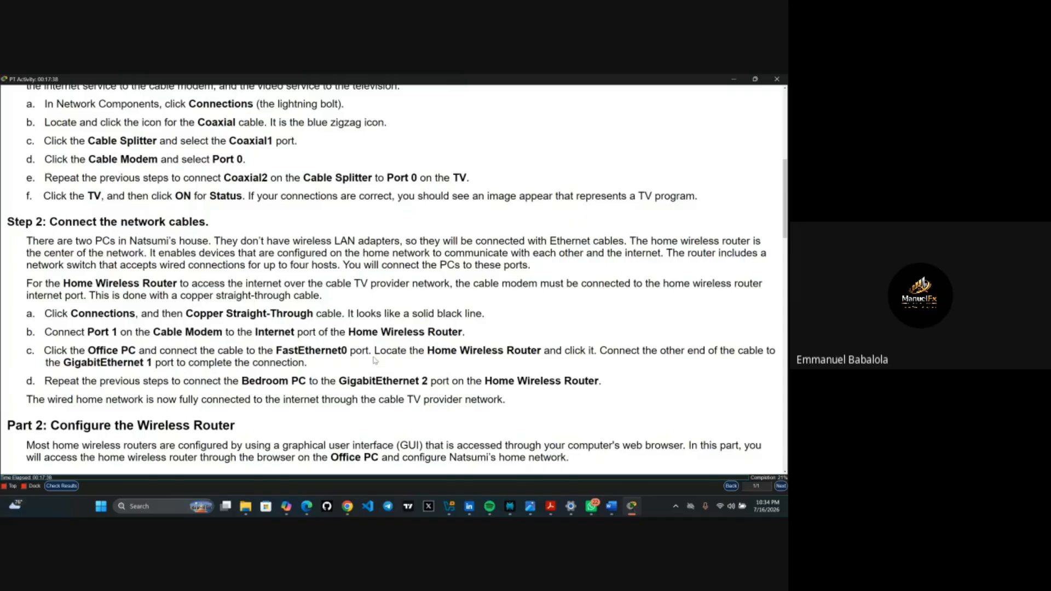
pyautogui.scroll(-2, 375, 360)
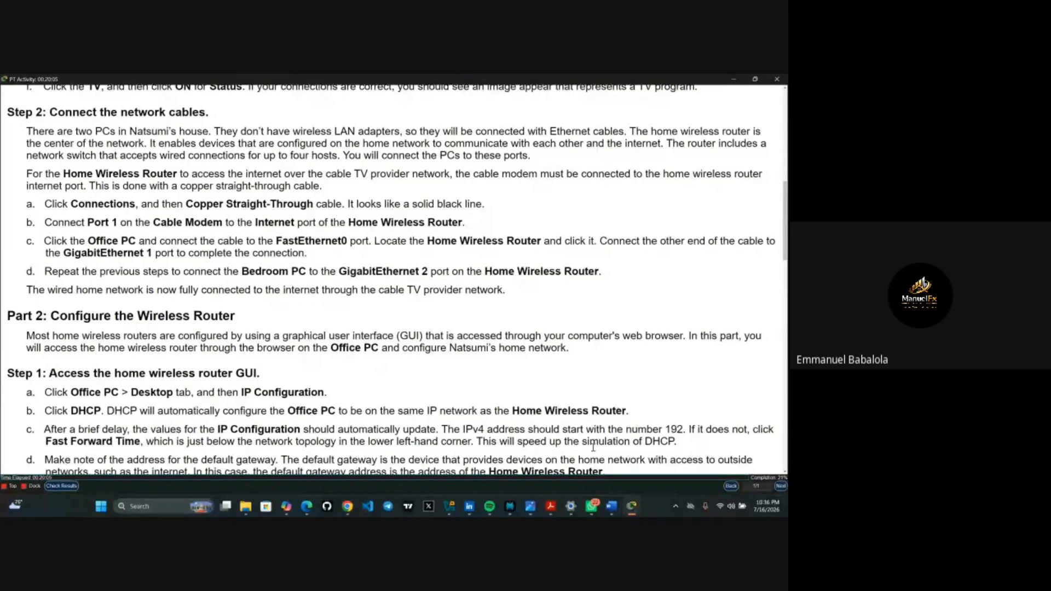
# - Show thumbnail previews of all open Packet Tracer windows from the taskbar
pyautogui.click(631, 508)
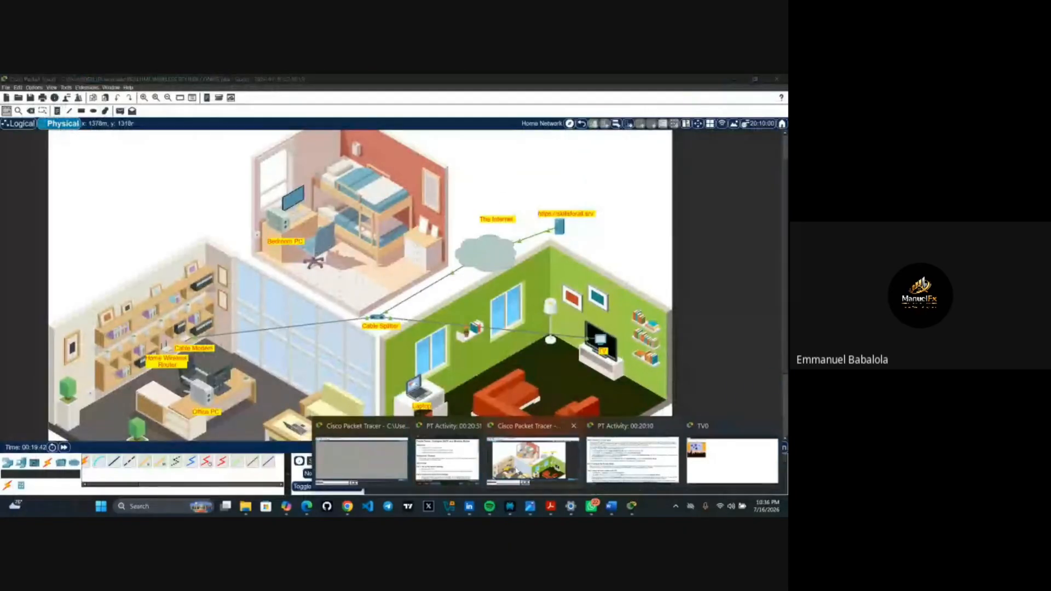
# - In the home network, cable the Home Wireless Router's Internet port to Office PC FastEthernet0 with copper
pyautogui.click(504, 457)
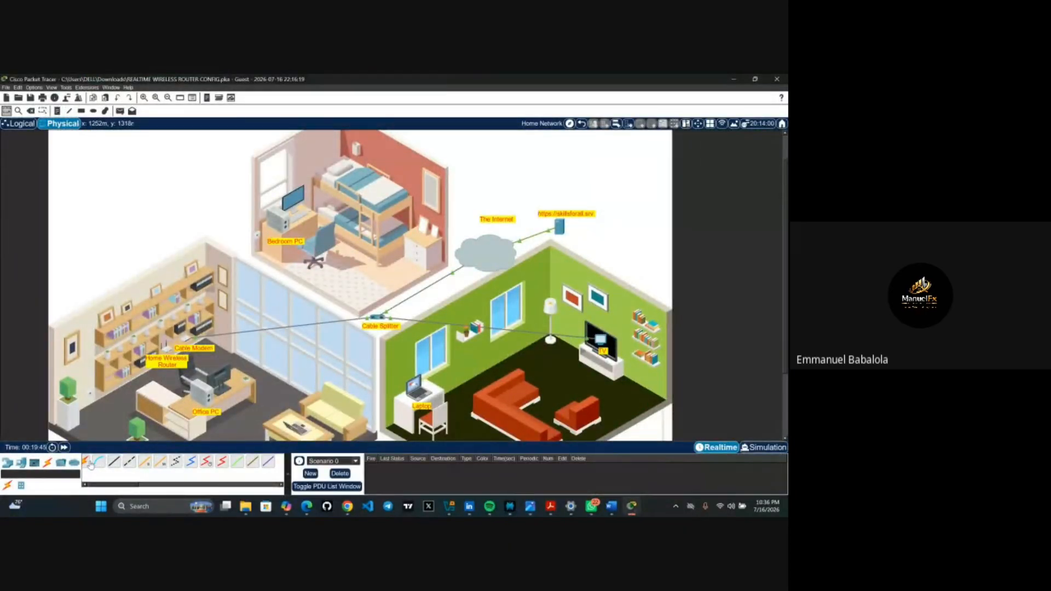
pyautogui.click(128, 463)
pyautogui.click(168, 349)
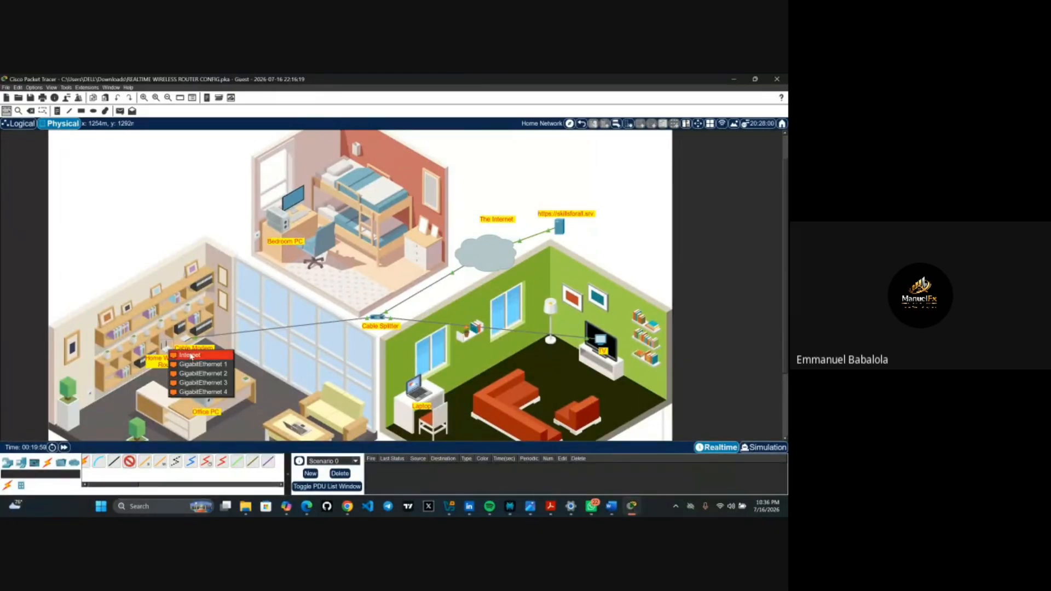
pyautogui.click(190, 356)
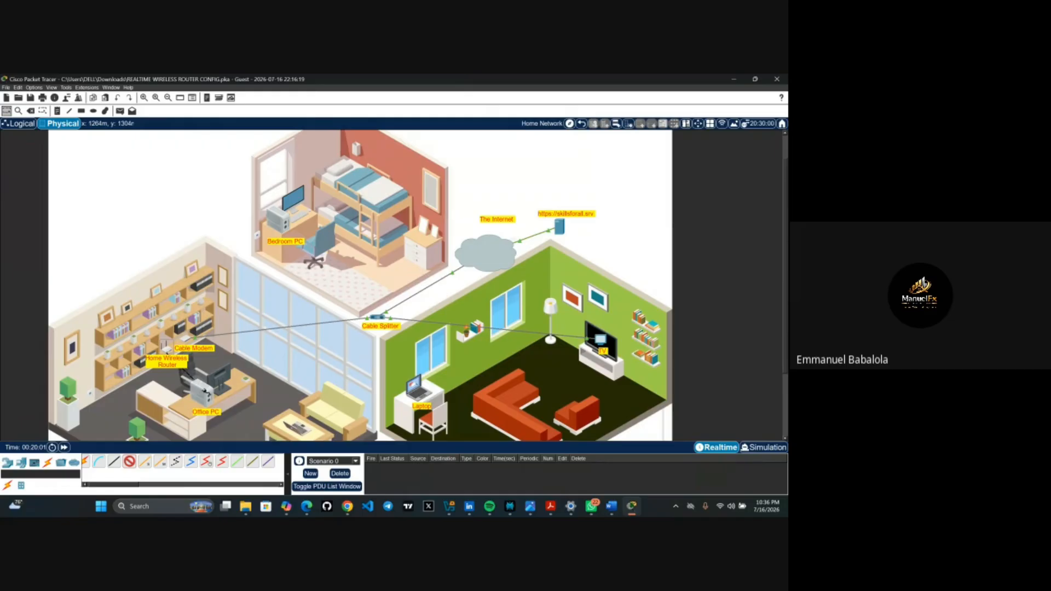
pyautogui.click(208, 392)
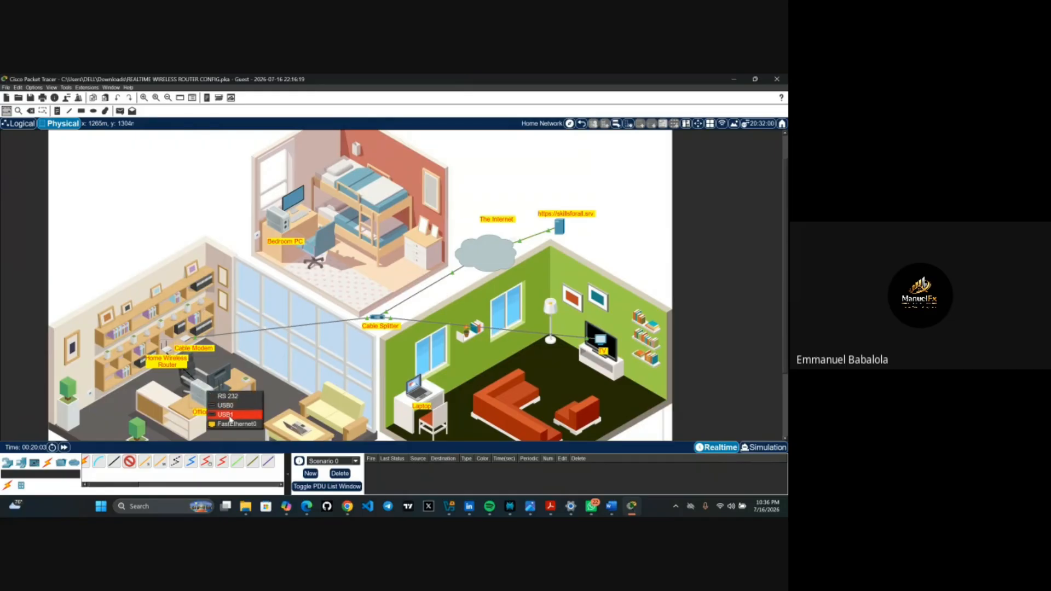
pyautogui.click(230, 425)
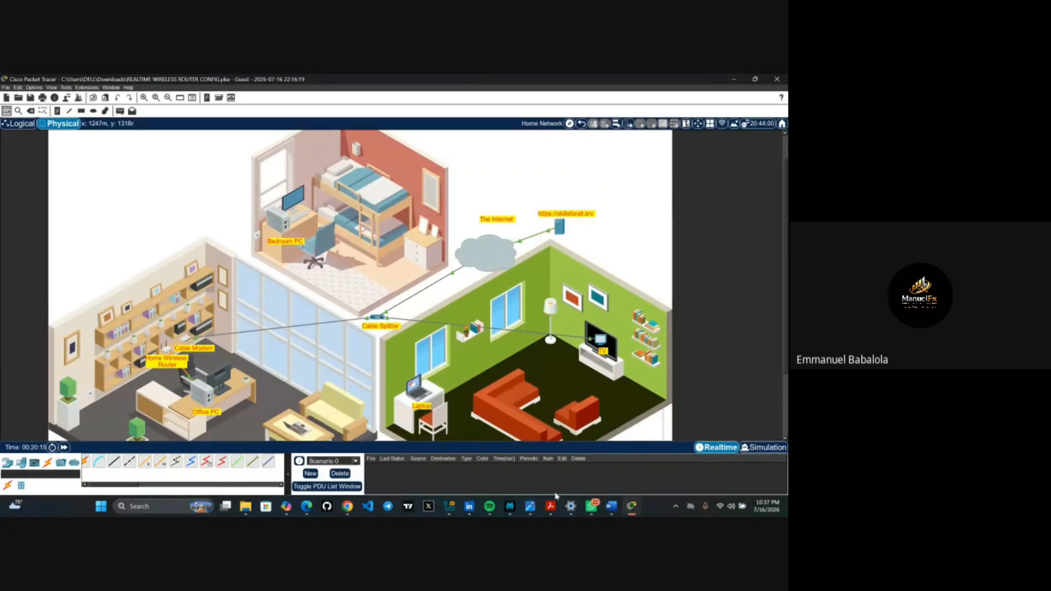
pyautogui.moveTo(631, 508)
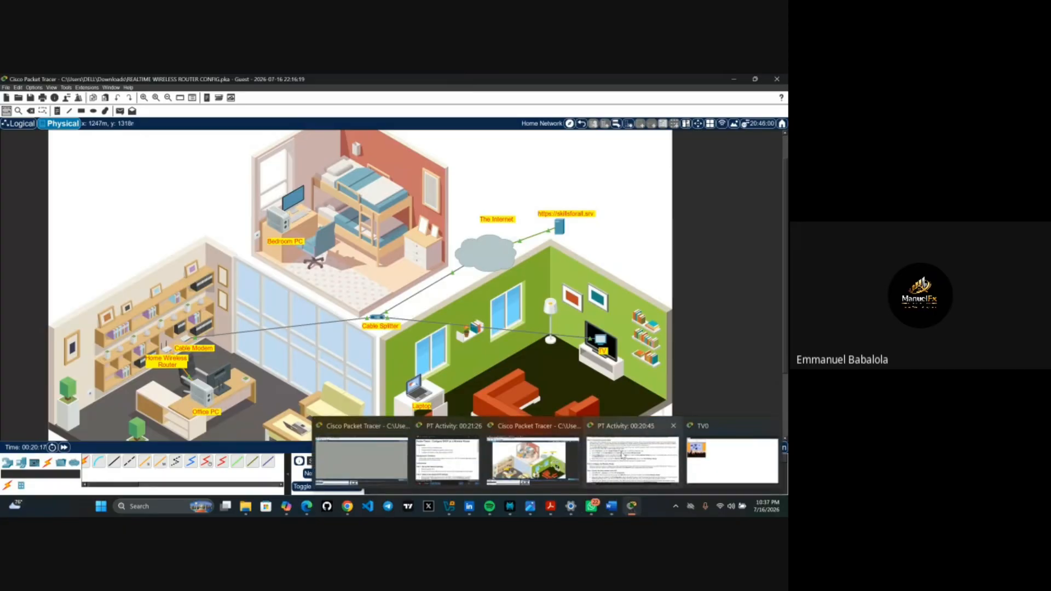
pyautogui.moveTo(623, 455)
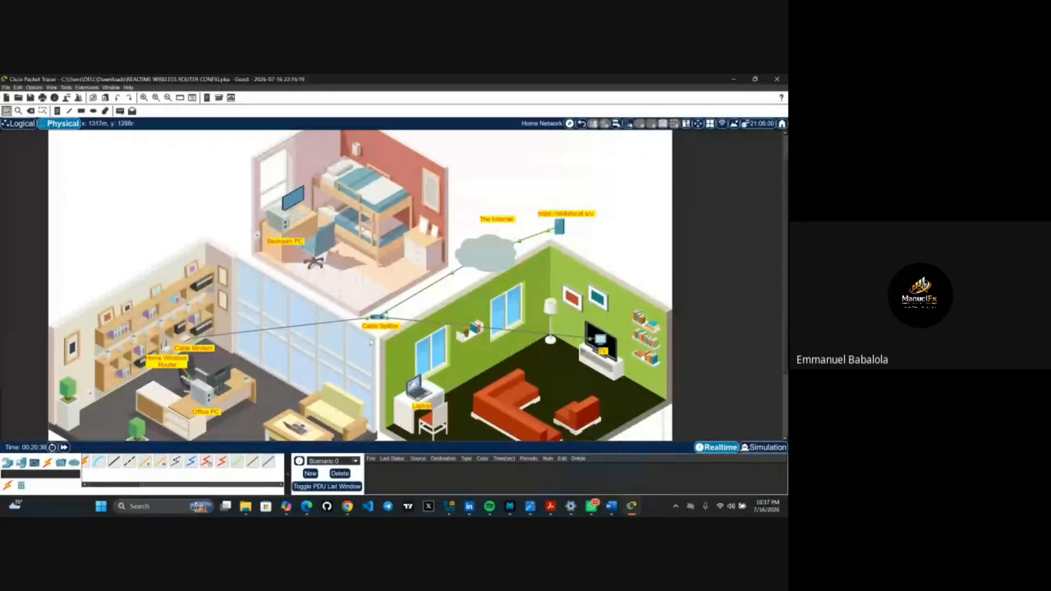
pyautogui.click(129, 463)
pyautogui.click(143, 362)
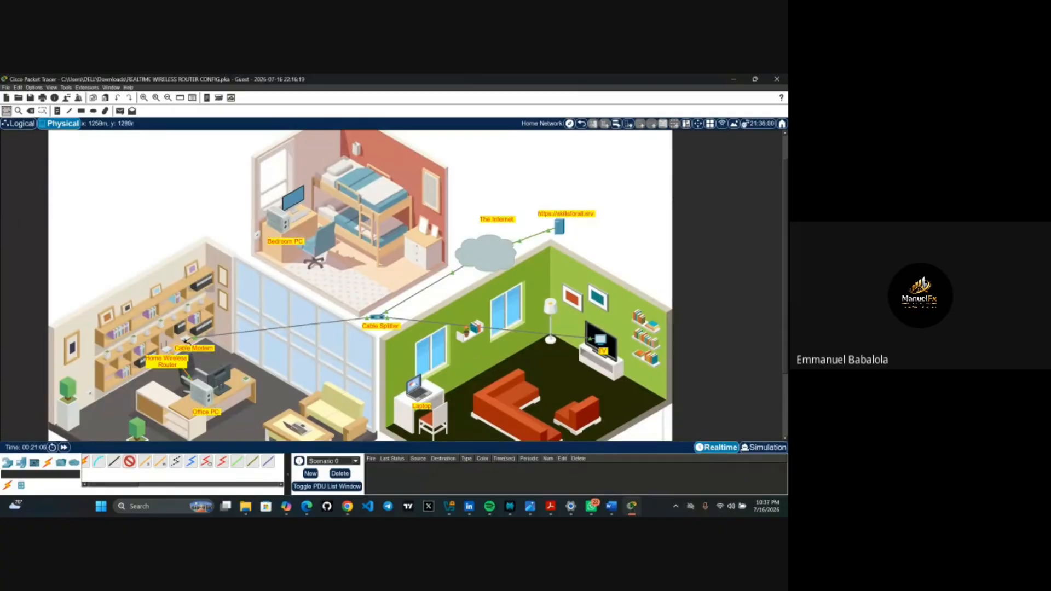
pyautogui.click(185, 340)
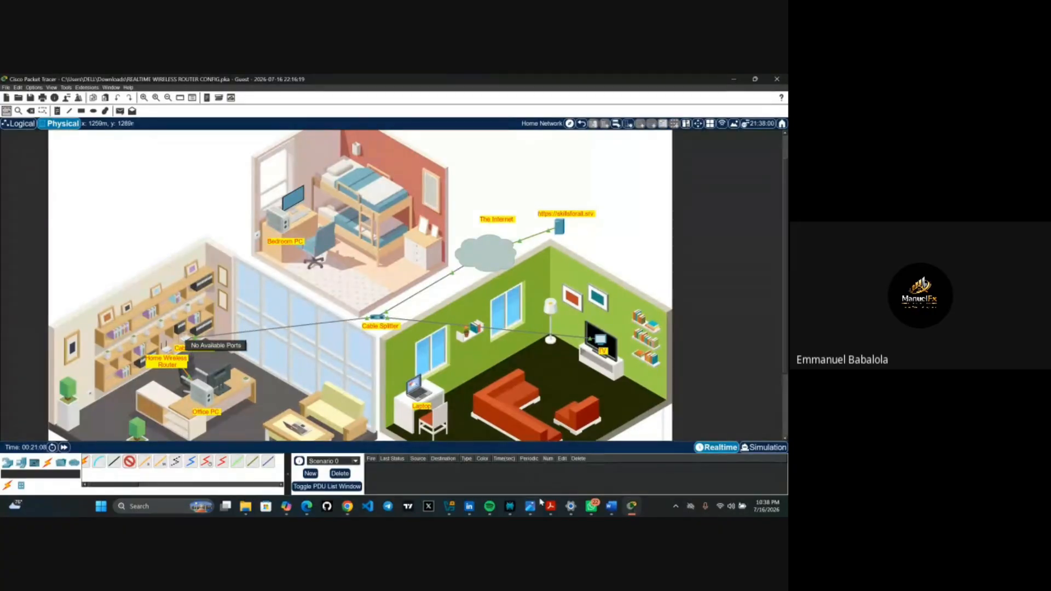
pyautogui.click(631, 507)
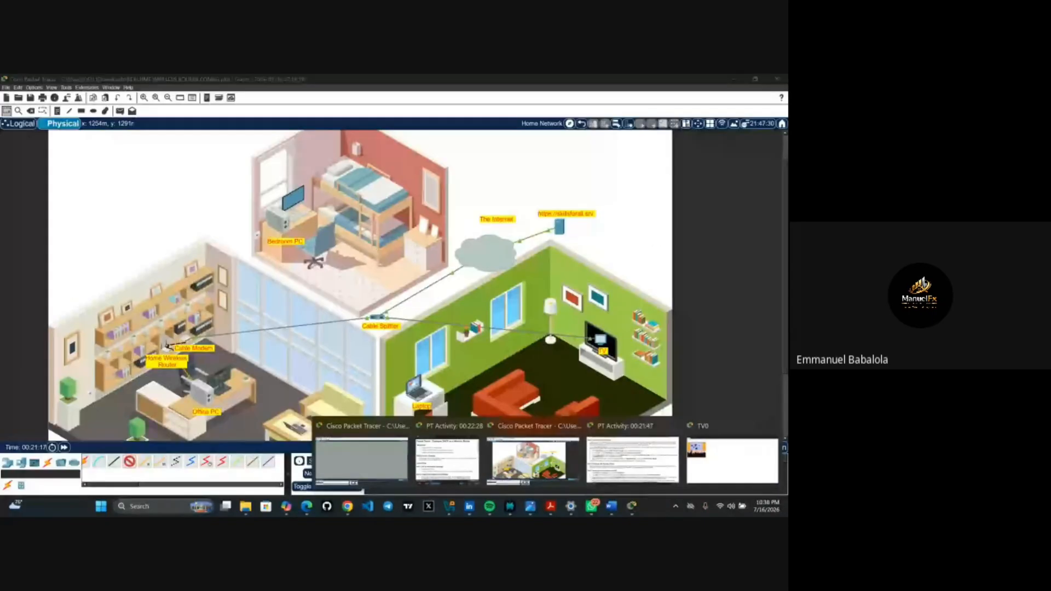
pyautogui.click(165, 348)
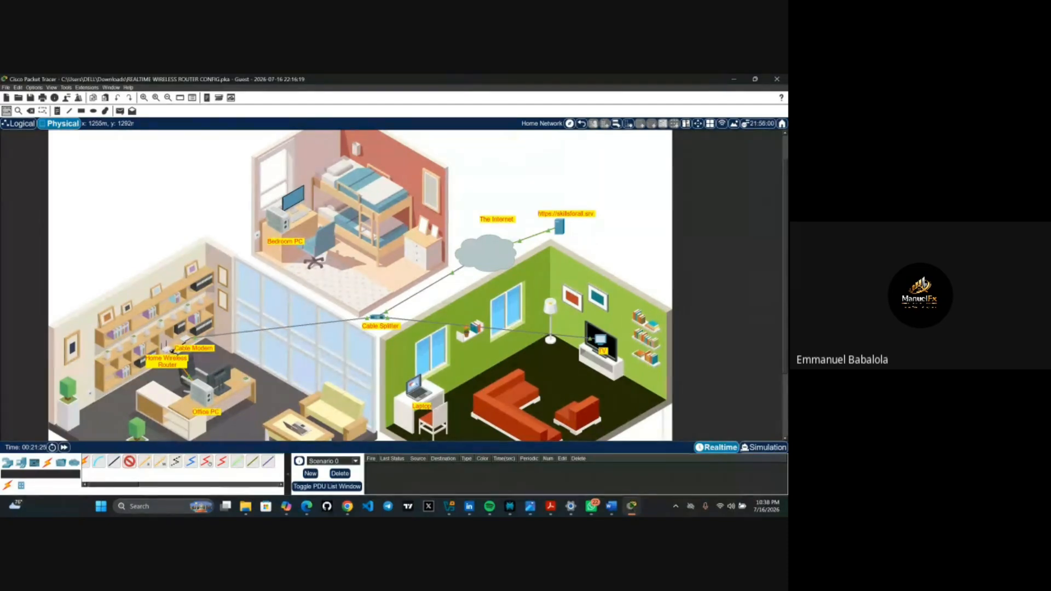
pyautogui.click(169, 353)
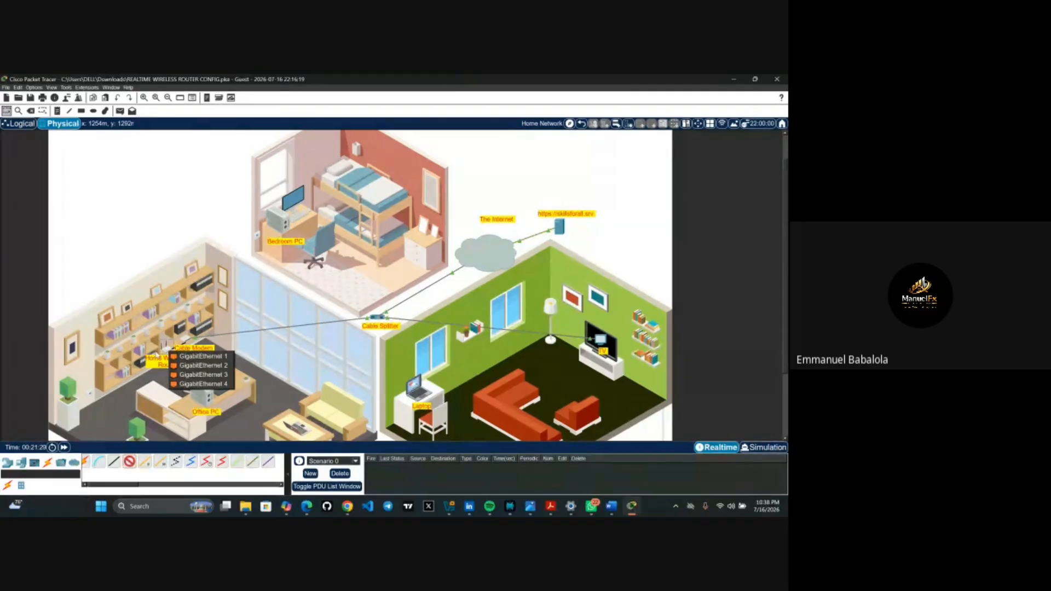
pyautogui.click(156, 354)
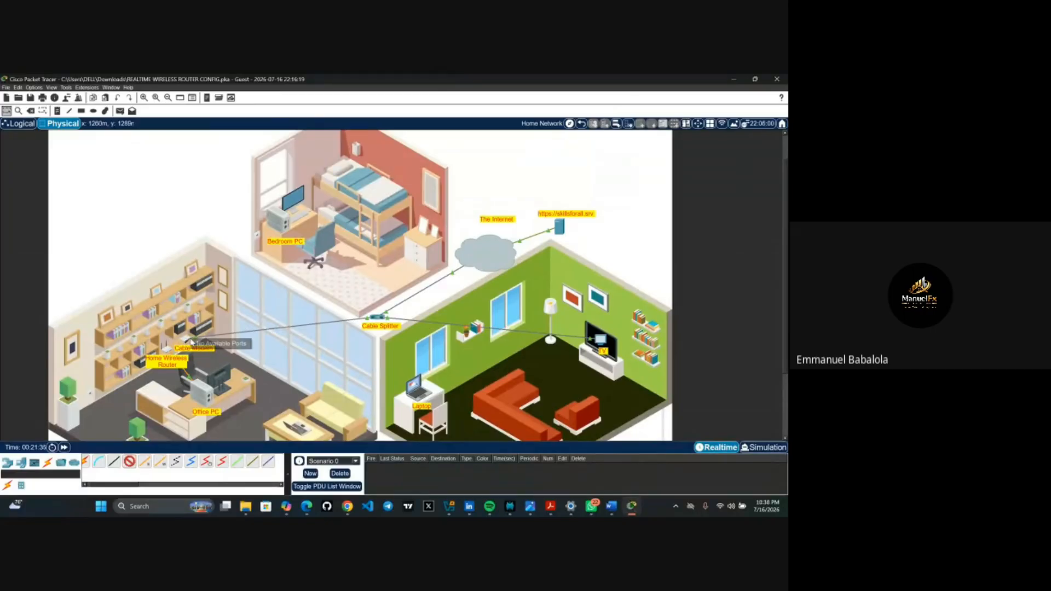
pyautogui.click(189, 343)
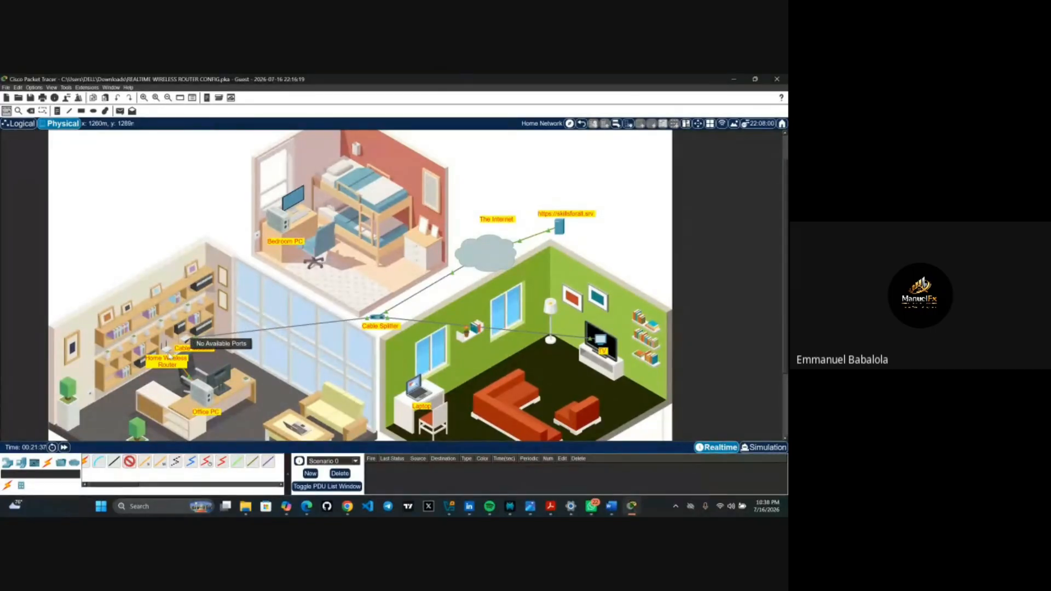
pyautogui.click(168, 356)
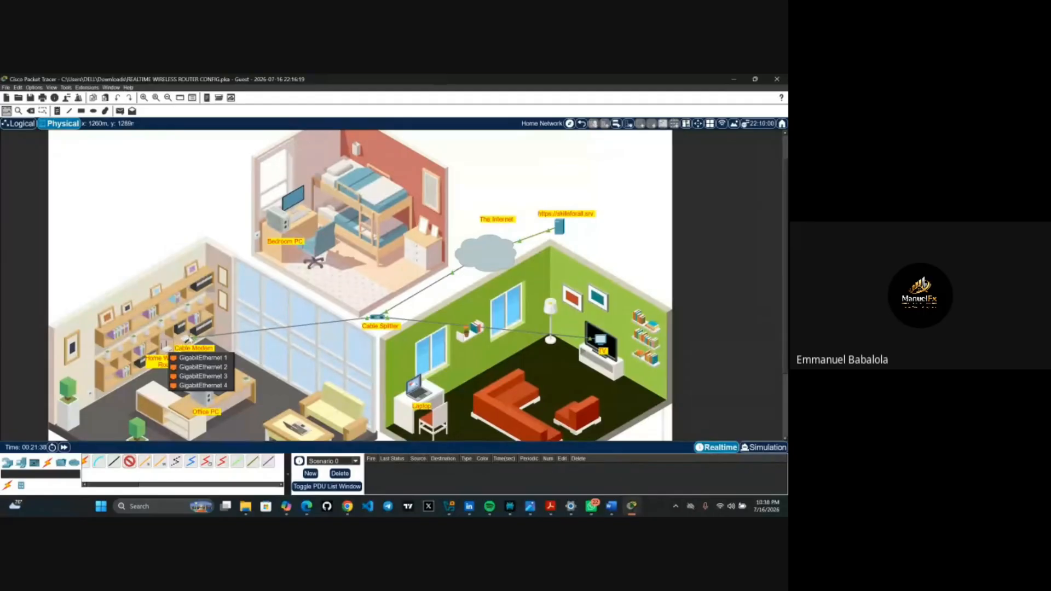
pyautogui.click(190, 340)
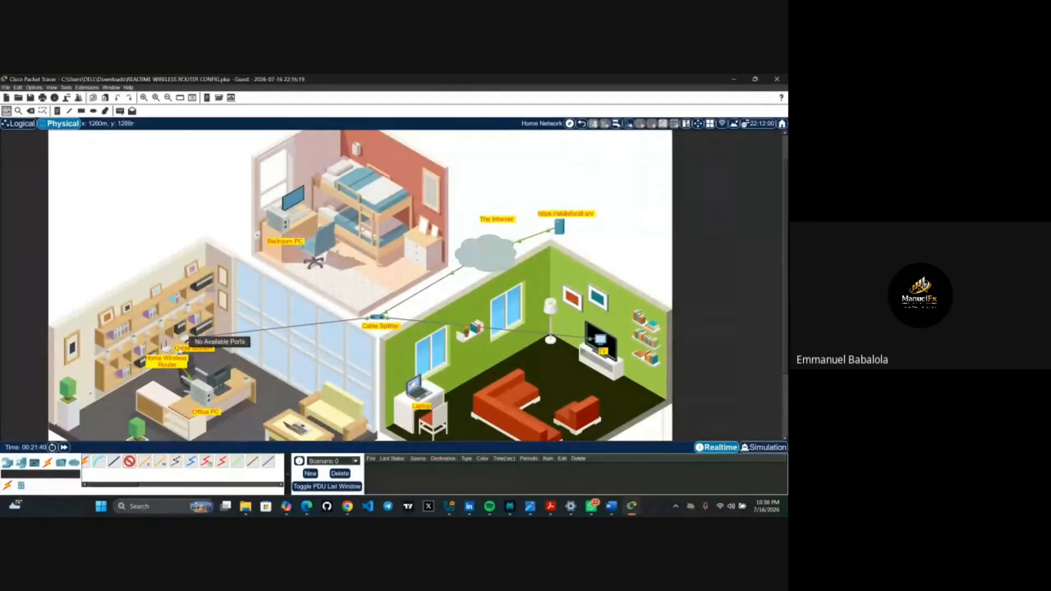
pyautogui.click(171, 352)
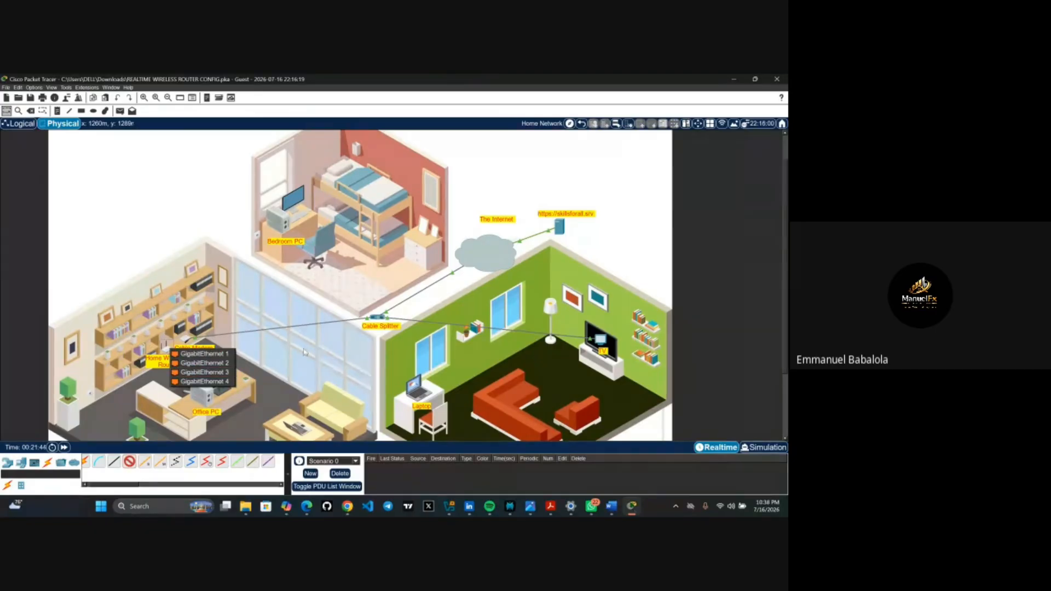
pyautogui.click(303, 349)
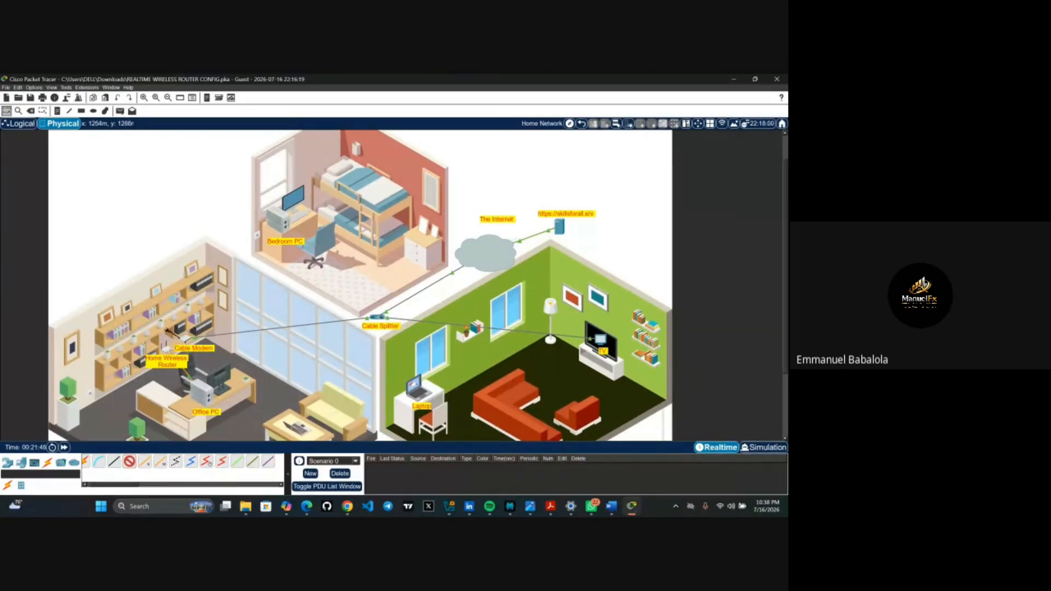
pyautogui.click(184, 340)
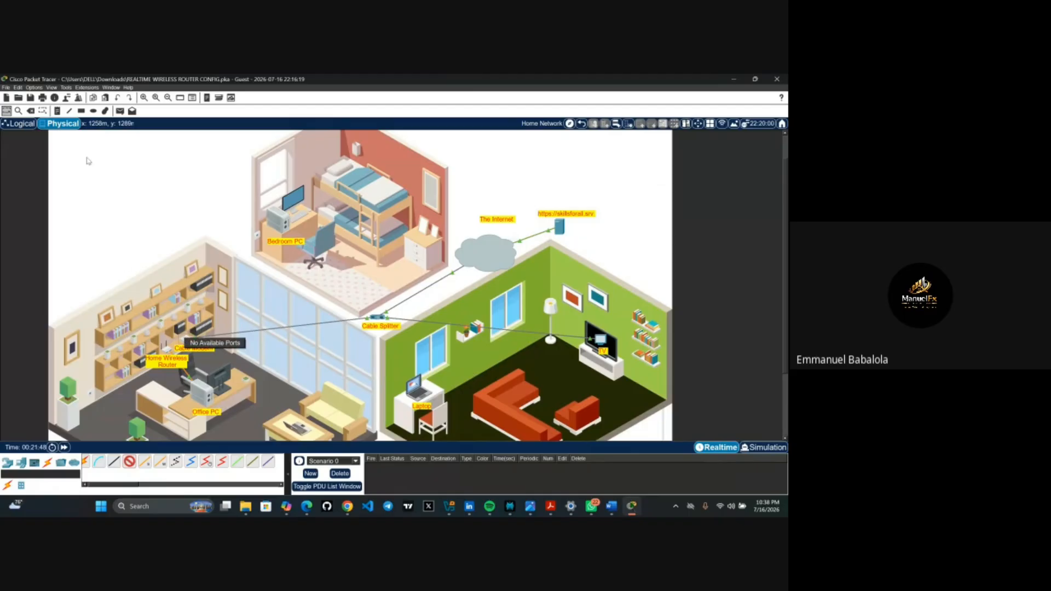
pyautogui.click(31, 110)
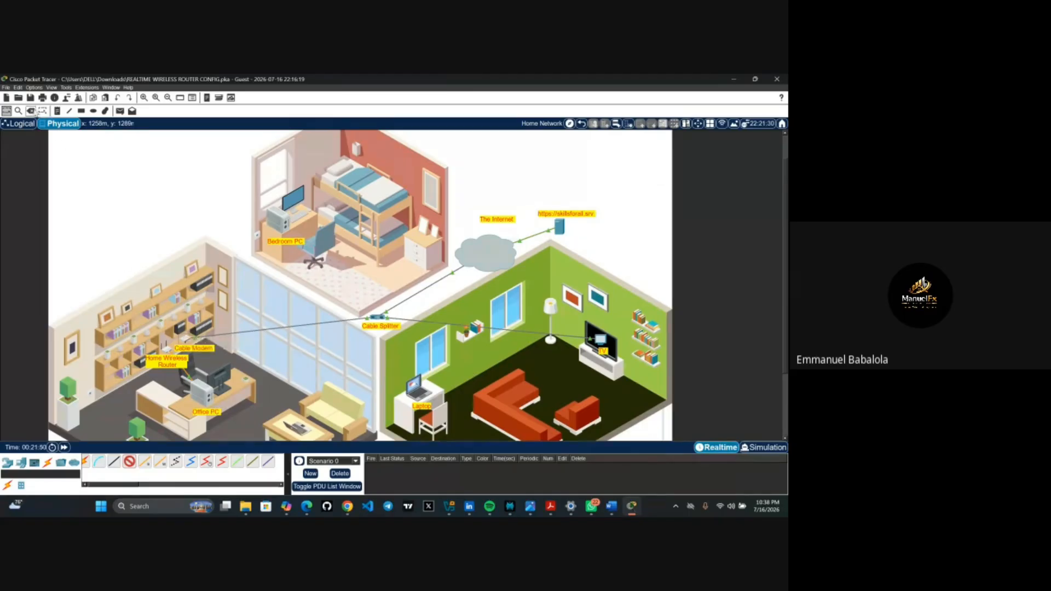
pyautogui.click(184, 340)
pyautogui.click(188, 375)
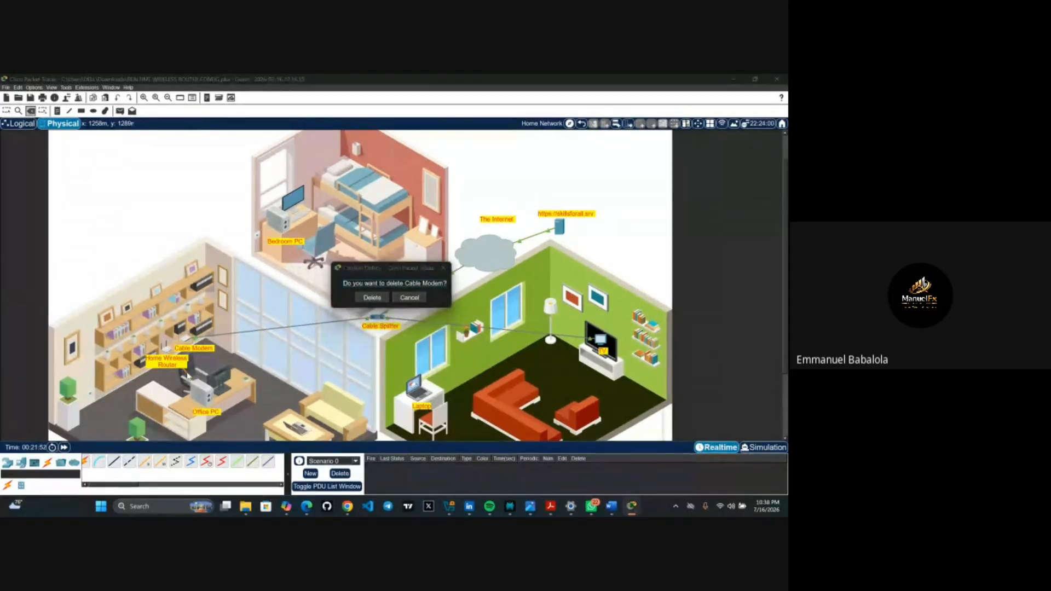
pyautogui.click(188, 376)
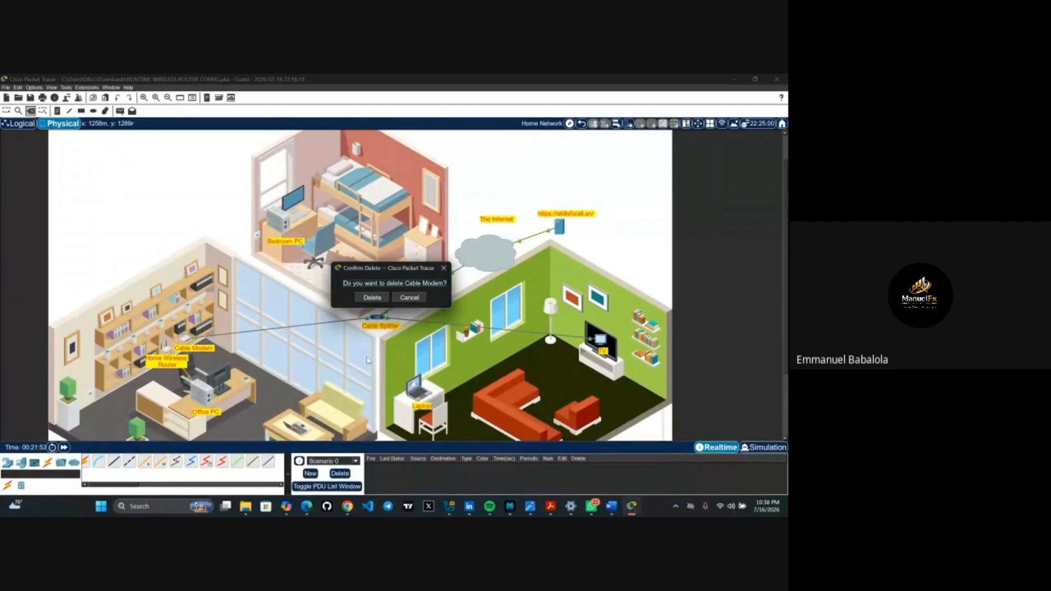
pyautogui.click(408, 297)
pyautogui.press('Escape')
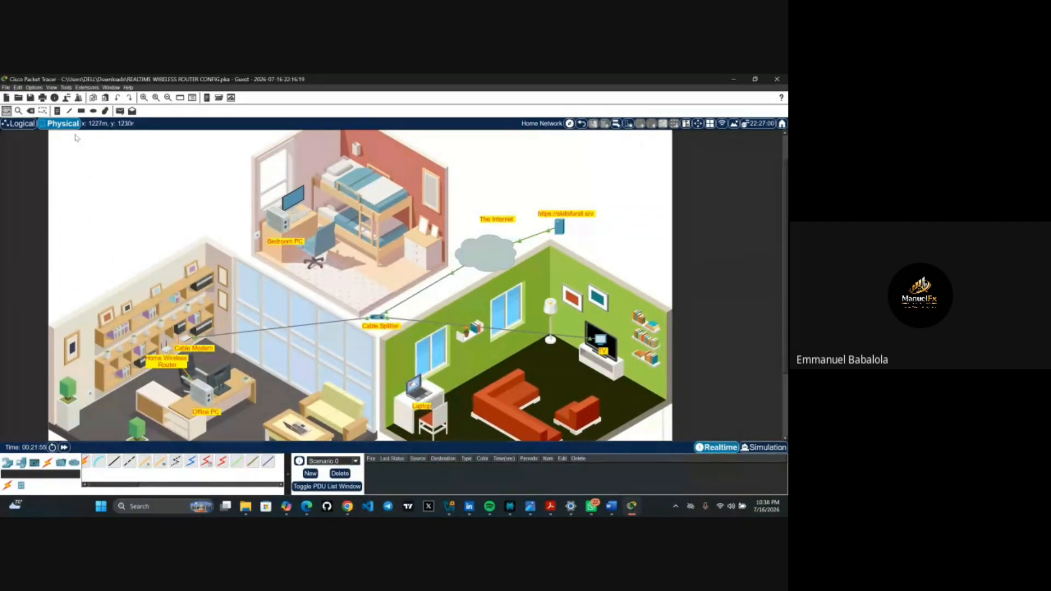
pyautogui.click(31, 110)
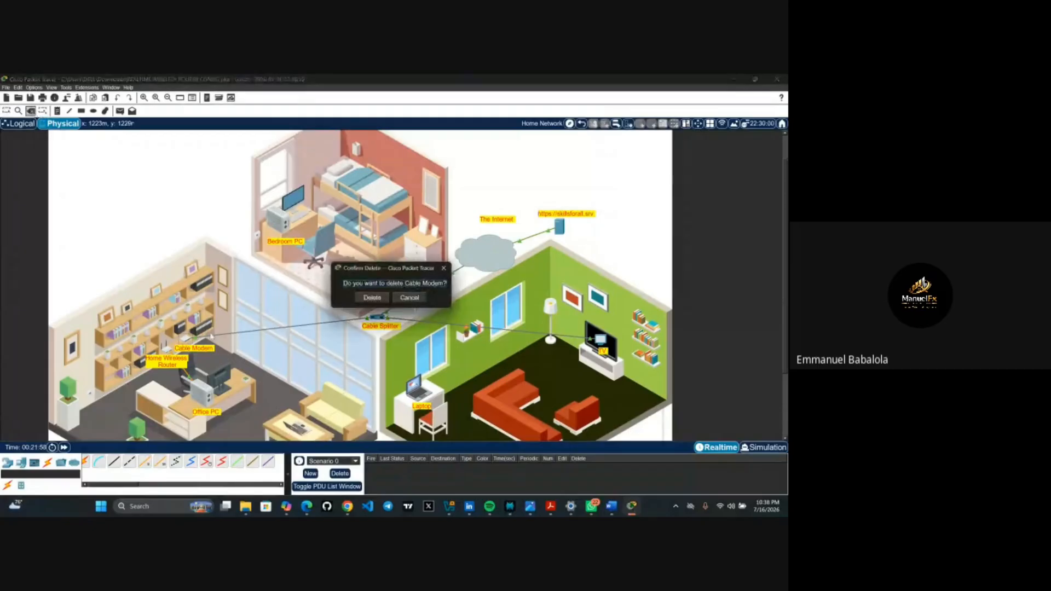
pyautogui.click(403, 298)
pyautogui.press('Escape')
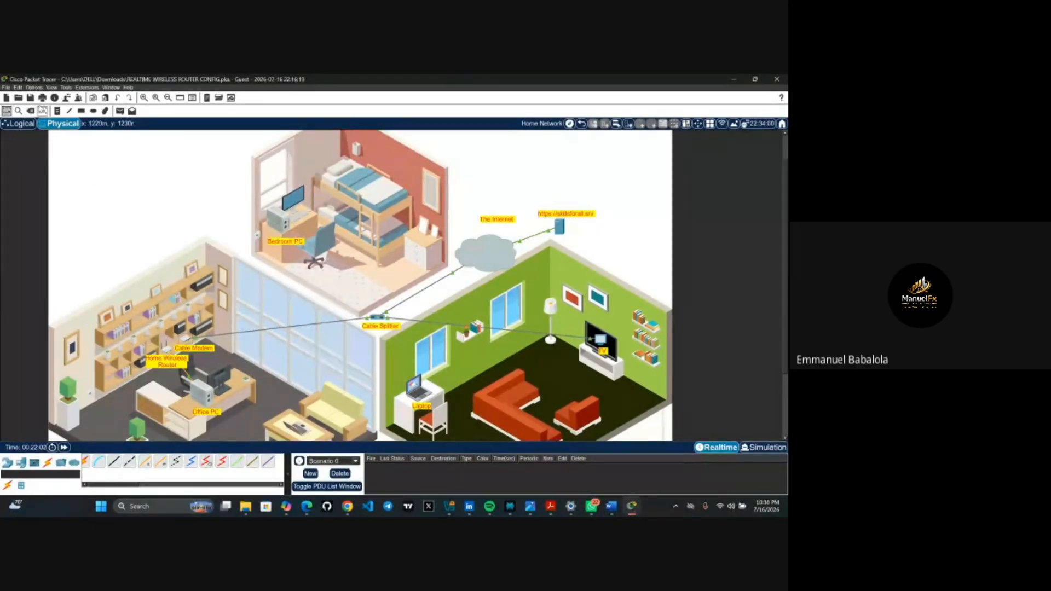
pyautogui.click(31, 110)
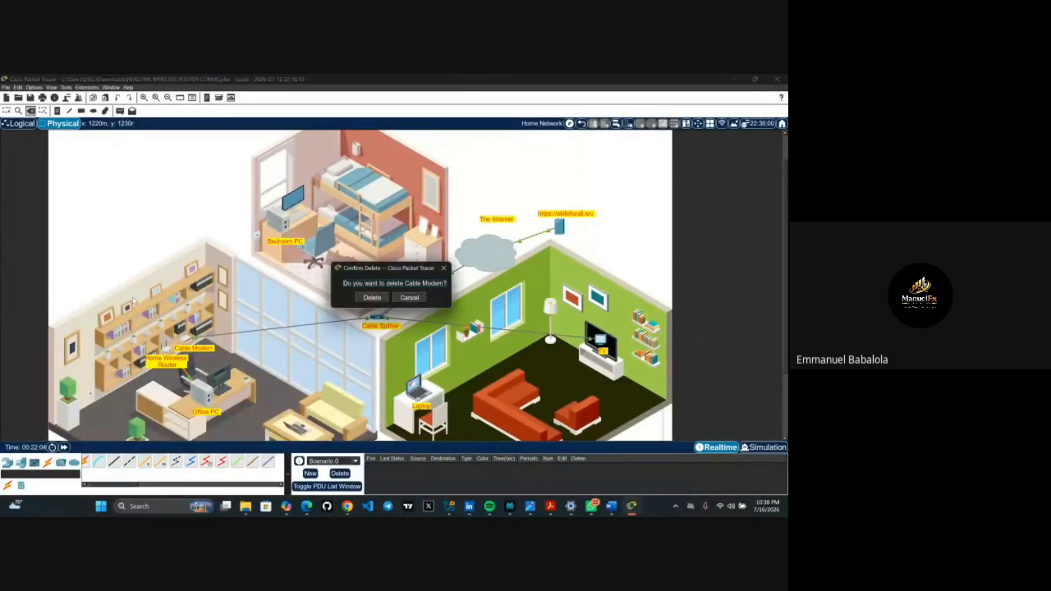
pyautogui.click(412, 300)
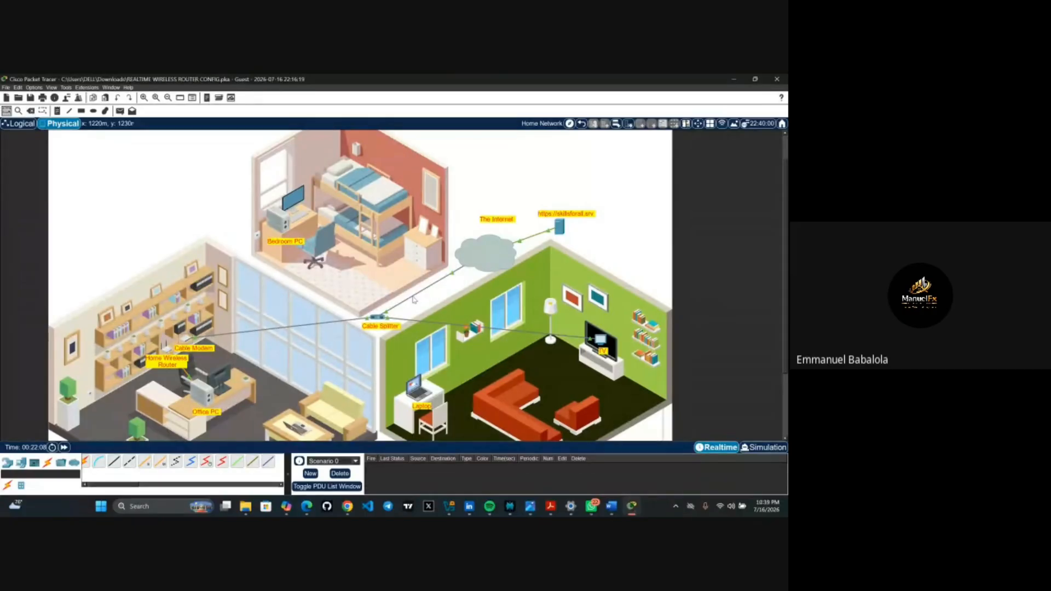
pyautogui.click(167, 351)
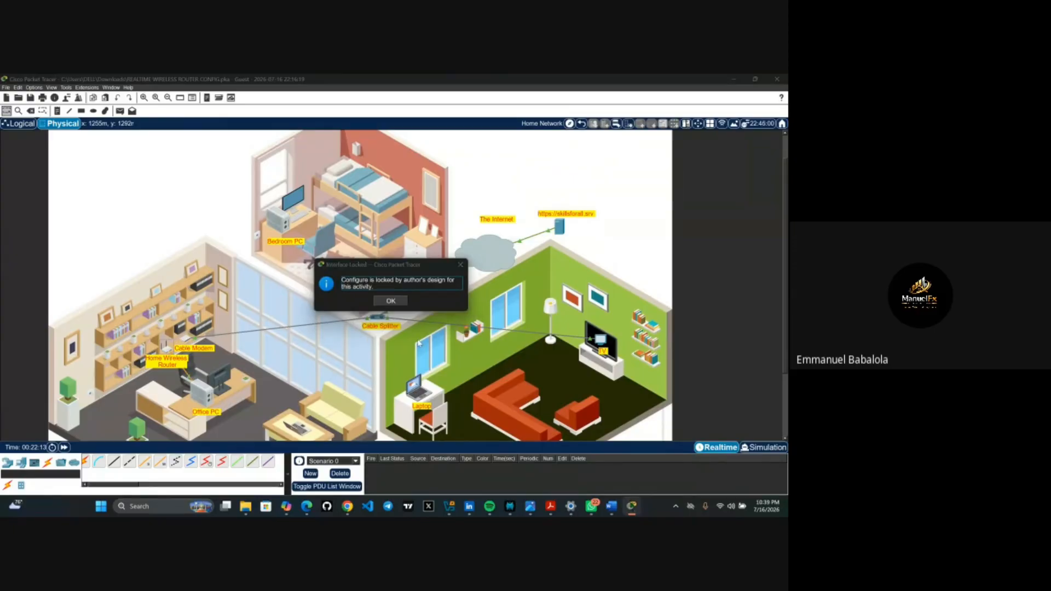
pyautogui.click(399, 305)
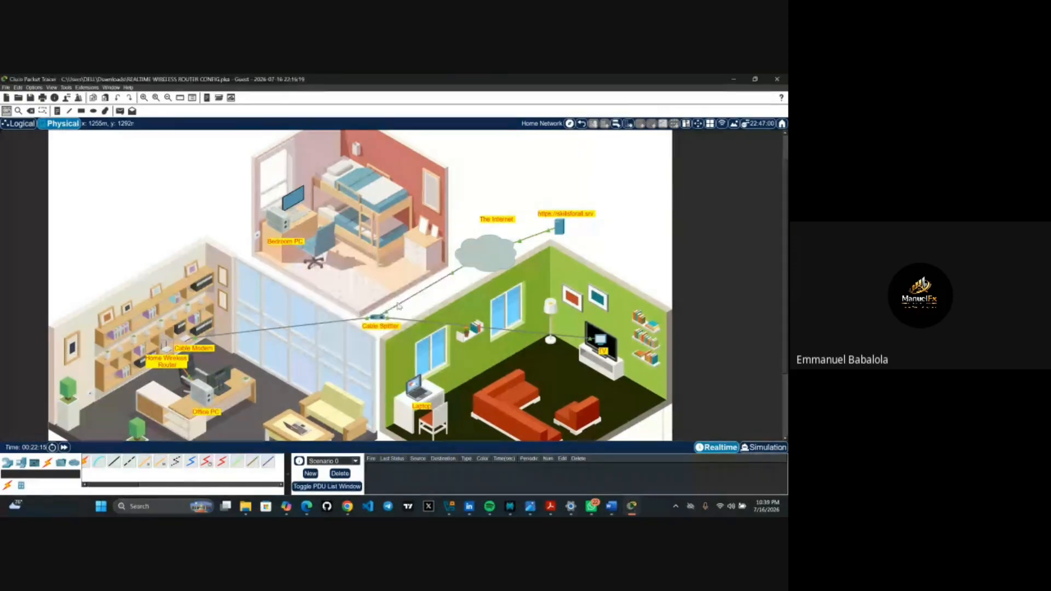
pyautogui.click(31, 111)
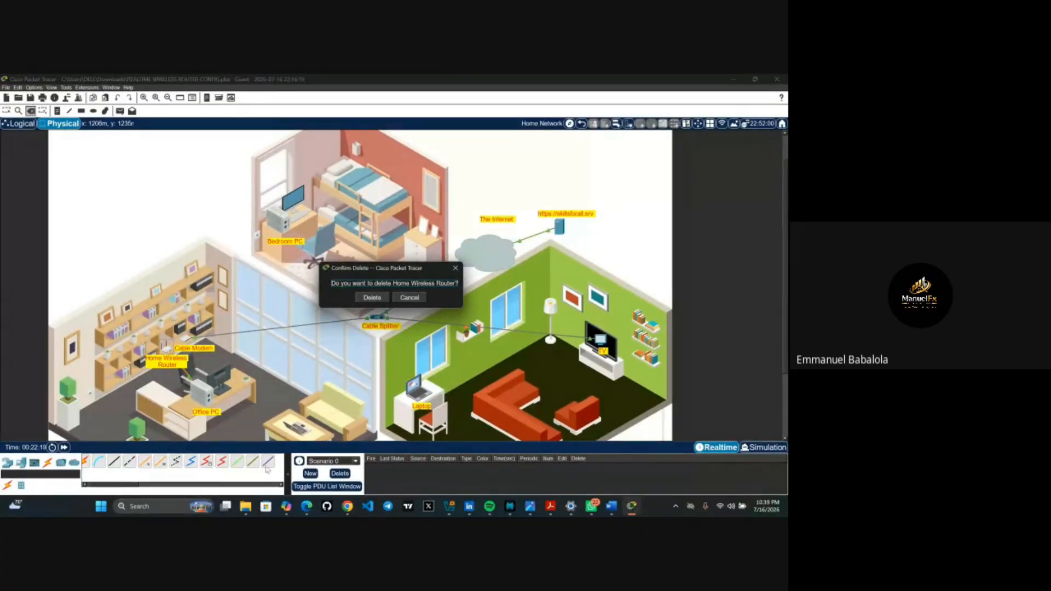
pyautogui.click(411, 299)
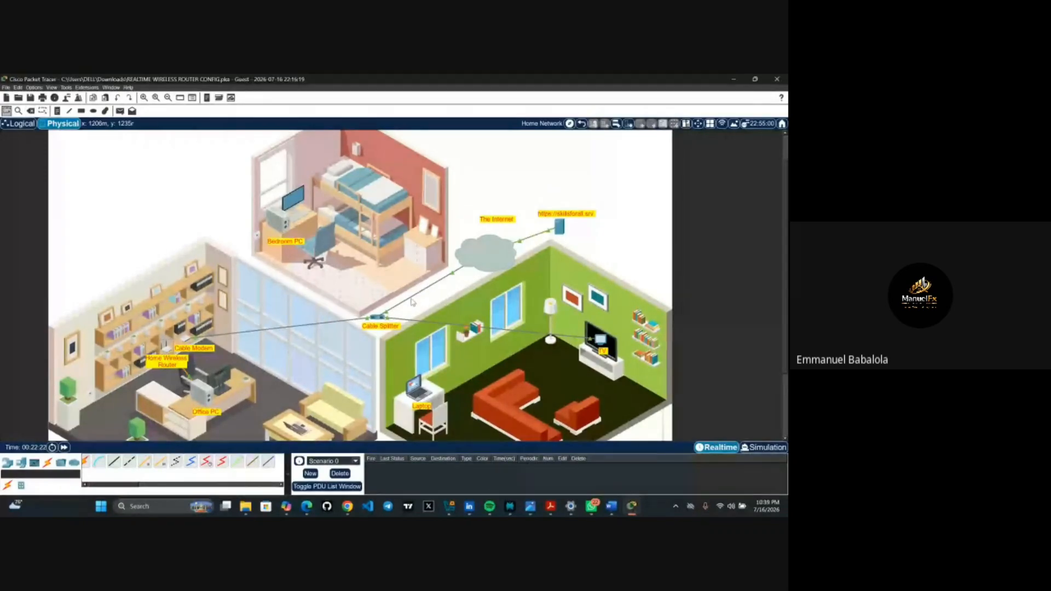
pyautogui.click(632, 506)
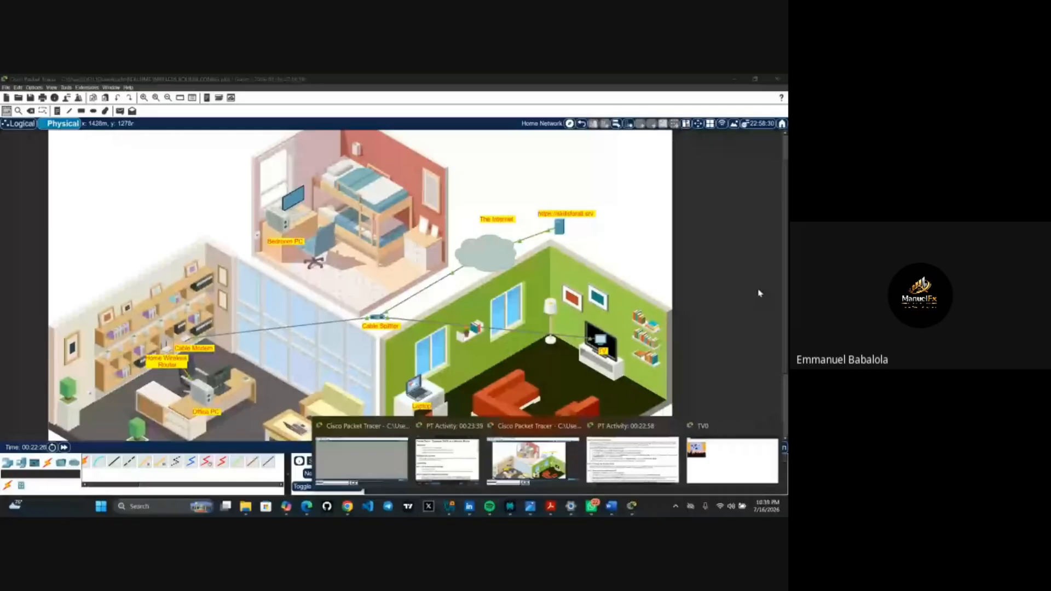
pyautogui.click(632, 460)
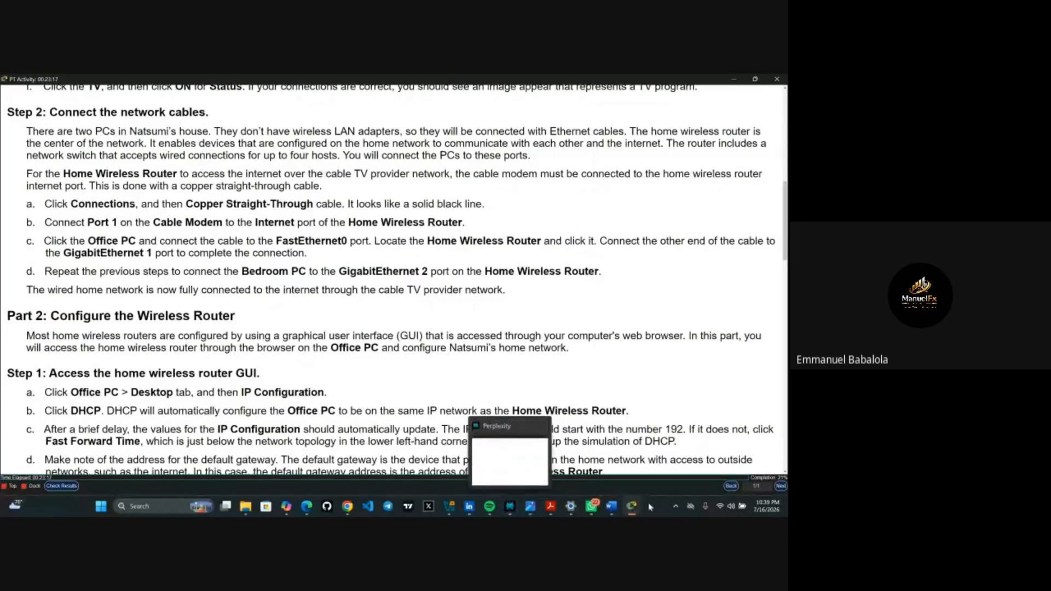
pyautogui.moveTo(632, 504)
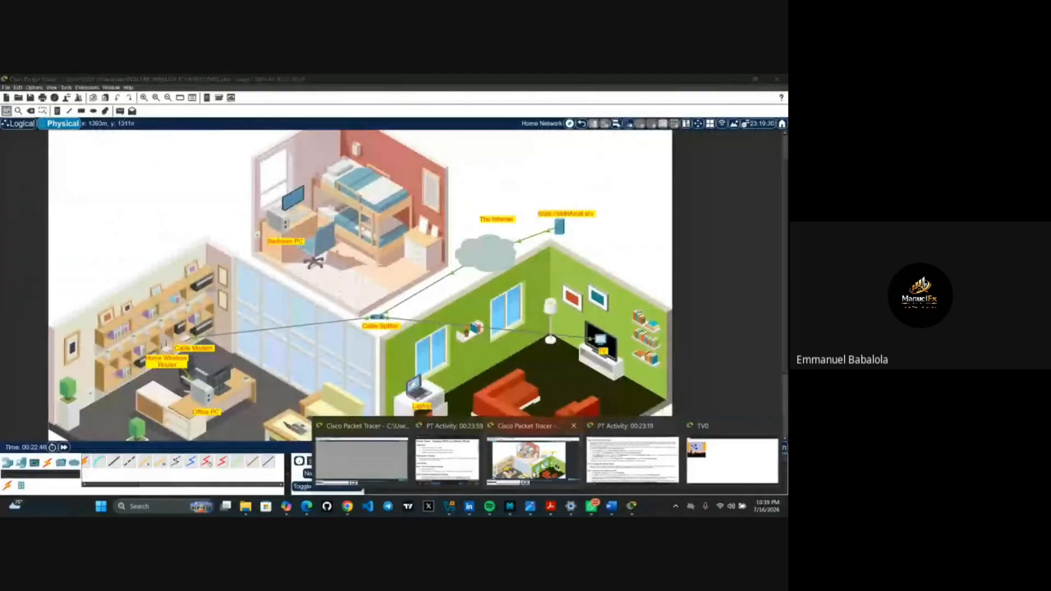
pyautogui.click(534, 459)
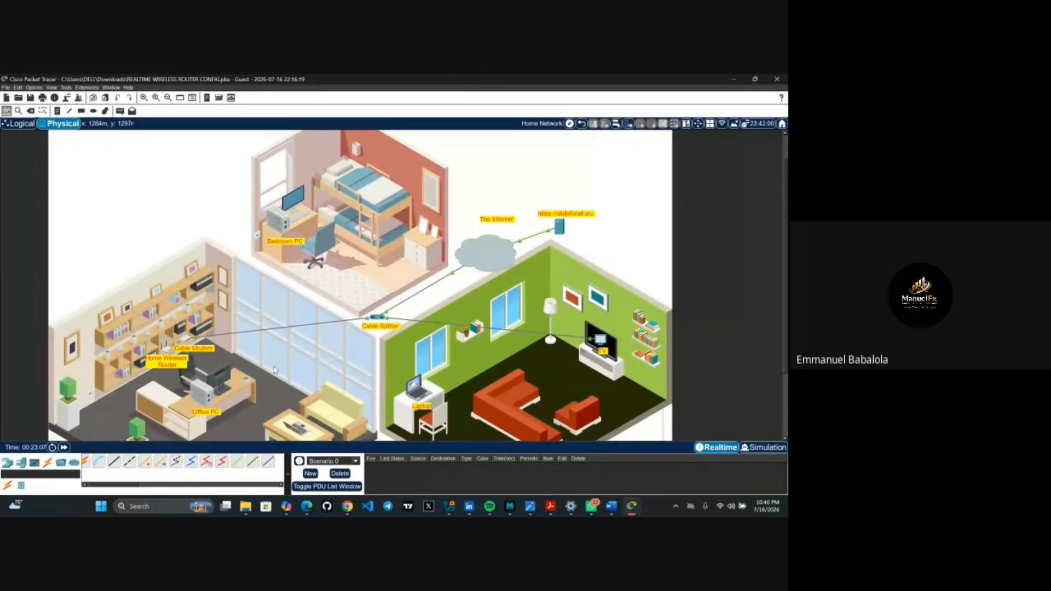
pyautogui.moveTo(630, 510)
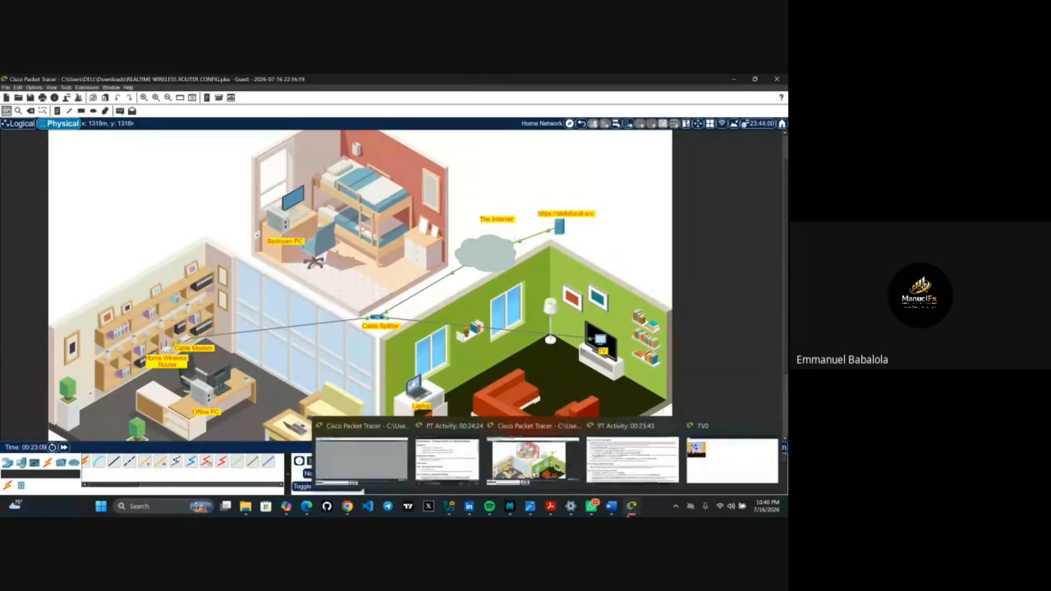
pyautogui.moveTo(599, 482)
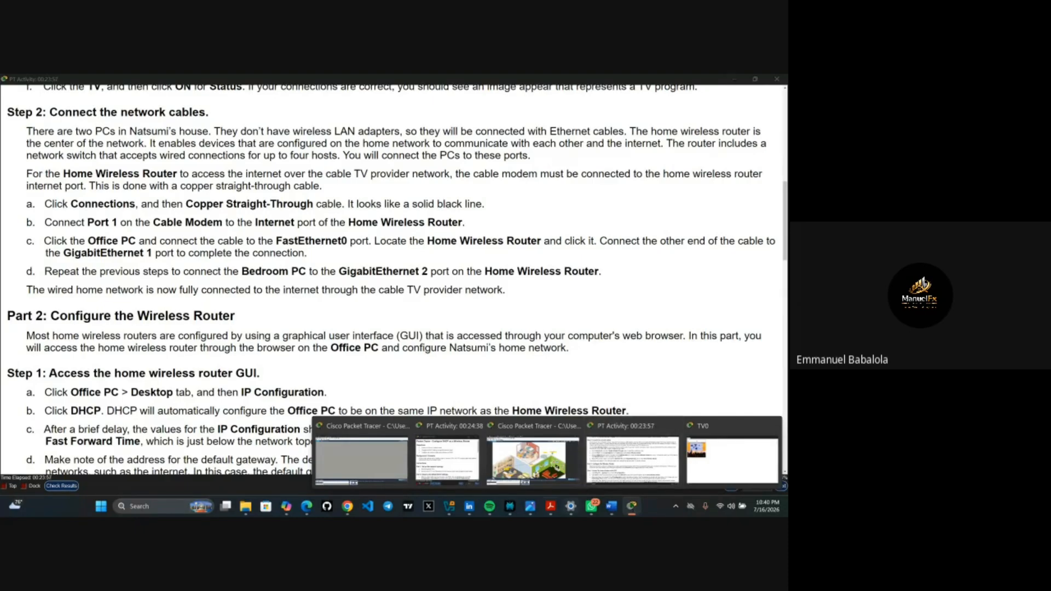
pyautogui.moveTo(552, 506)
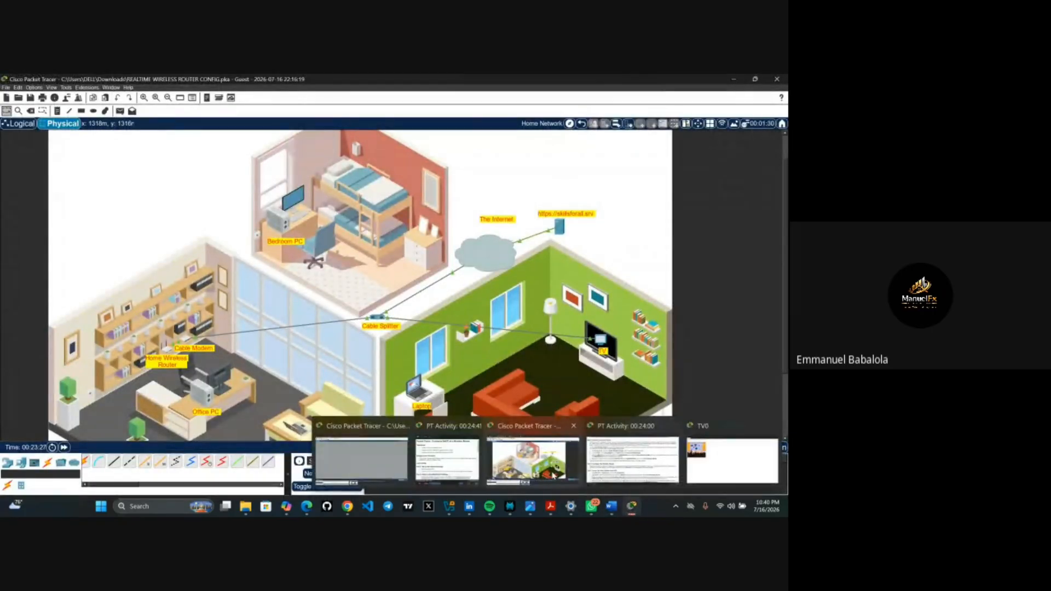
# - Run a copper cable from Office PC FastEthernet0 to a Home Wireless Router port
pyautogui.click(557, 478)
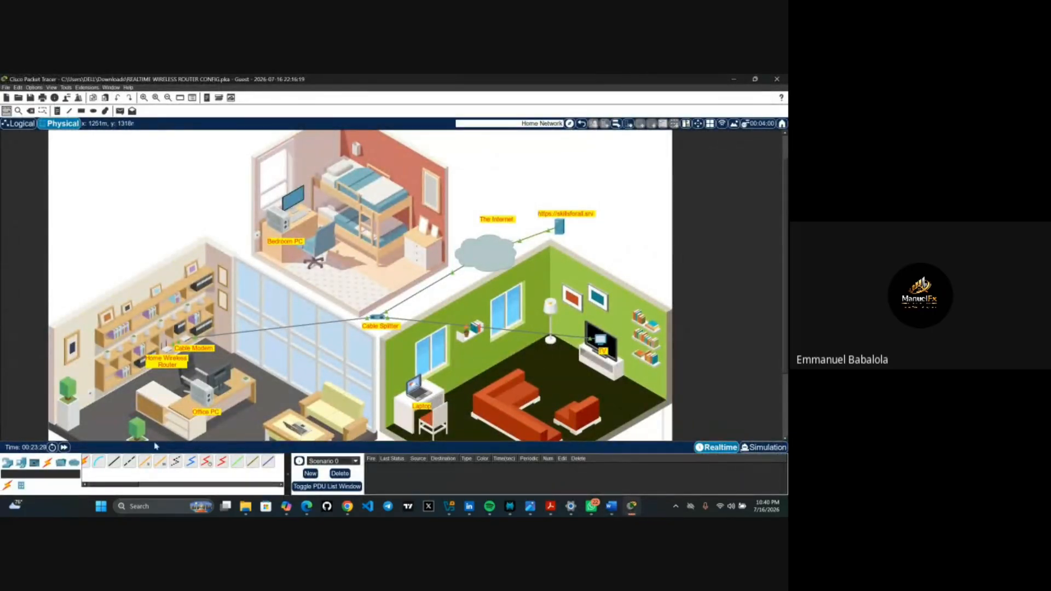
pyautogui.click(132, 463)
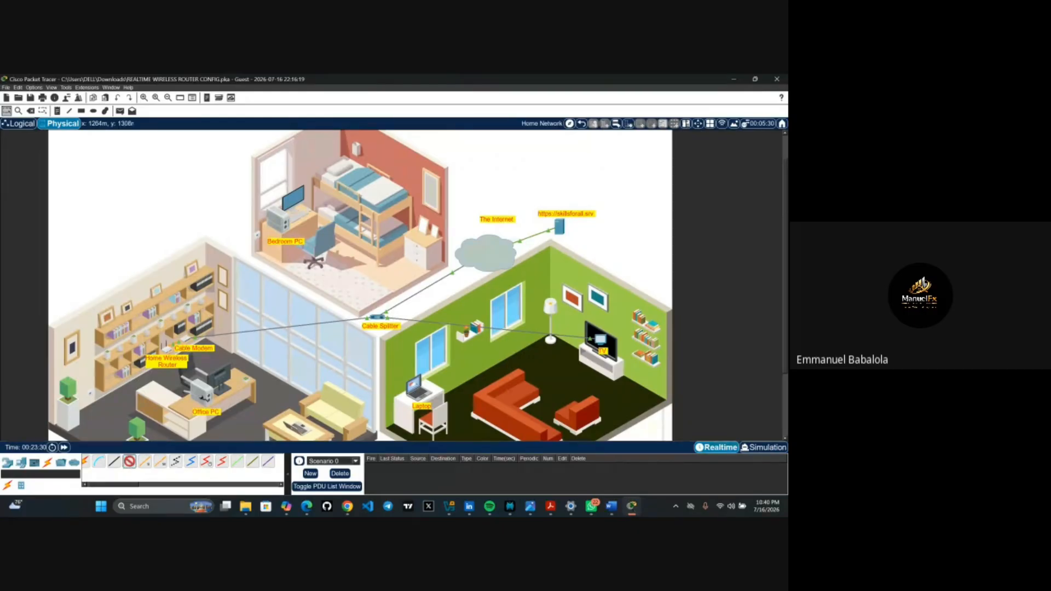
pyautogui.click(201, 394)
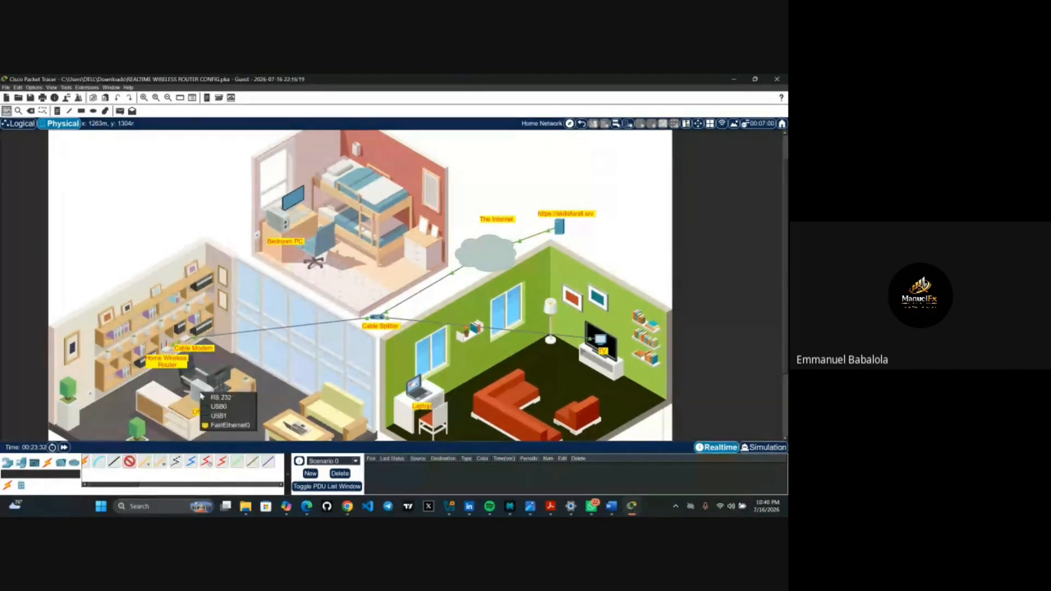
pyautogui.click(226, 426)
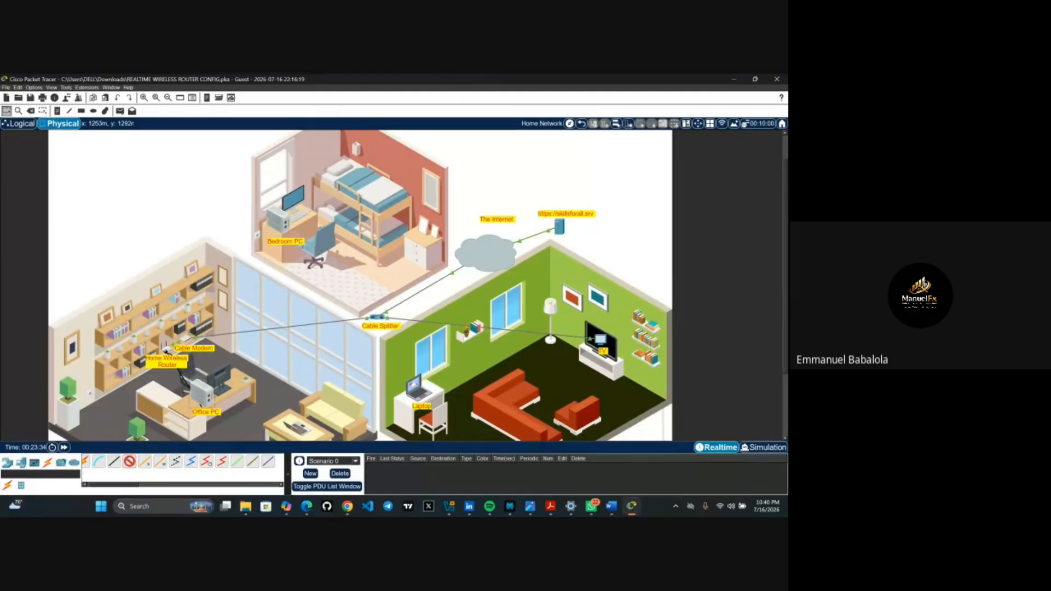
pyautogui.click(166, 349)
pyautogui.click(180, 360)
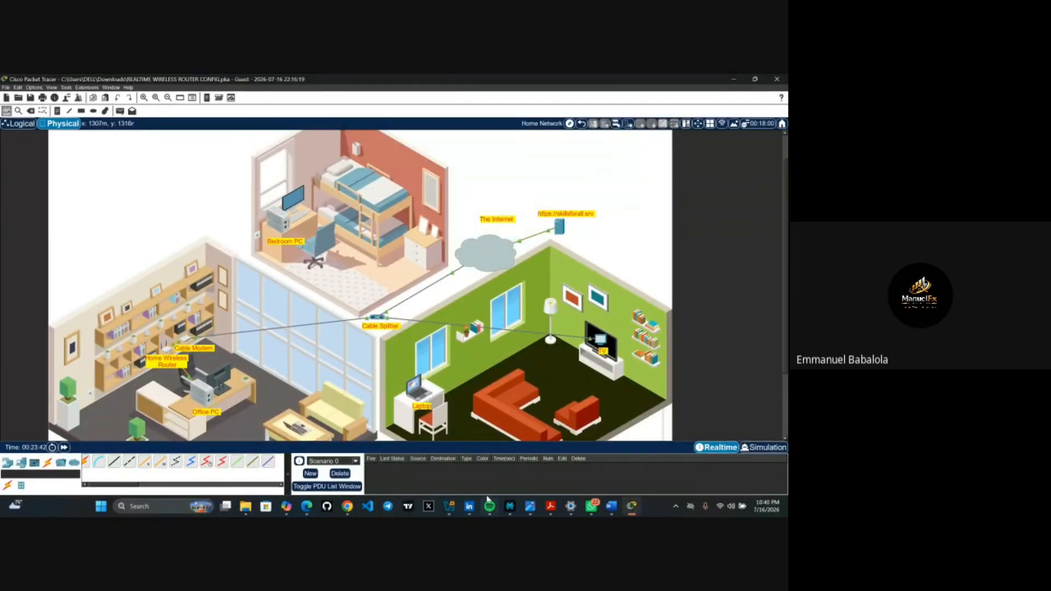
pyautogui.moveTo(488, 499)
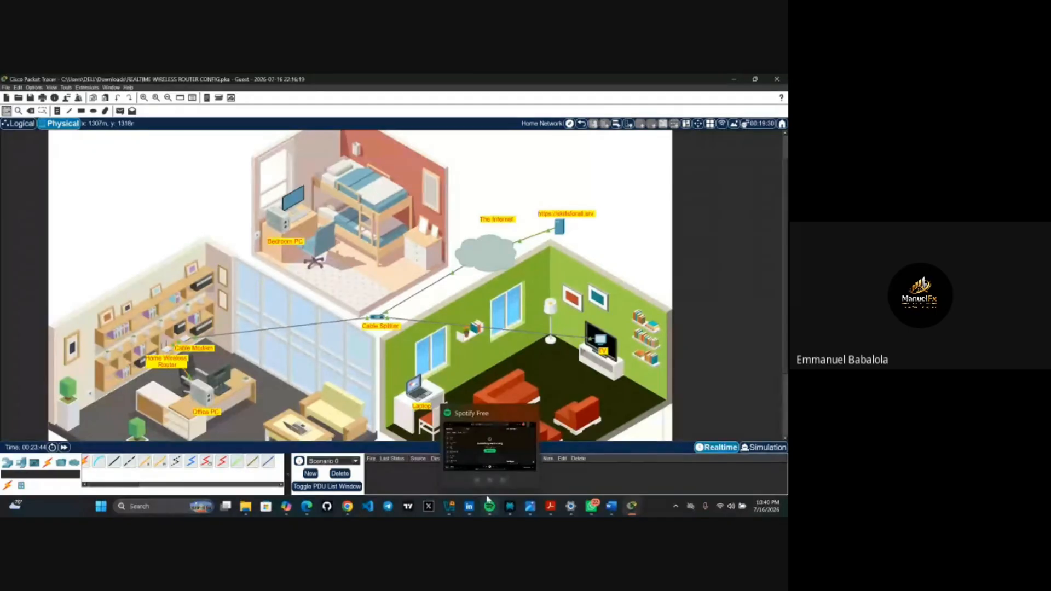
pyautogui.moveTo(631, 506)
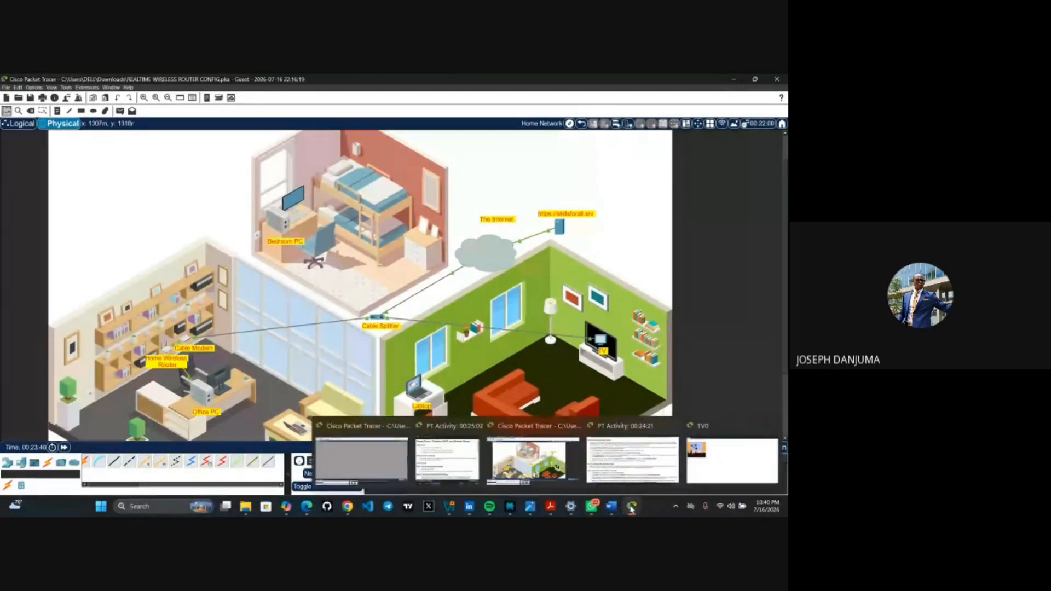
pyautogui.moveTo(638, 463)
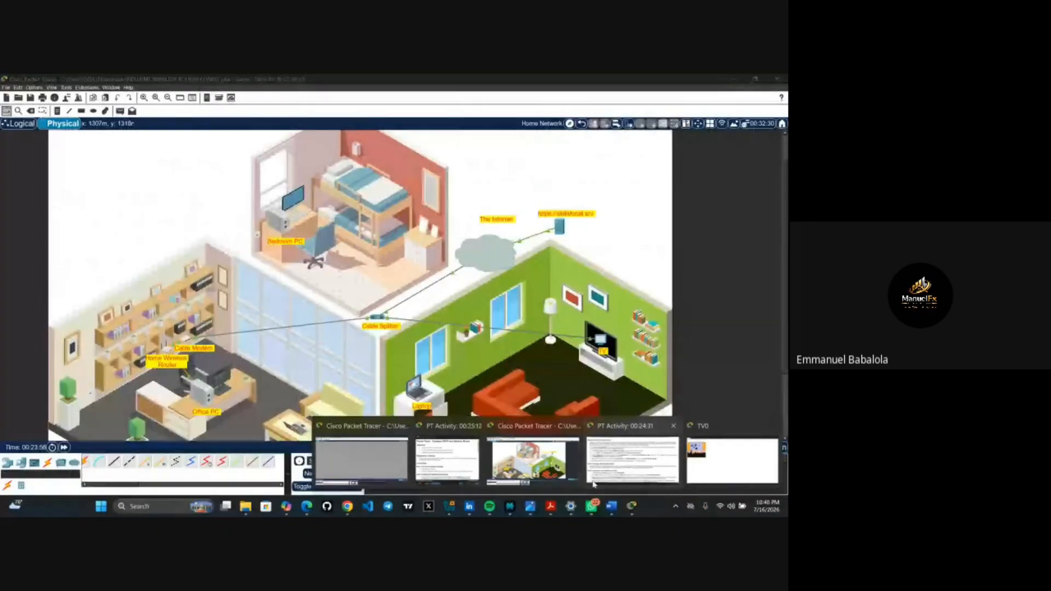
pyautogui.click(531, 460)
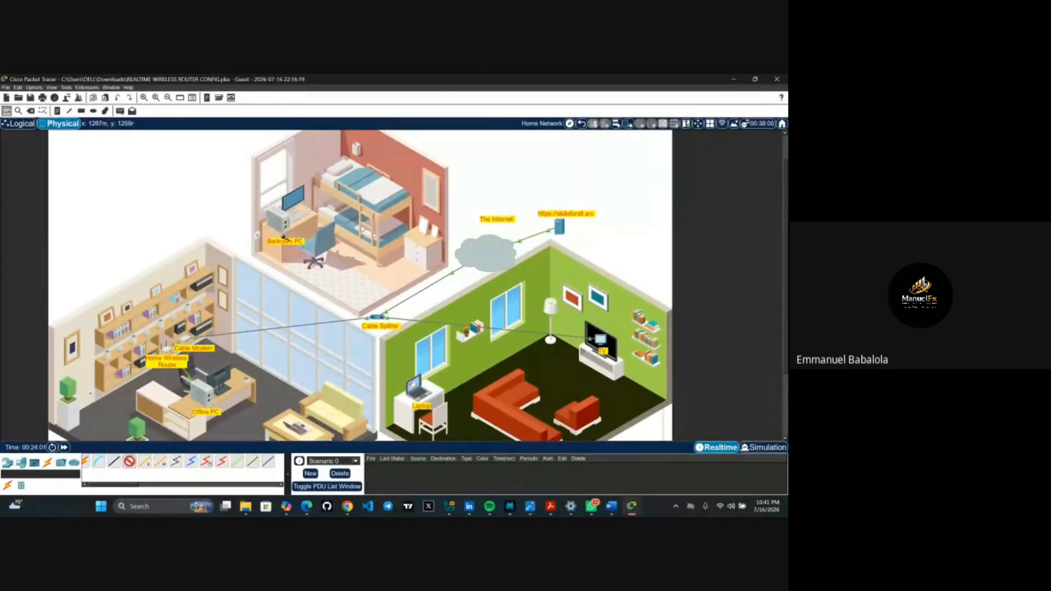
# - Cable the Bedroom PC's FastEthernet0 to a GigabitEthernet port on the Home Wireless Router
pyautogui.click(282, 219)
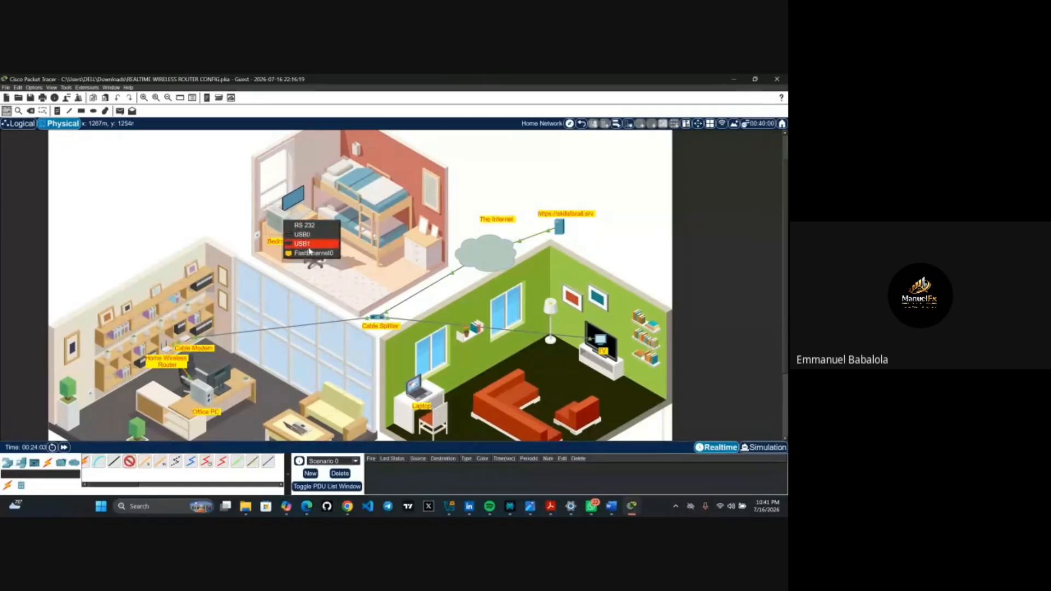
pyautogui.click(308, 252)
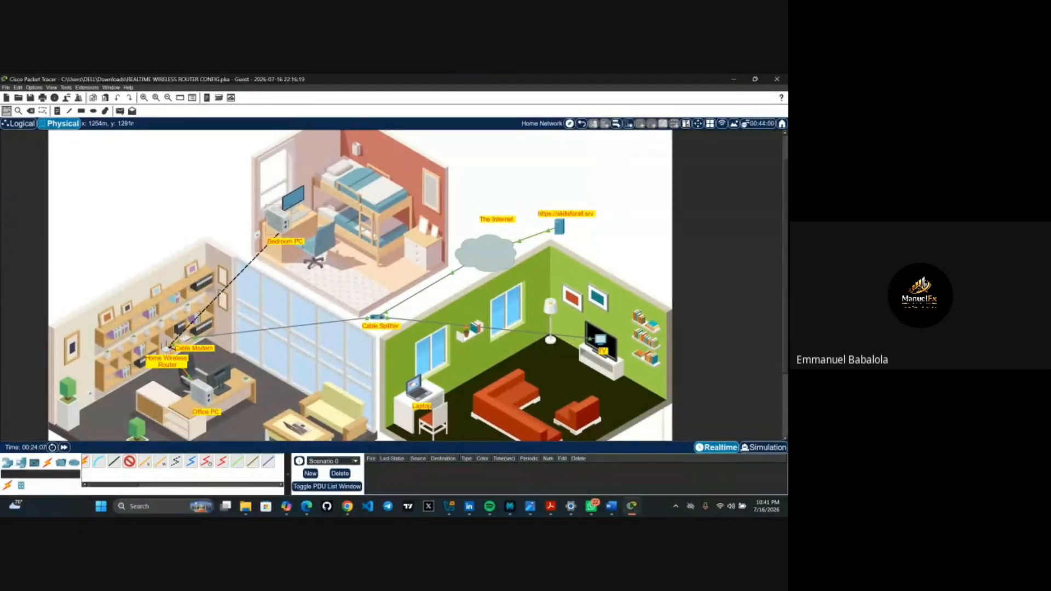
pyautogui.click(168, 351)
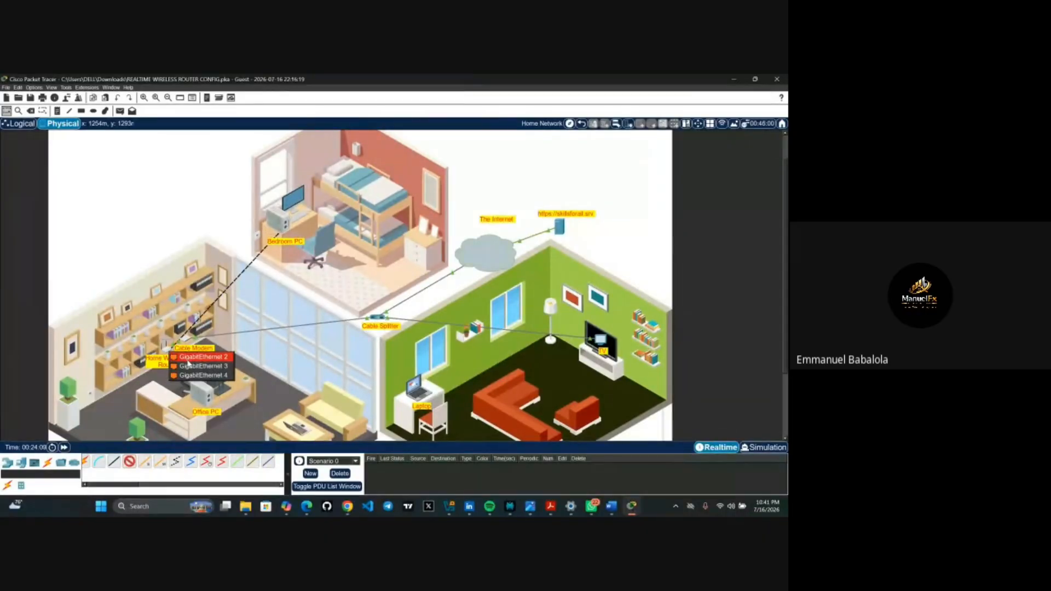
pyautogui.click(192, 360)
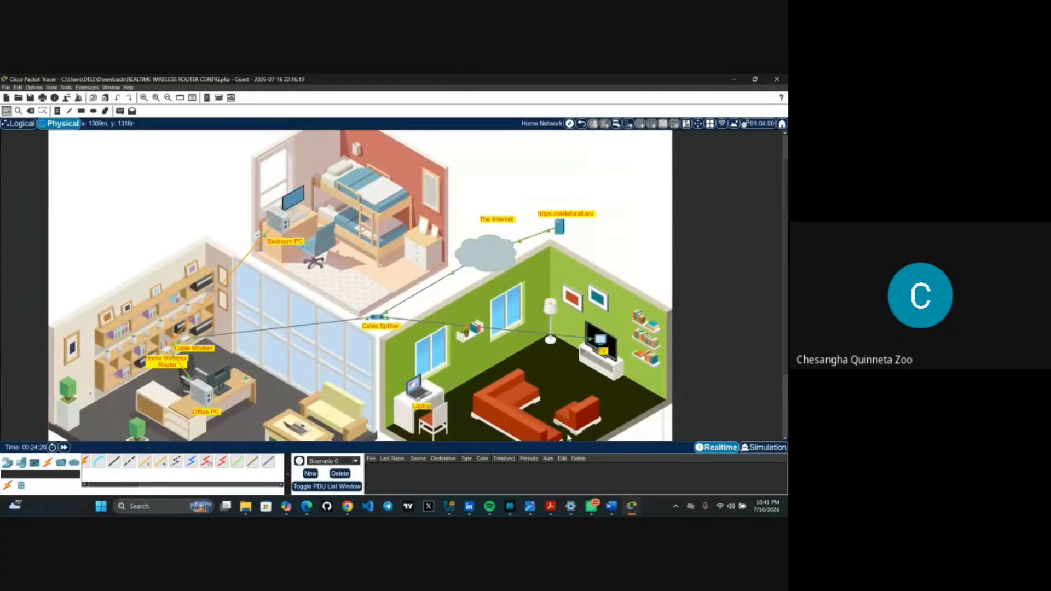
# - Delete the Bedroom PC cable and the router-to-Office PC cable with the Delete tool
pyautogui.scroll(5, 321, 315)
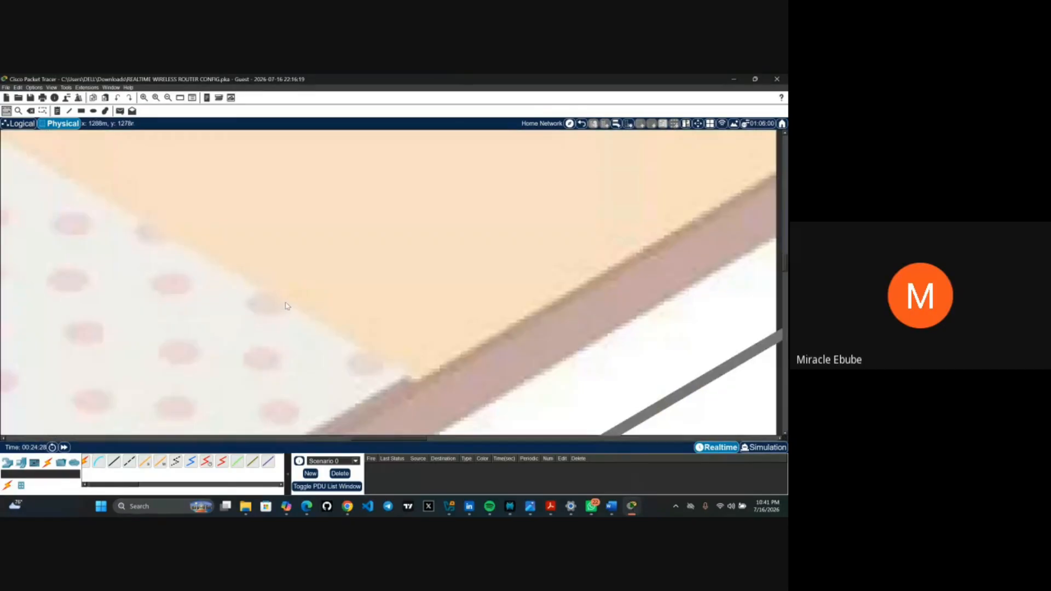
pyautogui.scroll(-6, 285, 305)
pyautogui.scroll(2, 286, 306)
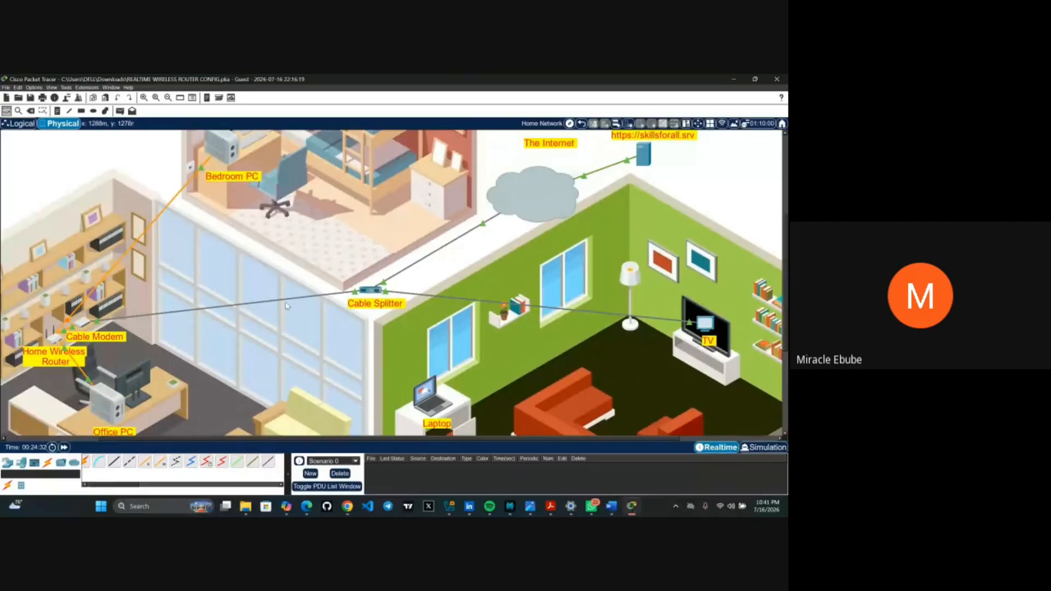
pyautogui.scroll(1, 285, 305)
pyautogui.scroll(-4, 286, 305)
pyautogui.scroll(3, 285, 306)
pyautogui.click(30, 111)
pyautogui.click(118, 268)
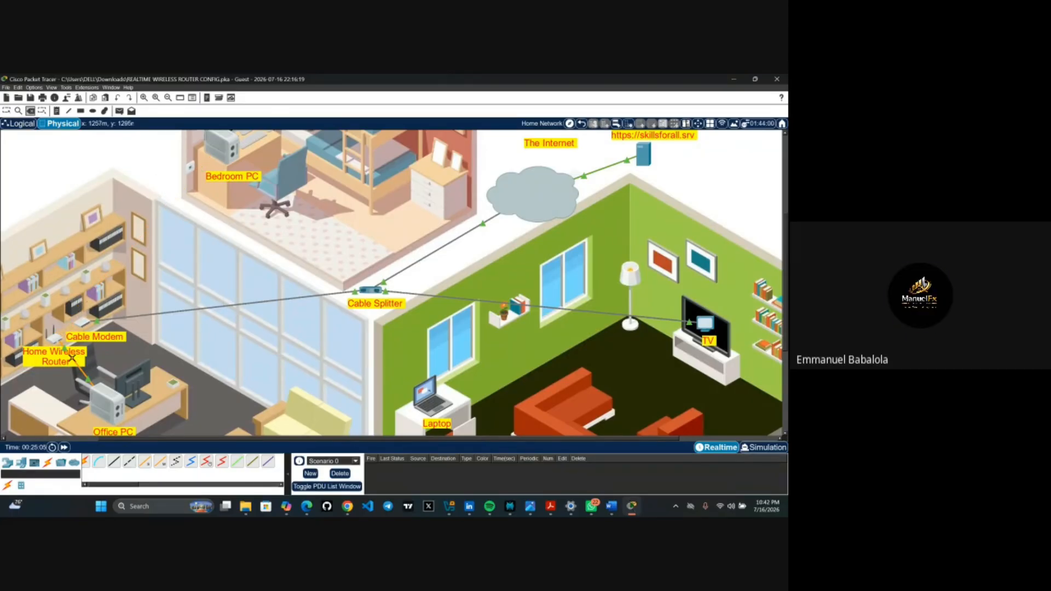
pyautogui.click(80, 378)
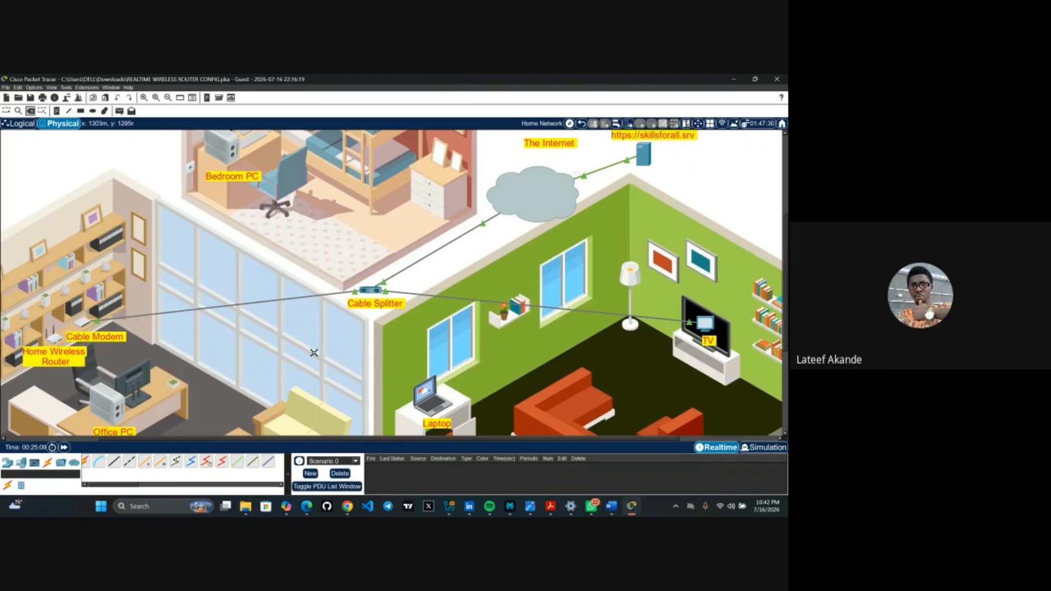
pyautogui.scroll(-2, 314, 352)
pyautogui.scroll(2, 314, 353)
pyautogui.scroll(-2, 314, 352)
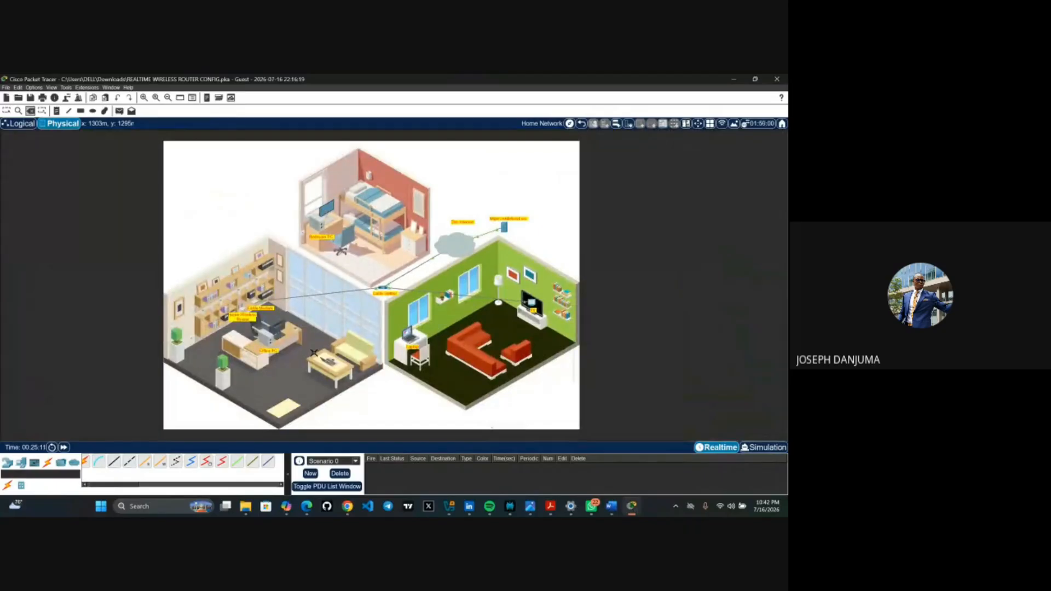
pyautogui.scroll(2, 313, 353)
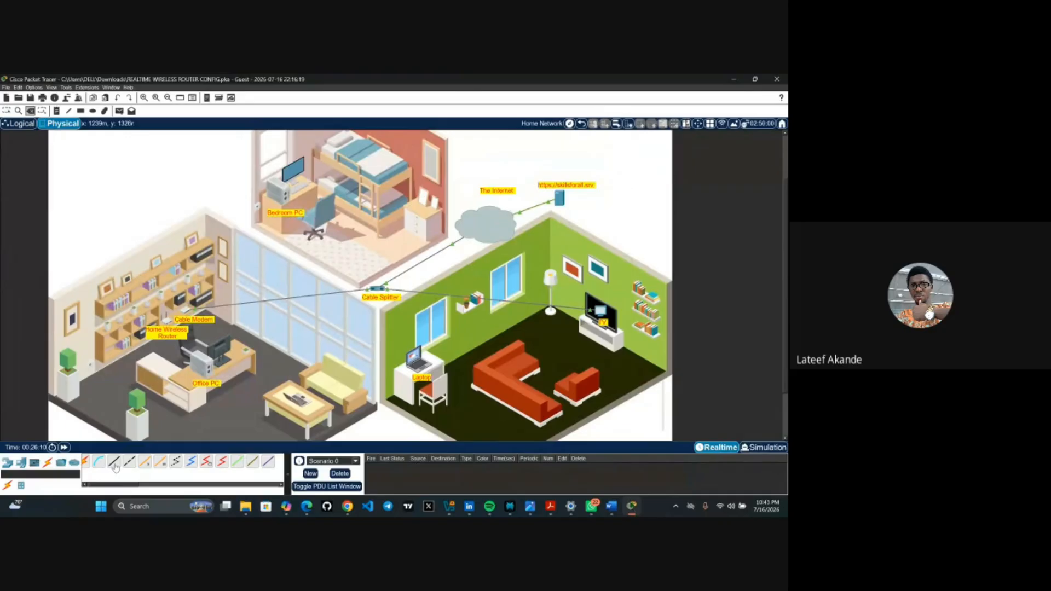
# - Link Cable Modem Port 1 to a Home Wireless Router port with a copper straight-through cable
pyautogui.click(114, 464)
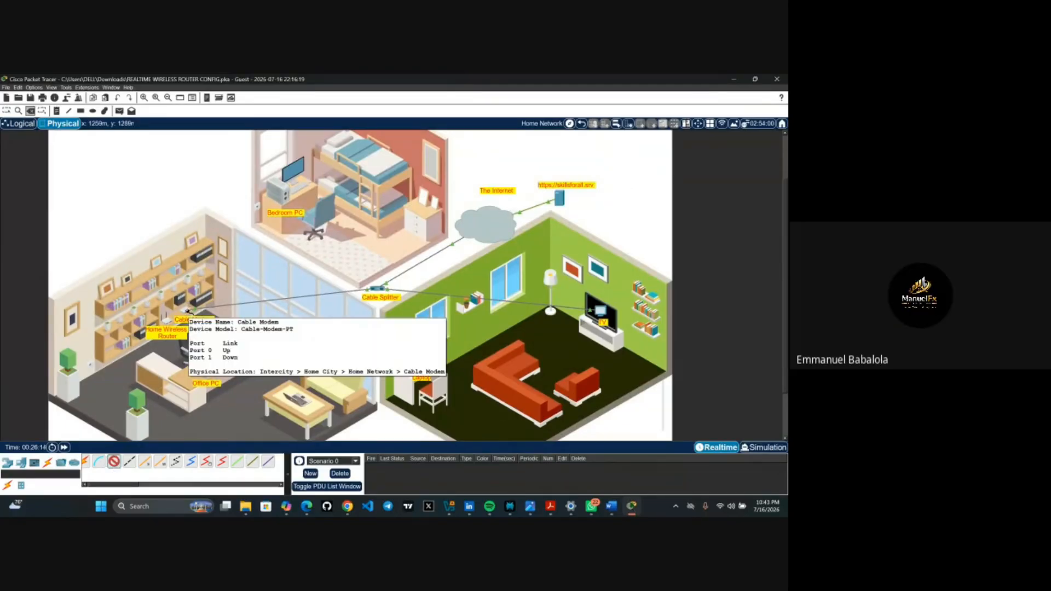
pyautogui.click(188, 312)
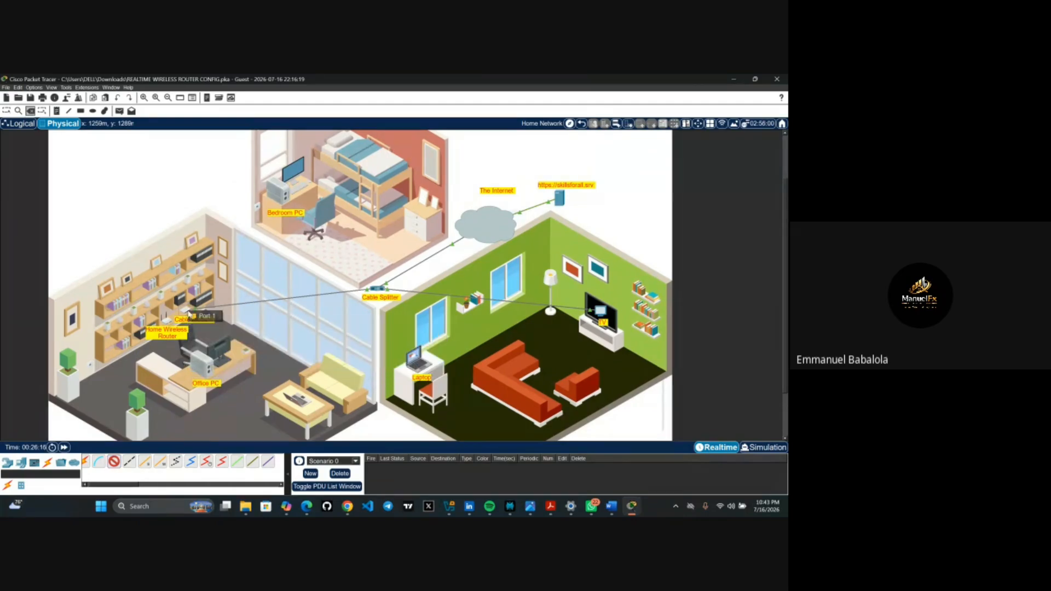
pyautogui.click(206, 318)
pyautogui.click(168, 323)
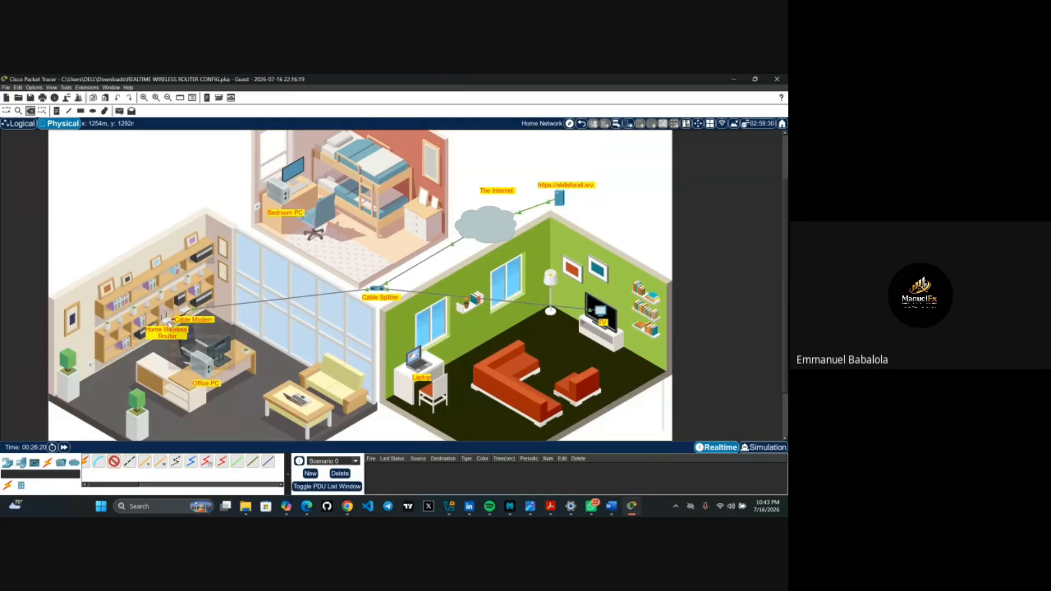
pyautogui.click(182, 330)
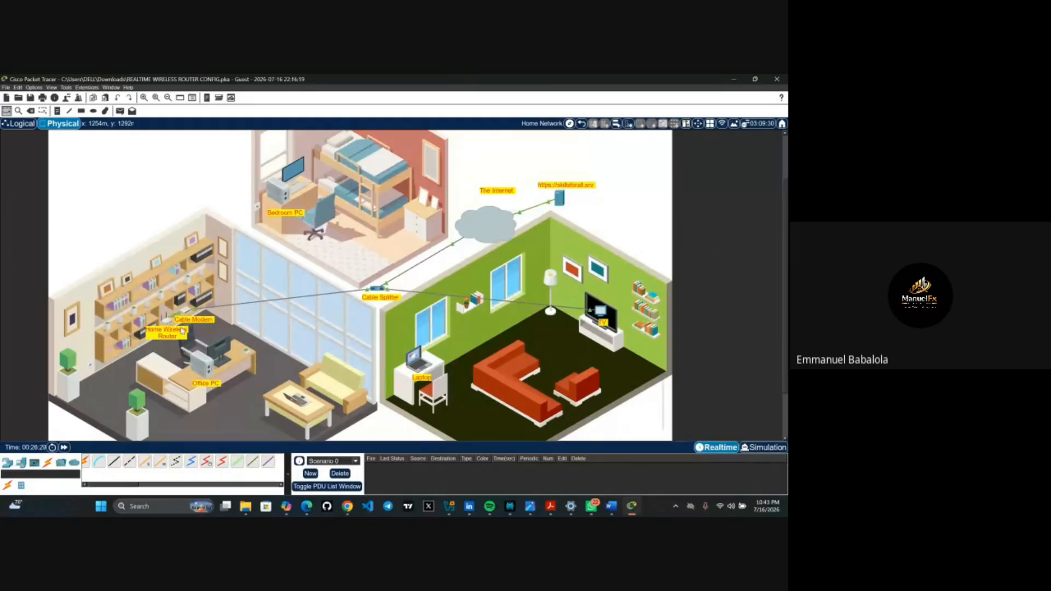
pyautogui.scroll(2, 182, 331)
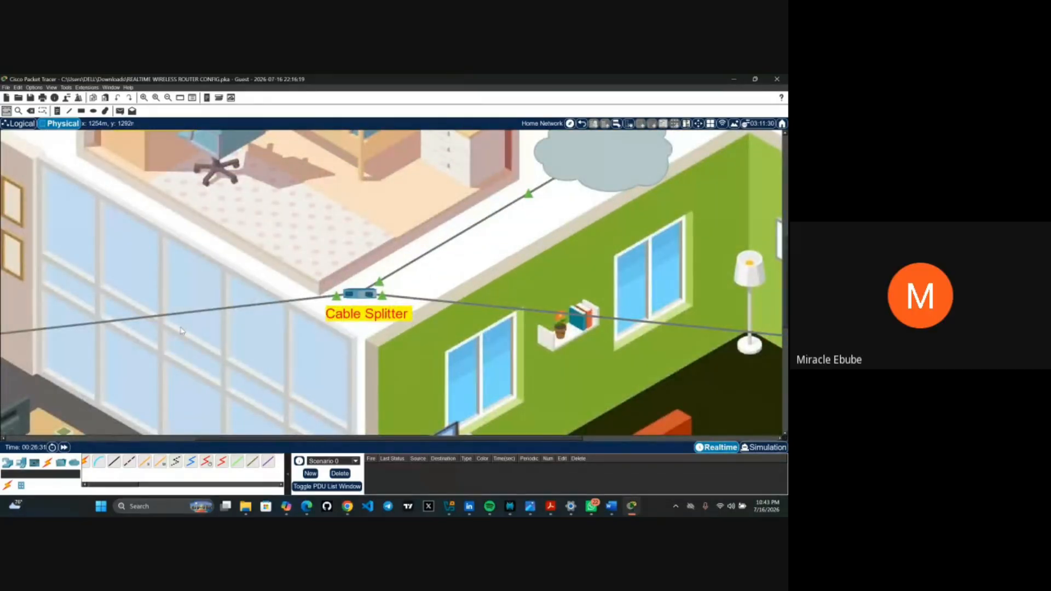
pyautogui.scroll(-1, 182, 330)
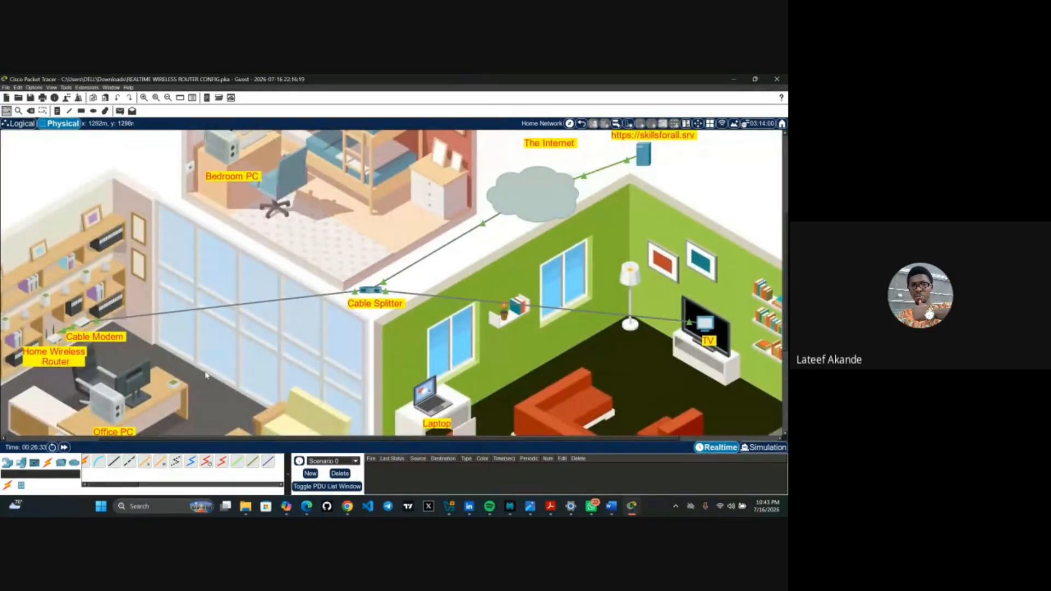
pyautogui.scroll(-3, 205, 375)
pyautogui.scroll(1, 205, 375)
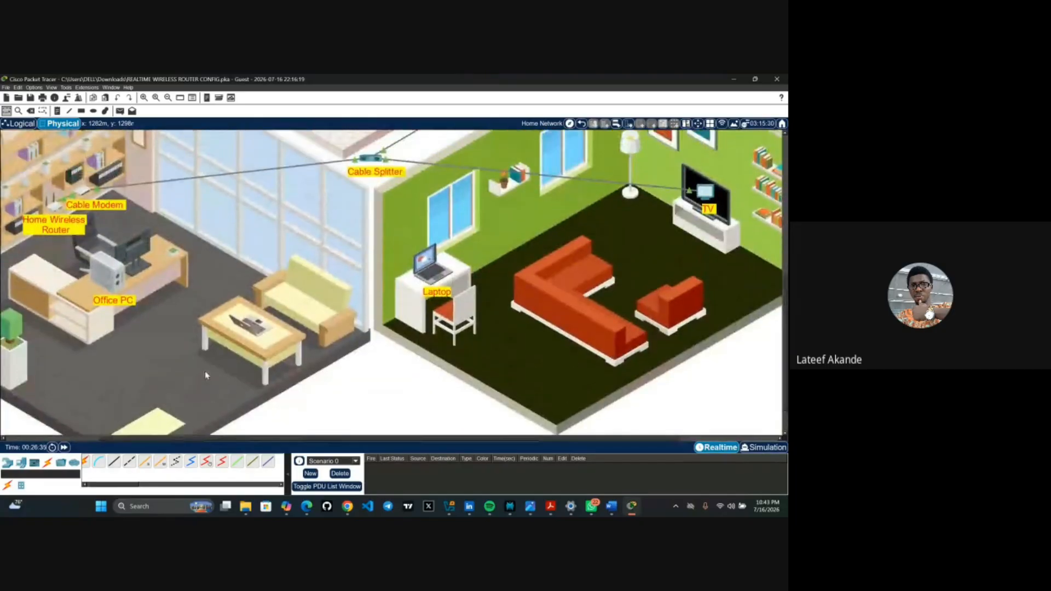
pyautogui.scroll(3, 205, 375)
pyautogui.scroll(-3, 206, 376)
pyautogui.scroll(2, 206, 376)
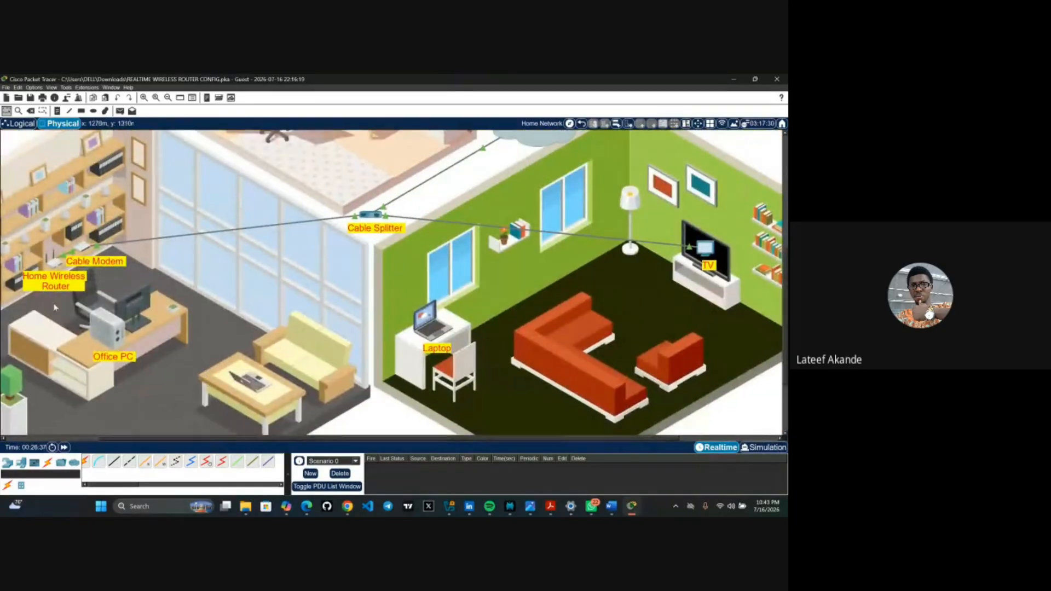
pyautogui.scroll(3, 24, 211)
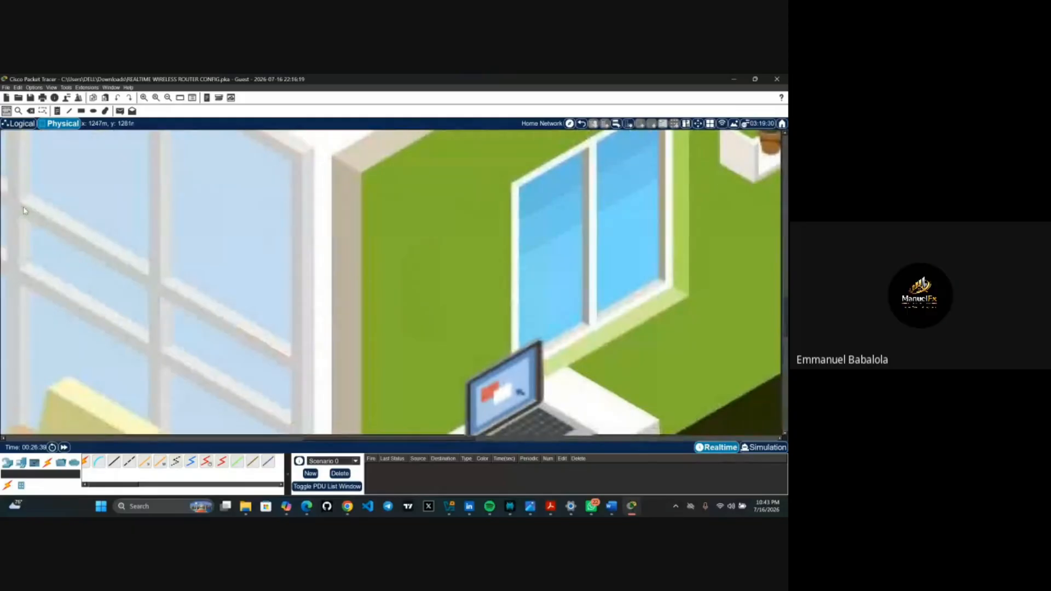
pyautogui.moveTo(201, 321); pyautogui.dragTo(395, 296)
pyautogui.scroll(-3, 223, 223)
pyautogui.scroll(1, 392, 285)
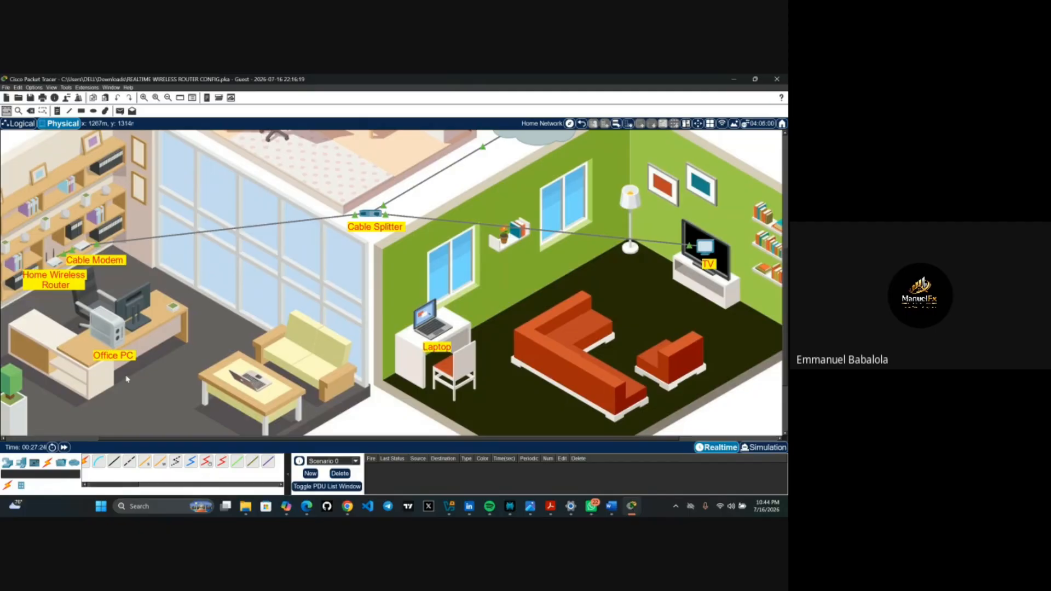
# - Wire Office PC FastEthernet0 to router GigabitEthernet 1 with a copper straight-through cable
pyautogui.click(120, 464)
pyautogui.click(112, 317)
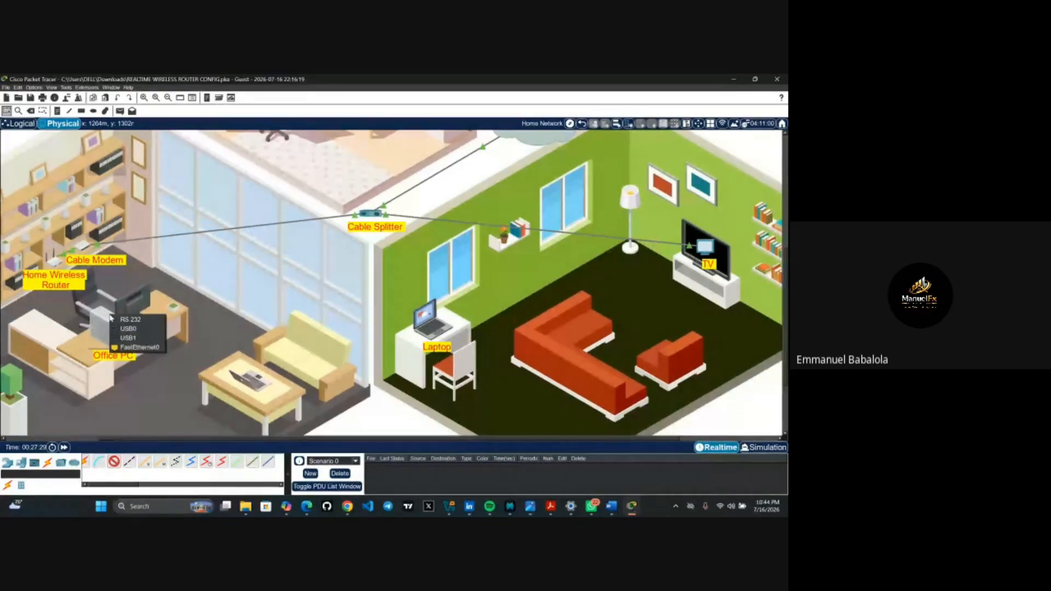
pyautogui.click(139, 349)
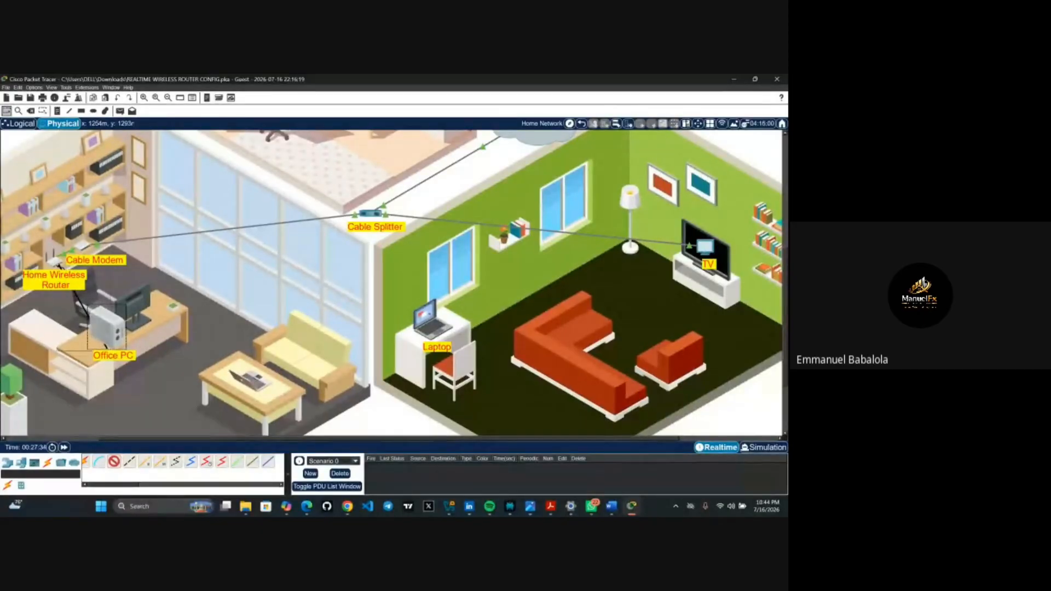
pyautogui.moveTo(57, 265)
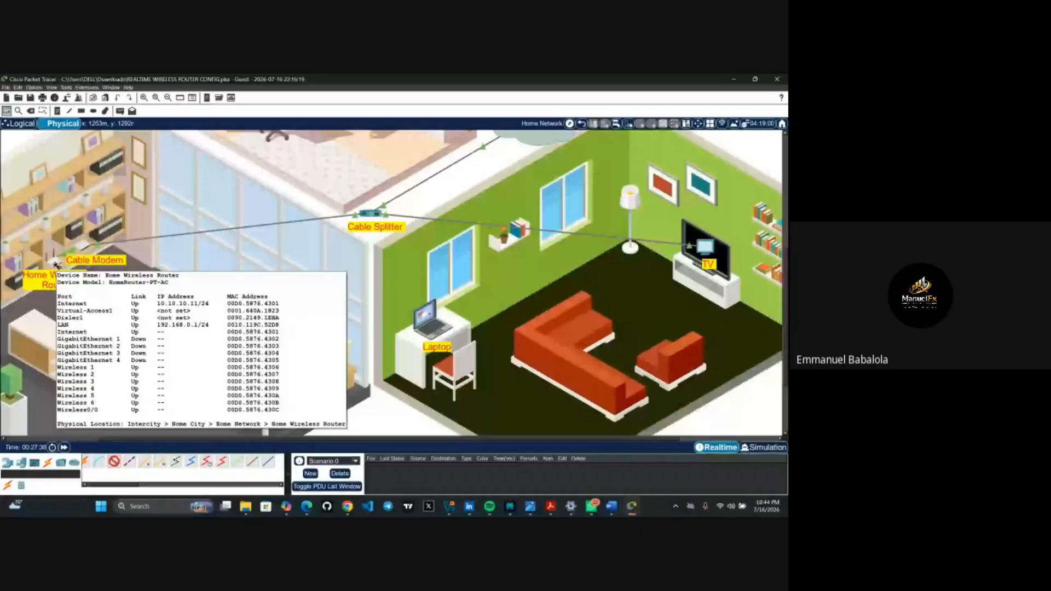
pyautogui.click(57, 265)
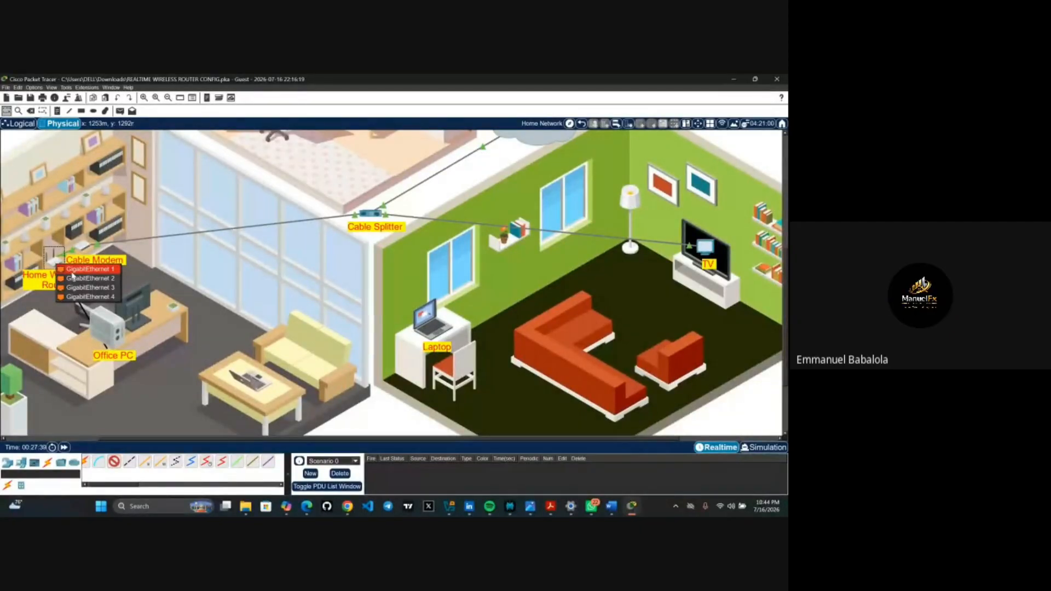
pyautogui.click(73, 275)
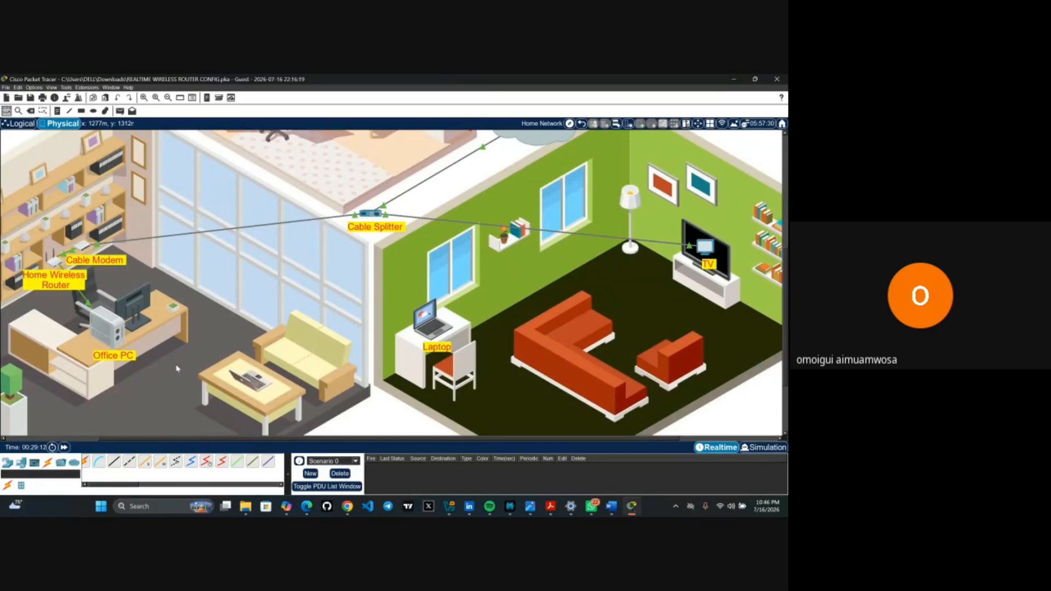
# - Pick a cable from the Connections panel for the next device link
pyautogui.scroll(3, 176, 368)
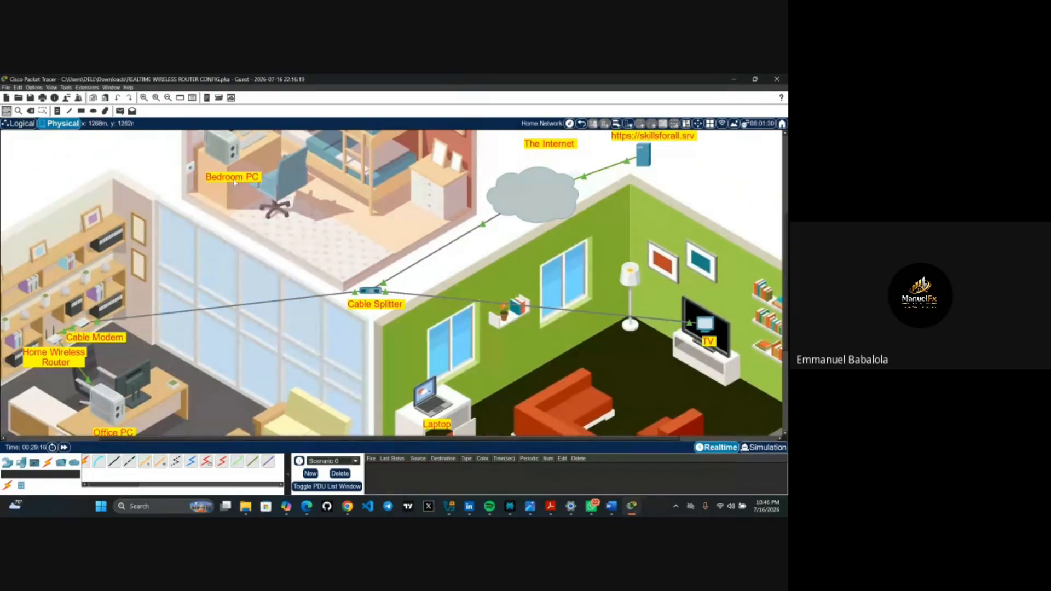
pyautogui.moveTo(236, 161)
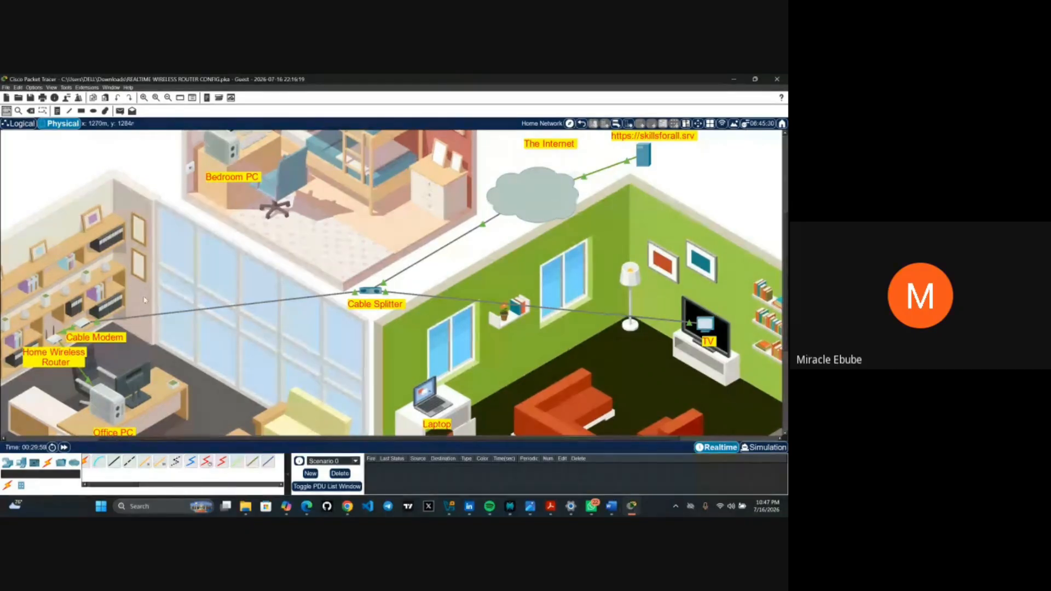
pyautogui.click(115, 462)
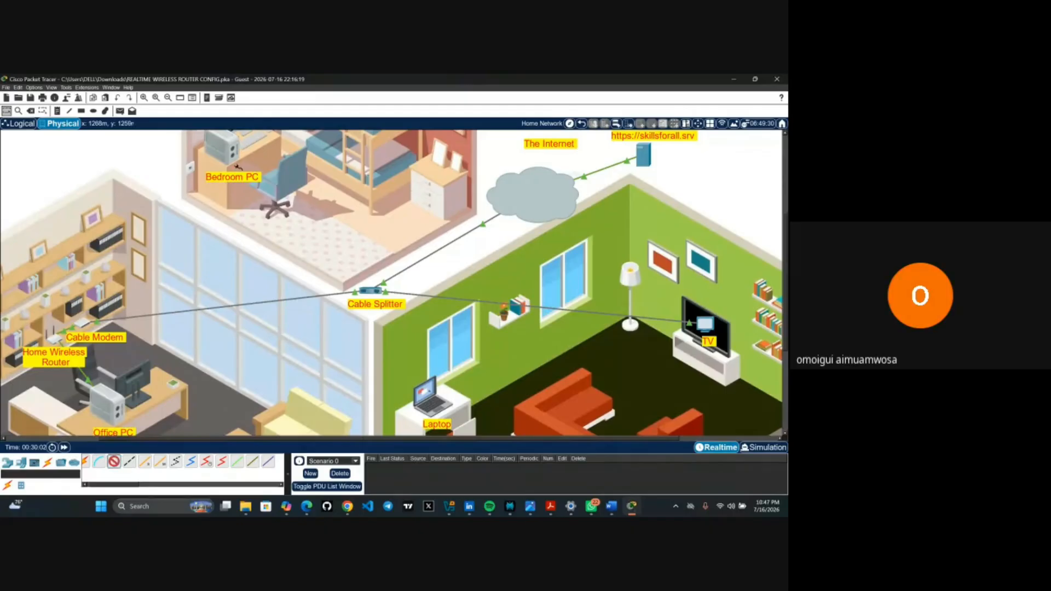
pyautogui.click(232, 157)
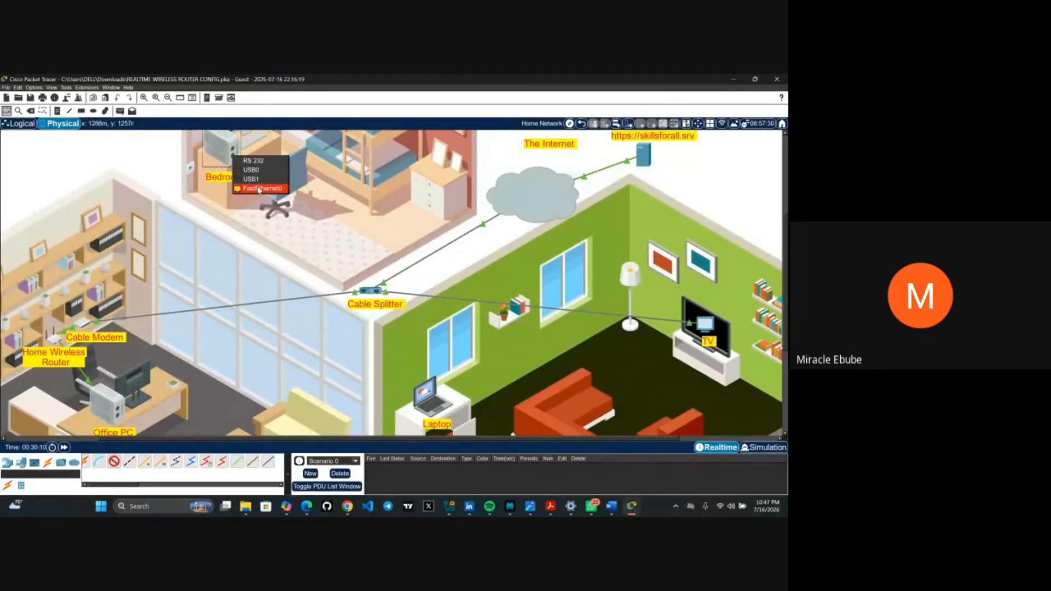
pyautogui.click(240, 228)
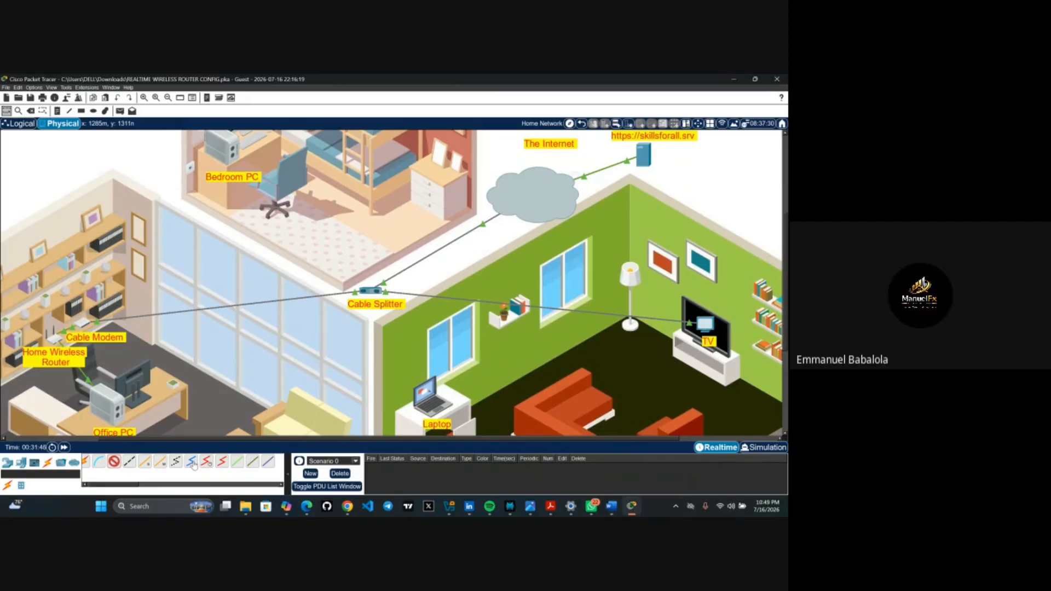
# - Cable Bedroom PC FastEthernet0 to Home Wireless Router GigabitEthernet 2 with copper straight-through
pyautogui.click(114, 463)
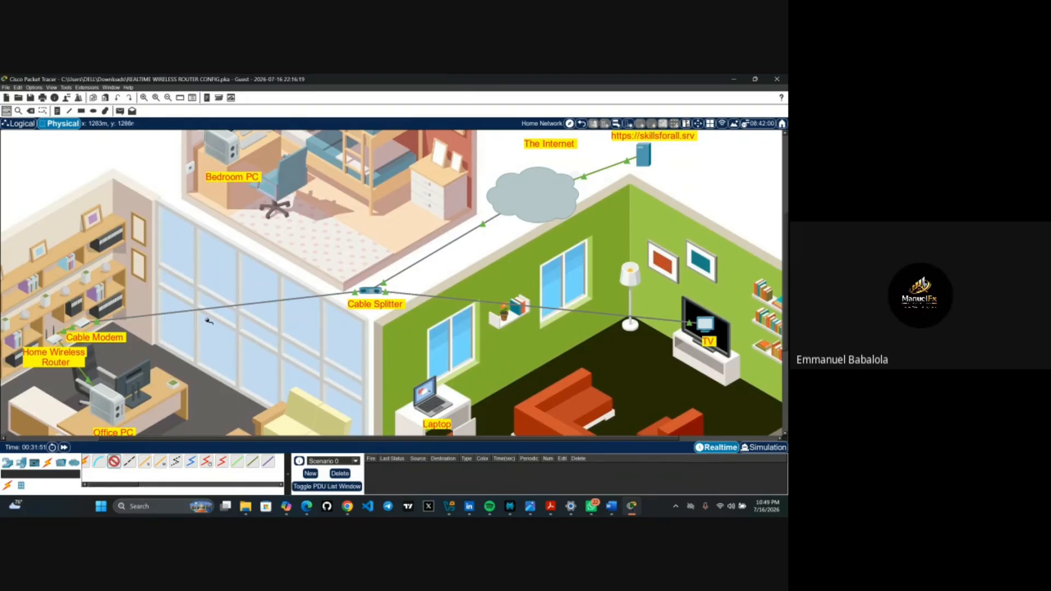
pyautogui.click(236, 153)
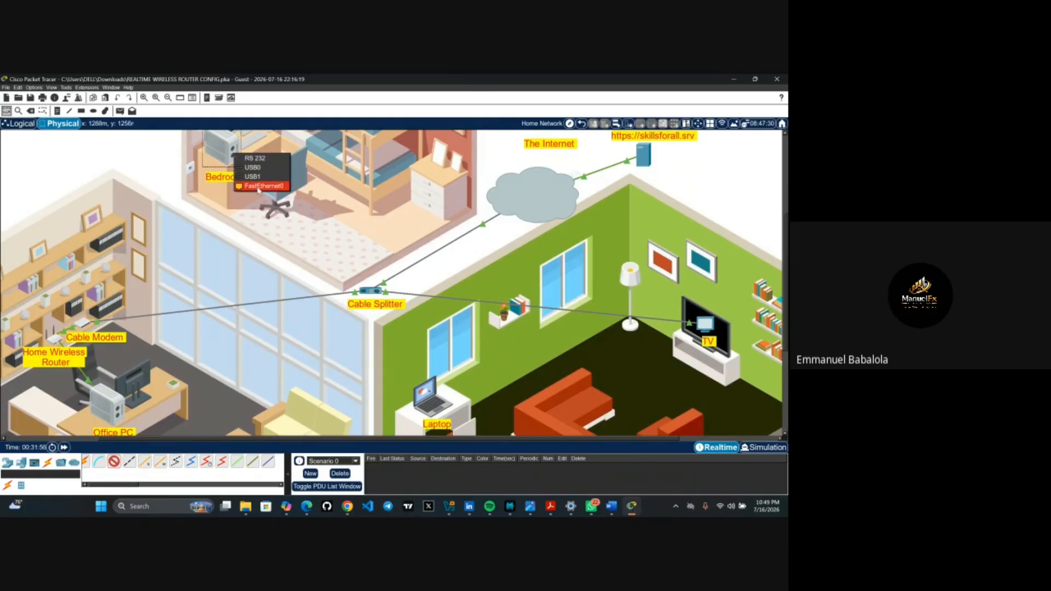
pyautogui.click(258, 187)
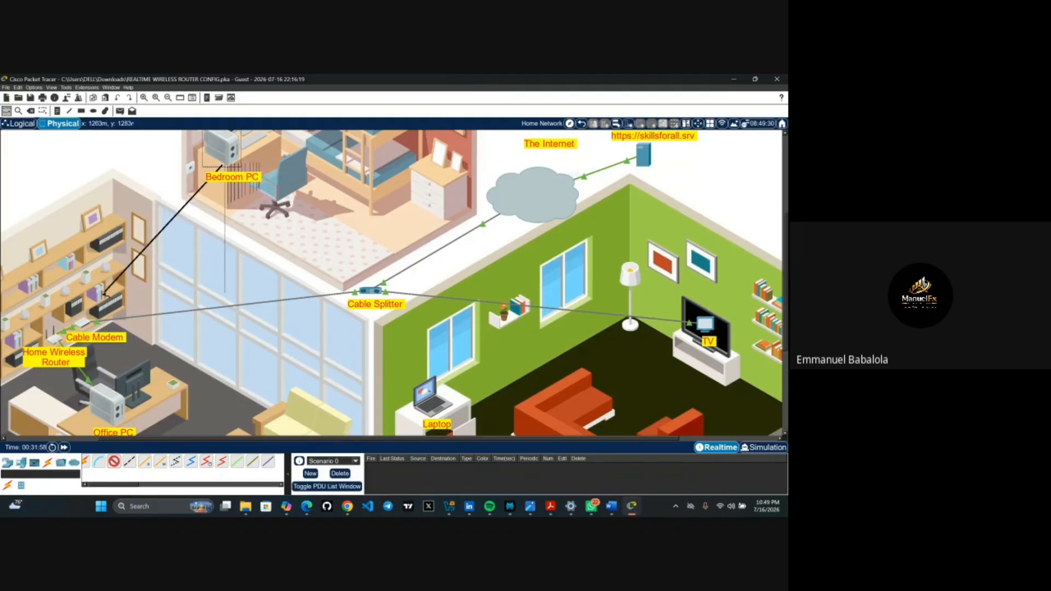
pyautogui.click(60, 341)
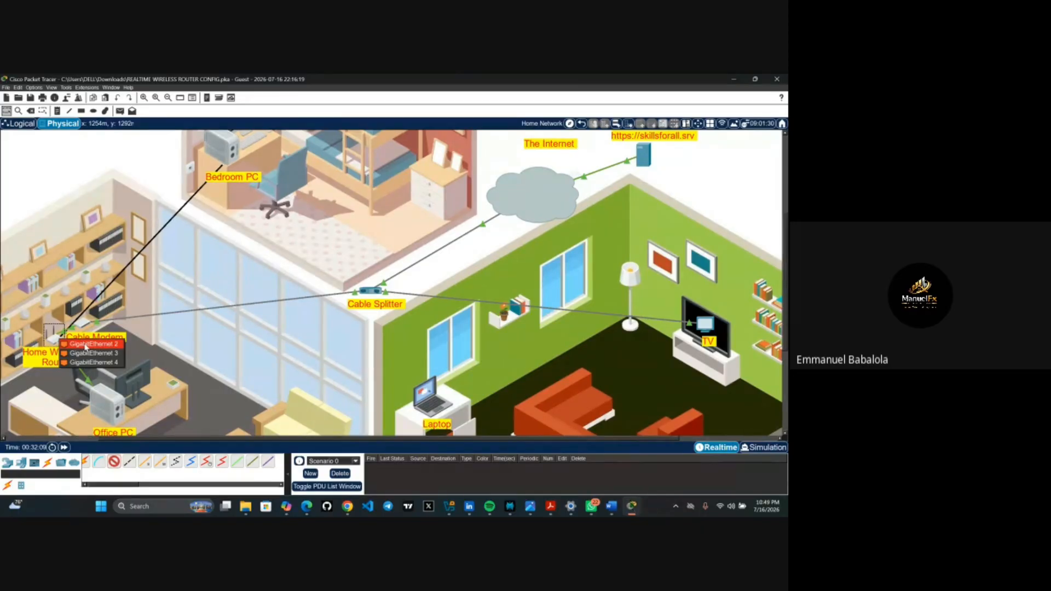
pyautogui.click(87, 345)
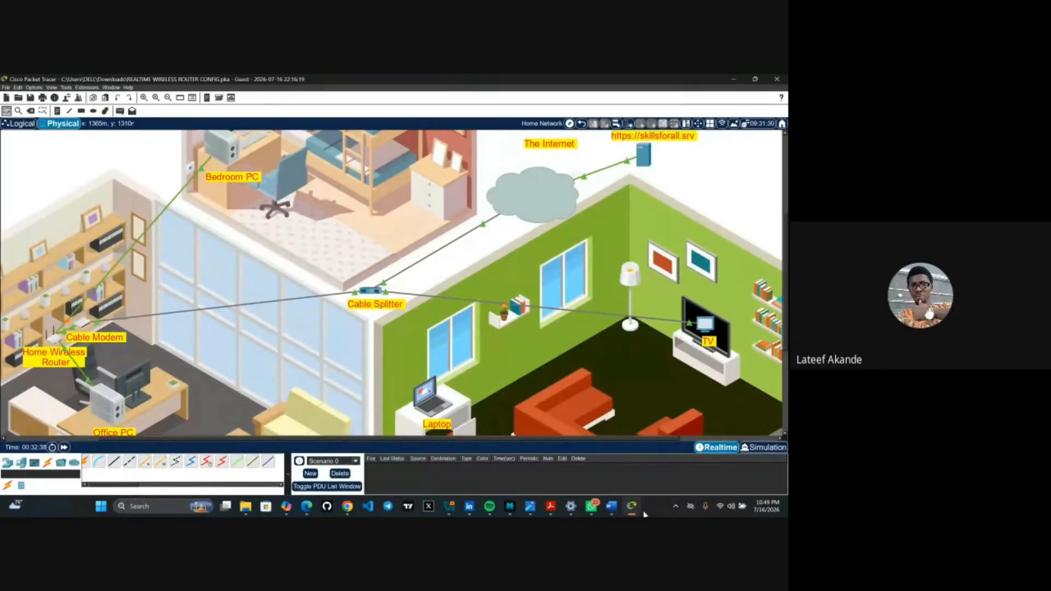
# - Switch to the PT Activity instructions and scroll to Part 2, Step 1: accessing the router GUI
pyautogui.moveTo(632, 512)
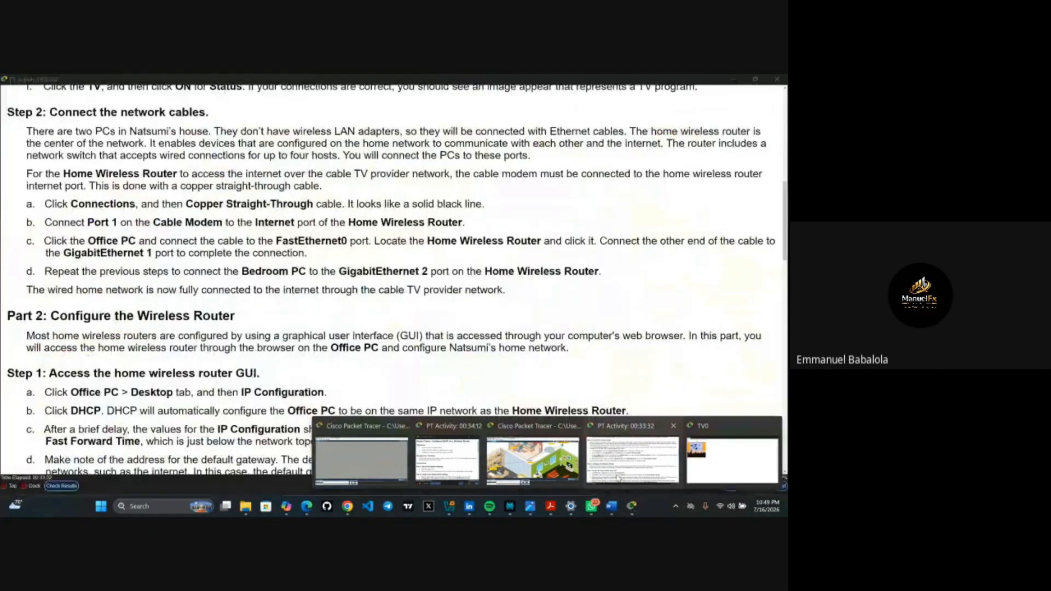
pyautogui.click(617, 478)
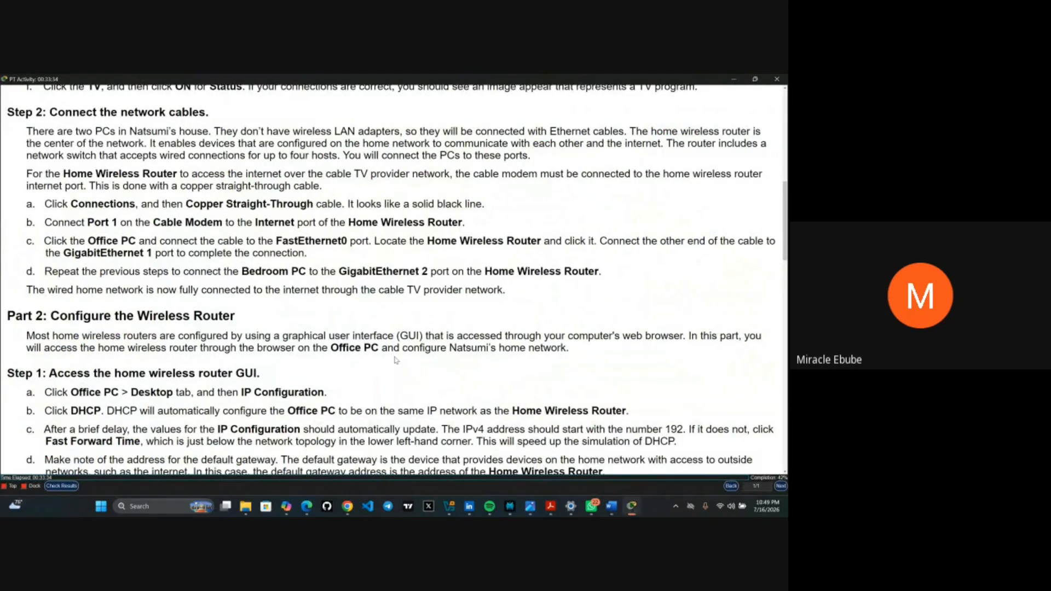
pyautogui.scroll(-1, 396, 360)
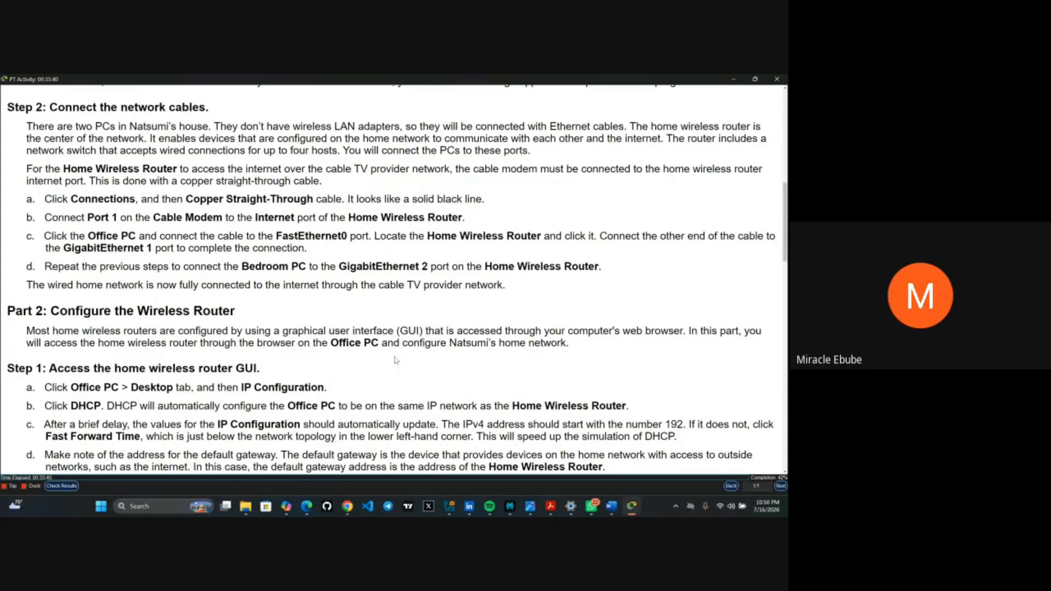
pyautogui.scroll(-3, 396, 359)
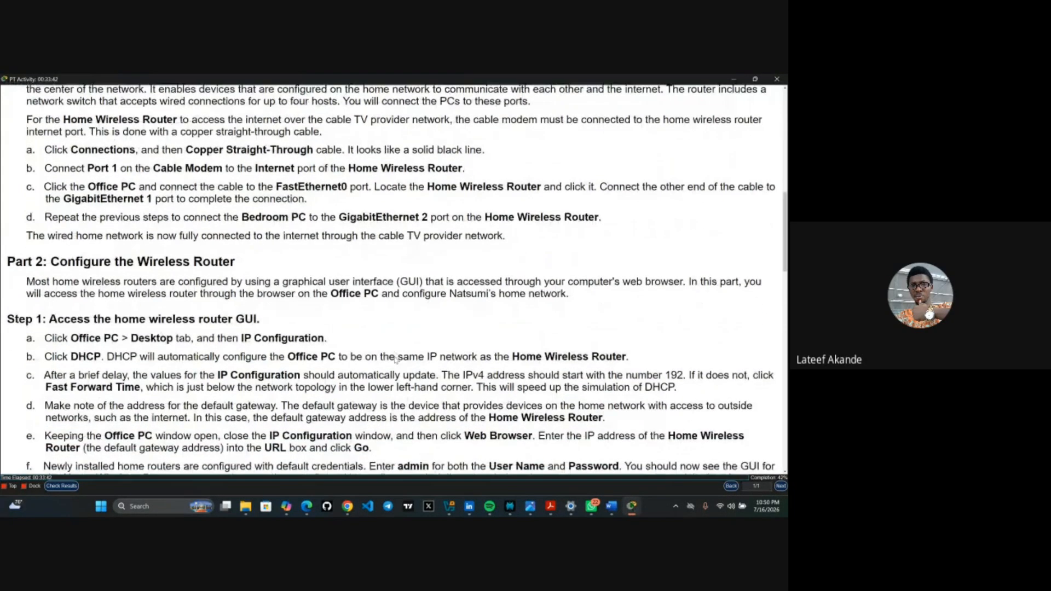
pyautogui.scroll(-3, 396, 360)
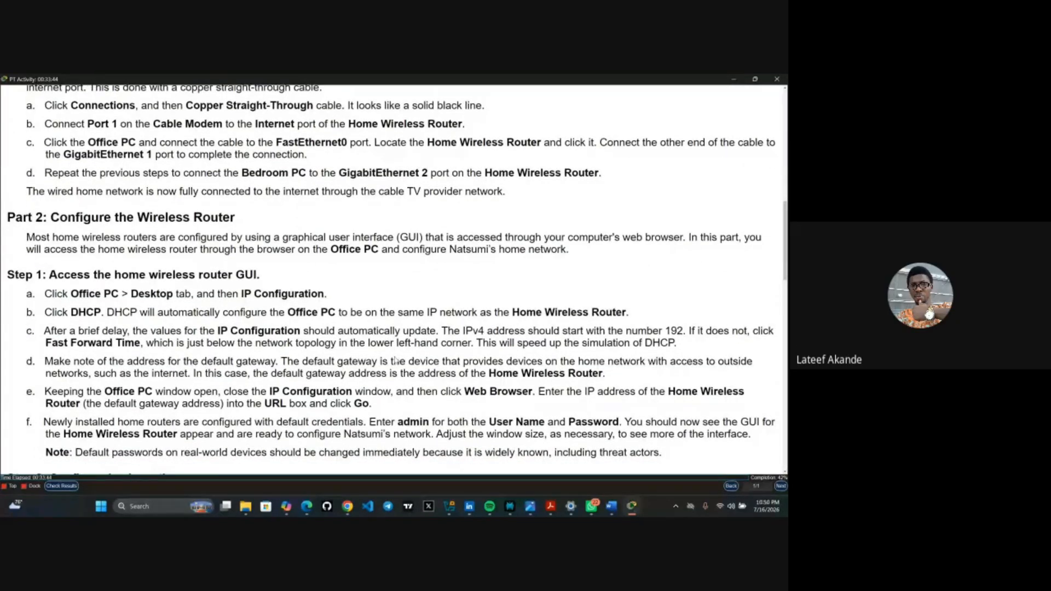
pyautogui.scroll(-2, 396, 360)
pyautogui.scroll(-2, 395, 360)
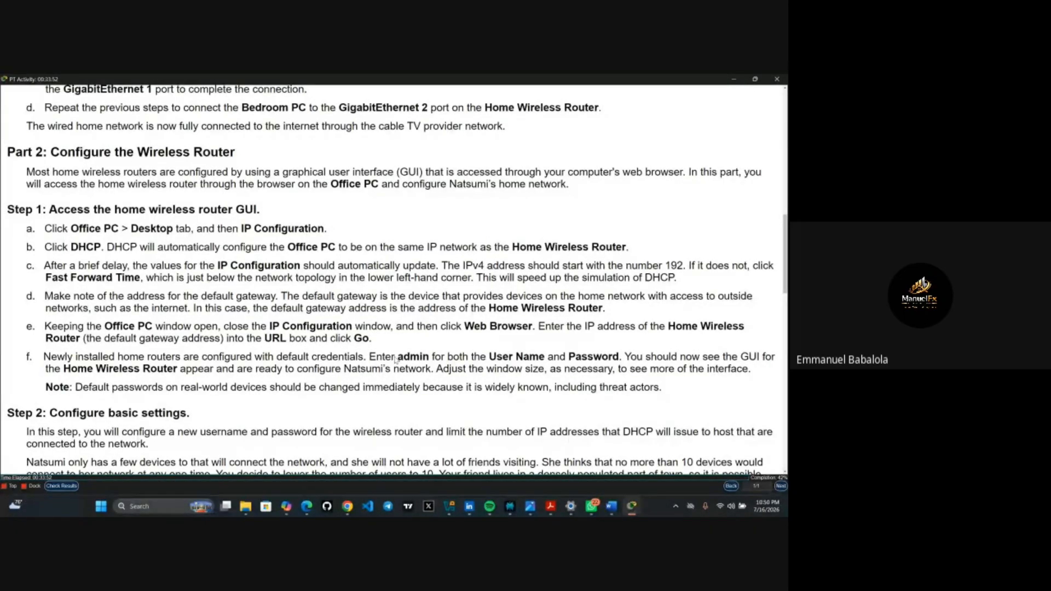
pyautogui.scroll(-1, 396, 360)
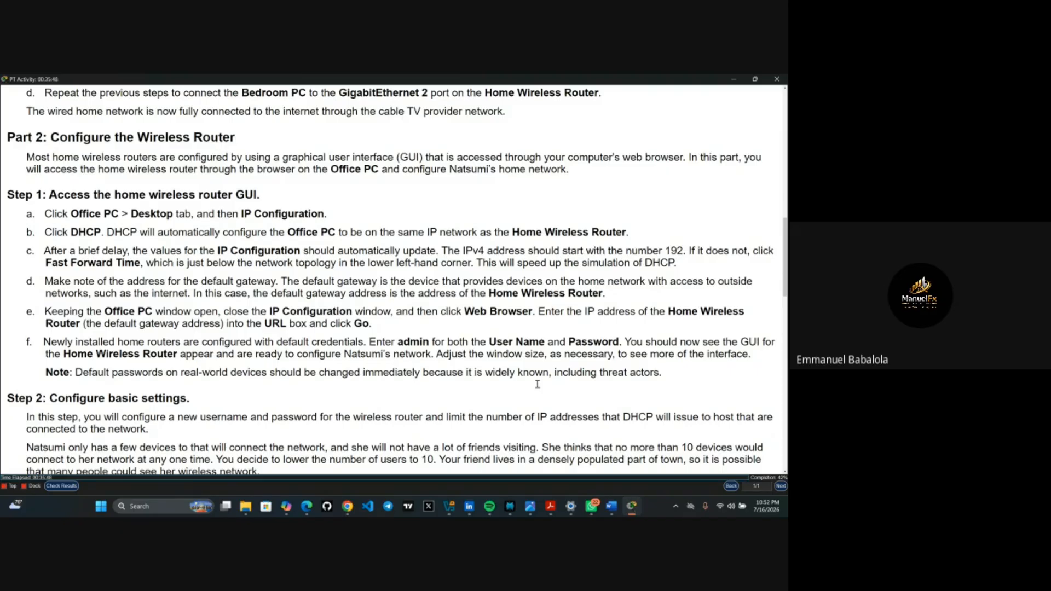
pyautogui.moveTo(625, 508)
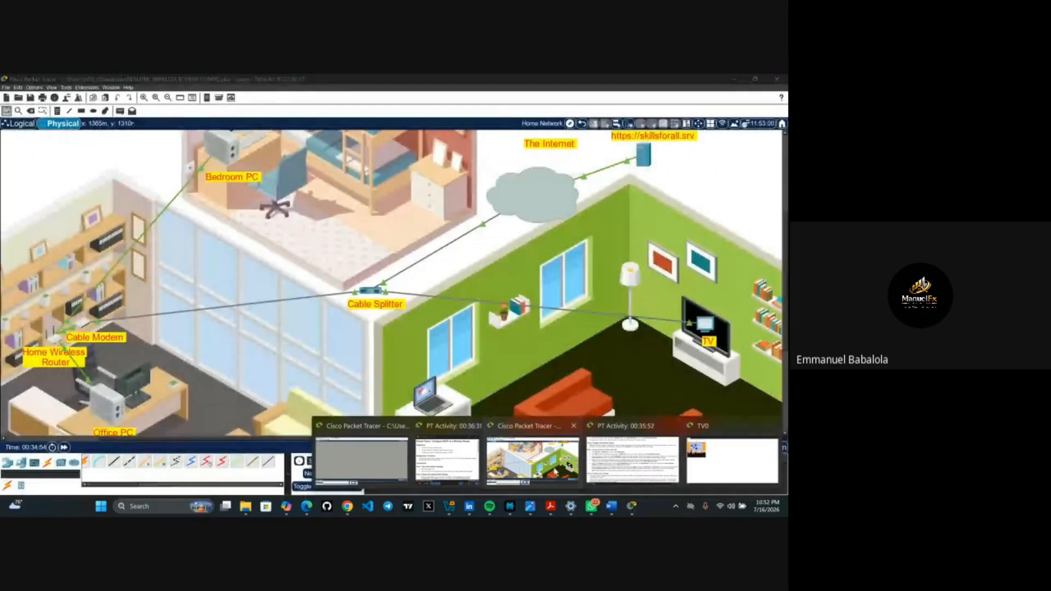
# - Open the Office PC's IP Configuration from its Desktop apps, then close it
pyautogui.click(557, 474)
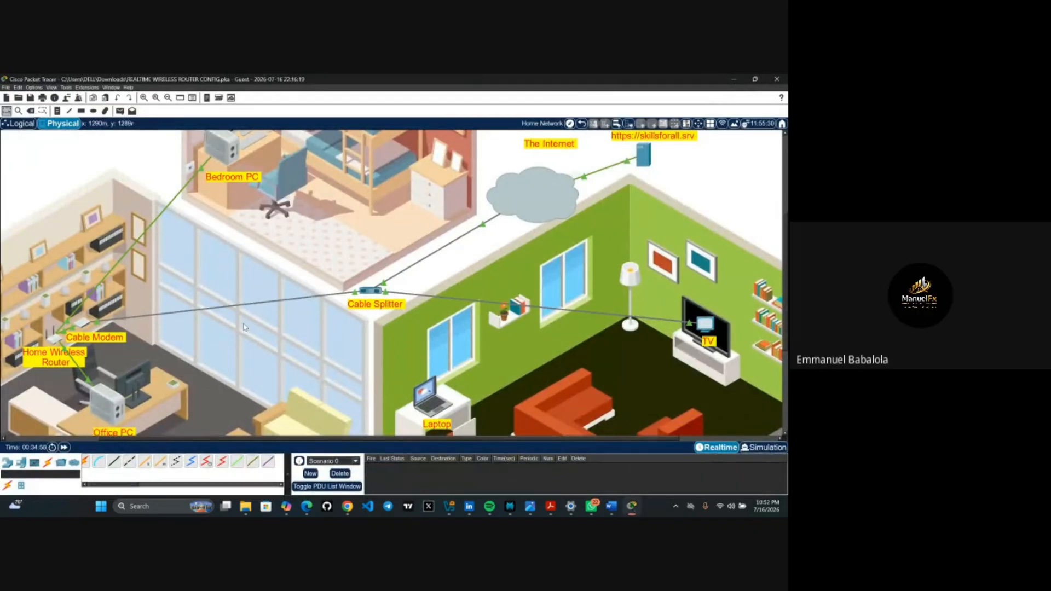
pyautogui.scroll(-6, 245, 327)
pyautogui.scroll(6, 244, 328)
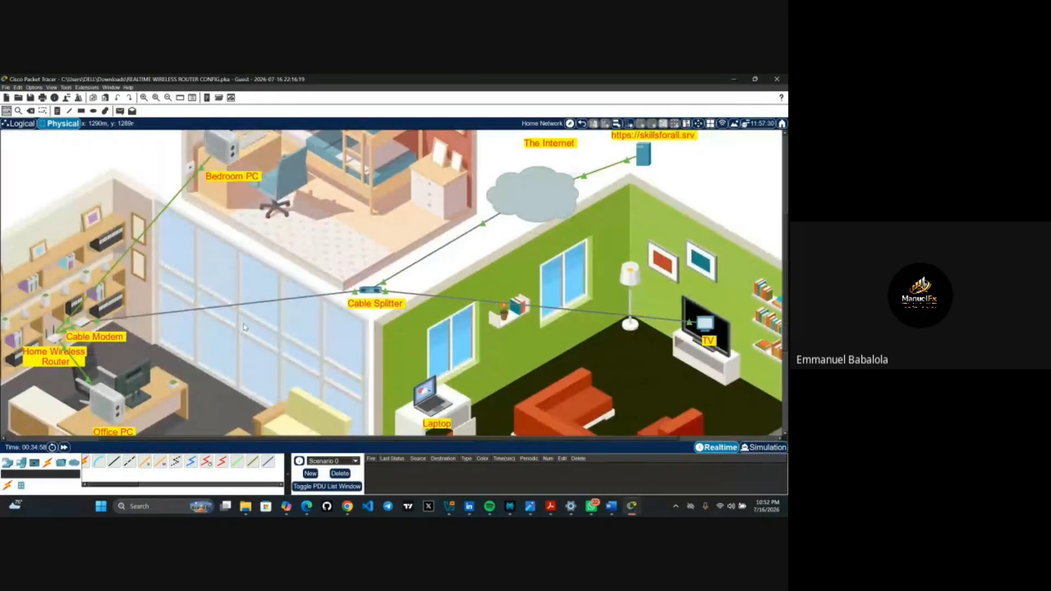
pyautogui.click(120, 417)
pyautogui.click(120, 416)
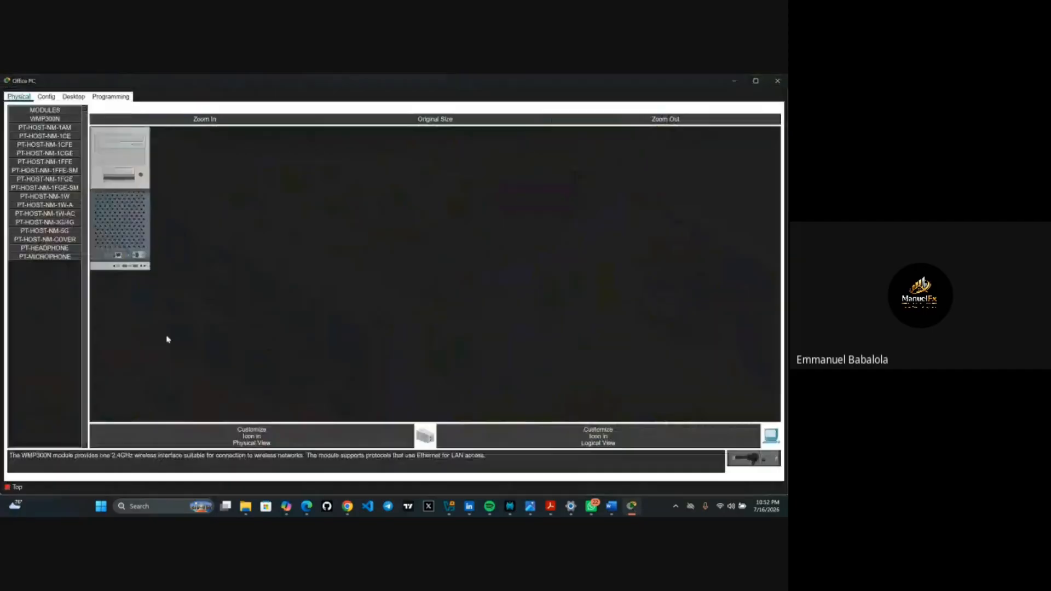
pyautogui.click(80, 98)
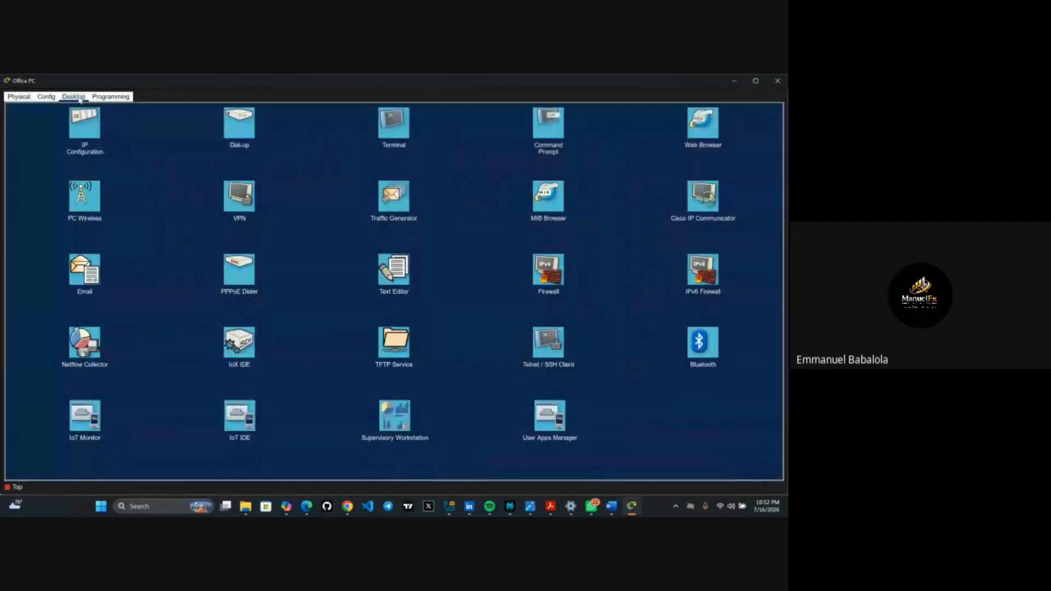
pyautogui.click(91, 130)
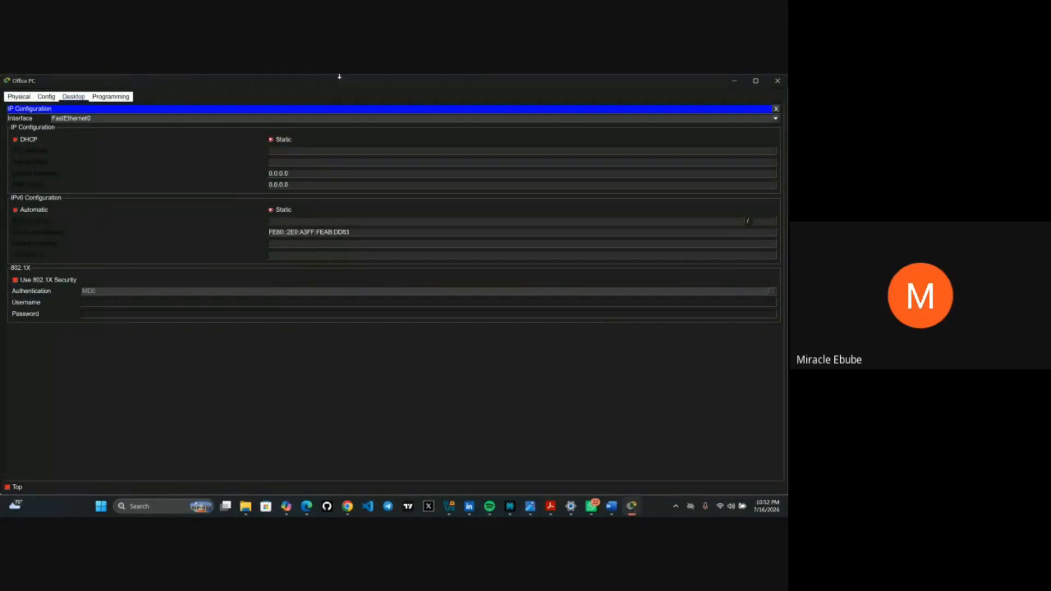
pyautogui.click(777, 109)
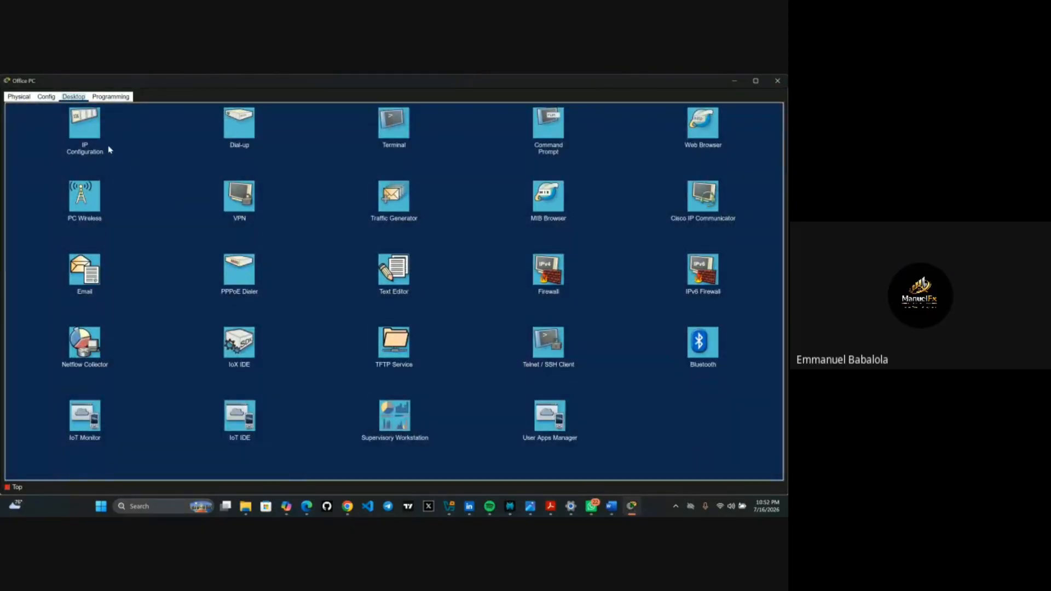
# - Check the Office PC's FastEthernet0 settings under Config, then reopen IP Configuration
pyautogui.click(46, 97)
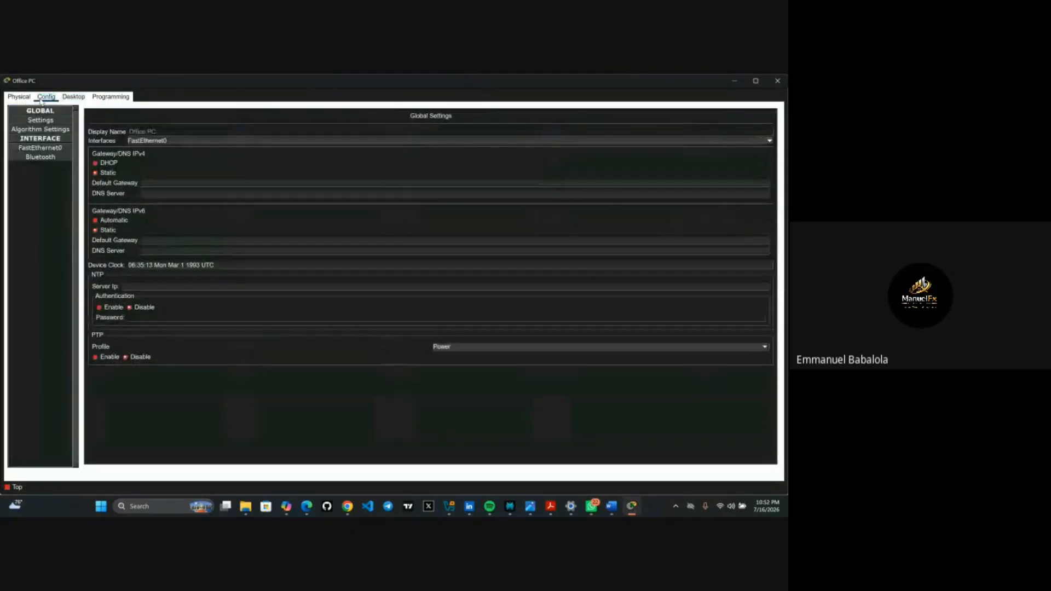
pyautogui.click(41, 149)
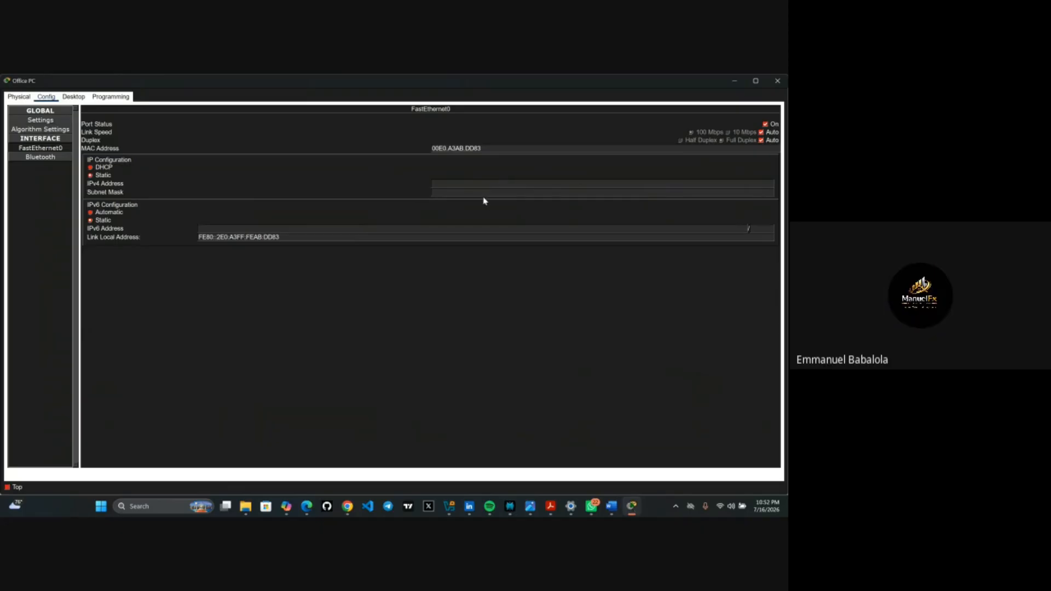
pyautogui.click(73, 97)
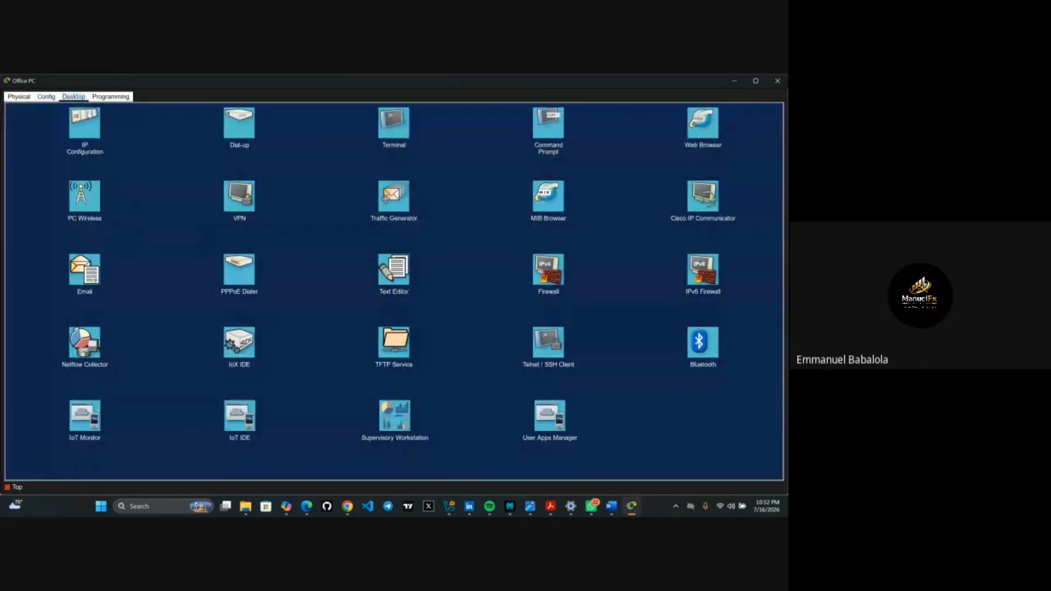
pyautogui.click(96, 122)
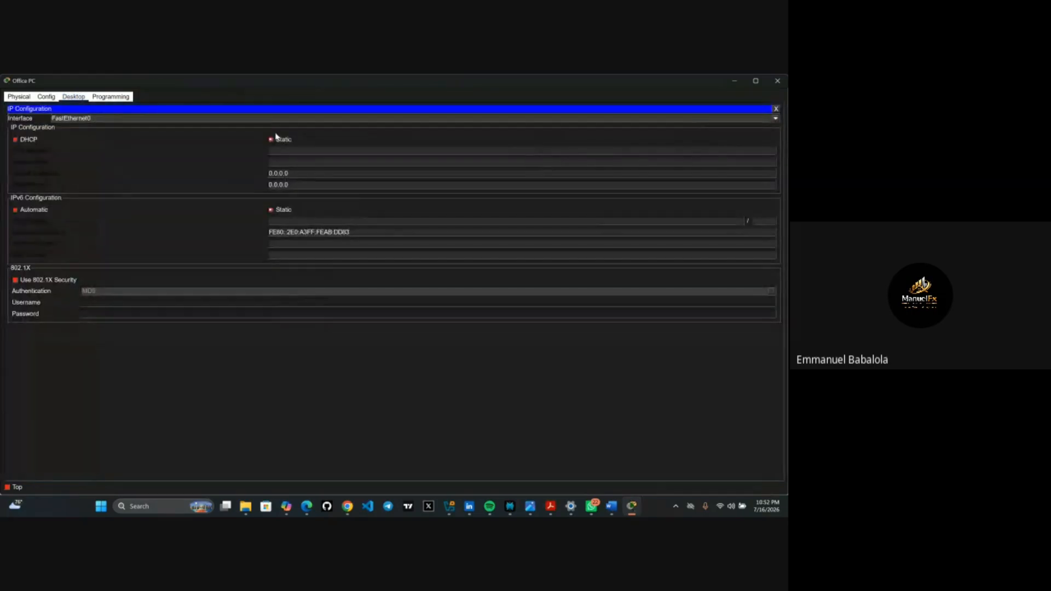
# - Switch the Office PC to DHCP, leasing 192.168.0.2 with gateway 192.168.0.1
pyautogui.click(16, 141)
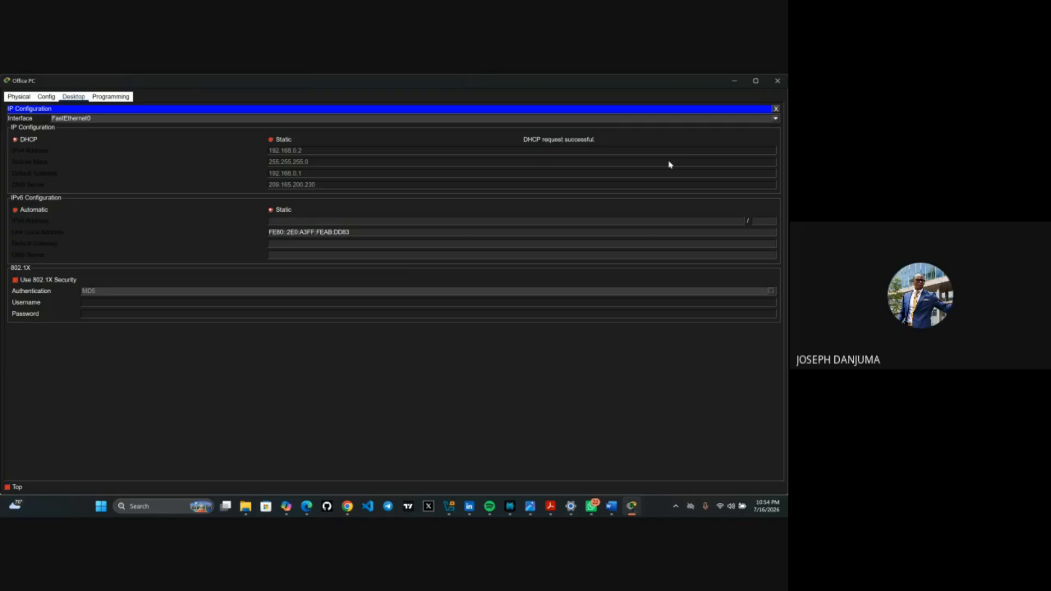
pyautogui.click(776, 109)
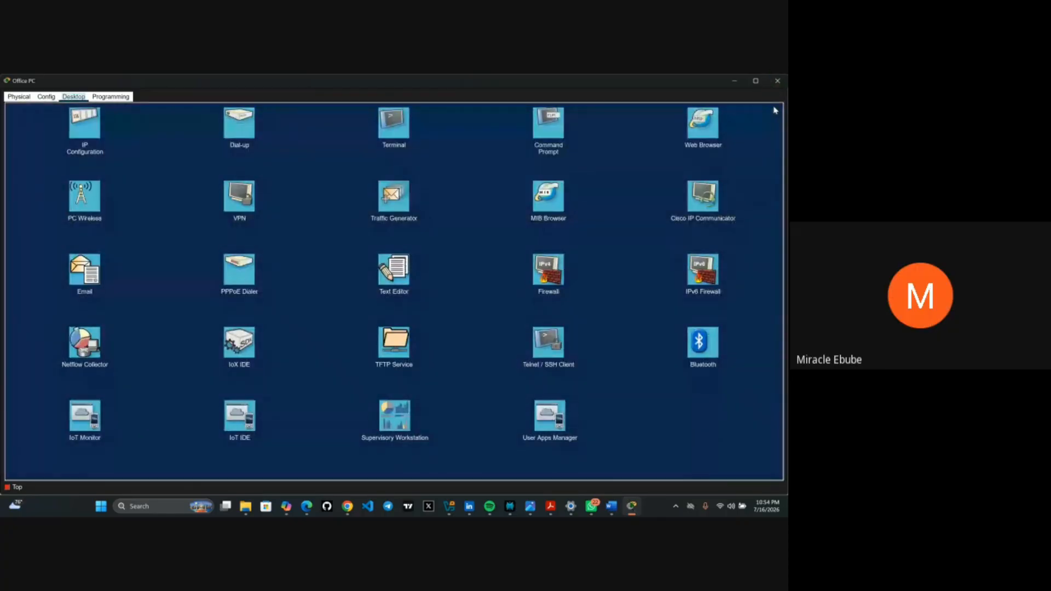
pyautogui.click(735, 82)
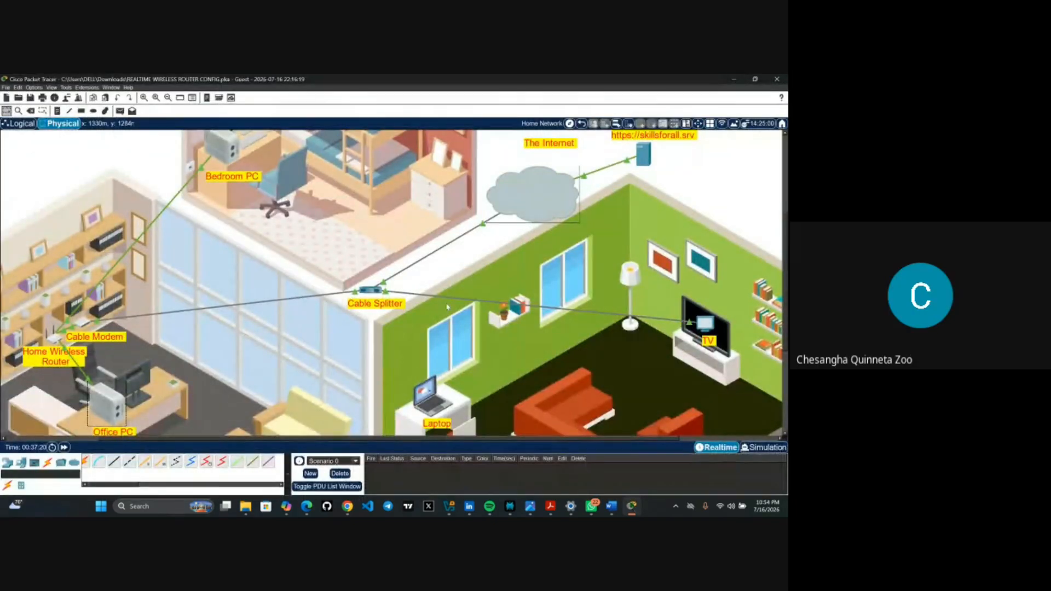
pyautogui.scroll(-3, 437, 317)
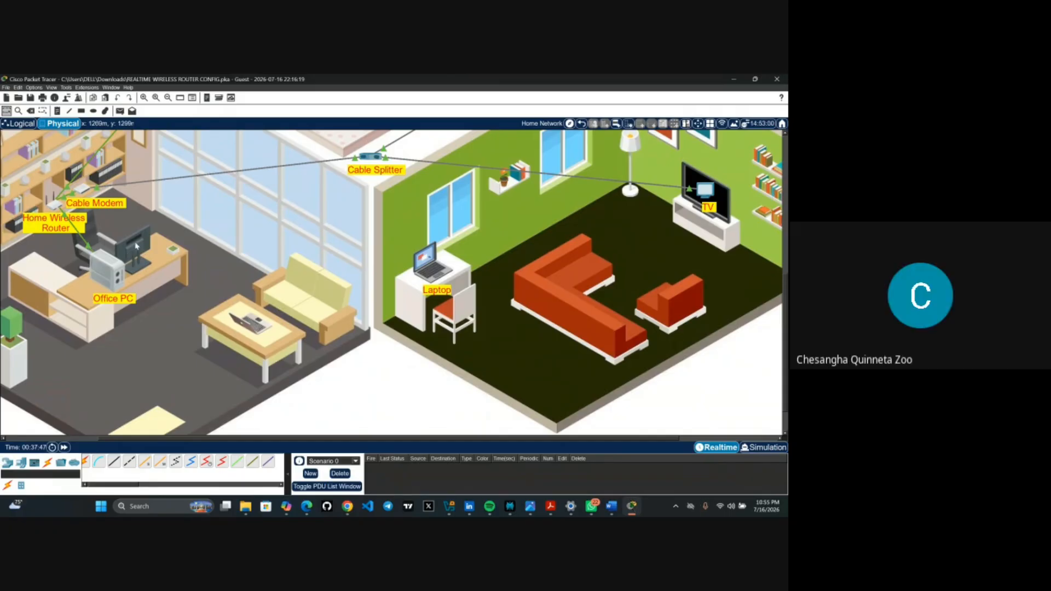
# - Review the Office PC's DHCP lease: 192.168.0.2, gateway 192.168.0.1, DNS 209.165.200.230
pyautogui.click(119, 276)
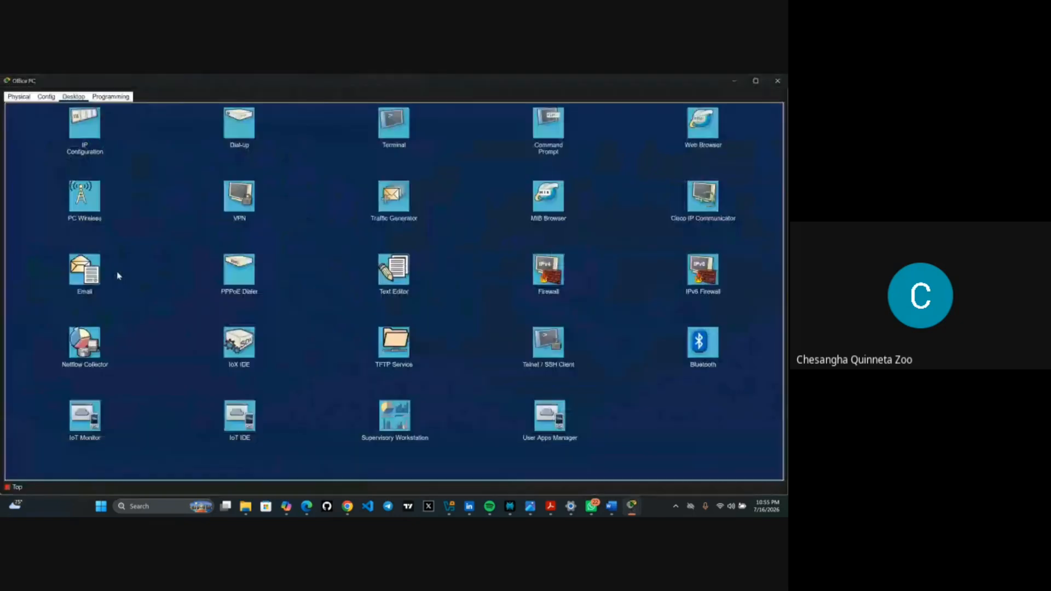
pyautogui.click(88, 133)
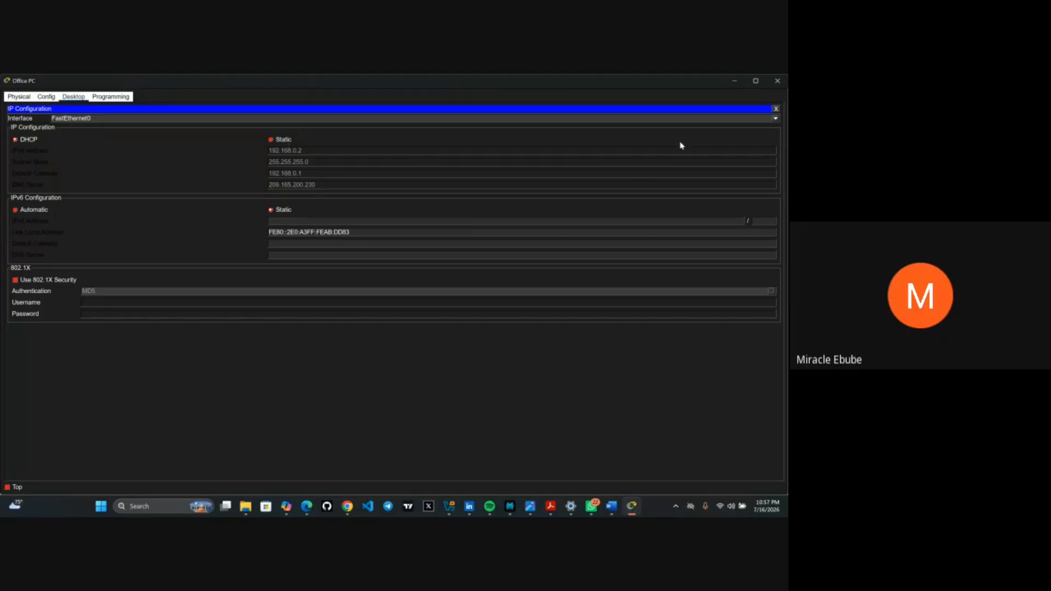
# - Hide the Office PC window and show the Bedroom PC, Internet cloud and skillsforall server
pyautogui.click(735, 82)
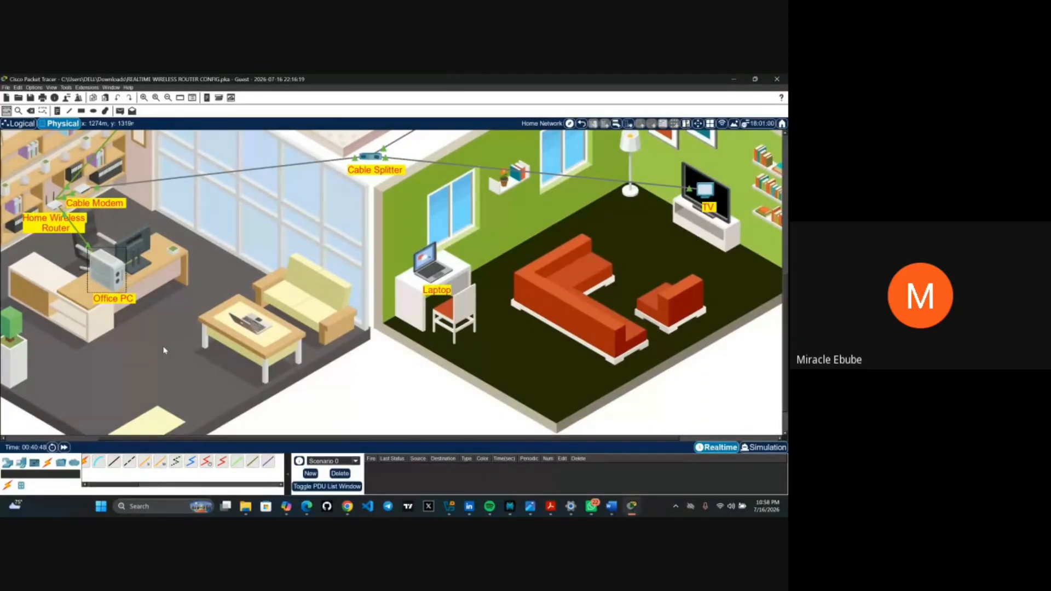
pyautogui.scroll(1, 165, 351)
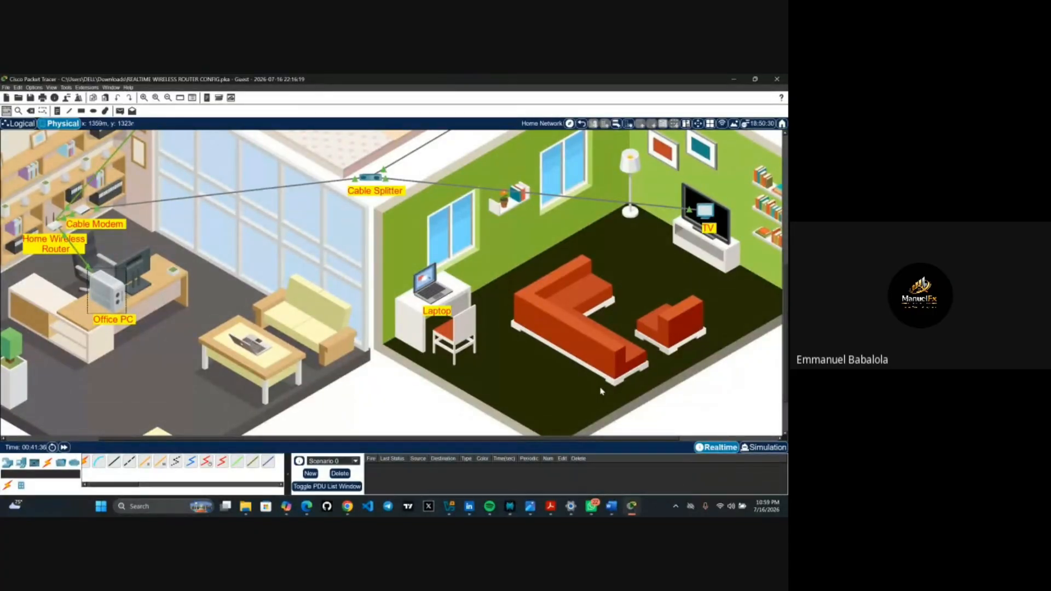
pyautogui.scroll(3, 602, 391)
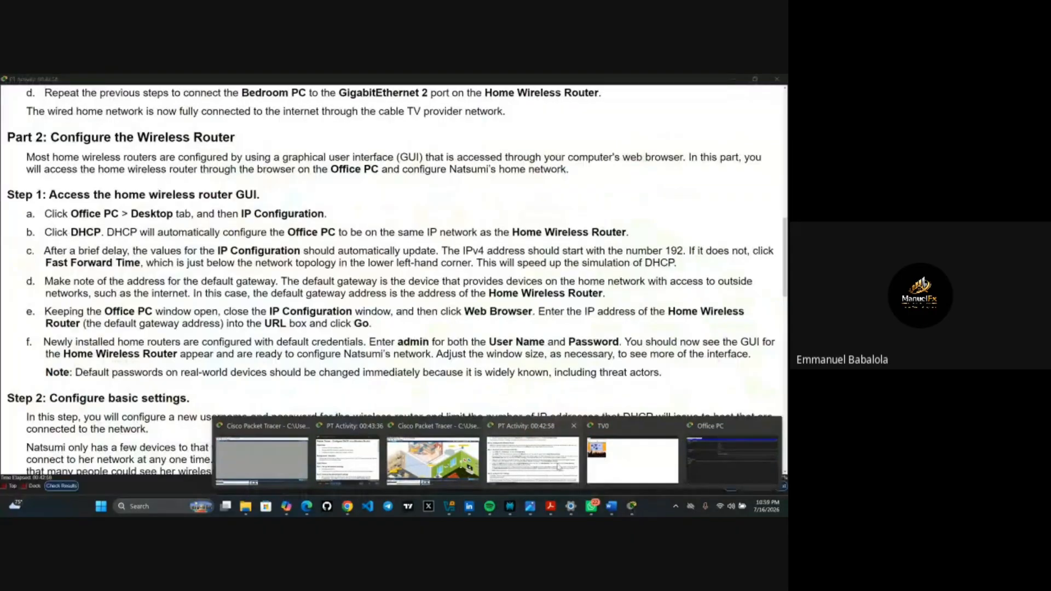
# - Show the activity instructions at Part 2 Step 1, accessing the router GUI
pyautogui.click(558, 467)
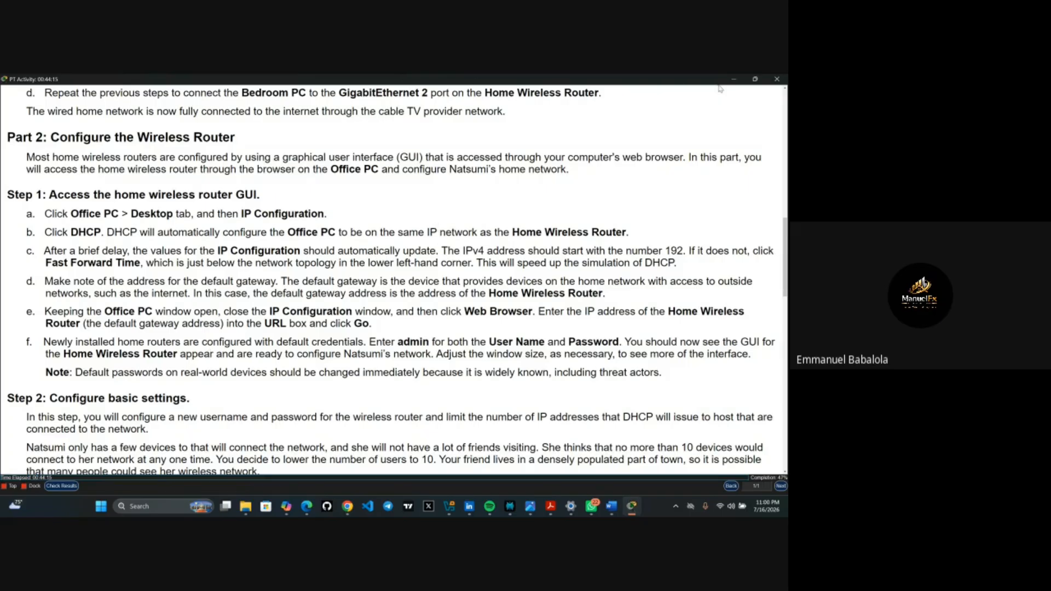
# - Confirm the Office PC has 192.168.0.2 and gateway 192.168.0.1, then launch its Web Browser
pyautogui.click(734, 80)
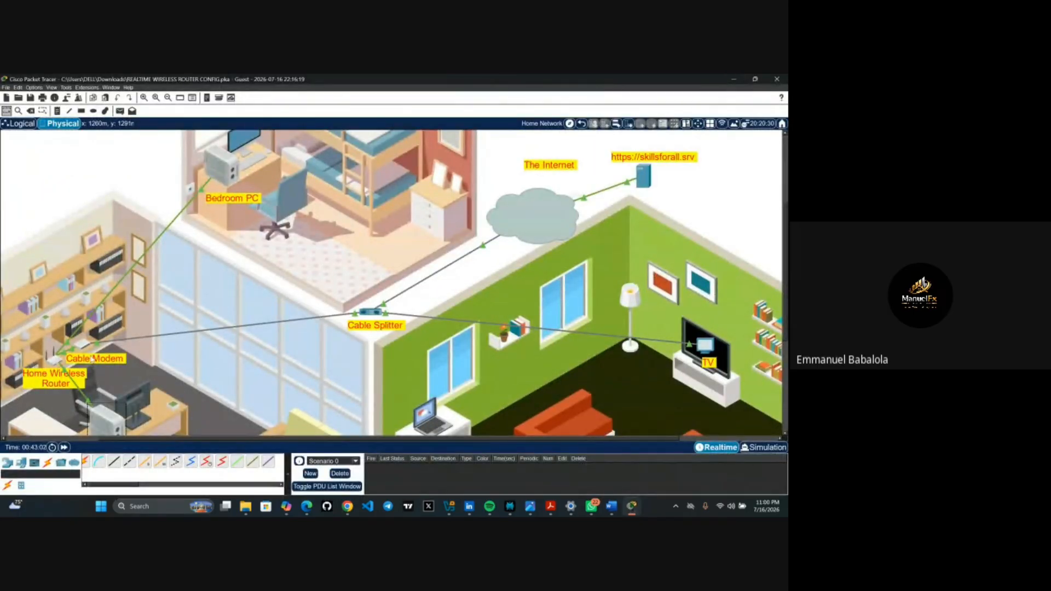
pyautogui.scroll(-3, 117, 261)
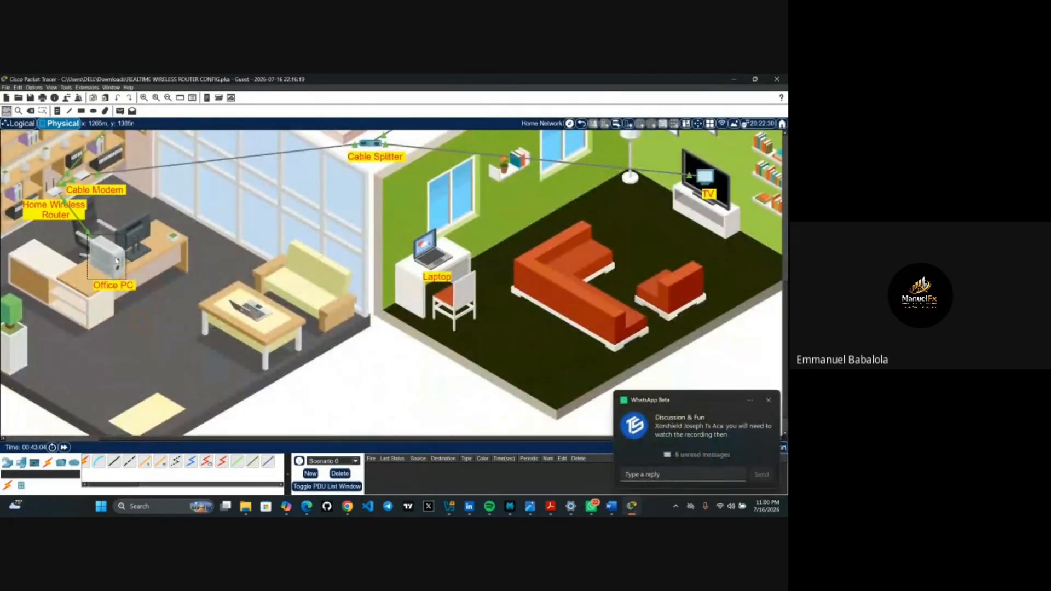
pyautogui.click(116, 261)
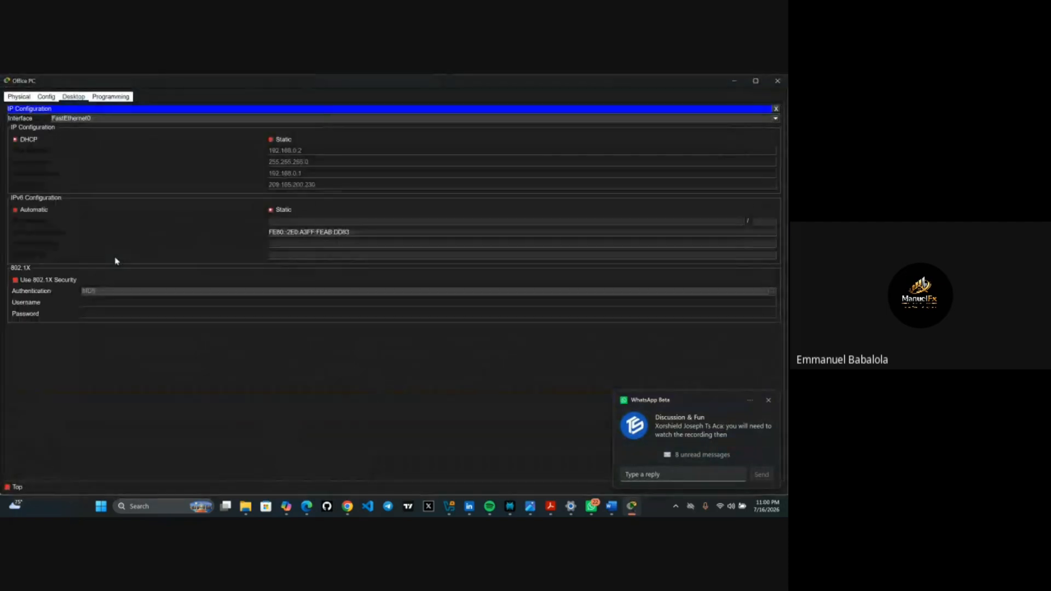
pyautogui.click(776, 109)
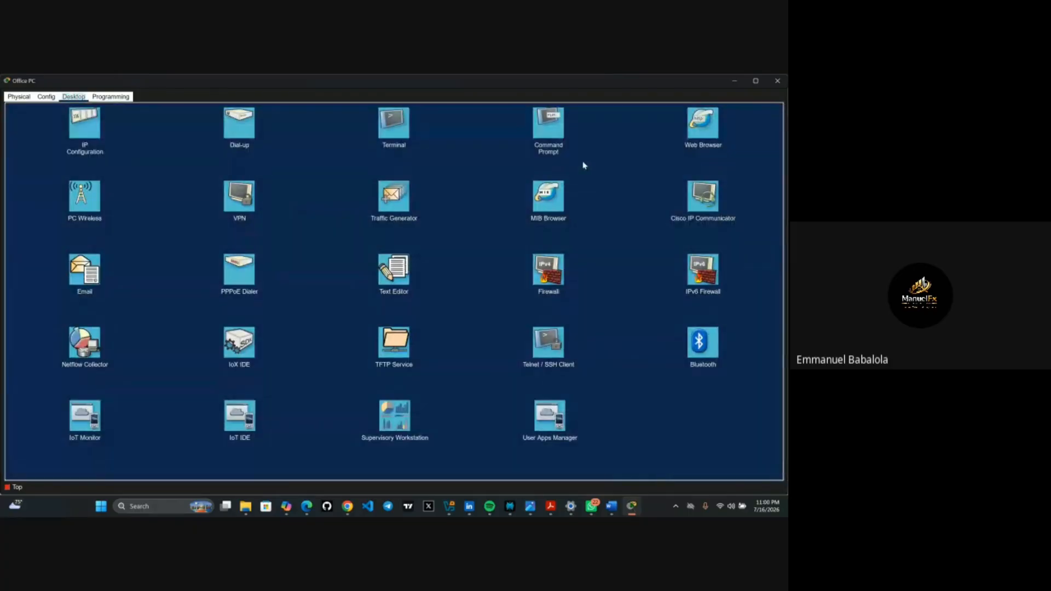
pyautogui.click(705, 137)
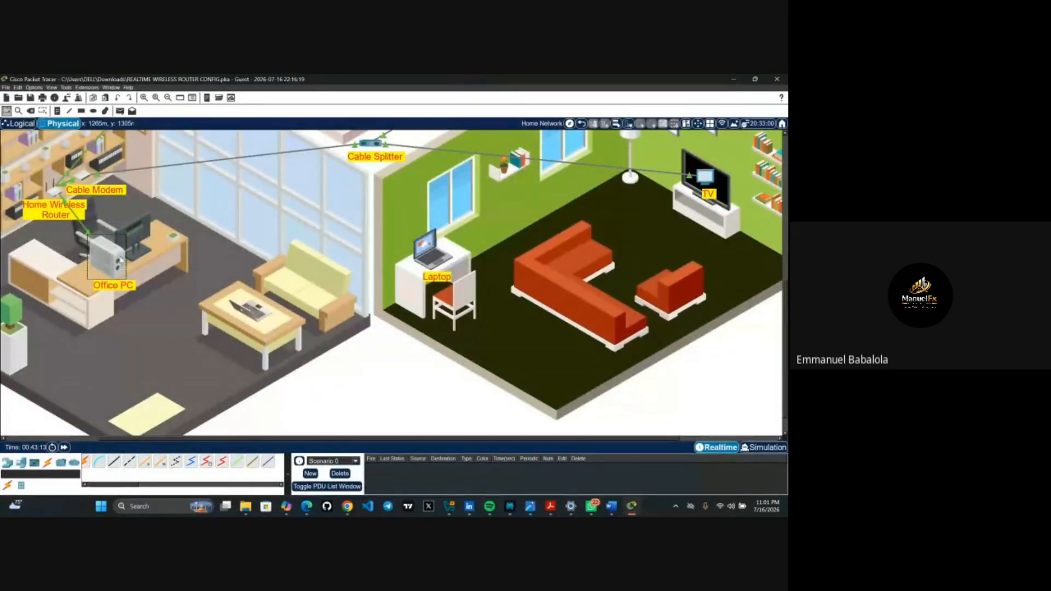
# - Load the router's setup page at 192.168.0.1 in the Office PC's web browser
pyautogui.click(121, 260)
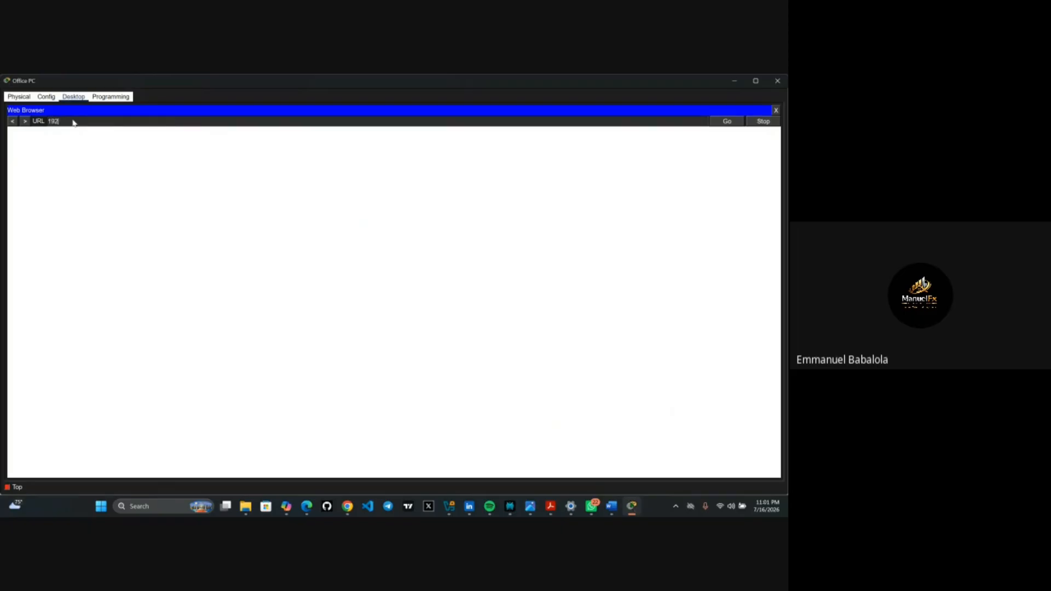
pyautogui.click(74, 122)
pyautogui.write('192.168.0.1')
pyautogui.press('Return')
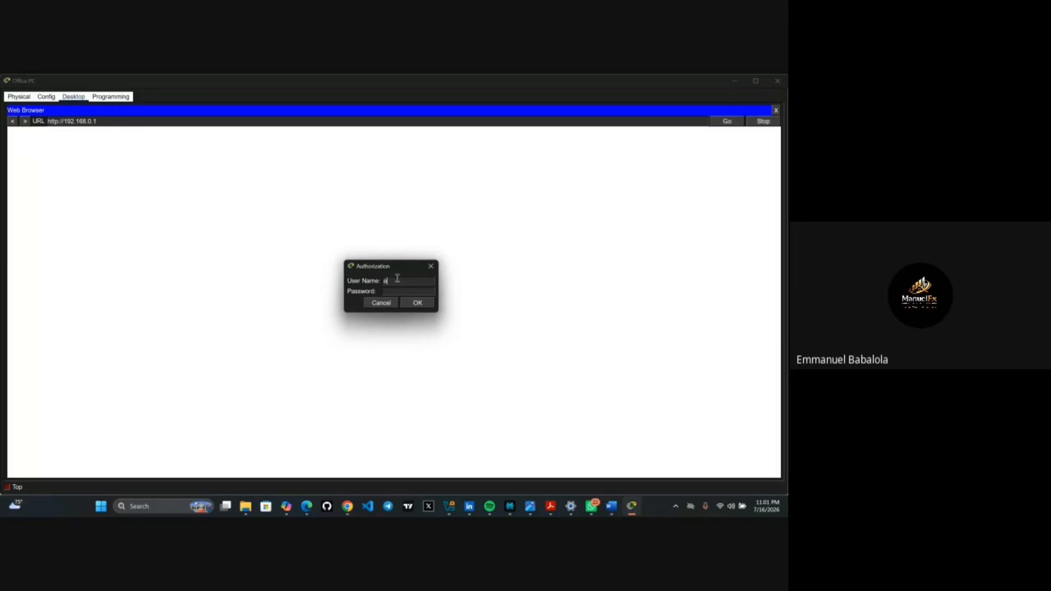
# - Log in to the router with the admin username and password
pyautogui.write('admin')
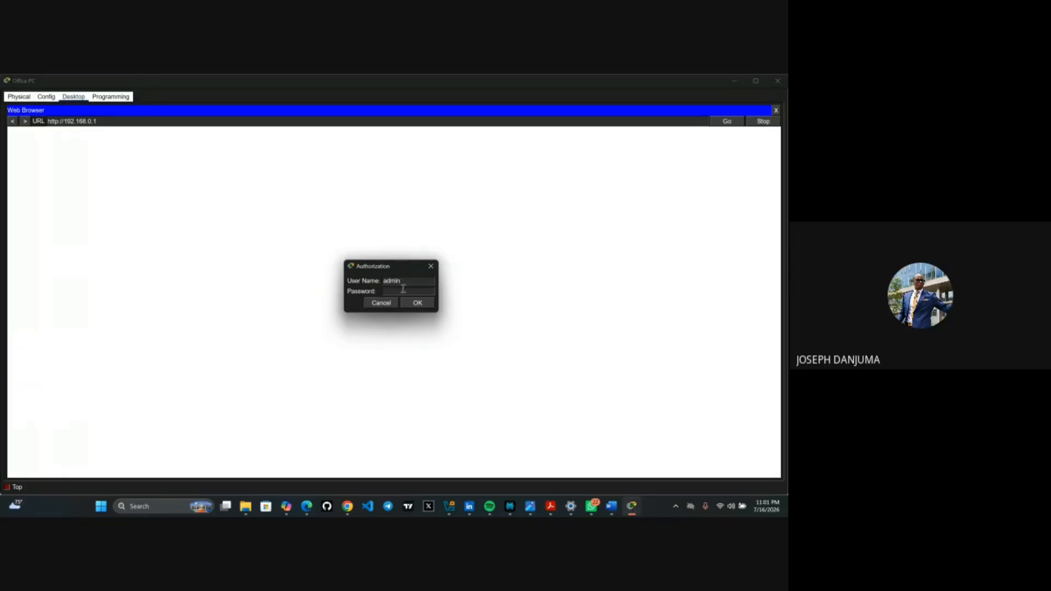
pyautogui.click(400, 291)
pyautogui.write('admin')
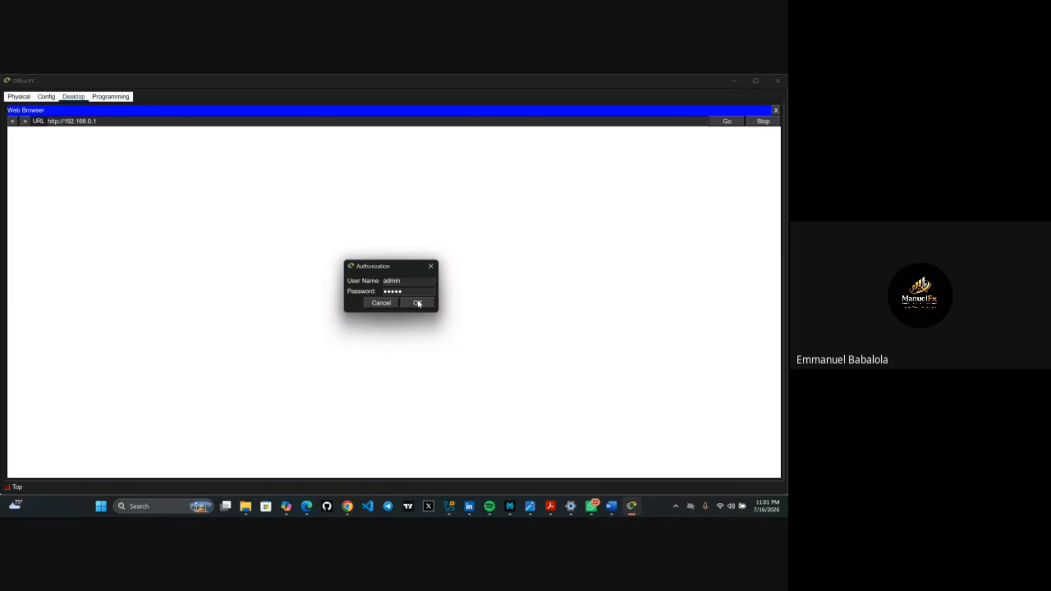
pyautogui.click(420, 304)
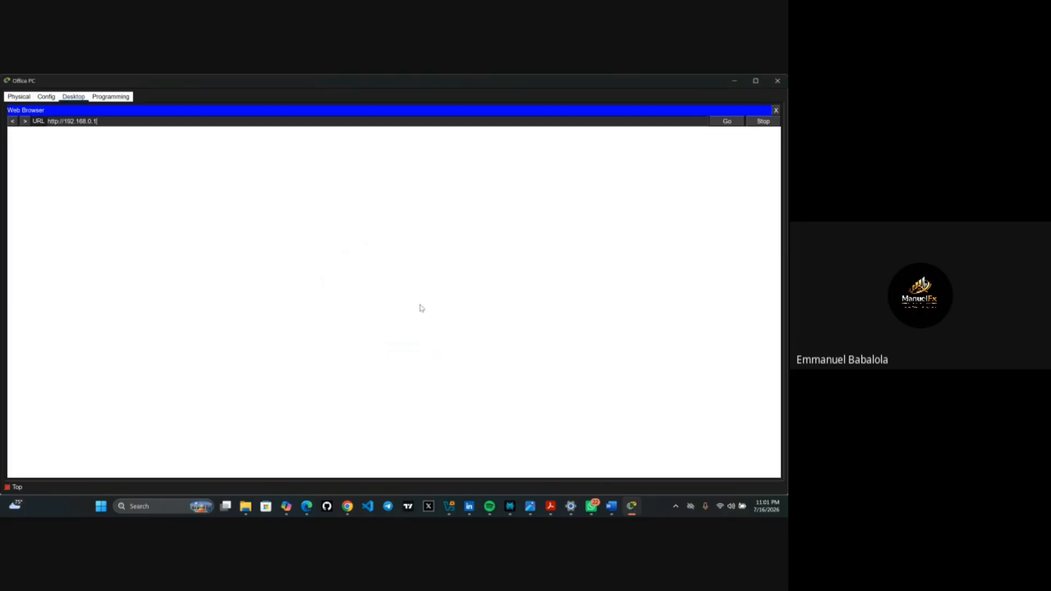
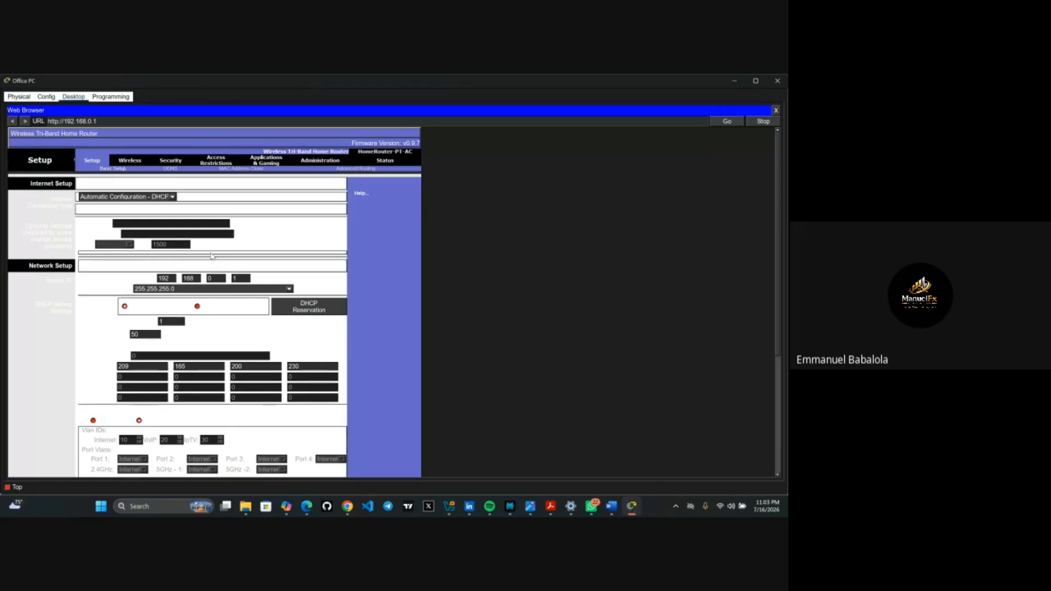
# - On the router's Setup page, replace the DHCP Maximum Number of Users value 50 with 10
pyautogui.scroll(-3, 238, 315)
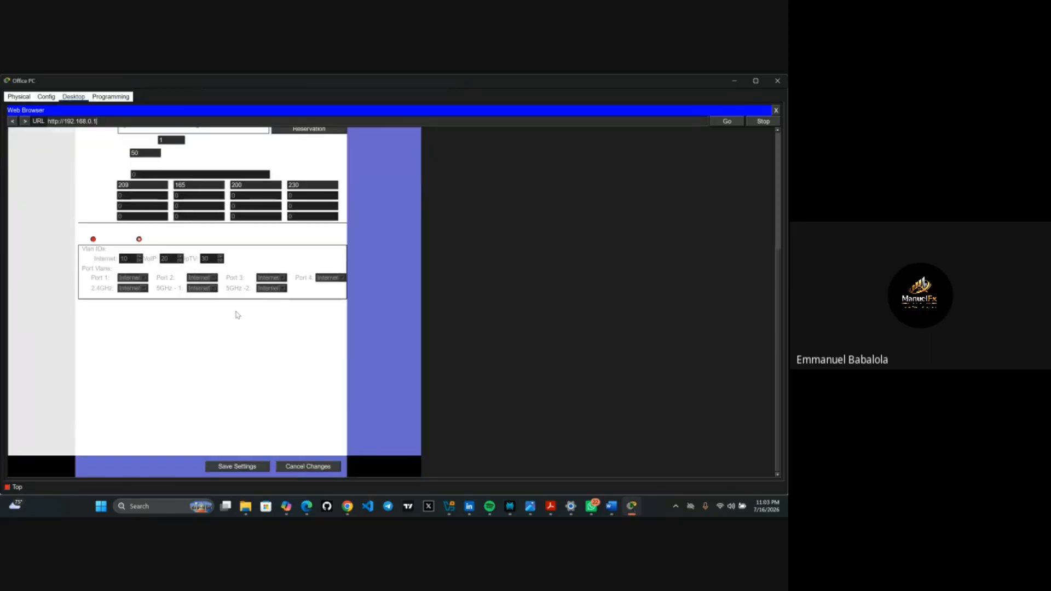
pyautogui.scroll(2, 237, 315)
pyautogui.scroll(1, 237, 315)
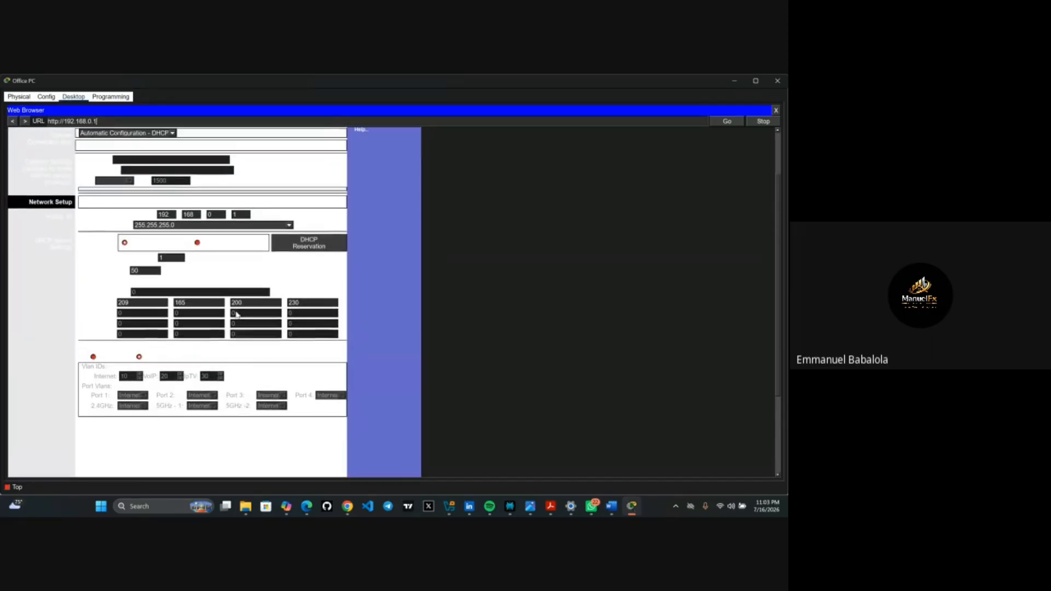
pyautogui.scroll(1, 237, 315)
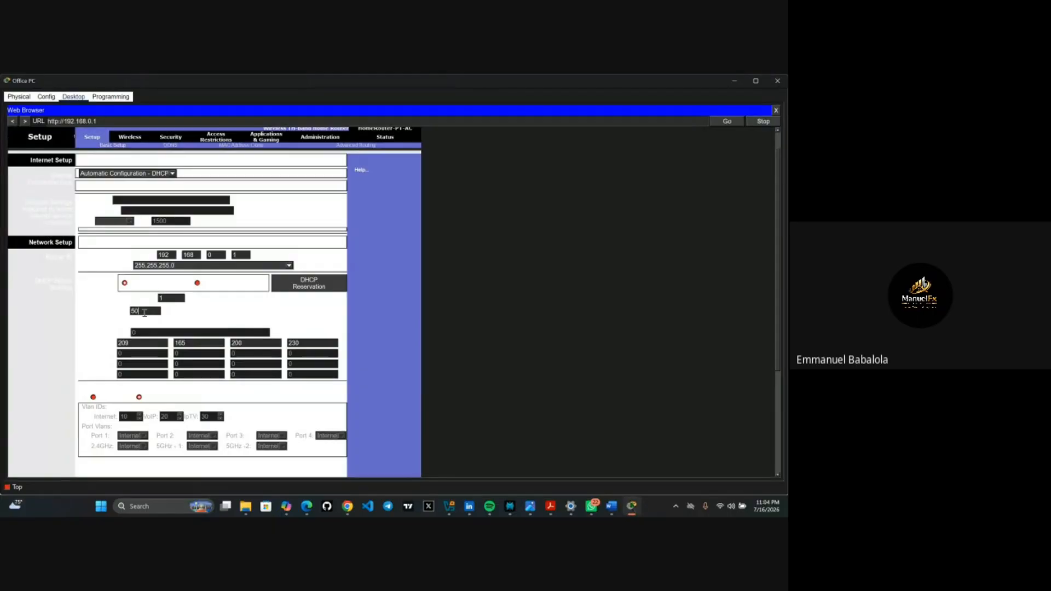
pyautogui.click(145, 312)
pyautogui.press('BackSpace')
pyautogui.press('BackSpace')
pyautogui.write('10')
pyautogui.scroll(-3, 192, 320)
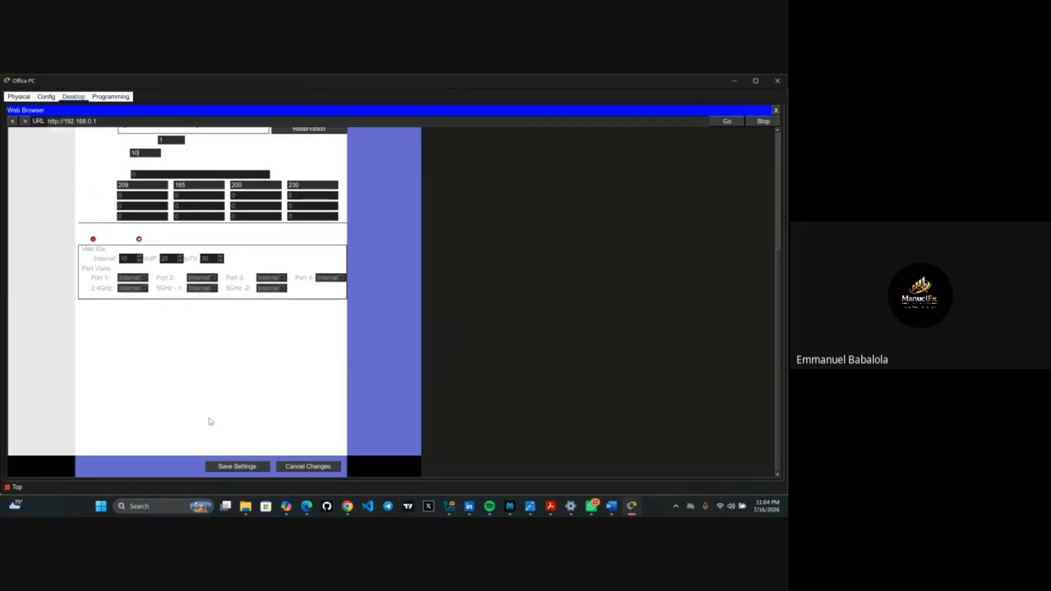
pyautogui.click(248, 470)
pyautogui.click(236, 466)
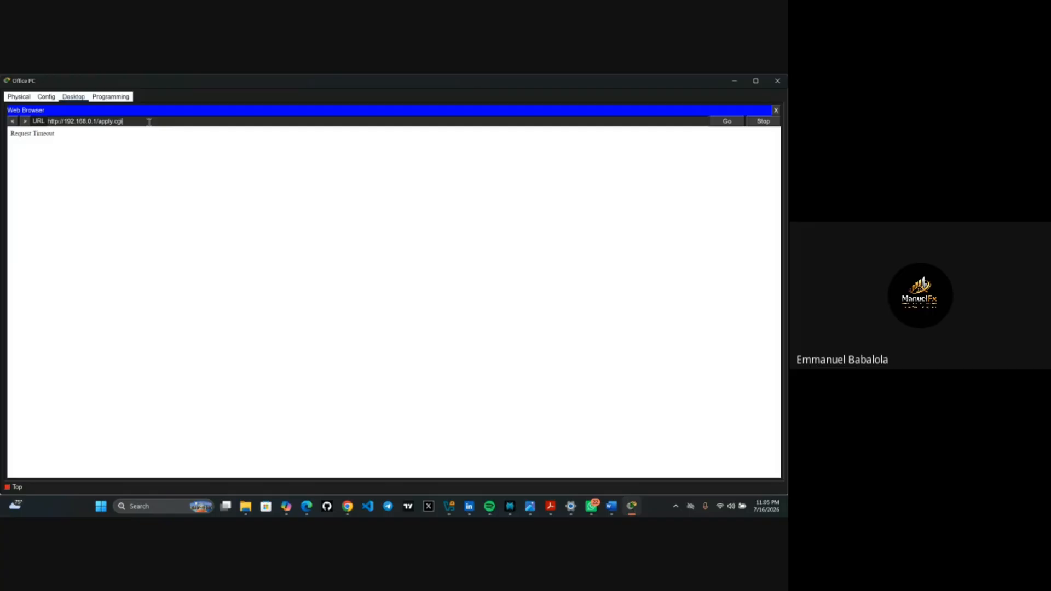
pyautogui.press('BackSpace')
pyautogui.press('BackSpace')
pyautogui.press('BackSpace')
pyautogui.press('BackSpace')
pyautogui.press('BackSpace')
pyautogui.press('BackSpace')
pyautogui.press('BackSpace')
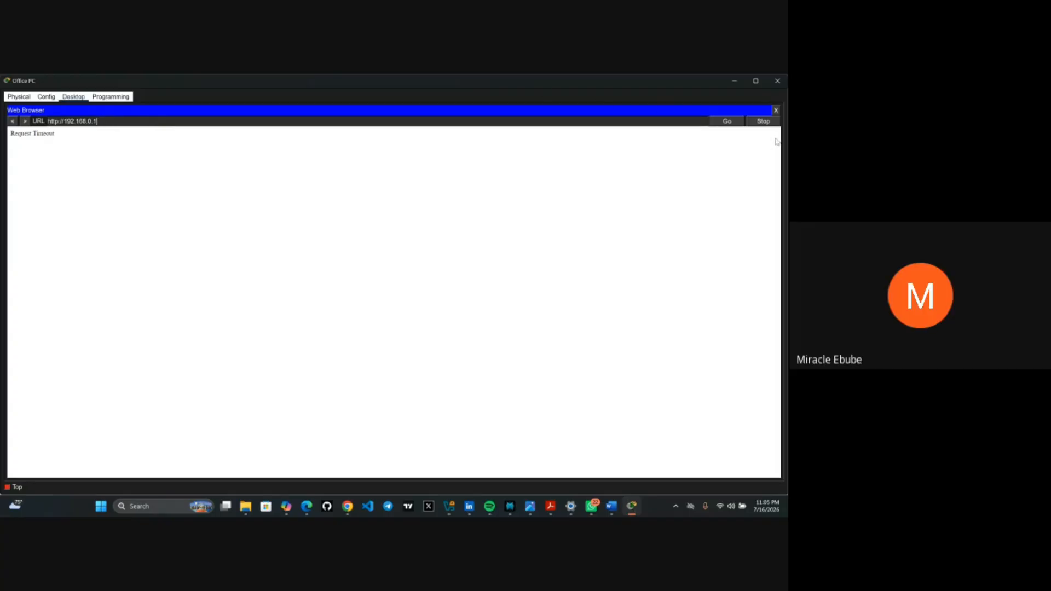
pyautogui.click(729, 122)
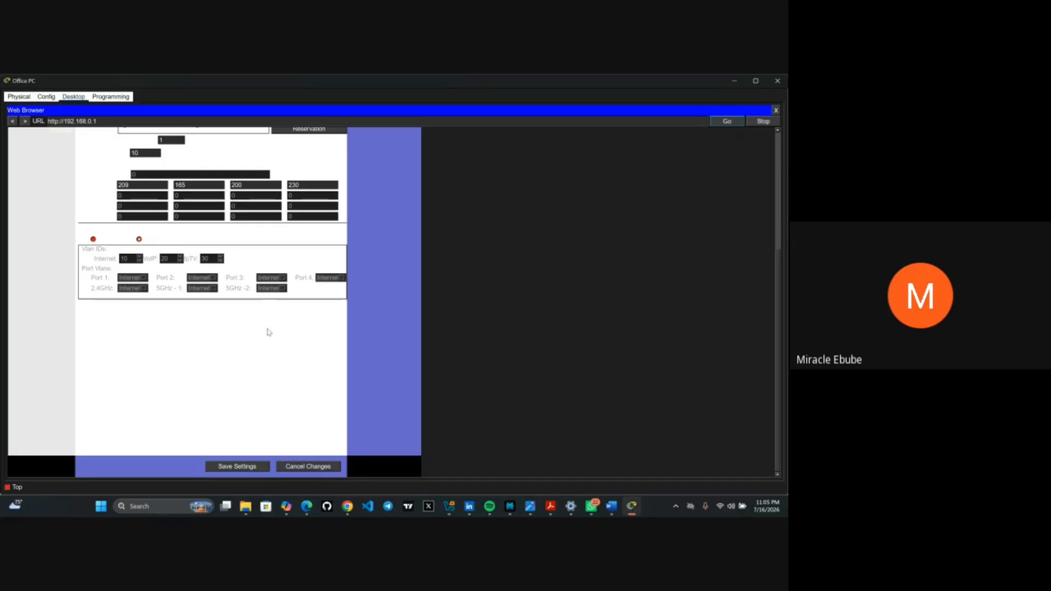
pyautogui.scroll(5, 268, 332)
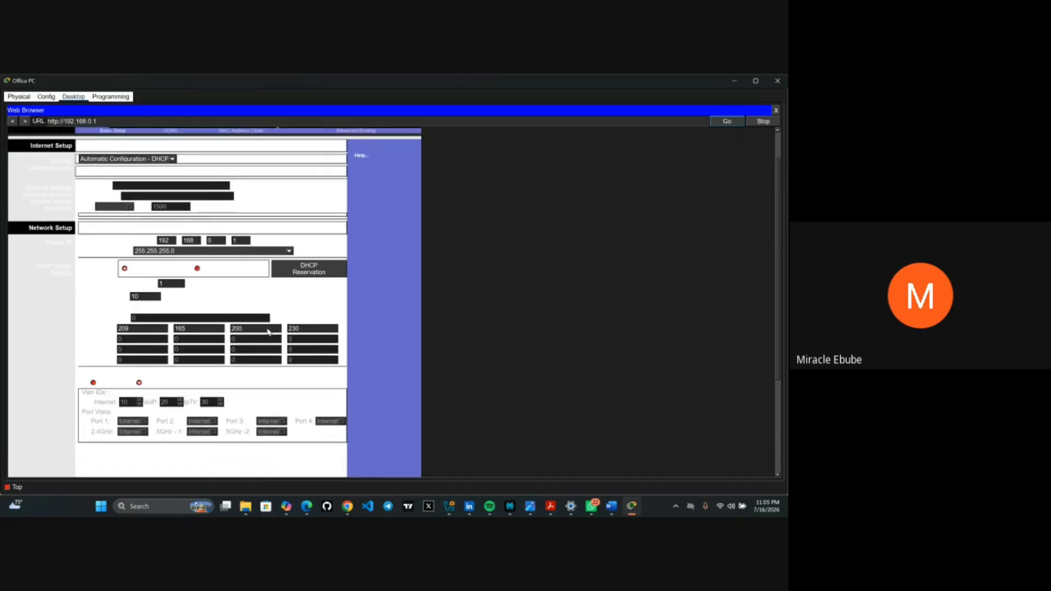
pyautogui.scroll(1, 269, 332)
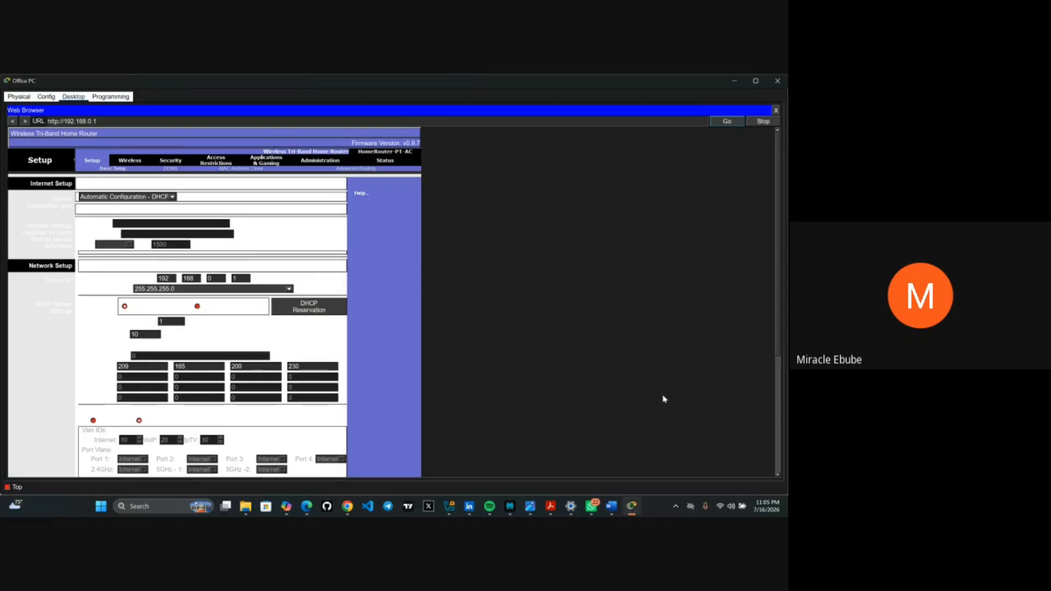
# - Read through Step 3 in the PT Activity instructions, then return to the main Packet Tracer window
pyautogui.moveTo(633, 507)
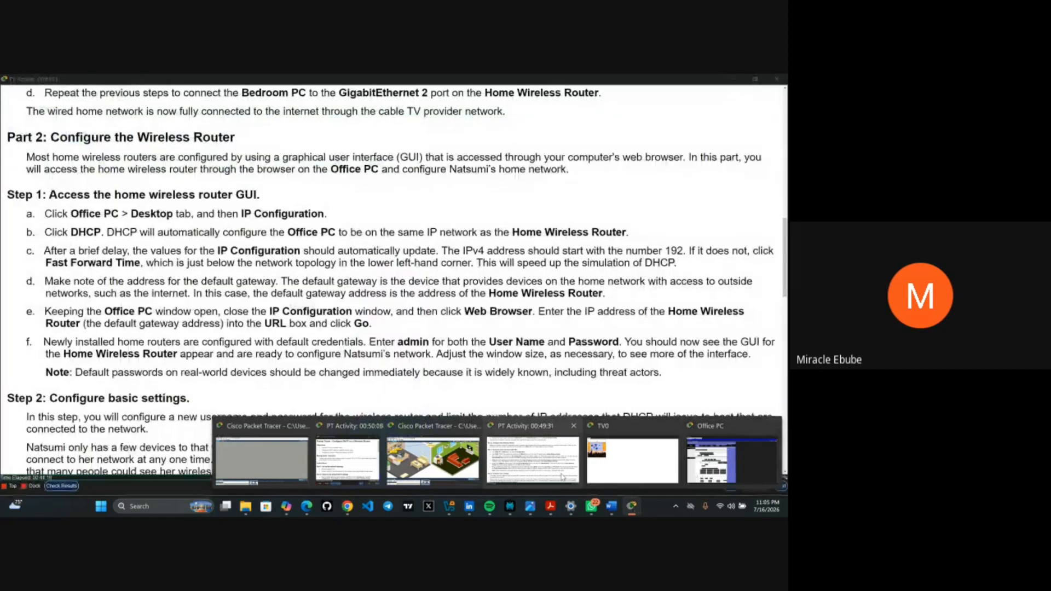
pyautogui.click(563, 477)
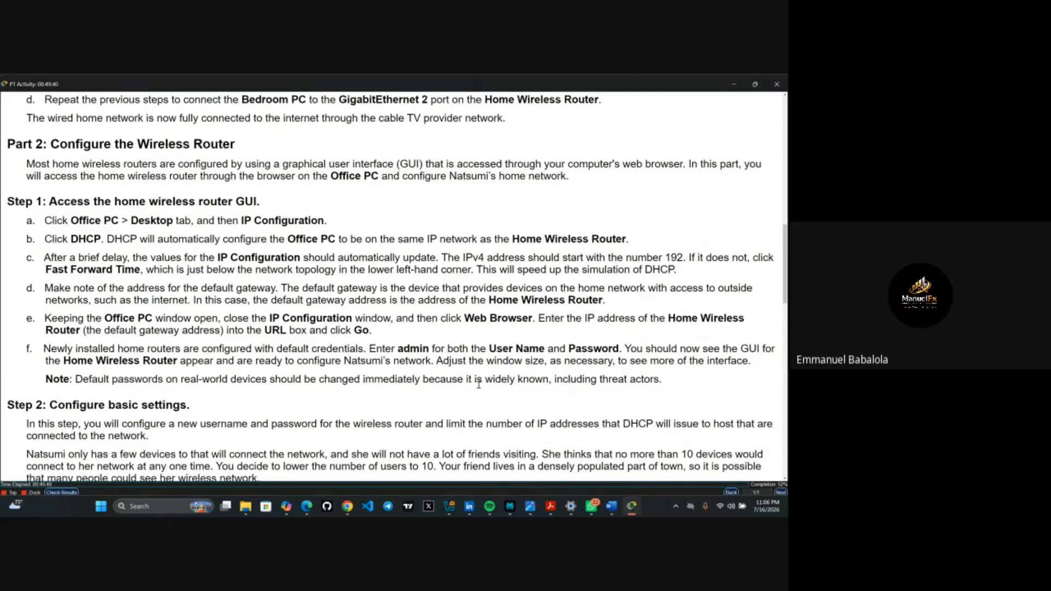
pyautogui.scroll(-3, 479, 384)
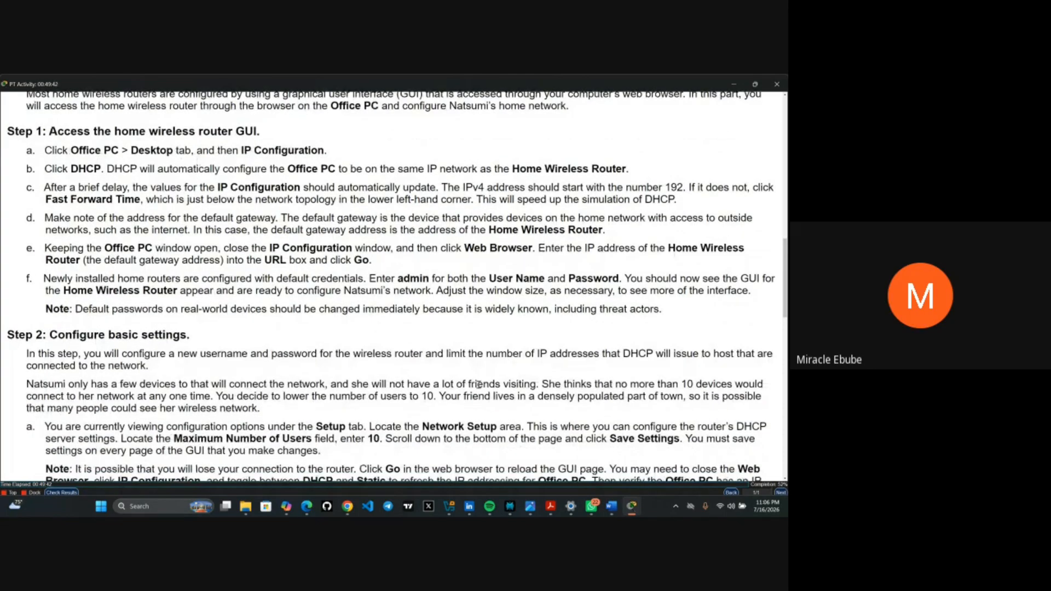
pyautogui.scroll(-2, 478, 384)
pyautogui.scroll(-3, 478, 386)
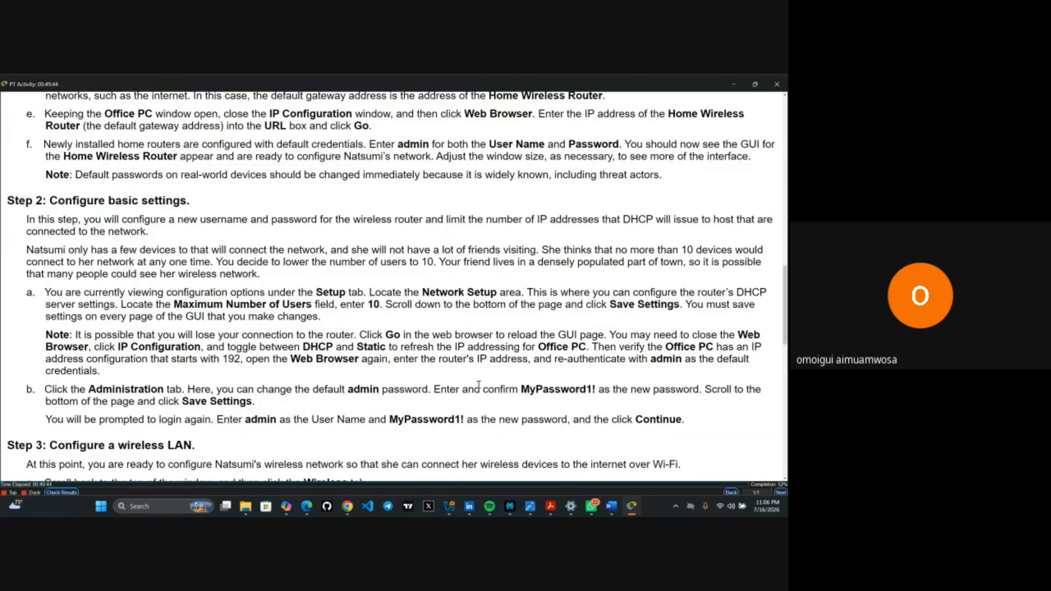
pyautogui.scroll(-4, 478, 385)
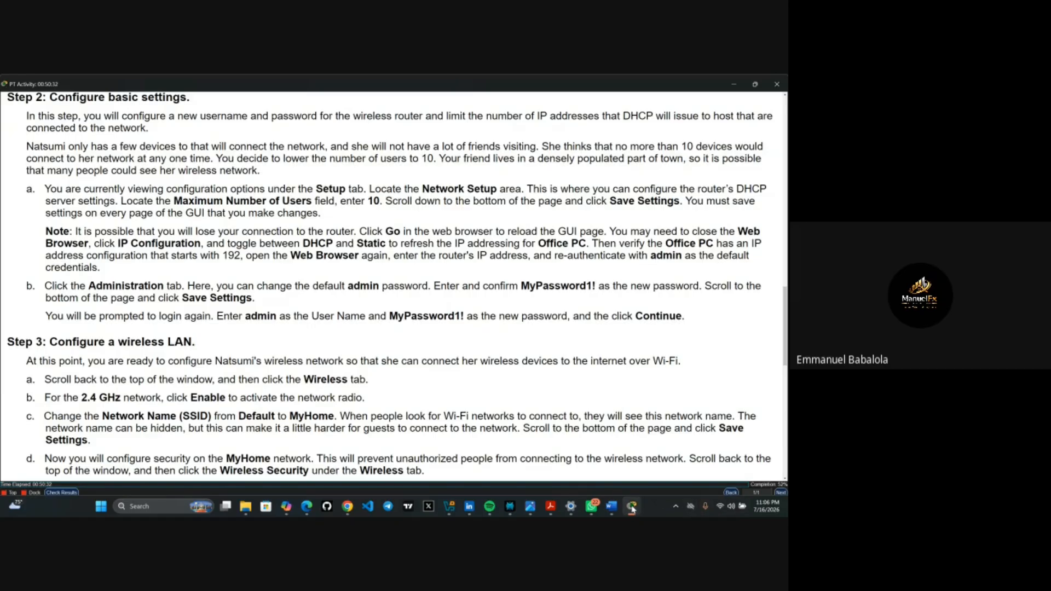
pyautogui.moveTo(632, 509)
pyautogui.click(454, 452)
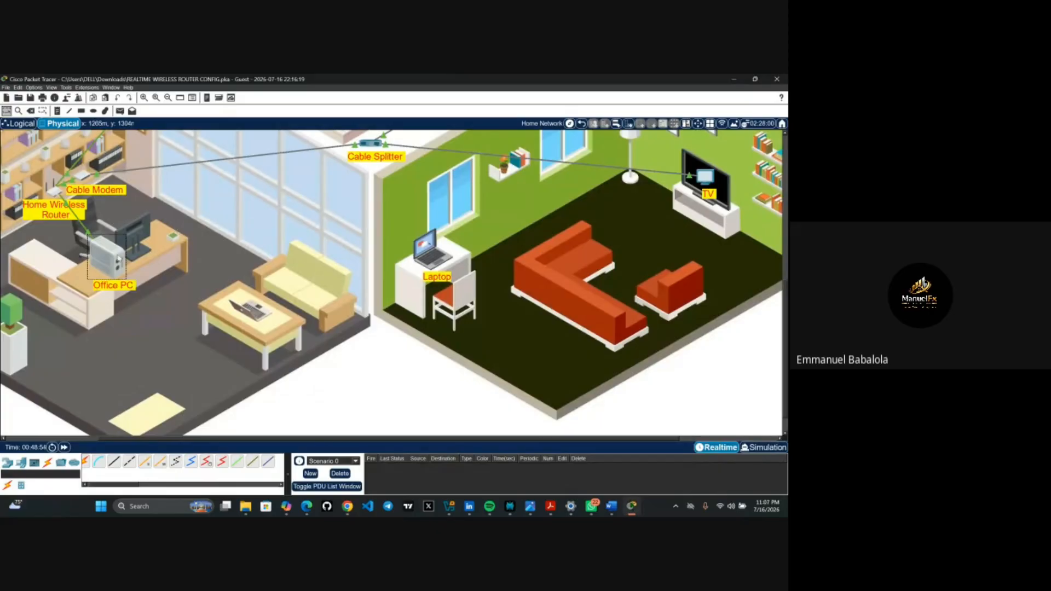
# - Bring up the Office PC's browser on the router's 192.168.0.1 setup page
pyautogui.click(118, 259)
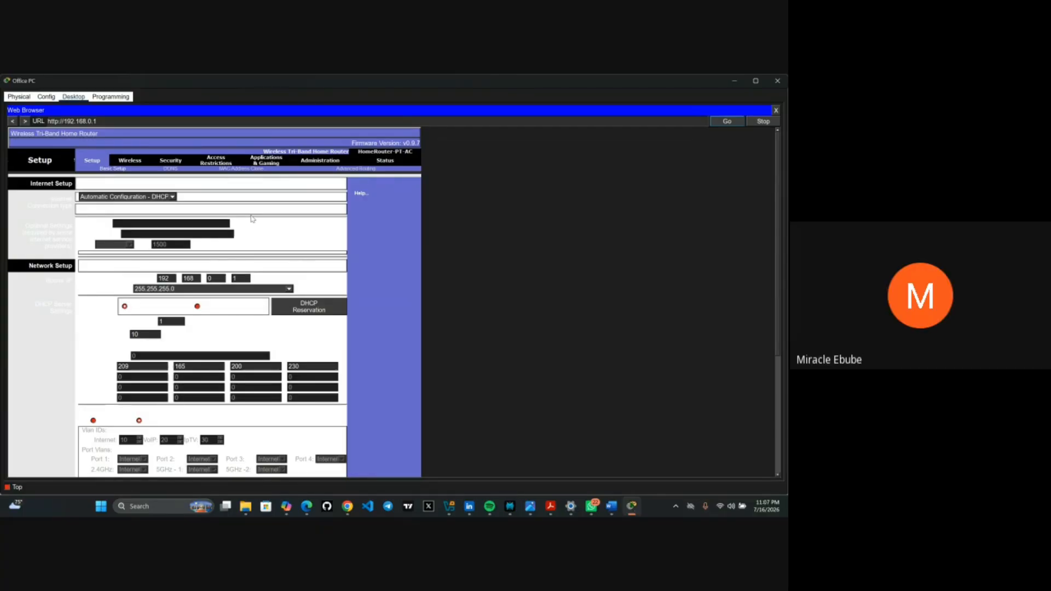
# - In Basic Wireless Settings, change the 2.4 GHz SSID from Default to MyHome and enable that radio
pyautogui.click(138, 162)
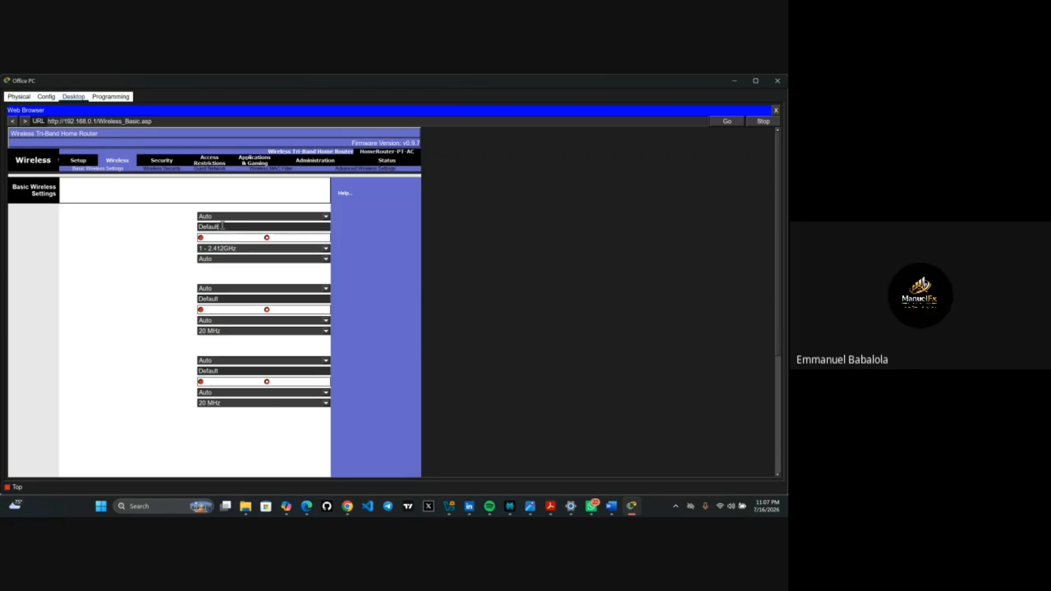
pyautogui.press('BackSpace')
pyautogui.press('BackSpace')
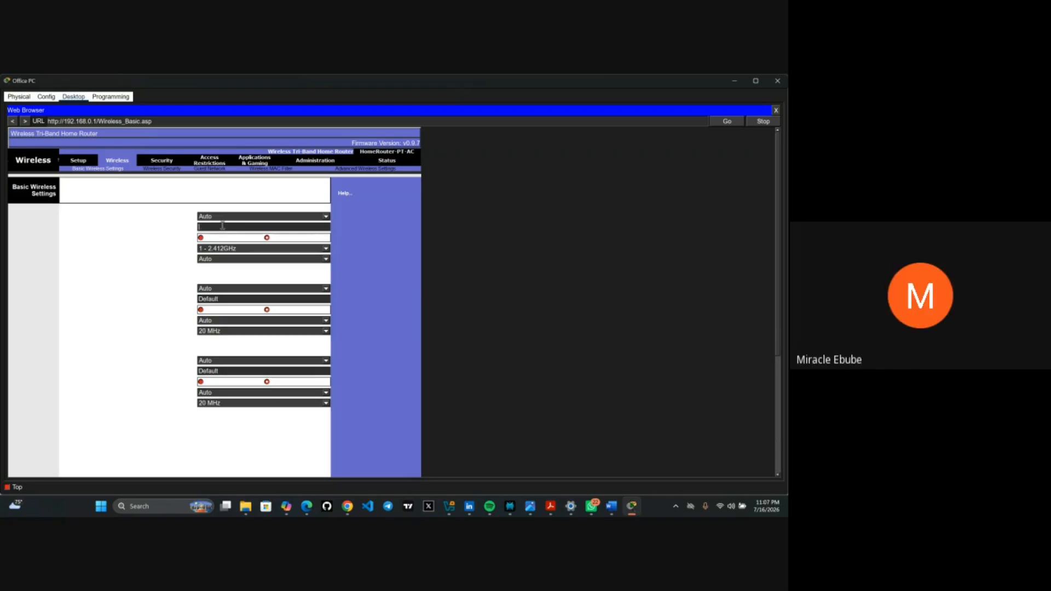
pyautogui.write('MyH')
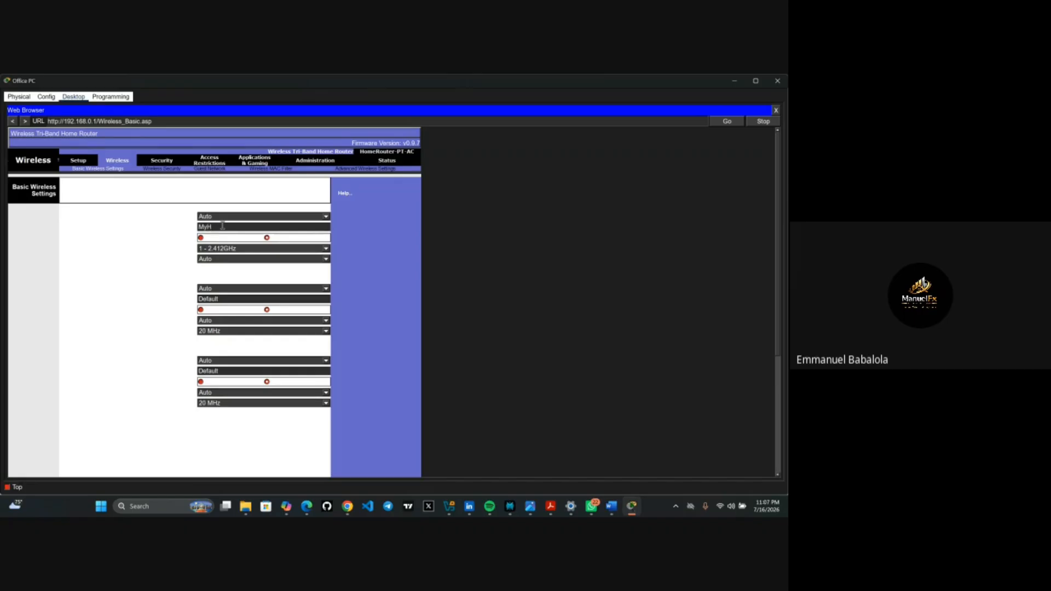
pyautogui.write('ome')
pyautogui.click(201, 239)
pyautogui.scroll(-1, 238, 263)
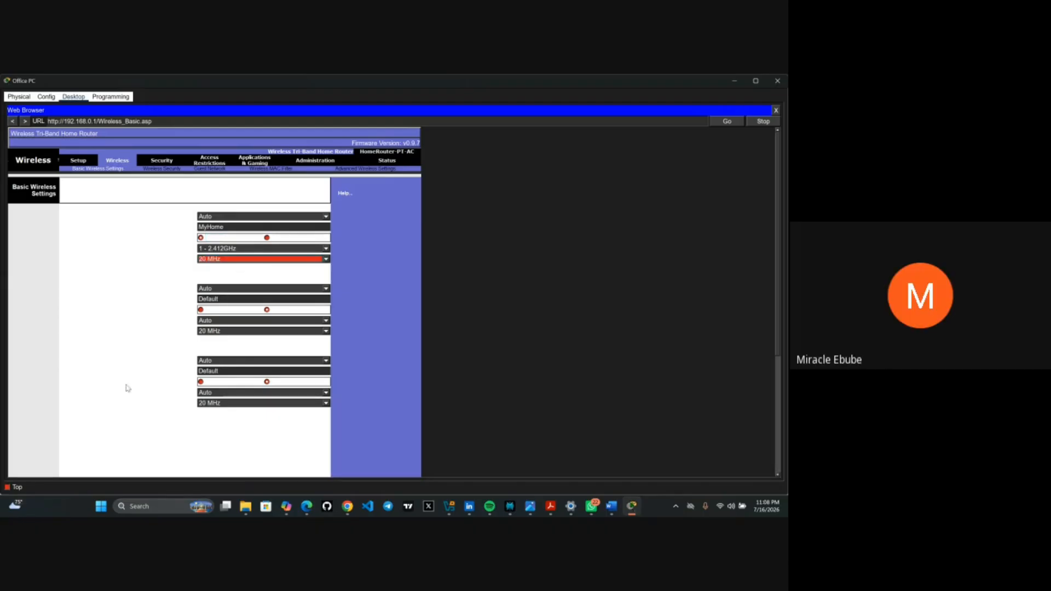
pyautogui.scroll(-3, 121, 393)
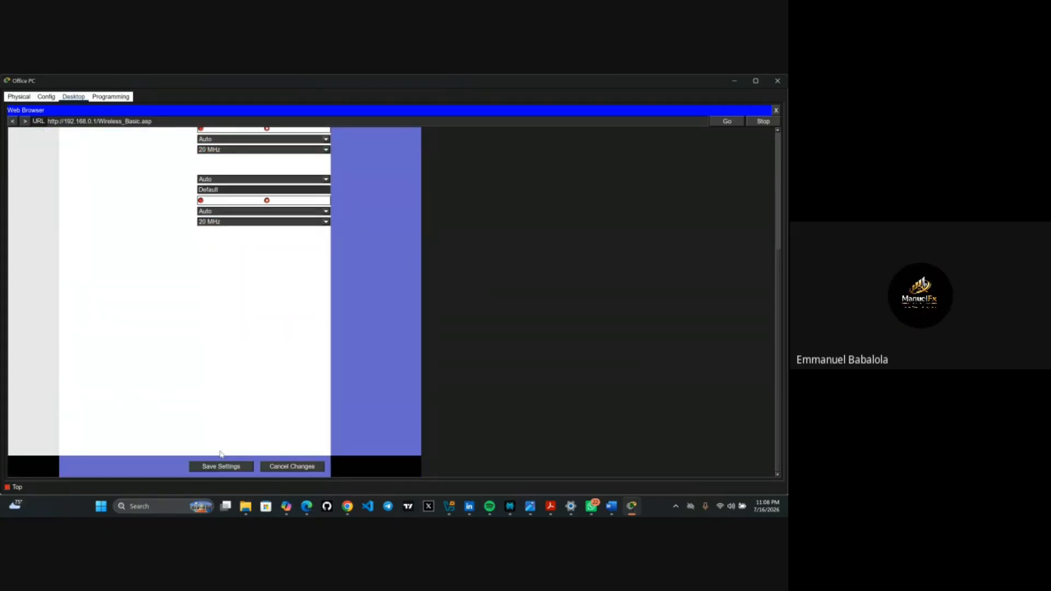
# - Save the MyHome 2.4 GHz settings, dismiss a desktop notification, and save them again
pyautogui.click(220, 467)
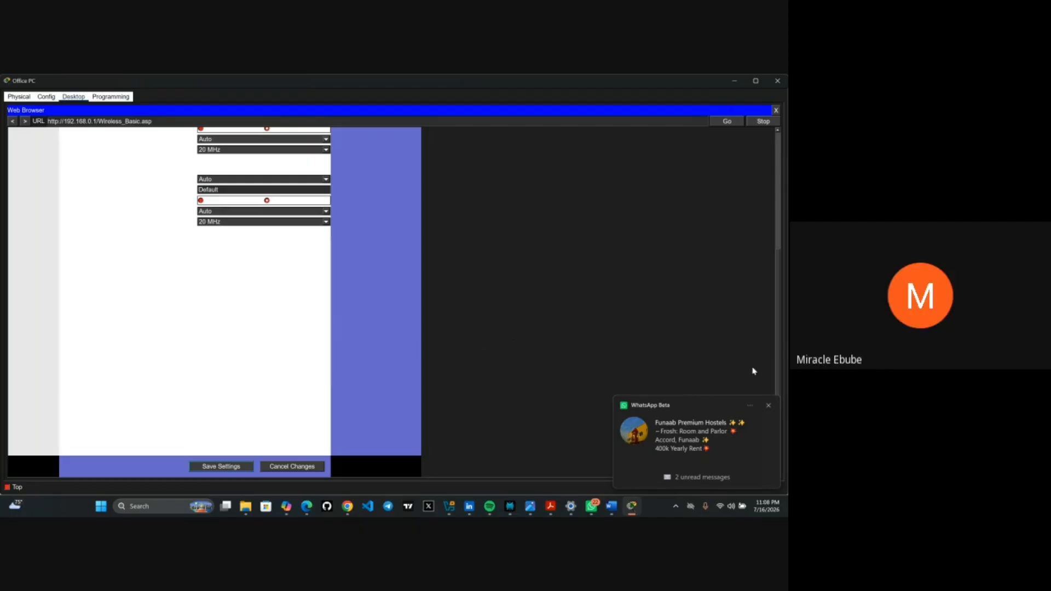
pyautogui.click(768, 405)
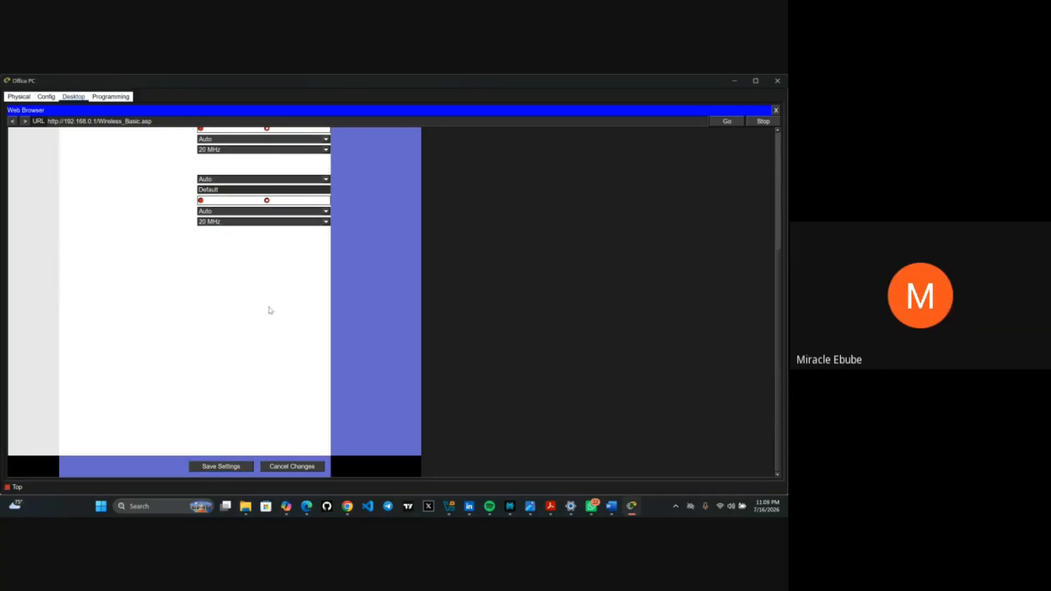
pyautogui.scroll(4, 270, 307)
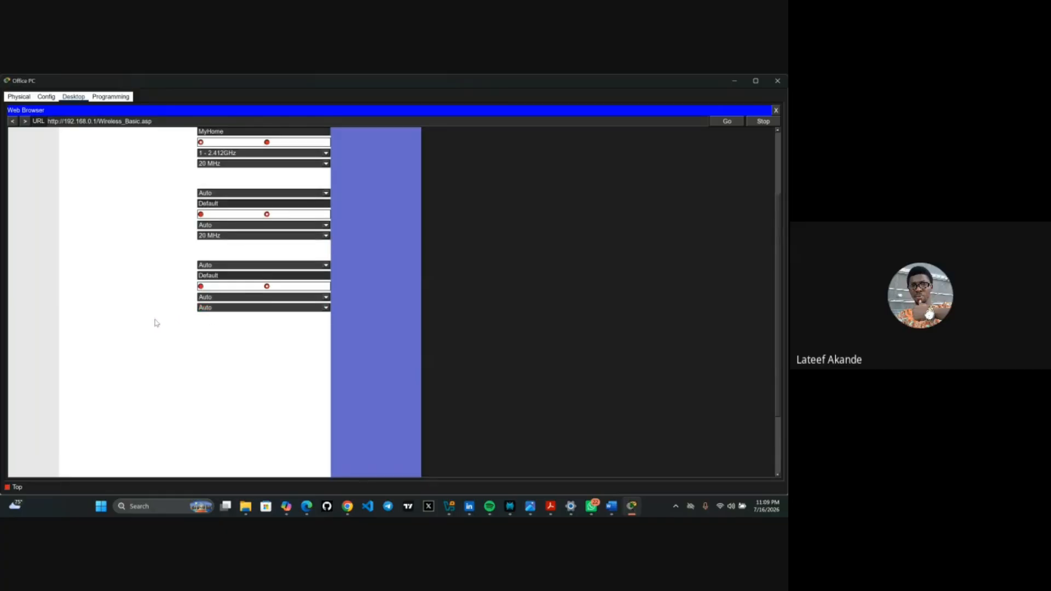
pyautogui.scroll(4, 156, 323)
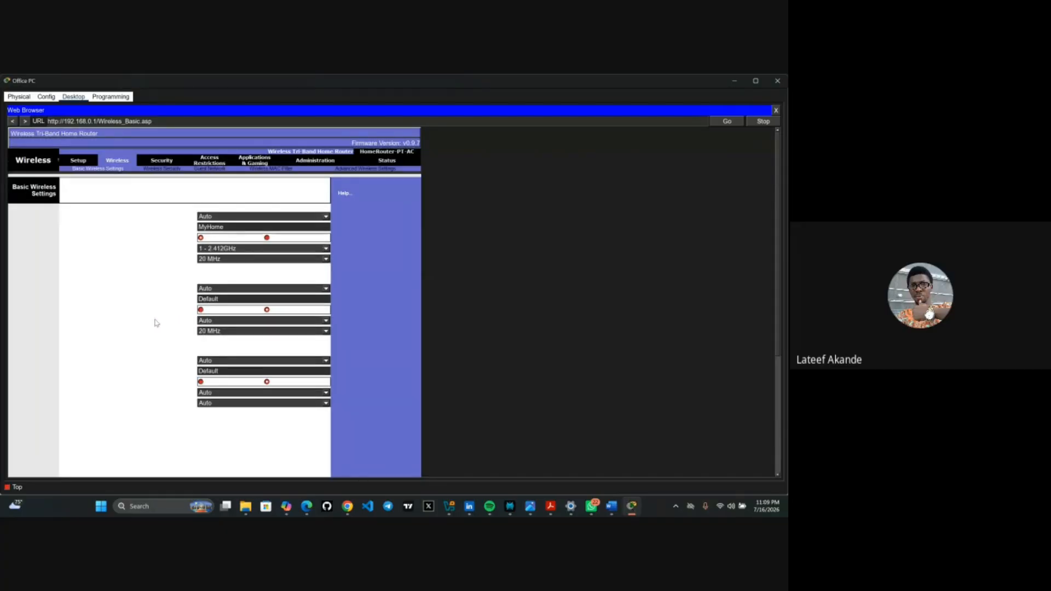
pyautogui.scroll(-2, 156, 323)
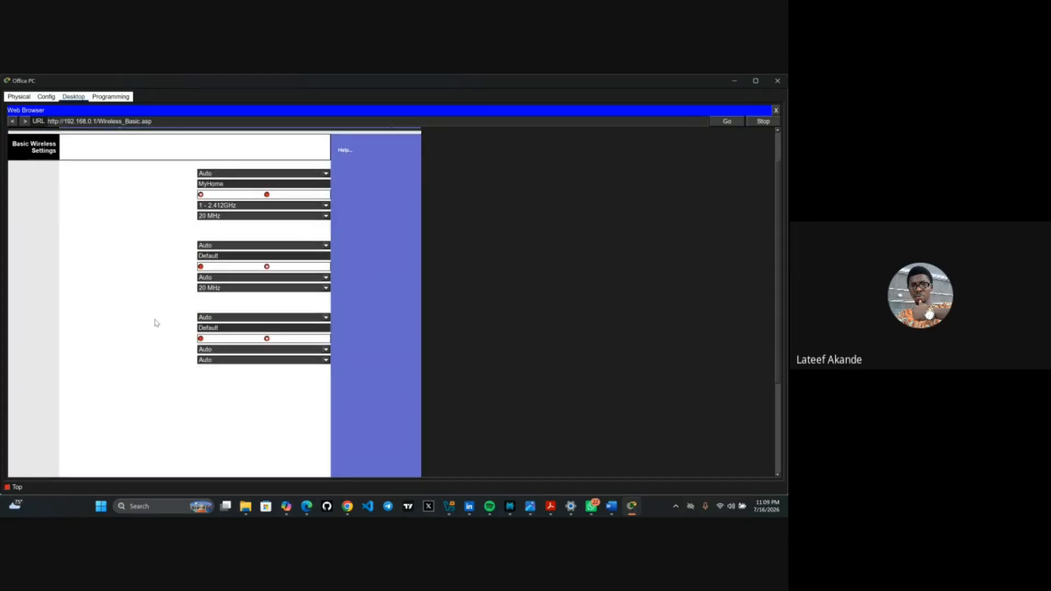
pyautogui.scroll(2, 156, 323)
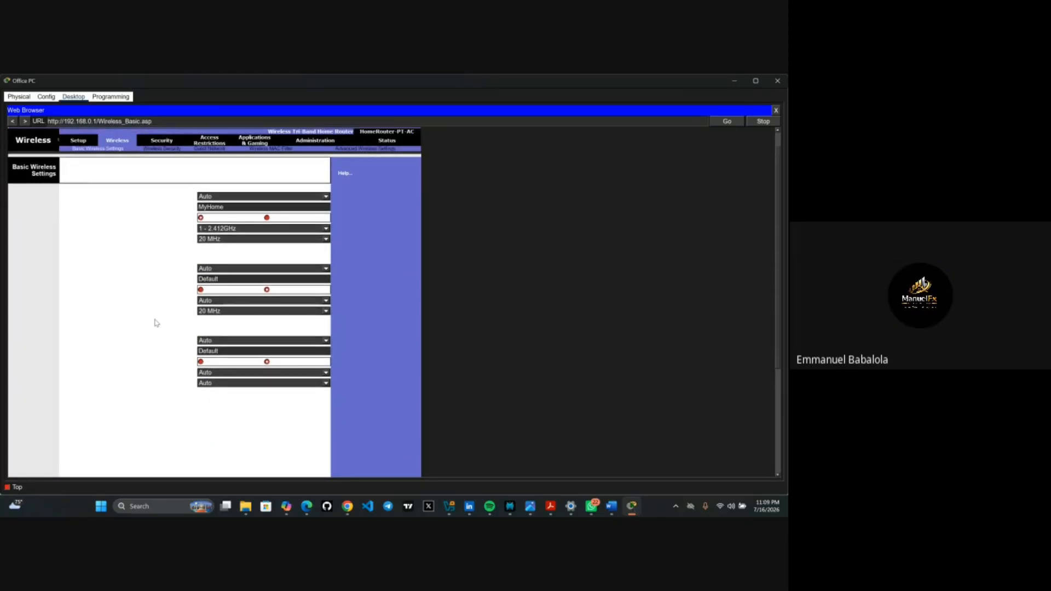
pyautogui.scroll(-8, 155, 323)
pyautogui.click(222, 468)
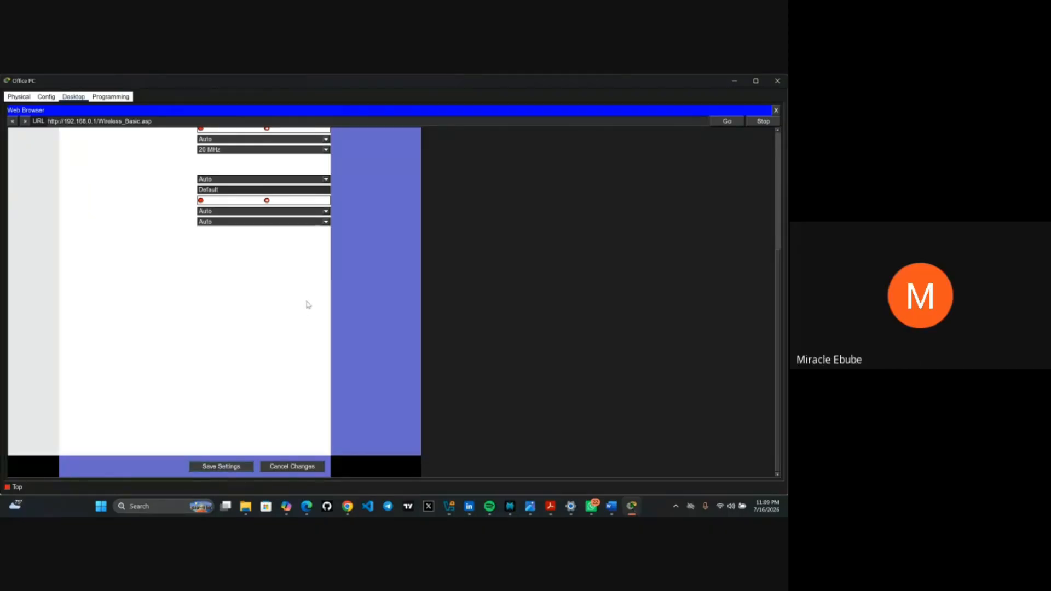
pyautogui.scroll(3, 308, 305)
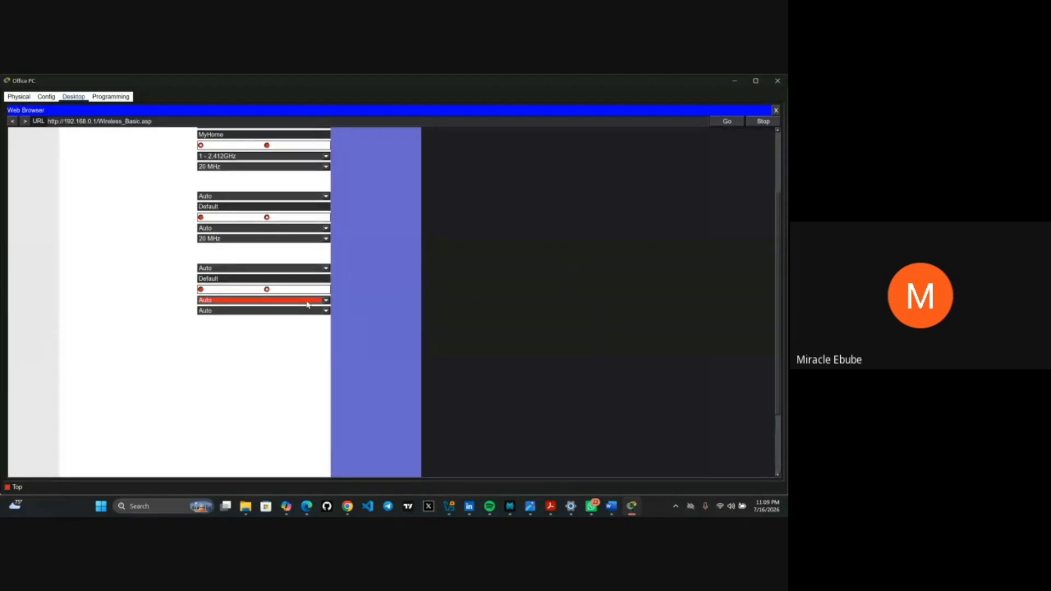
pyautogui.scroll(3, 193, 285)
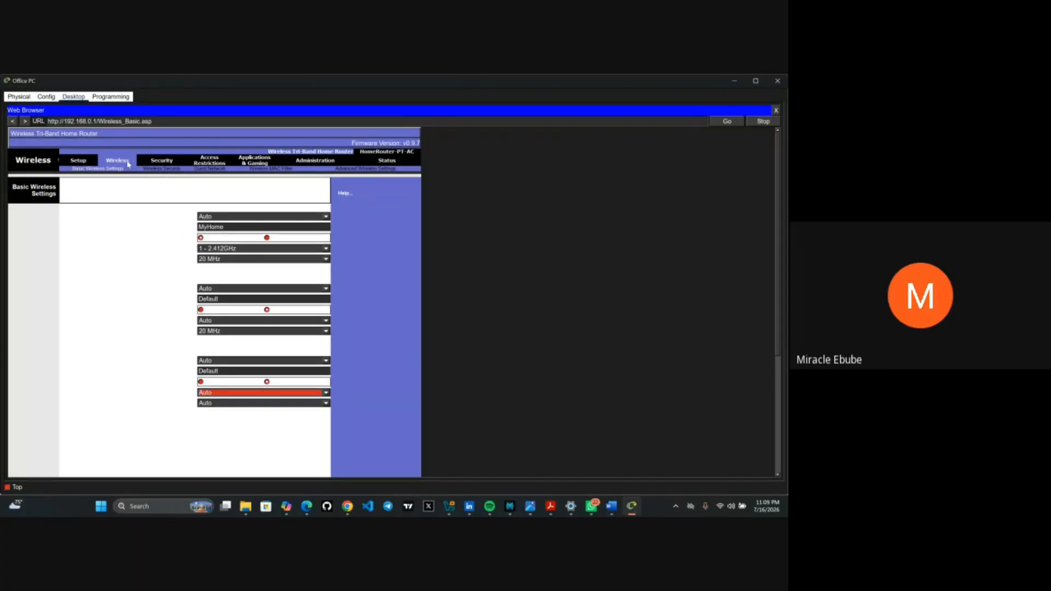
# - Go to the router's Wireless Security page and expand the 2.4 GHz security mode choices
pyautogui.click(157, 169)
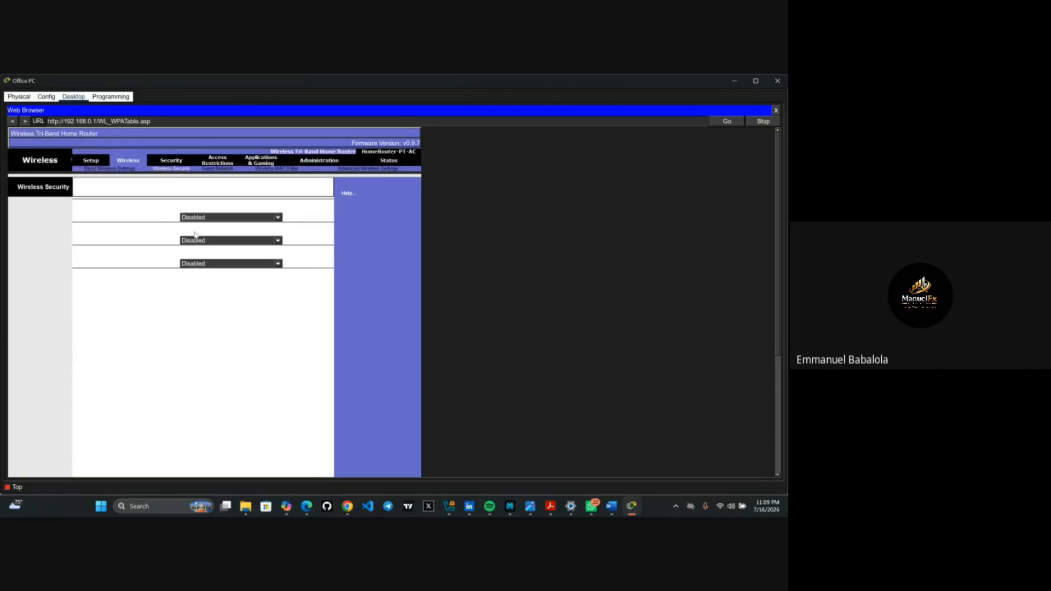
pyautogui.scroll(-3, 199, 242)
pyautogui.scroll(2, 200, 242)
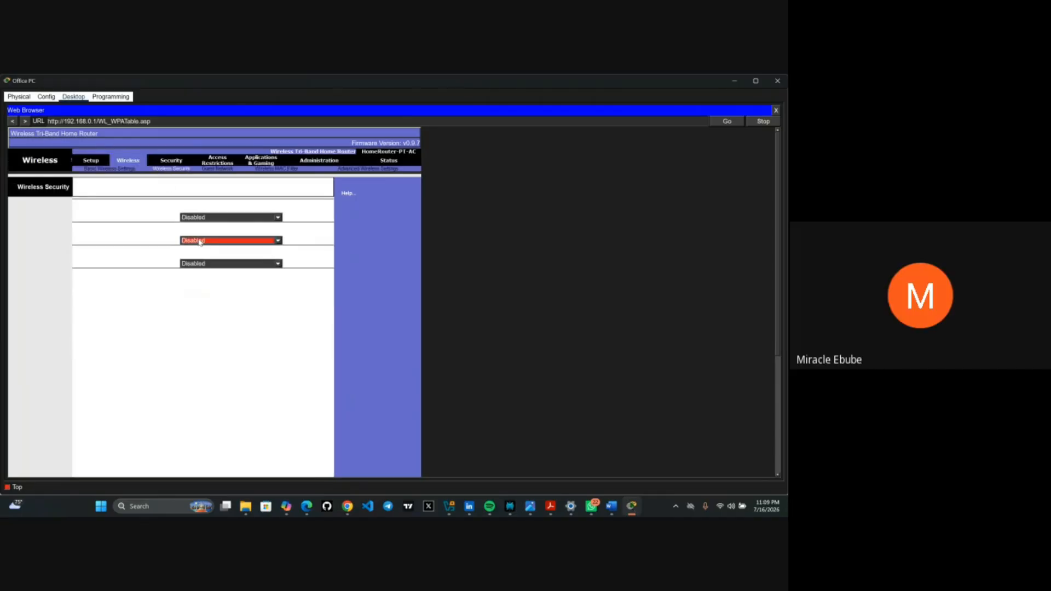
pyautogui.scroll(-3, 199, 242)
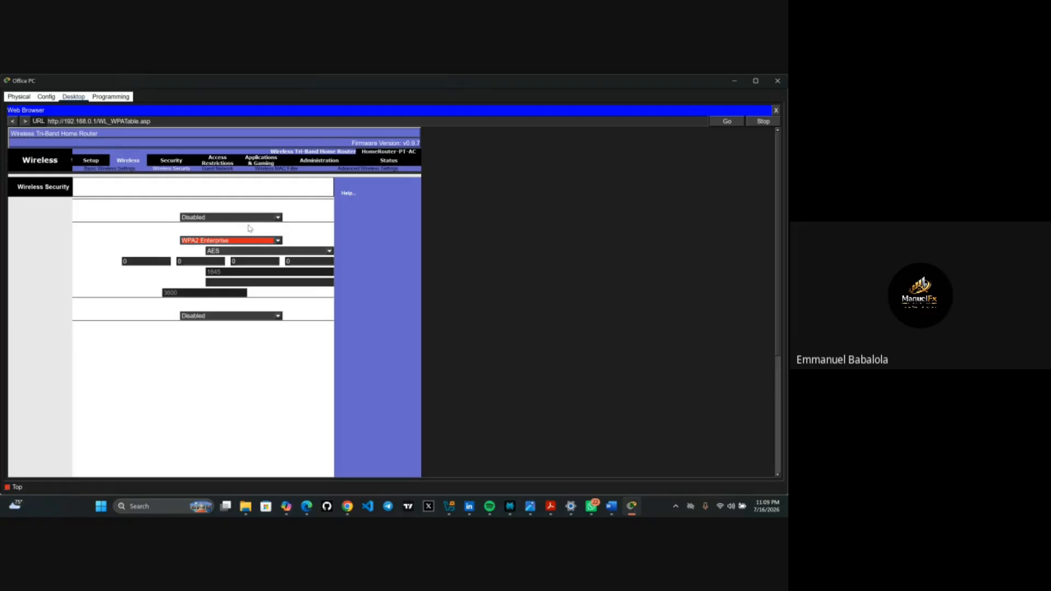
pyautogui.click(250, 242)
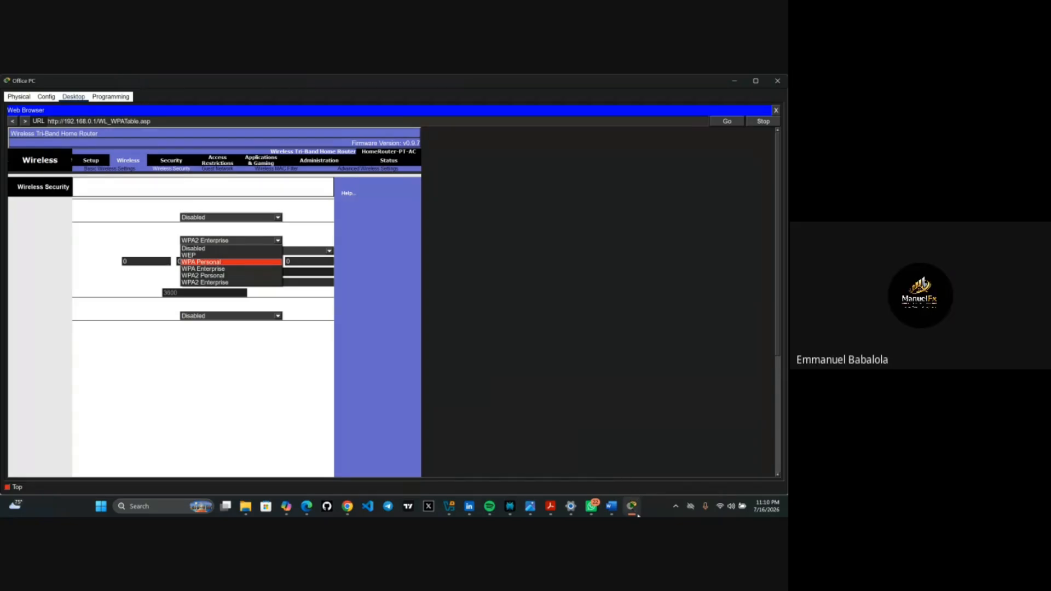
# - Scroll through the activity's Step 3 wireless LAN tasks, then return to the Packet Tracer Physical view
pyautogui.moveTo(637, 514)
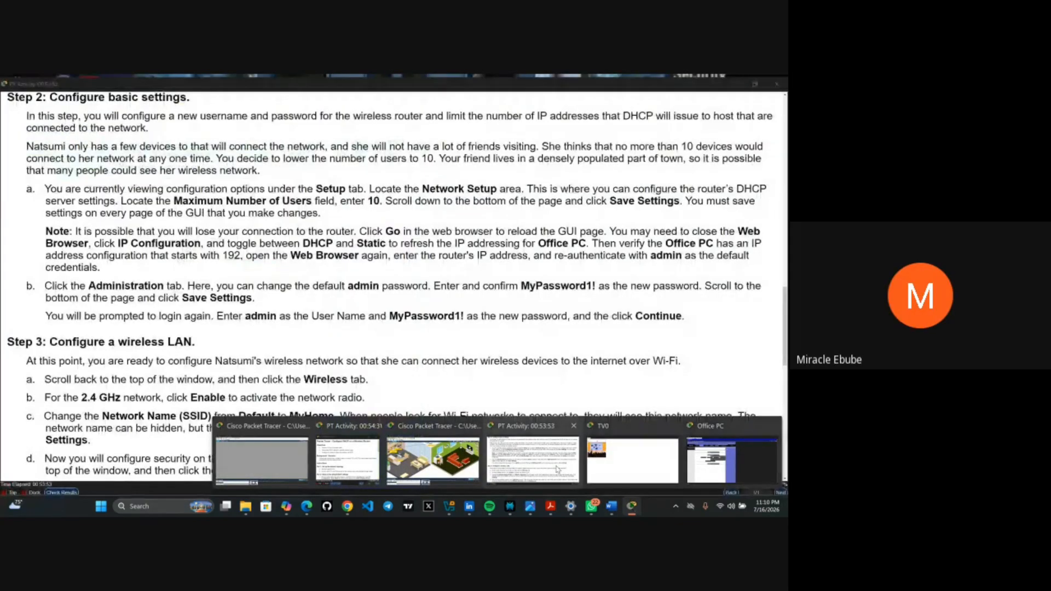
pyautogui.click(557, 469)
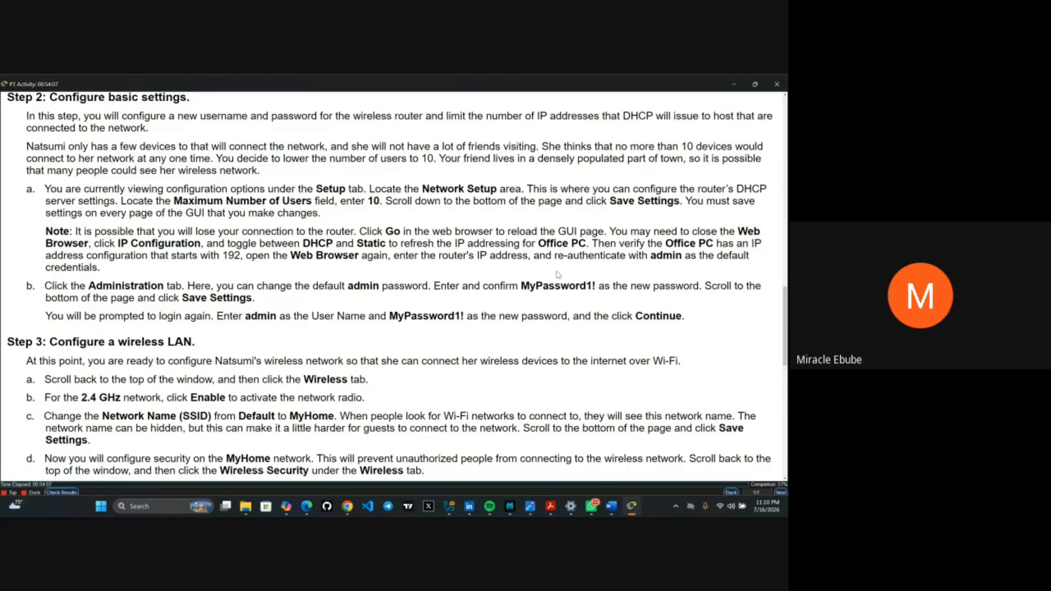
pyautogui.scroll(-3, 557, 274)
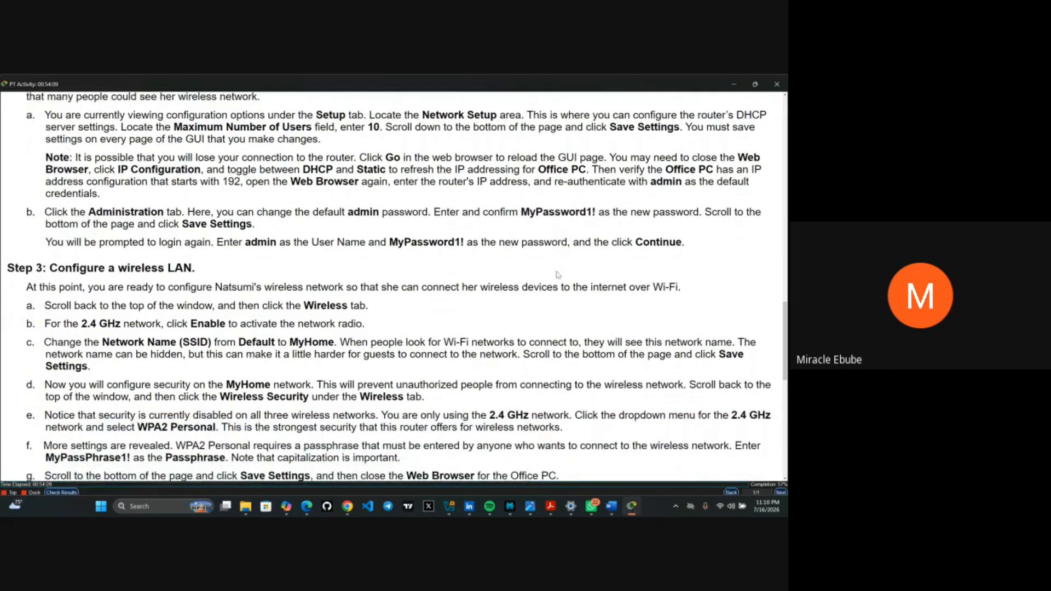
pyautogui.scroll(-1, 557, 274)
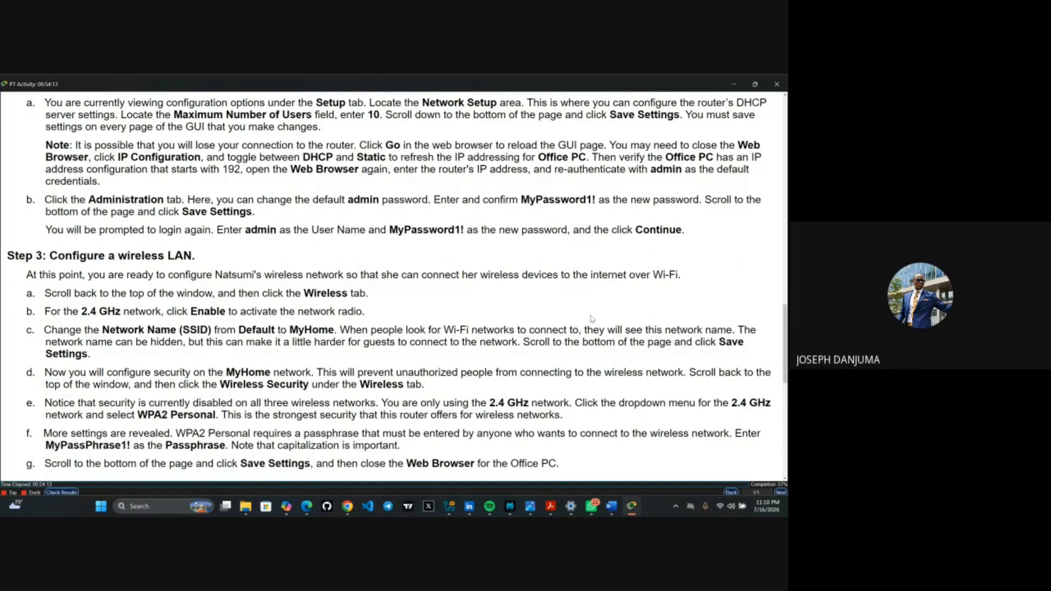
pyautogui.scroll(-1, 597, 370)
pyautogui.scroll(-1, 597, 371)
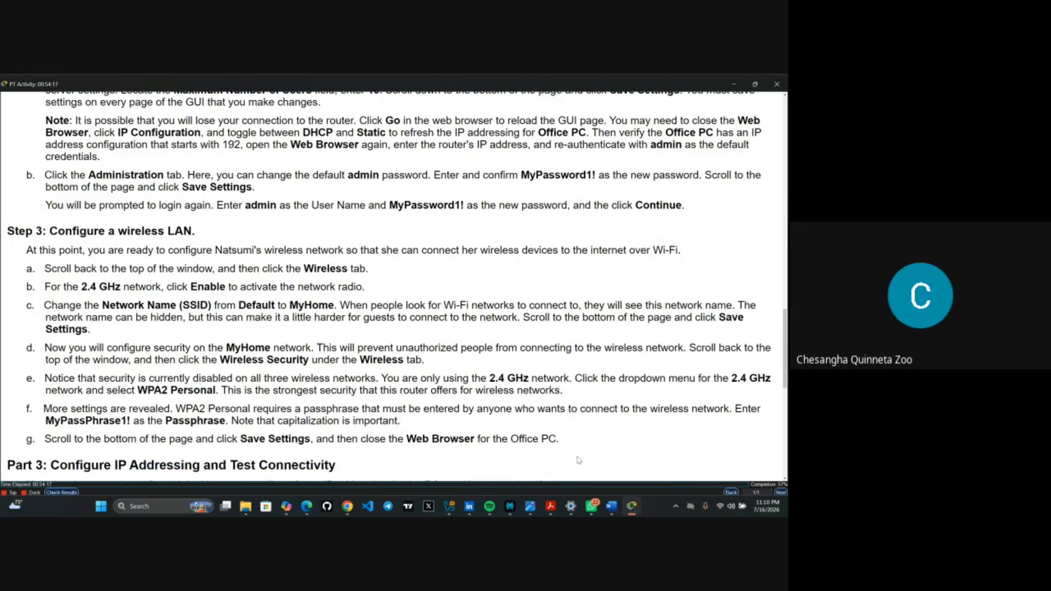
pyautogui.moveTo(628, 511)
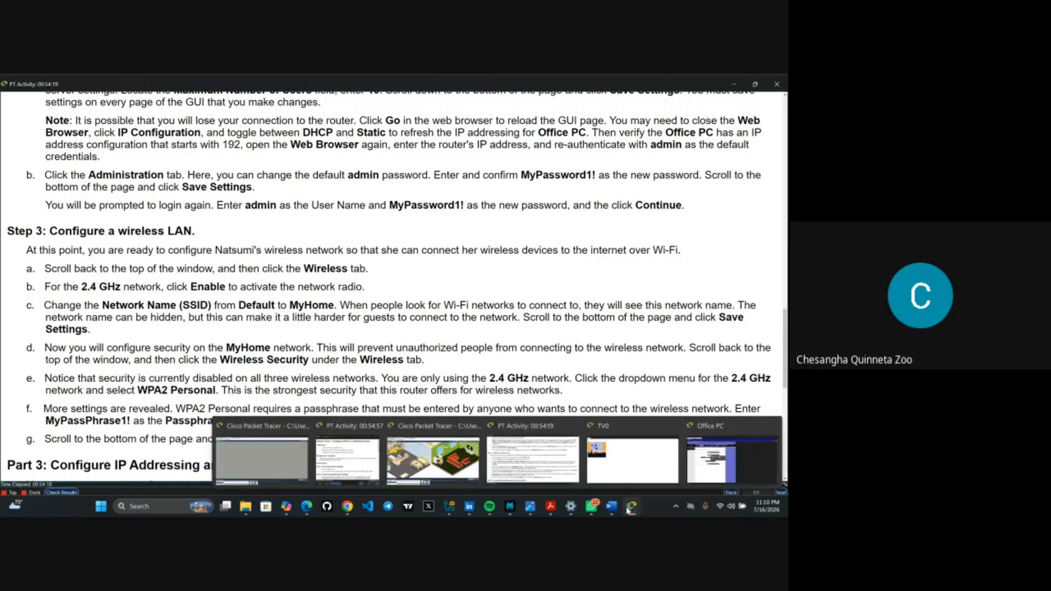
pyautogui.click(461, 471)
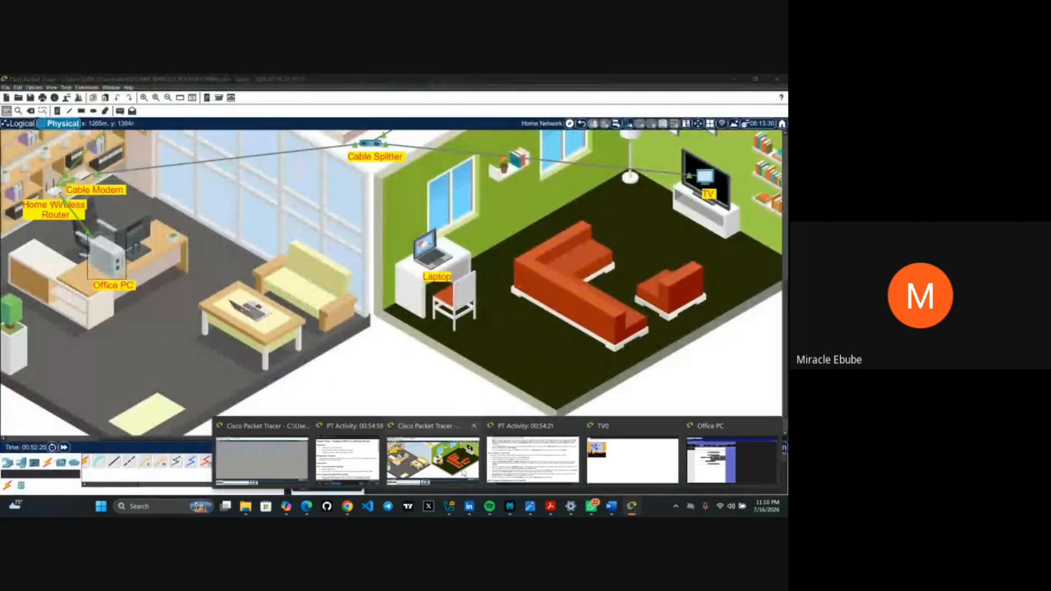
pyautogui.scroll(3, 360, 315)
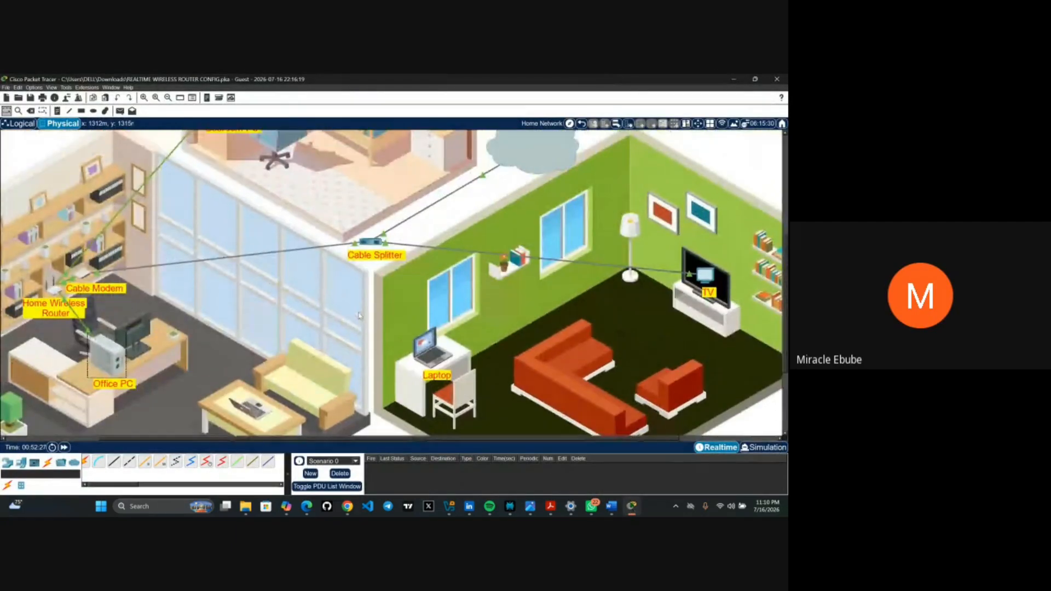
# - On the Office PC's router page, set 2.4 GHz security to WPA2 Personal and select the Passphrase field
pyautogui.click(121, 361)
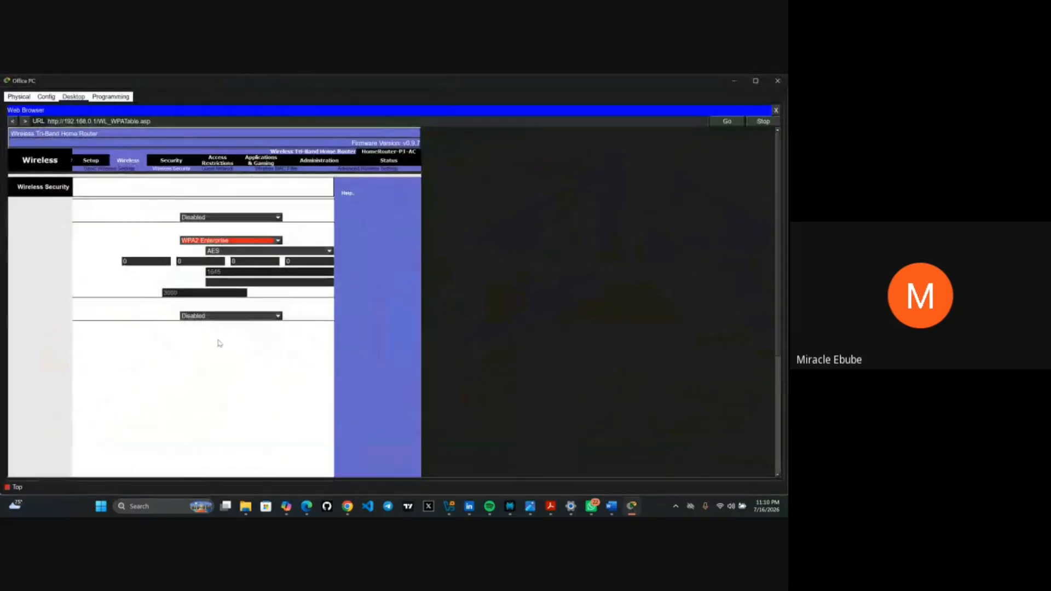
pyautogui.click(280, 241)
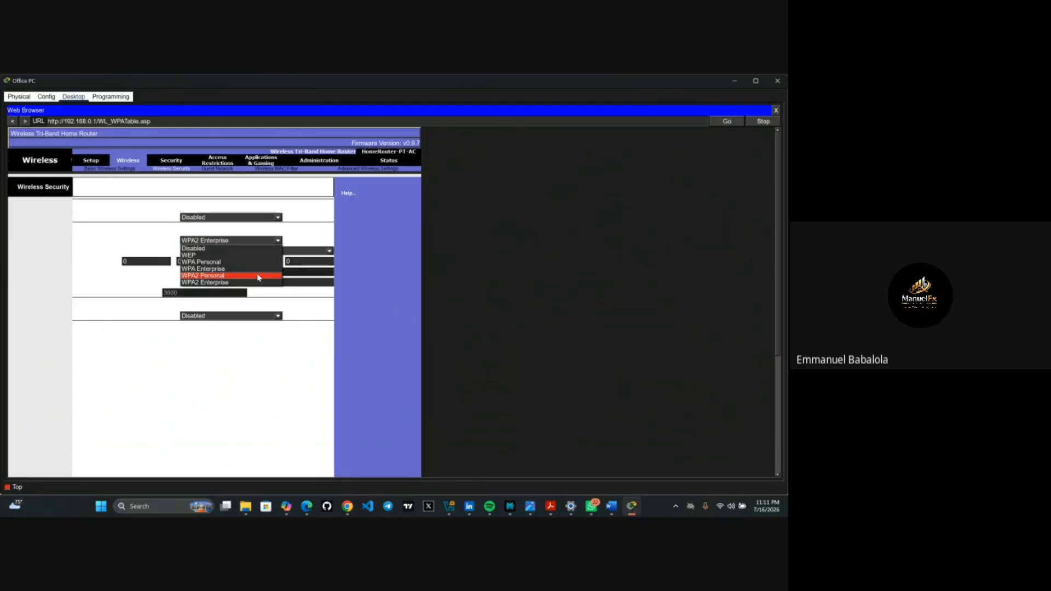
pyautogui.click(259, 277)
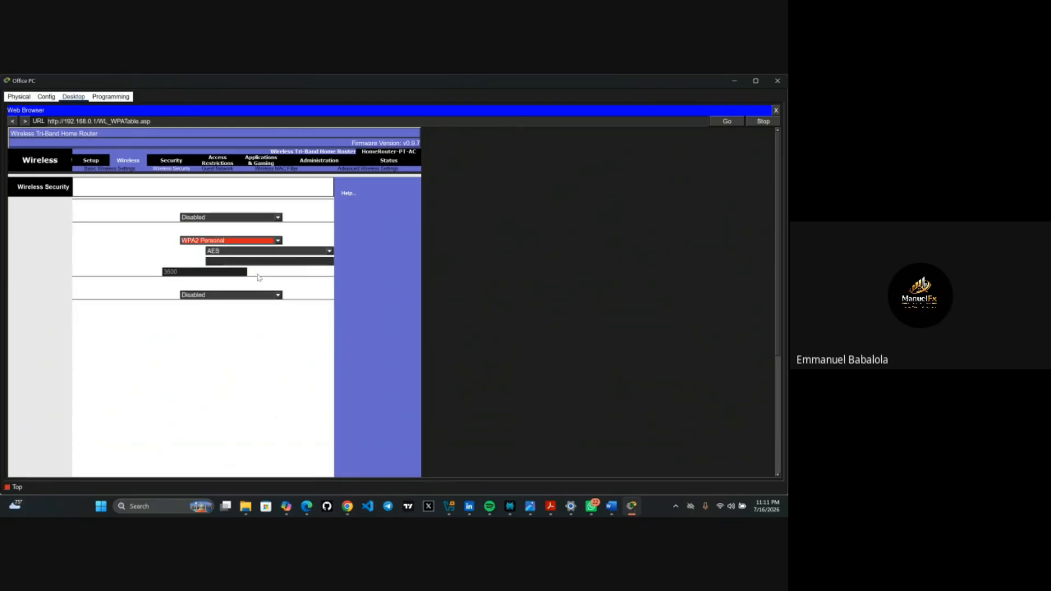
pyautogui.click(227, 261)
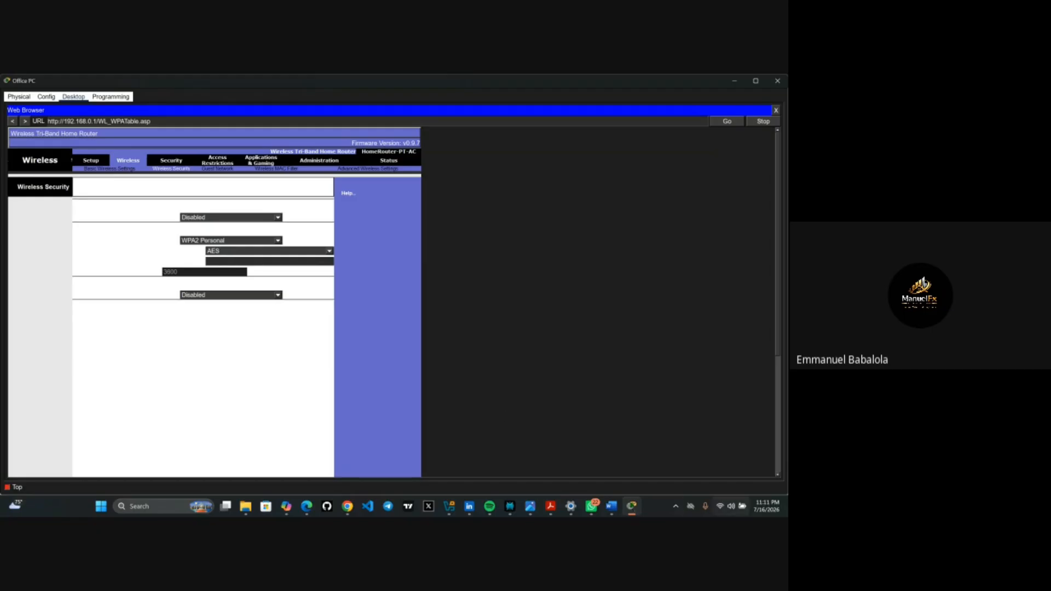
# - Bring the PT Activity instructions back to the front
pyautogui.moveTo(633, 507)
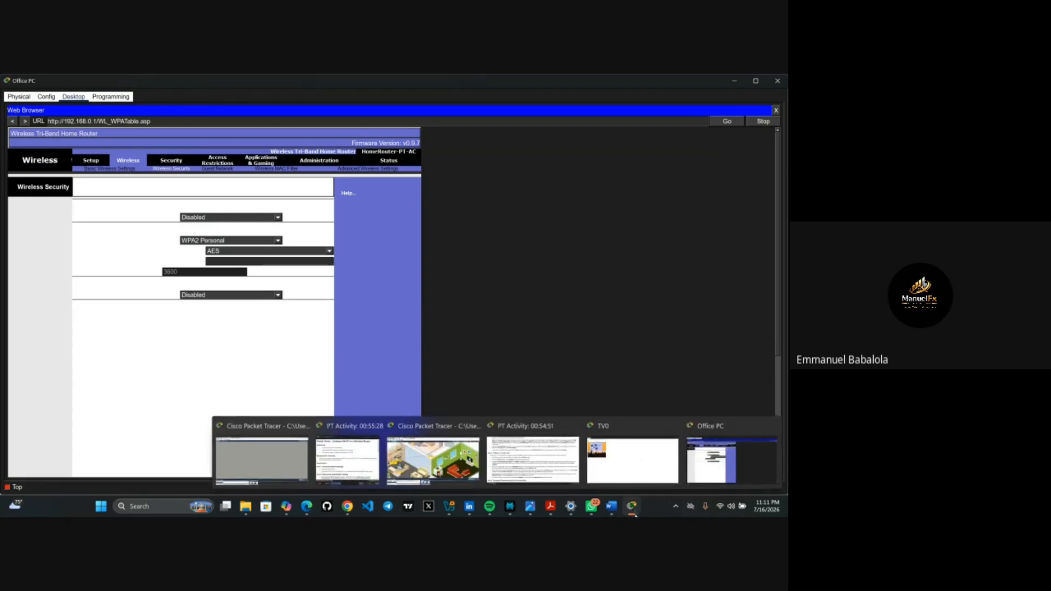
pyautogui.moveTo(550, 478)
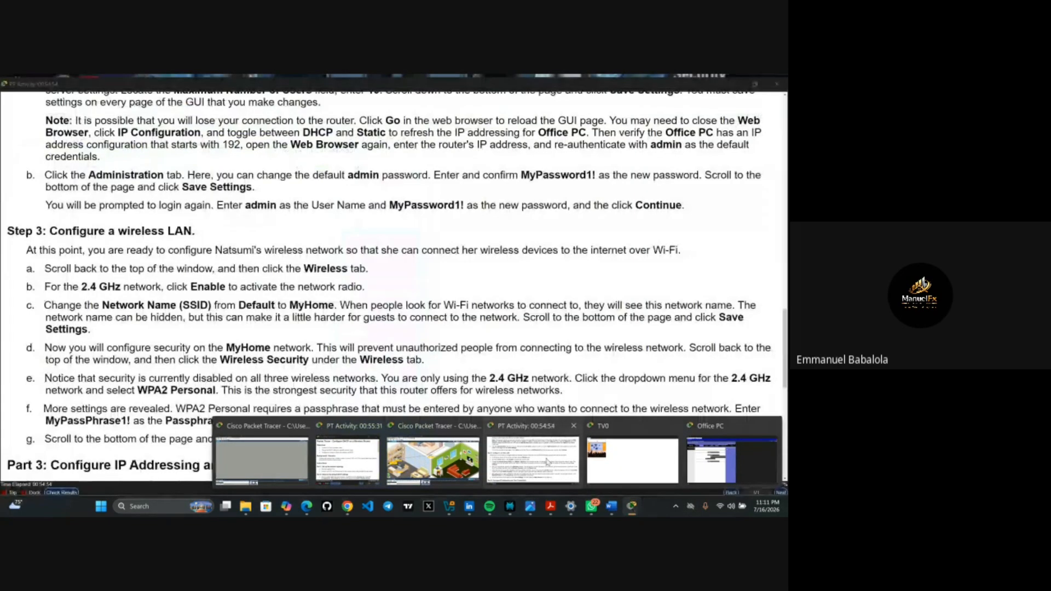
pyautogui.click(547, 461)
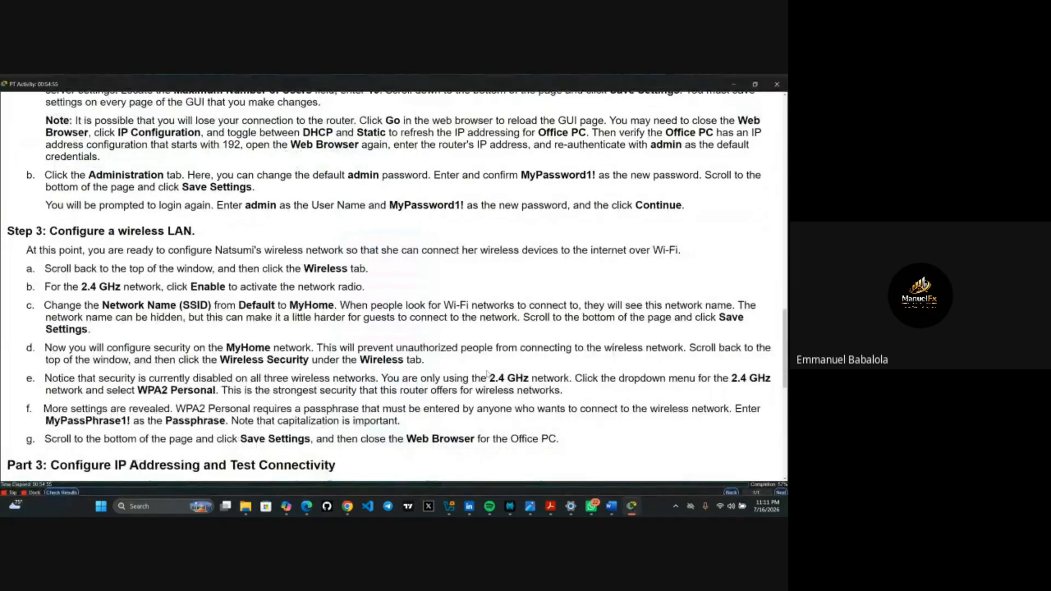
# - Check the passphrase in step f, then return to the Office PC's Wireless Security page
pyautogui.scroll(-3, 489, 374)
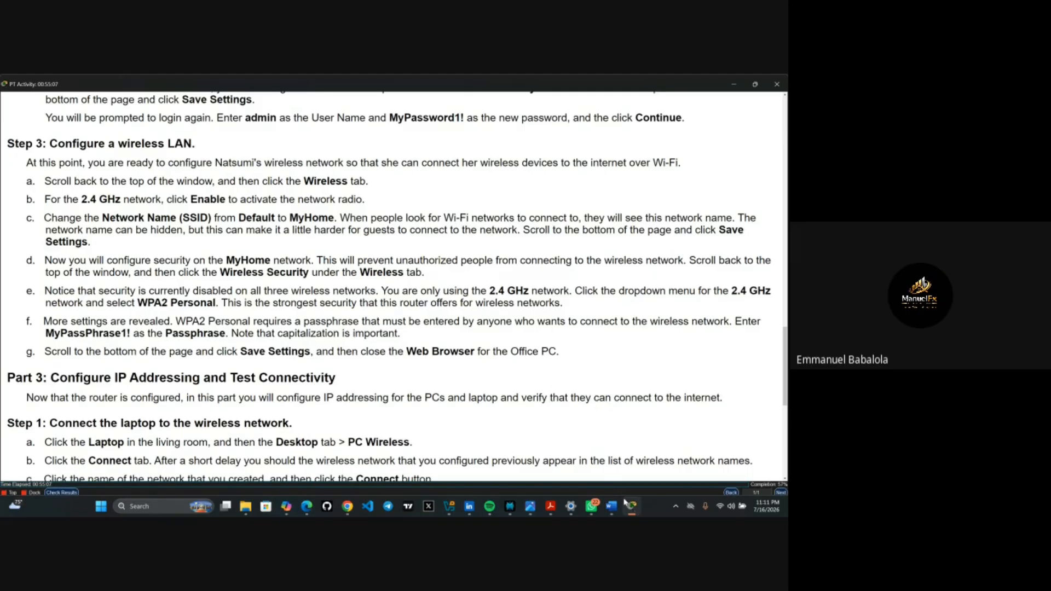
pyautogui.moveTo(631, 509)
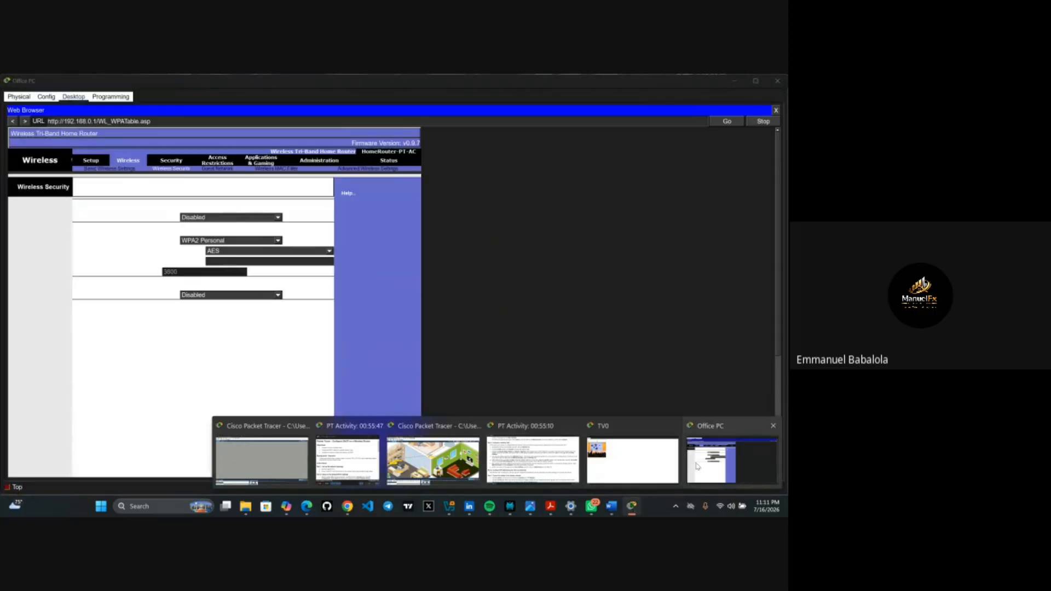
pyautogui.click(687, 460)
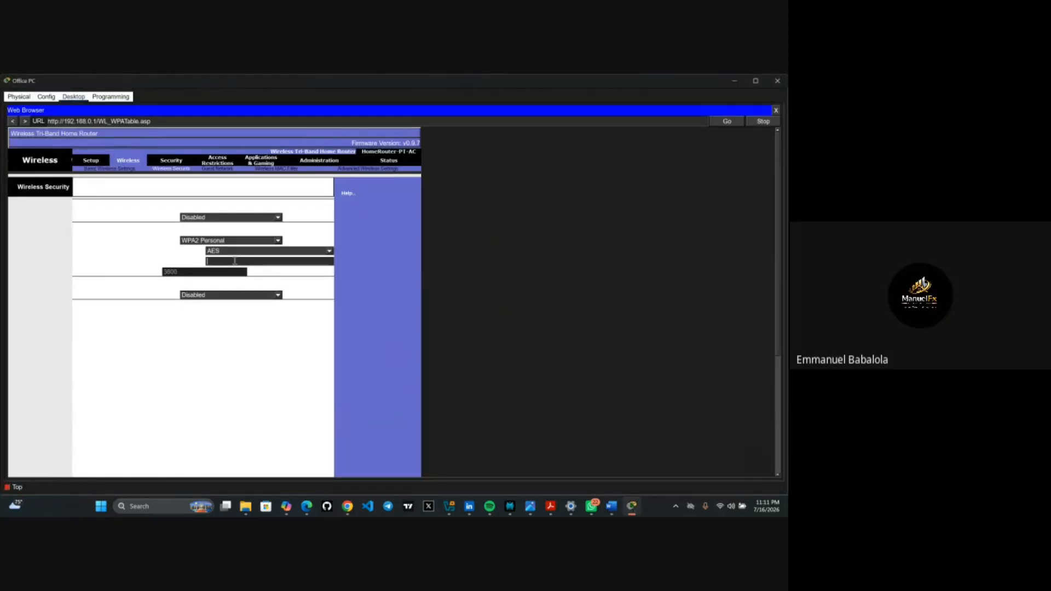
# - Enter the WPA2 passphrase for the 2.4 GHz network and save the wireless security settings
pyautogui.write('MyPassPhrase')
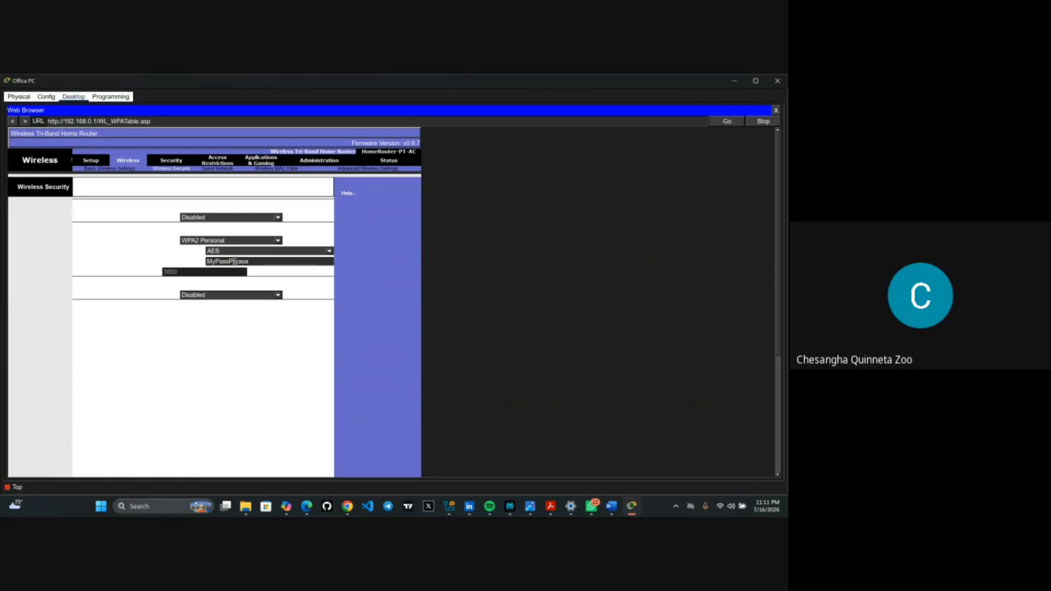
pyautogui.write('1')
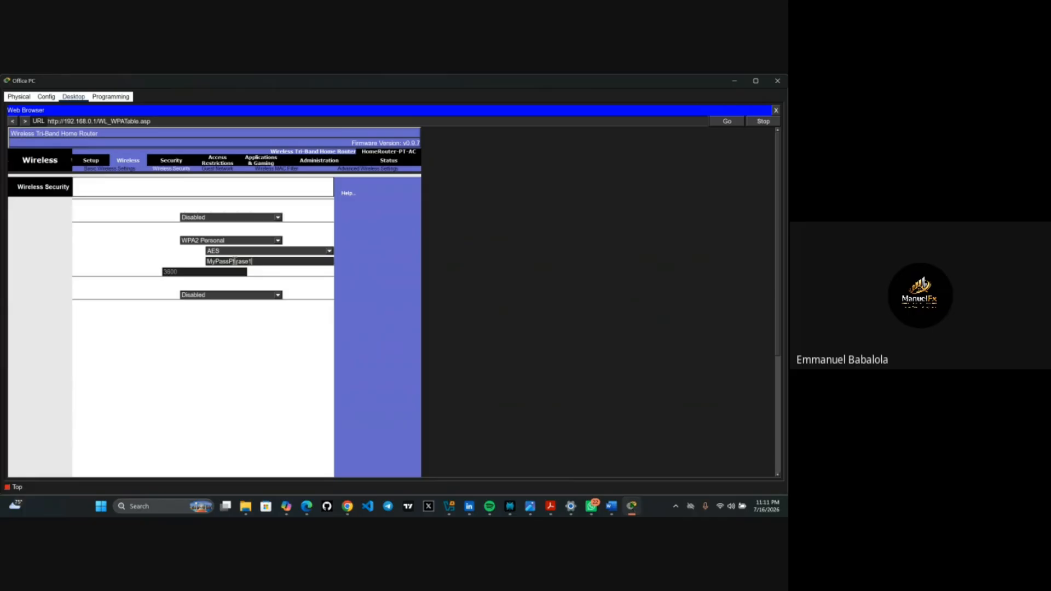
pyautogui.write('!')
pyautogui.scroll(-5, 249, 318)
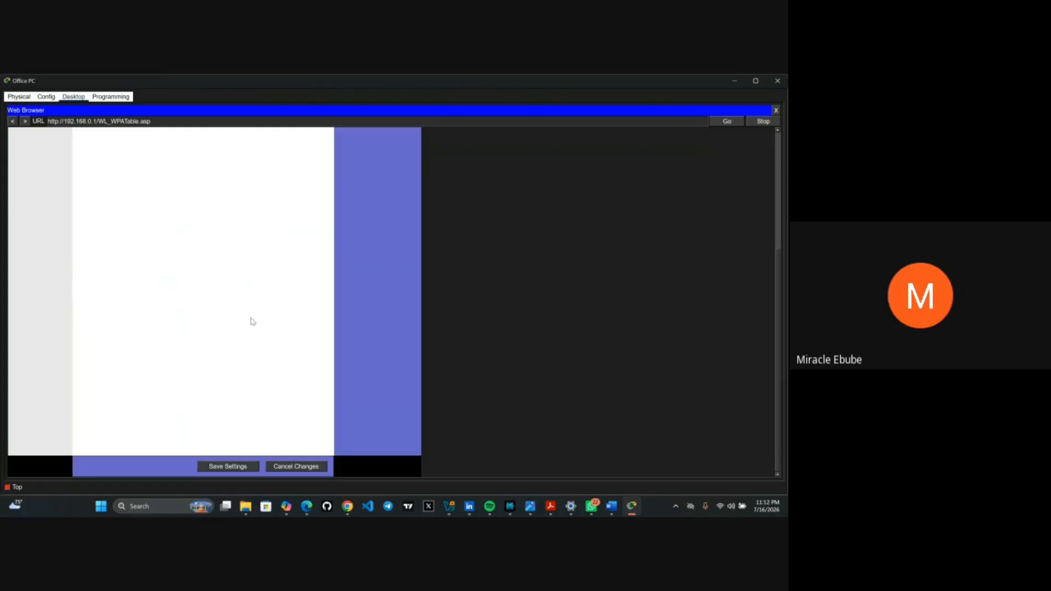
pyautogui.scroll(5, 252, 321)
pyautogui.scroll(-5, 252, 321)
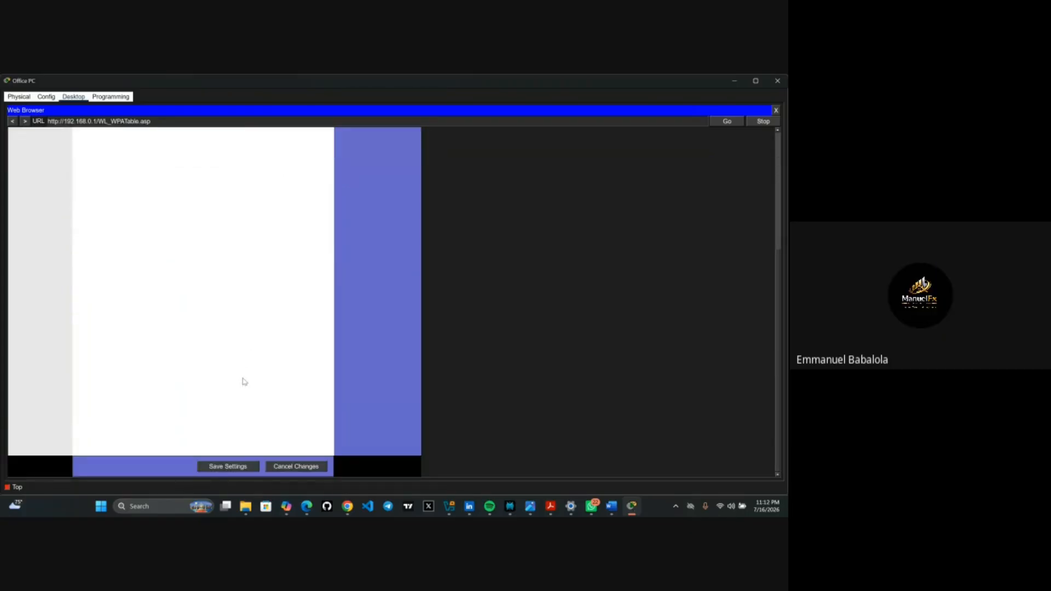
pyautogui.click(229, 468)
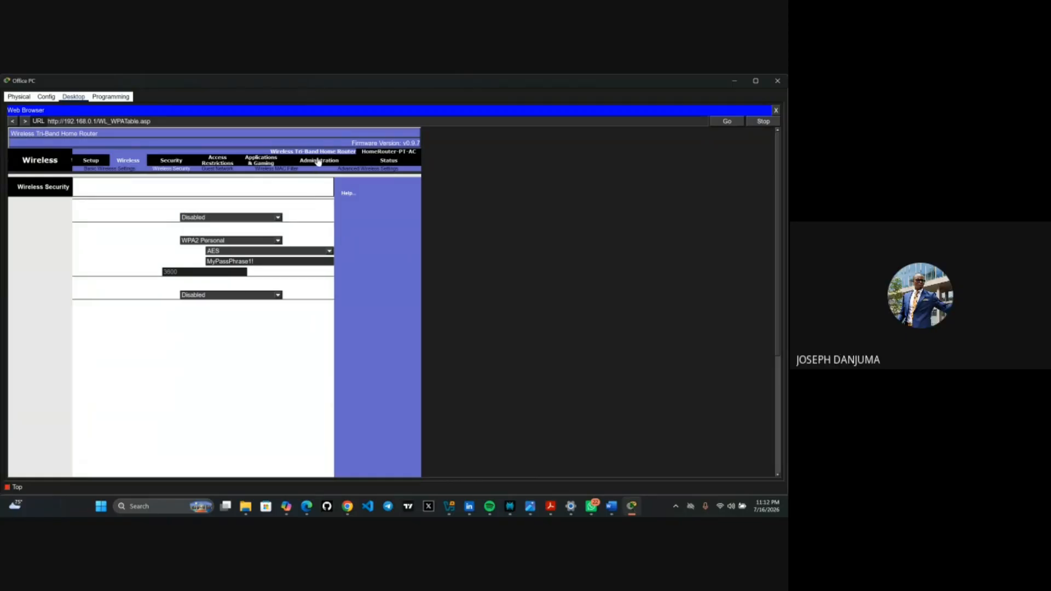
# - On the router's Administration page, delete the old entries in both admin password fields
pyautogui.click(318, 161)
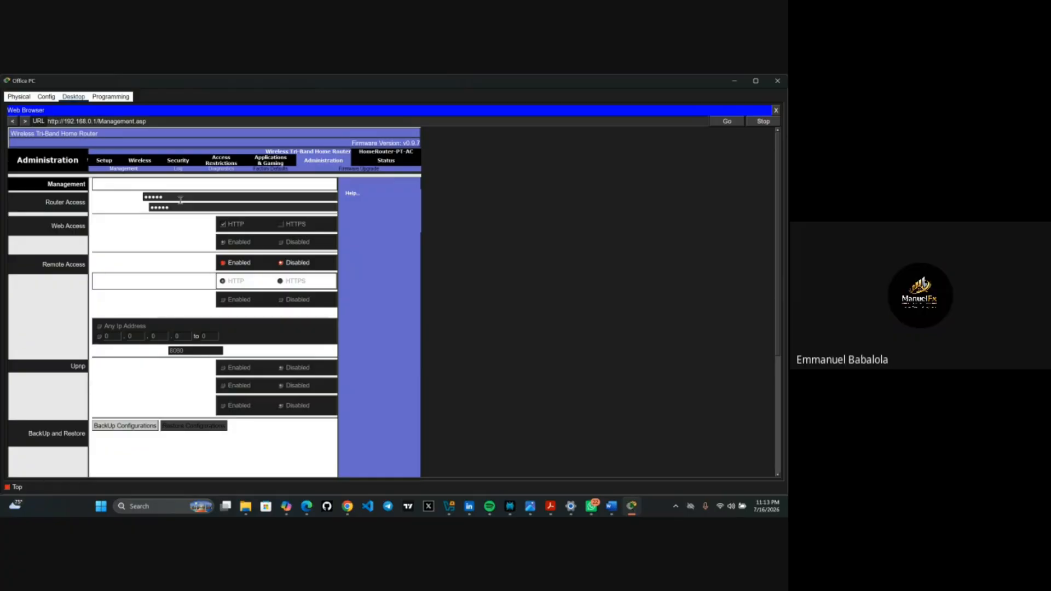
pyautogui.press('BackSpace')
pyautogui.press('BackSpace')
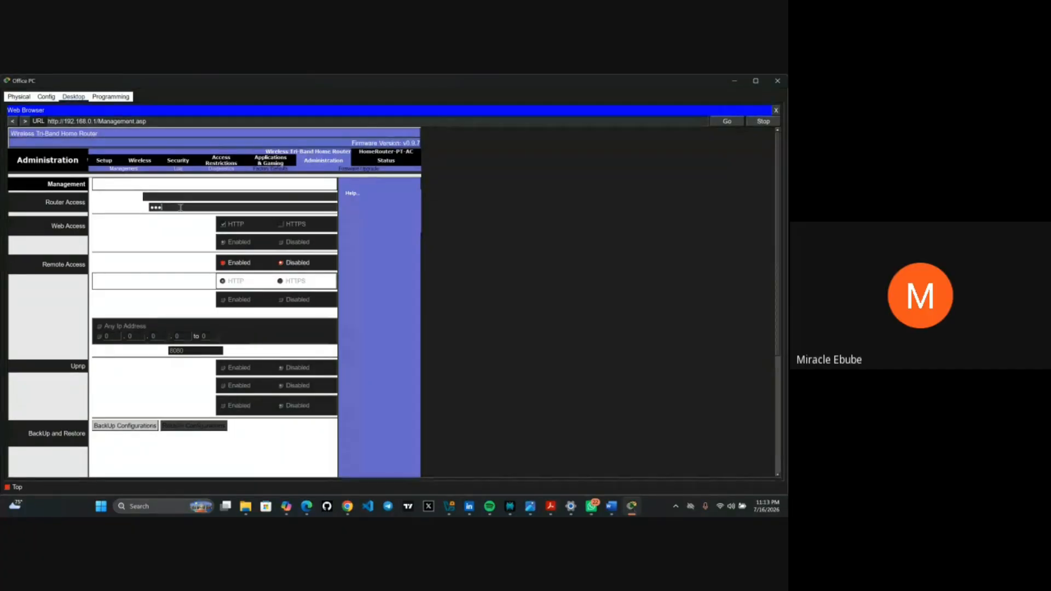
pyautogui.press('BackSpace')
pyautogui.press('BackSpace')
pyautogui.press('BackSpace')
pyautogui.press('BackSpace')
pyautogui.press('BackSpace')
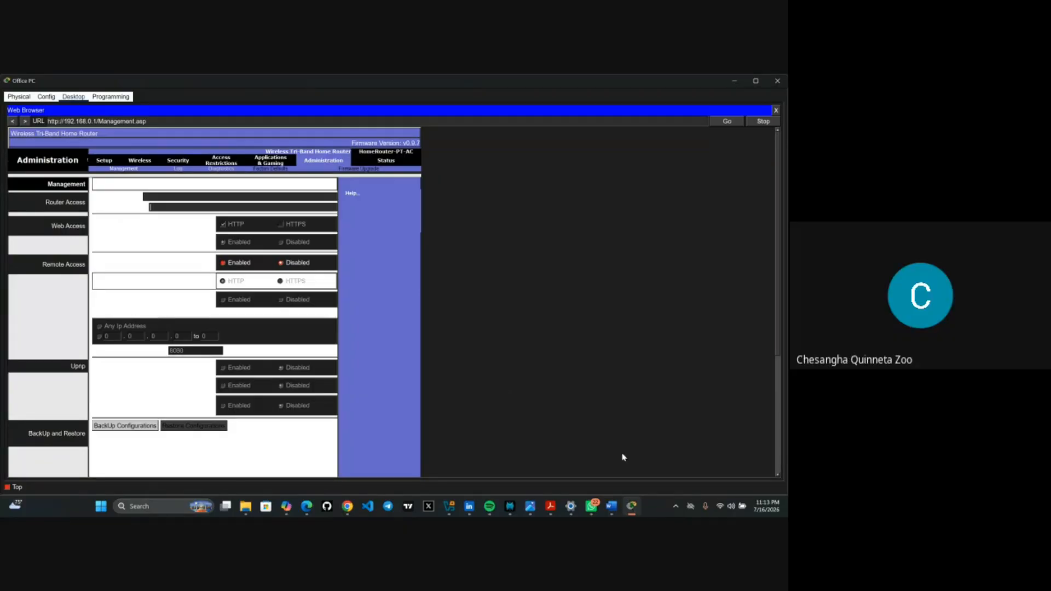
pyautogui.moveTo(636, 514)
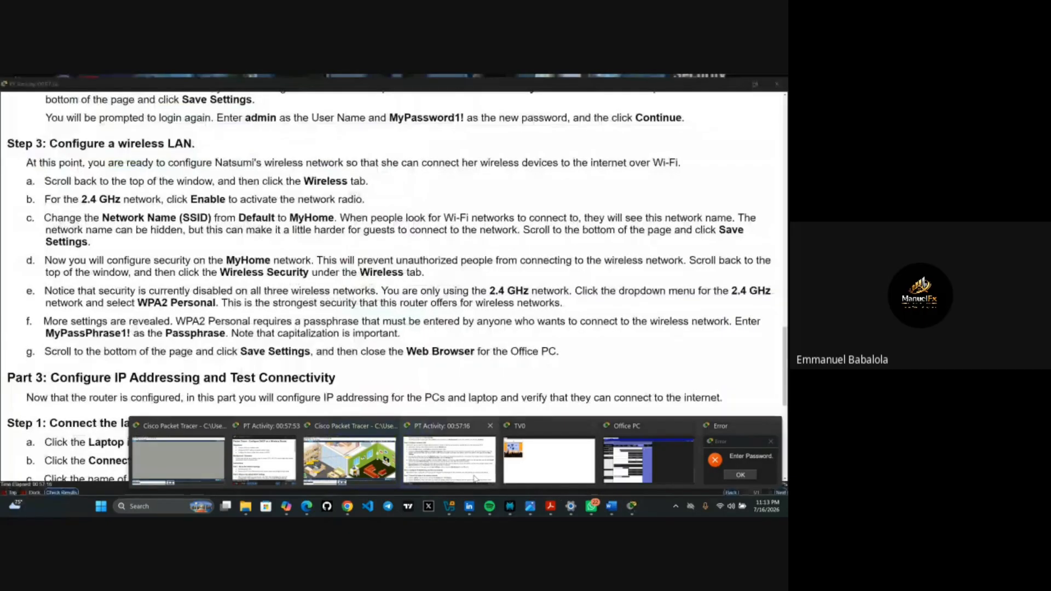
# - Dismiss the Enter Password error, review the lab's password steps, and return to the Office PC router page
pyautogui.click(475, 478)
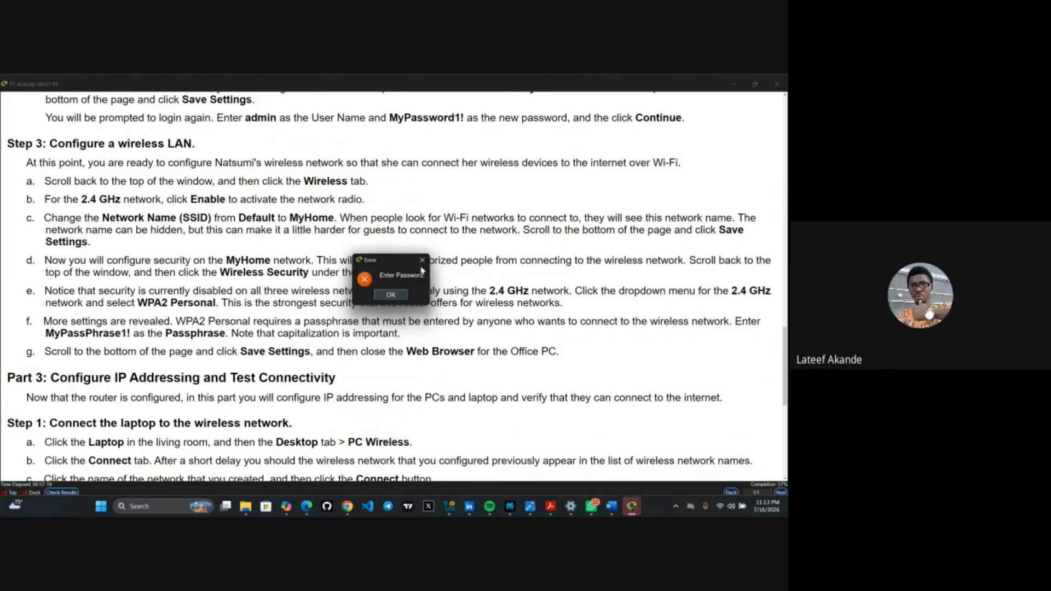
pyautogui.press('Return')
pyautogui.scroll(-3, 419, 313)
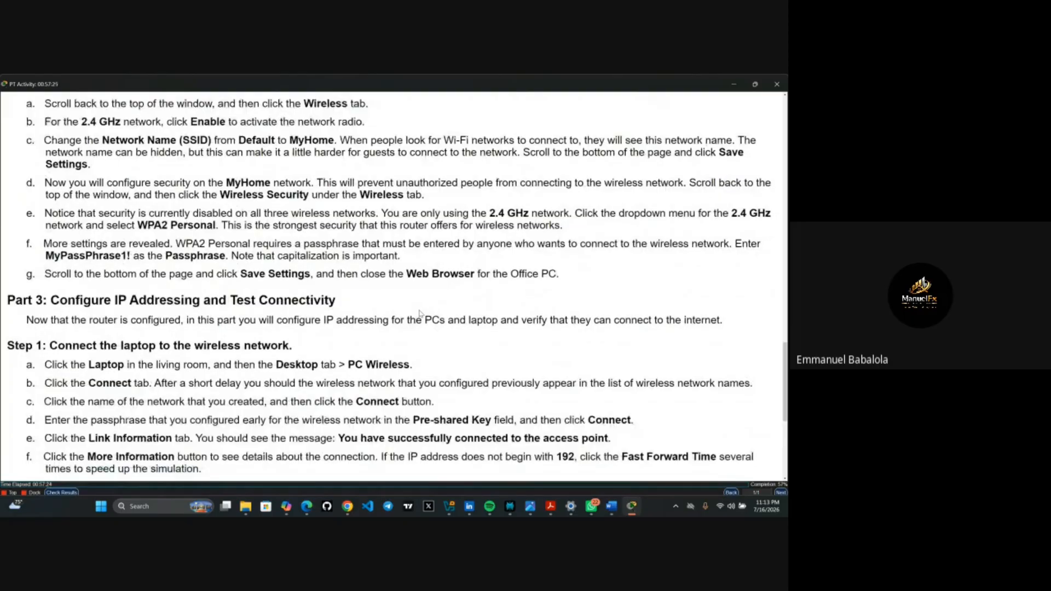
pyautogui.scroll(-1, 419, 313)
pyautogui.scroll(1, 420, 313)
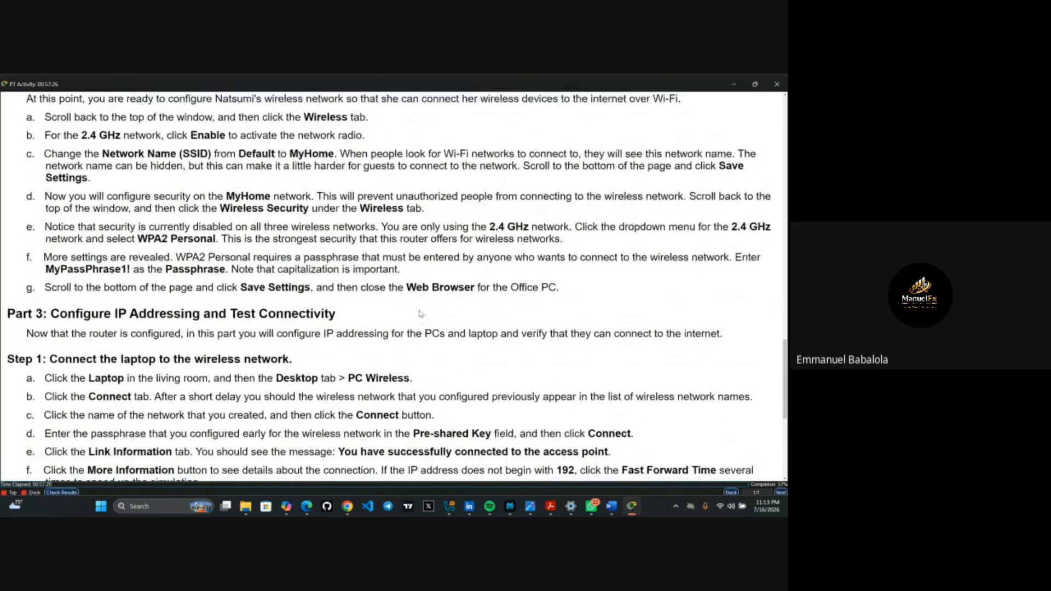
pyautogui.scroll(1, 419, 313)
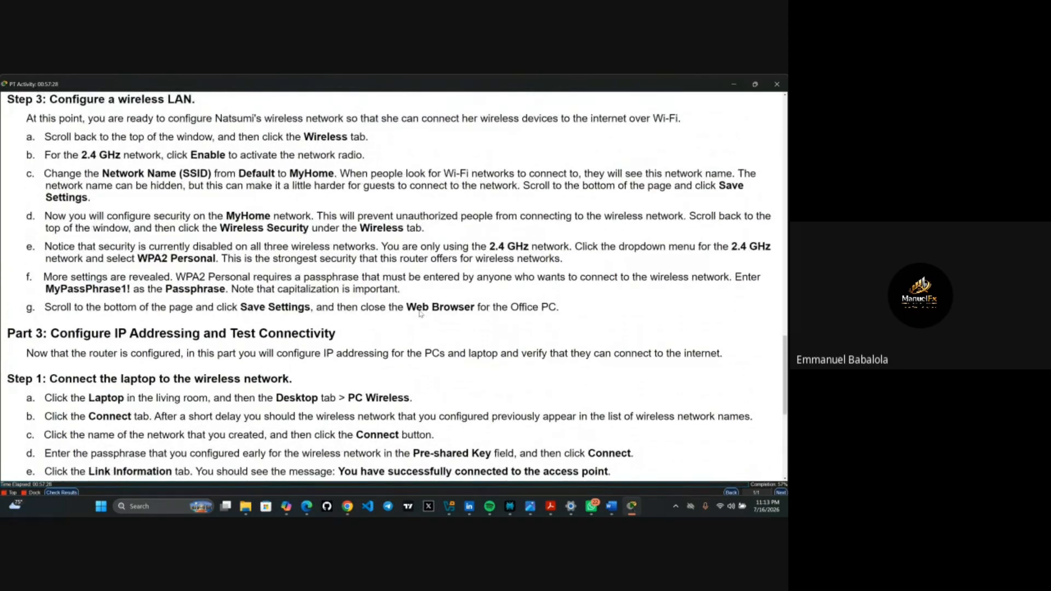
pyautogui.scroll(3, 419, 313)
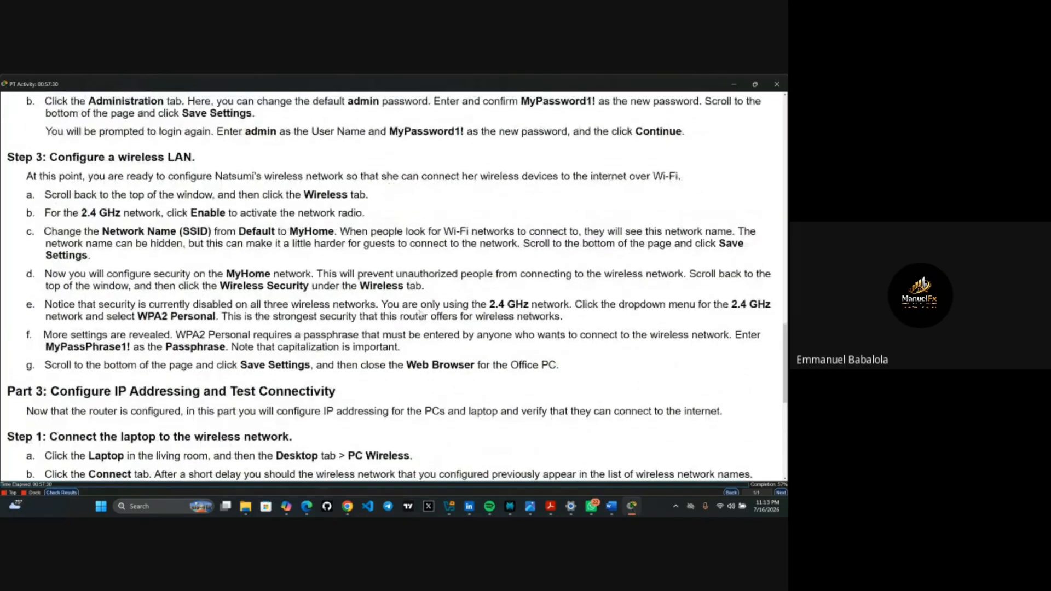
pyautogui.scroll(1, 419, 313)
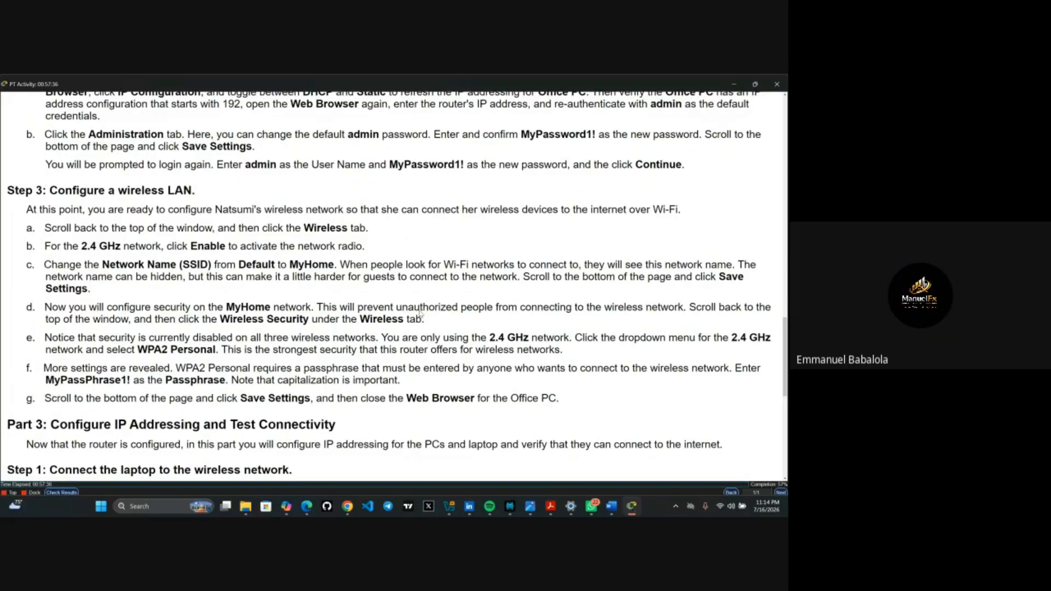
pyautogui.moveTo(627, 513)
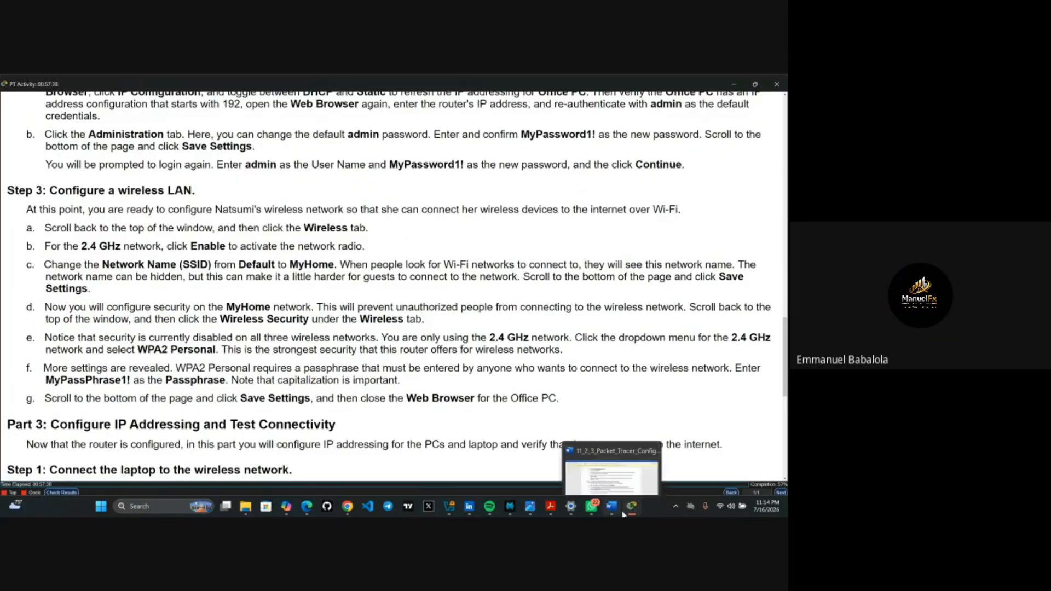
pyautogui.click(732, 460)
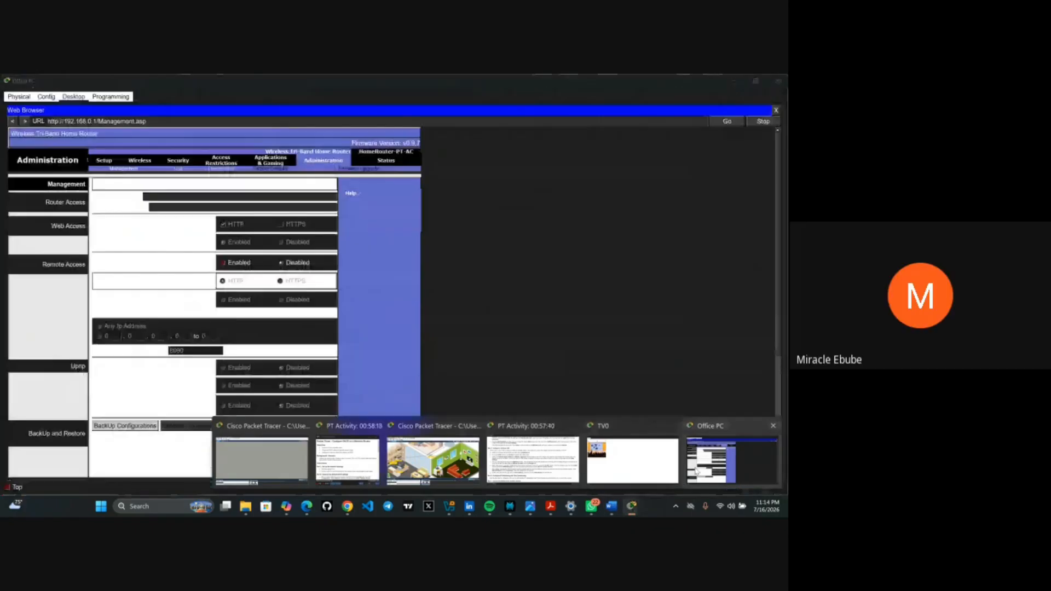
# - Type the new admin password into the Router Password field and again into Confirm Password
pyautogui.click(193, 195)
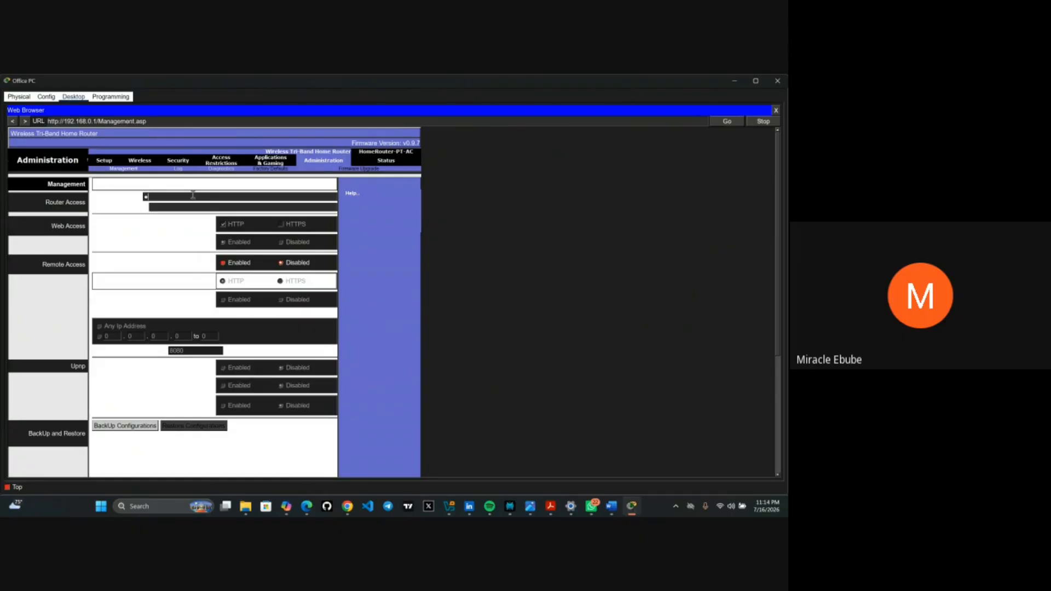
pyautogui.write('•••')
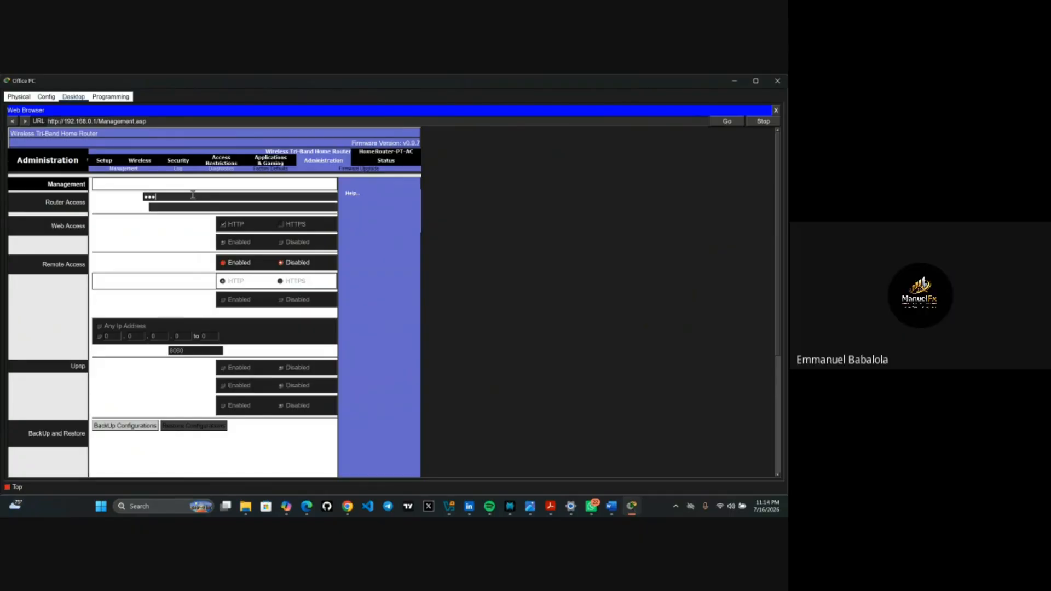
pyautogui.write('••••••••')
pyautogui.click(186, 208)
pyautogui.write('•')
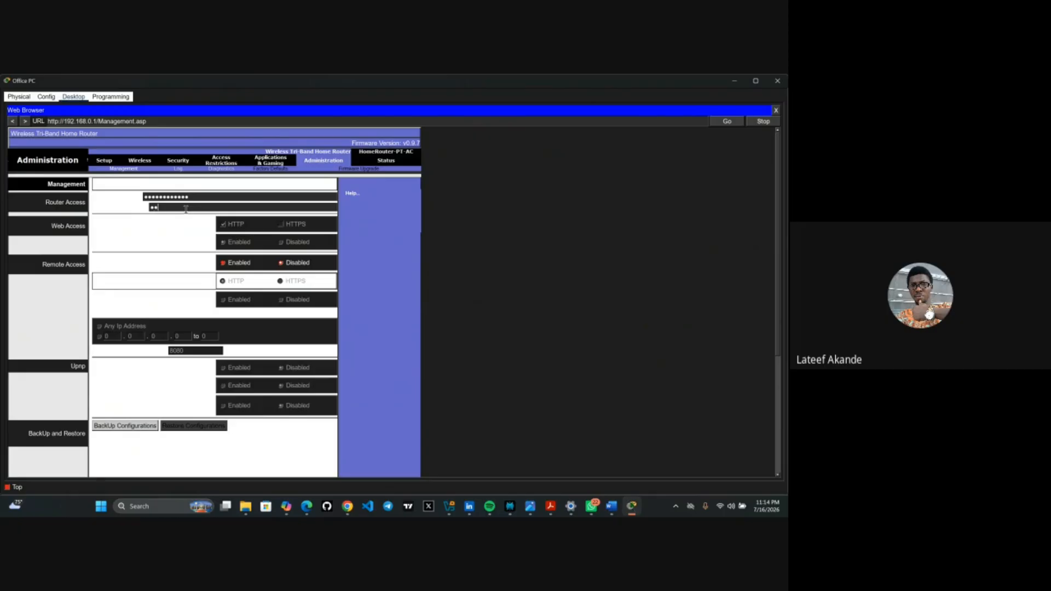
pyautogui.write('••••••')
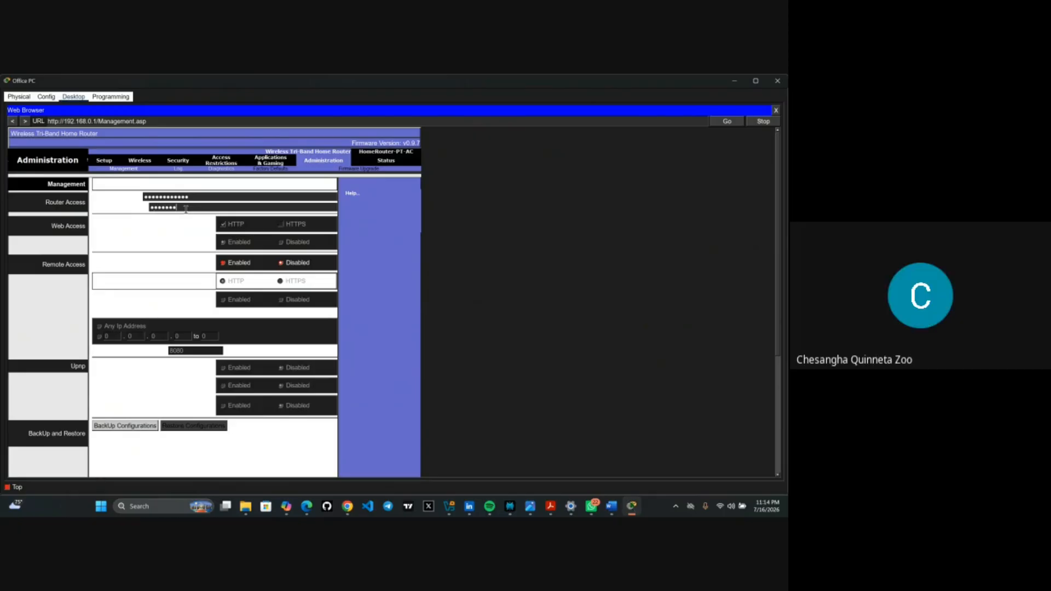
pyautogui.write('•••')
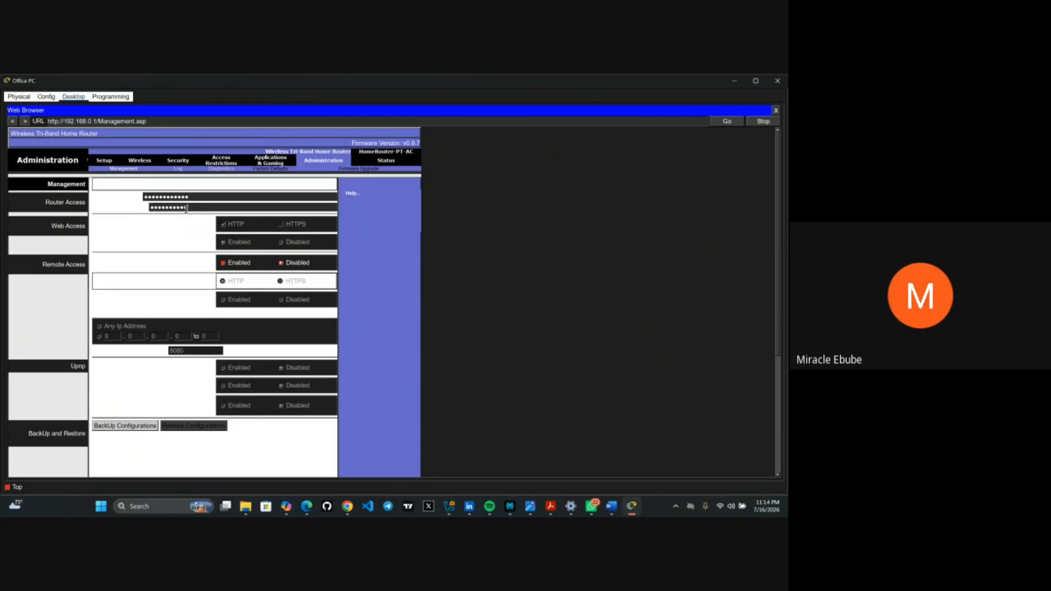
pyautogui.write('••')
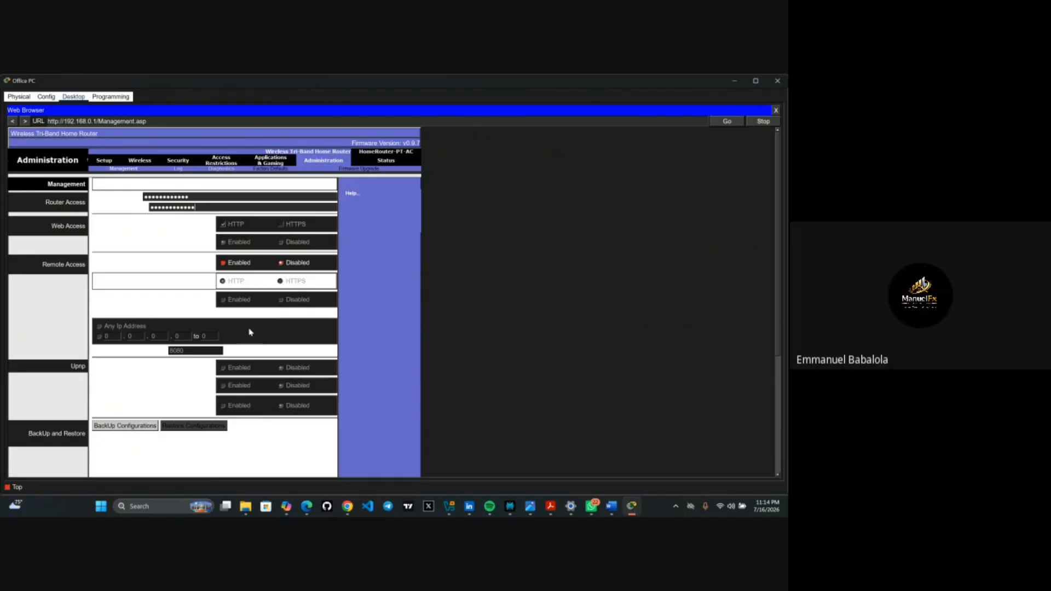
# - Save the new admin password and dismiss the resulting Re-Enter Confirm Password error
pyautogui.scroll(-5, 277, 373)
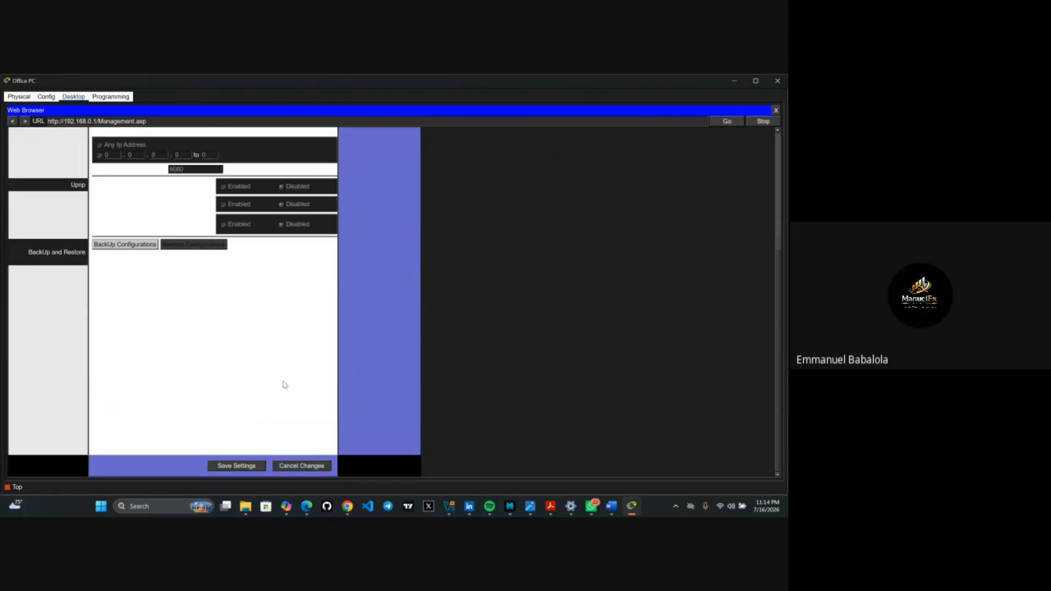
pyautogui.scroll(1, 285, 385)
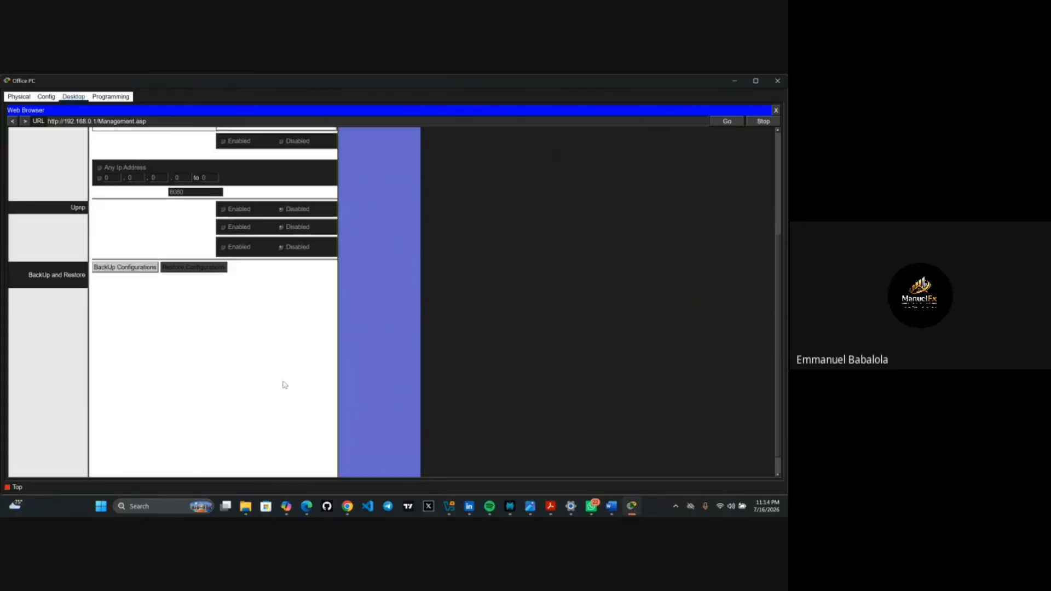
pyautogui.scroll(3, 285, 385)
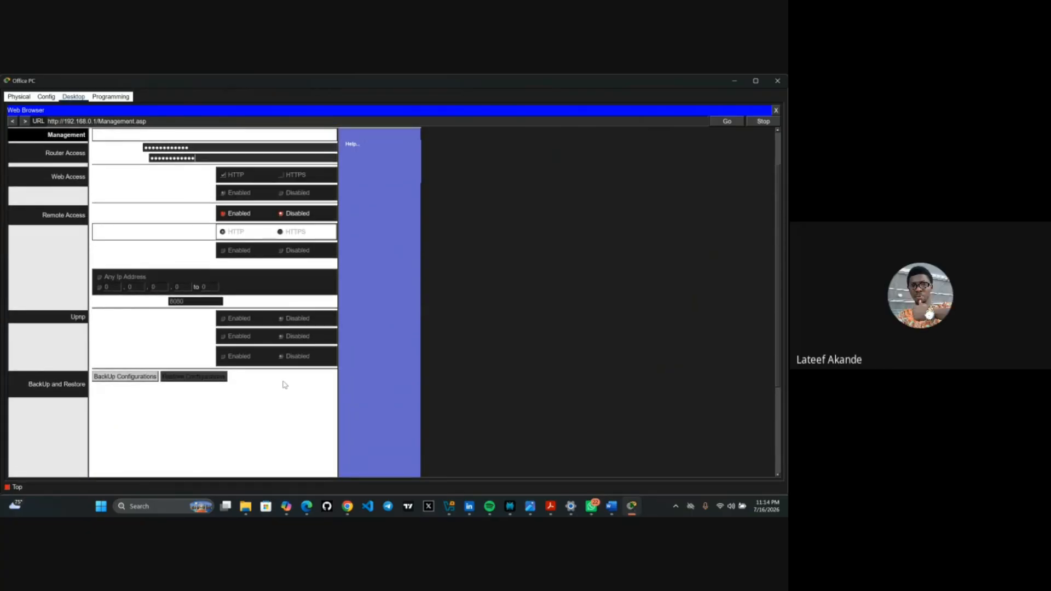
pyautogui.scroll(1, 285, 385)
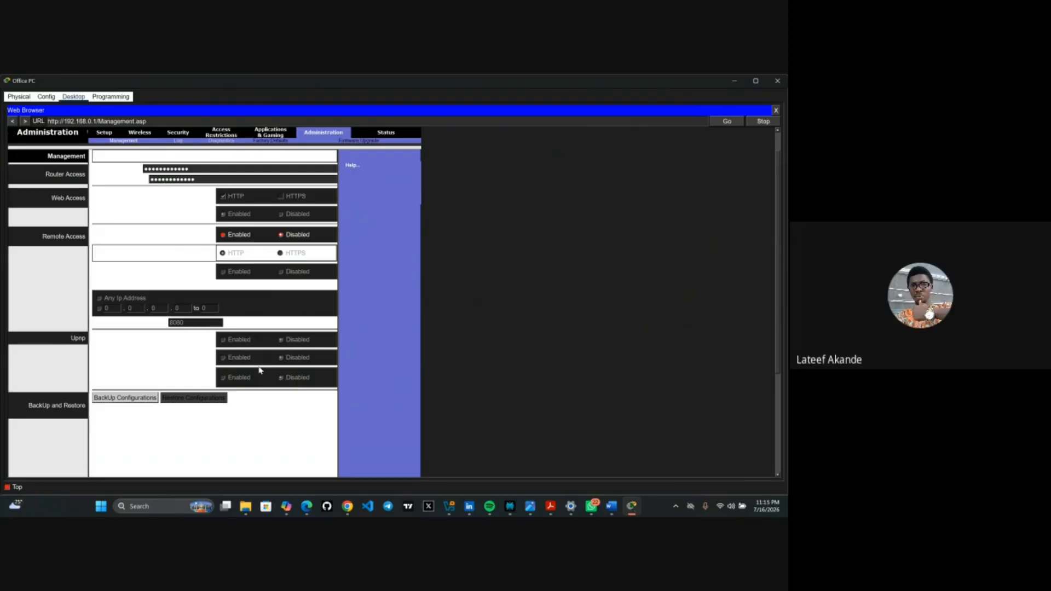
pyautogui.scroll(-3, 261, 371)
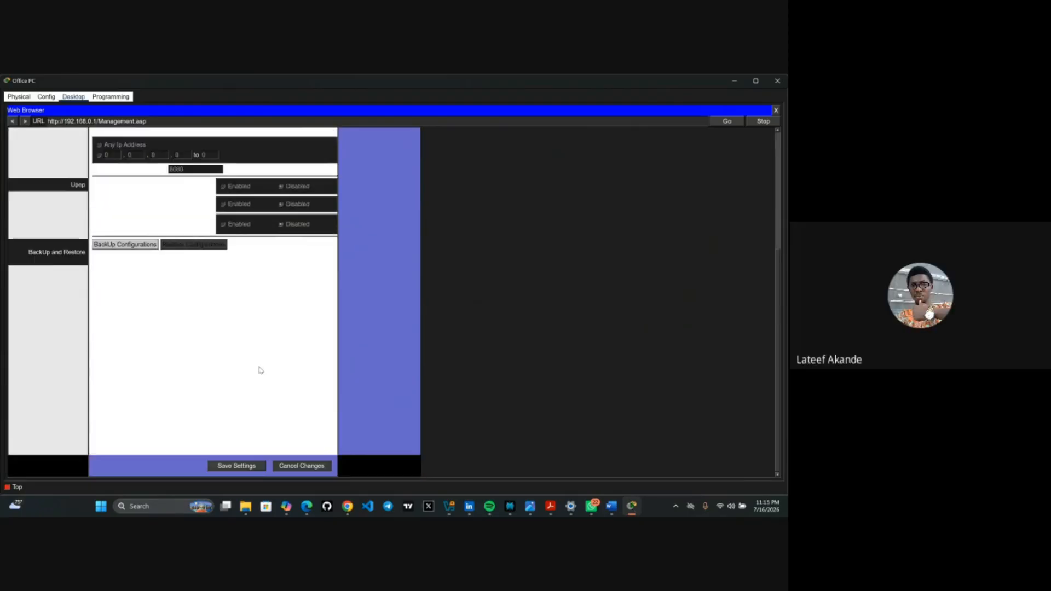
pyautogui.click(230, 467)
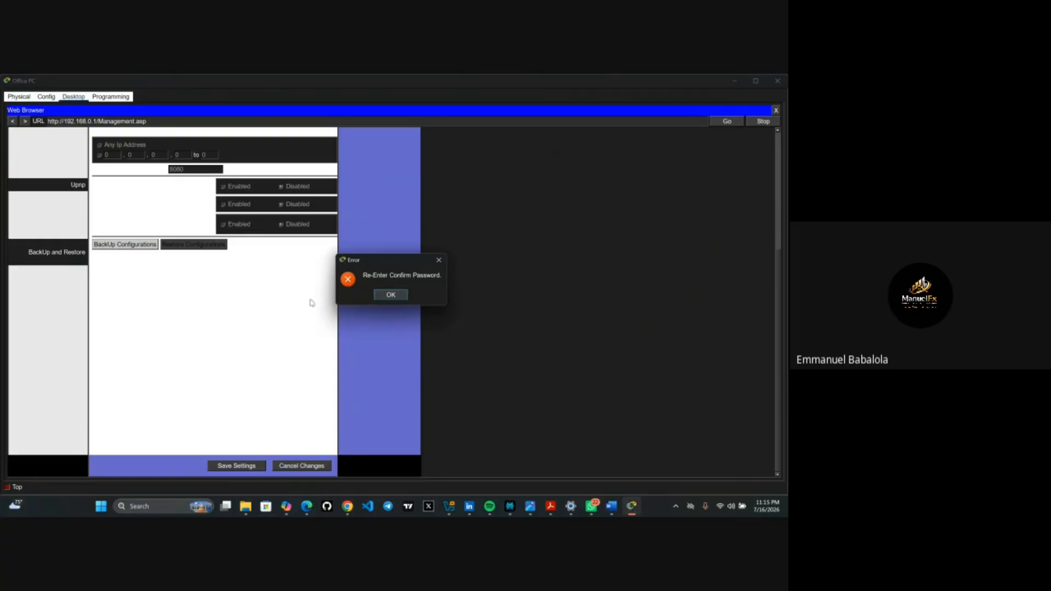
pyautogui.click(439, 261)
# - Clear the confirmation password field and dismiss the Re-Enter Confirm Password error
pyautogui.scroll(5, 337, 297)
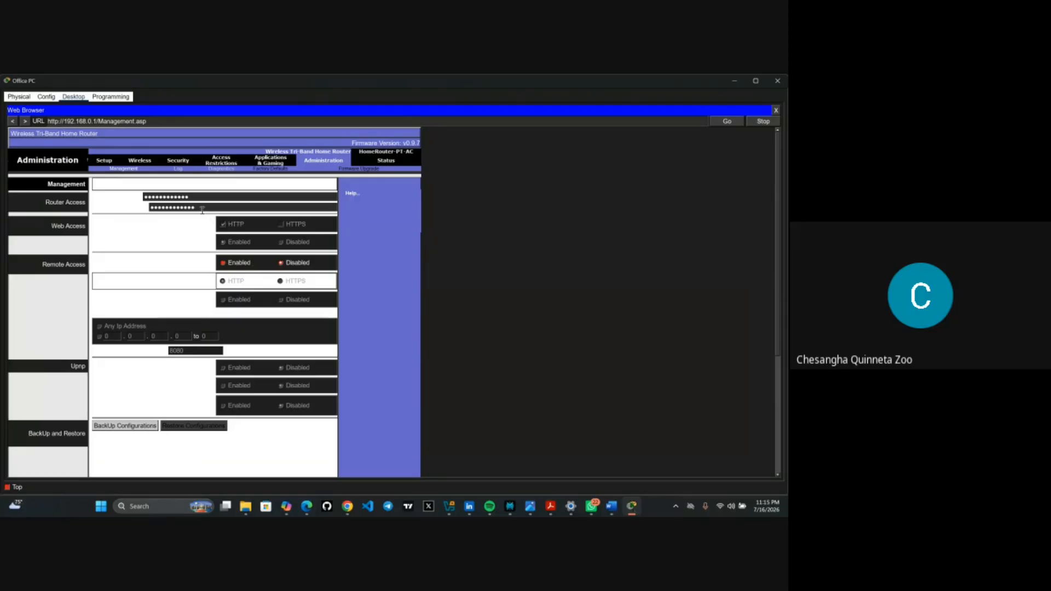
pyautogui.press('BackSpace')
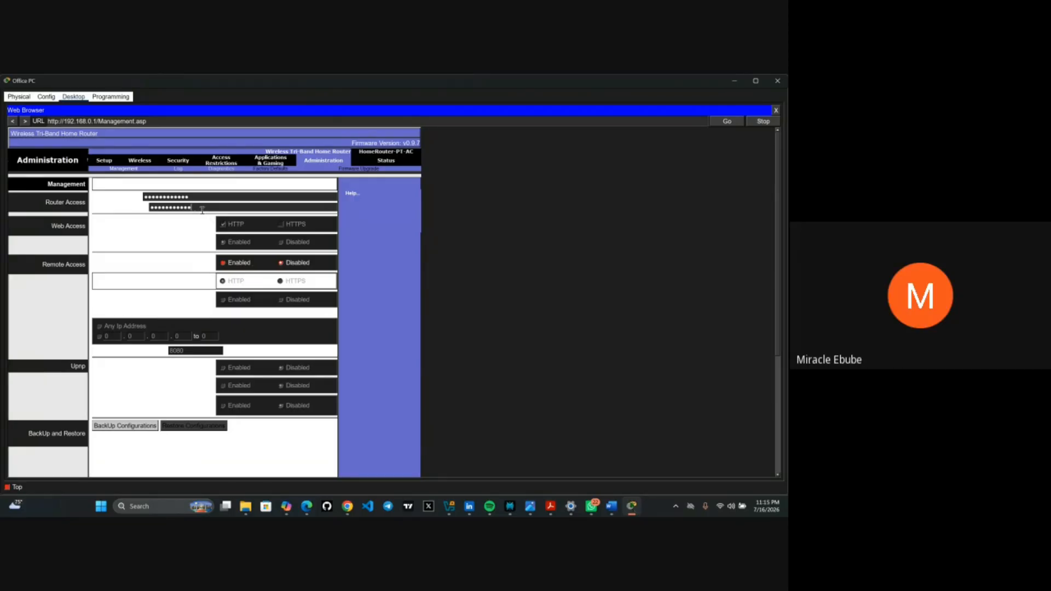
pyautogui.press('BackSpace')
pyautogui.press('BackSpace')
pyautogui.press('BackSpace')
pyautogui.press('BackSpace')
pyautogui.press('BackSpace')
pyautogui.press('BackSpace')
pyautogui.press('BackSpace')
pyautogui.press('BackSpace')
pyautogui.press('BackSpace')
pyautogui.press('BackSpace')
pyautogui.press('BackSpace')
pyautogui.press('BackSpace')
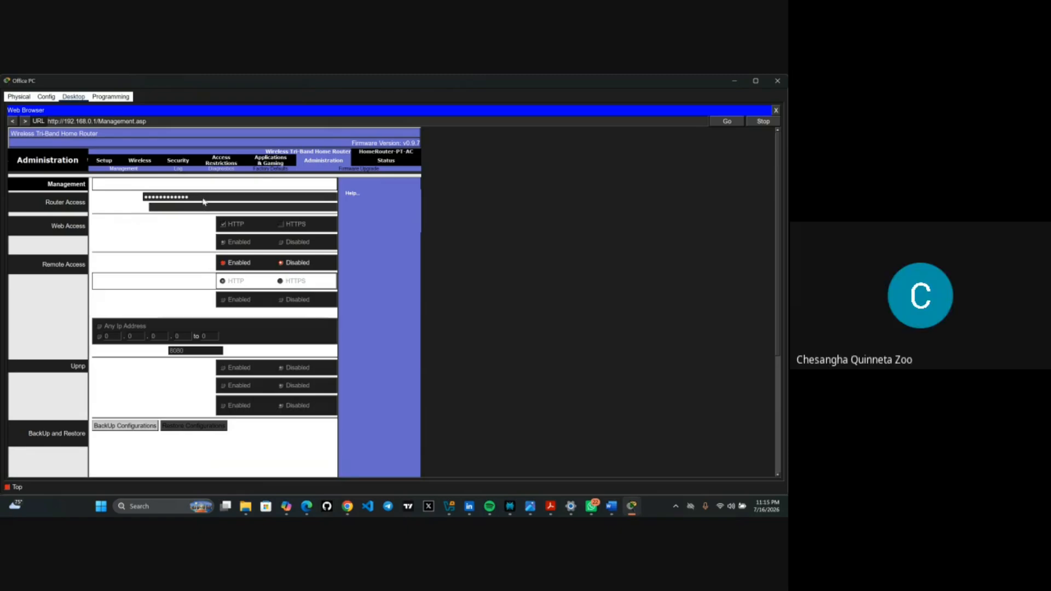
pyautogui.click(202, 198)
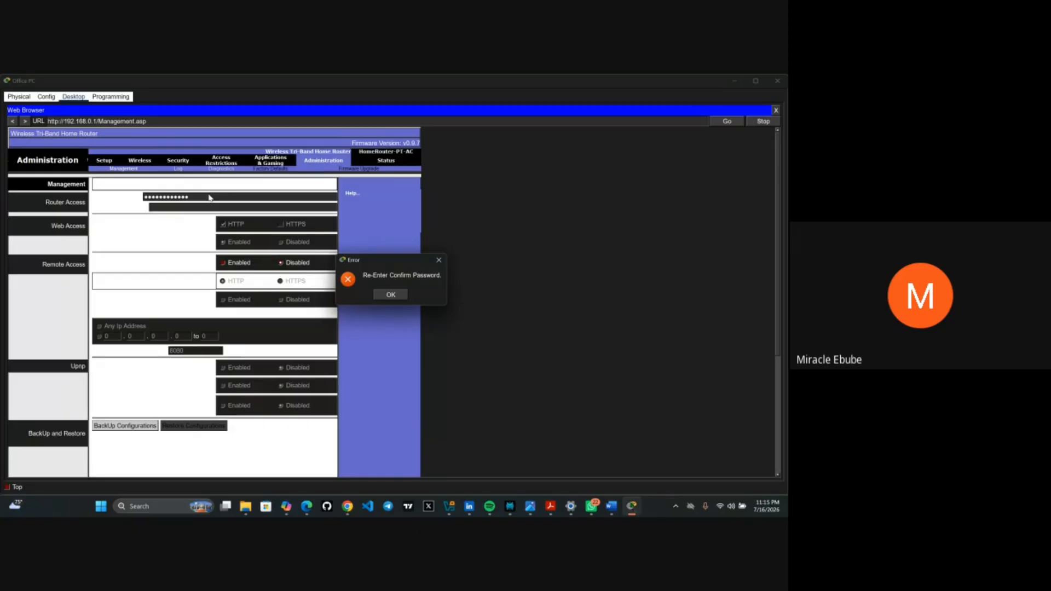
pyautogui.click(440, 261)
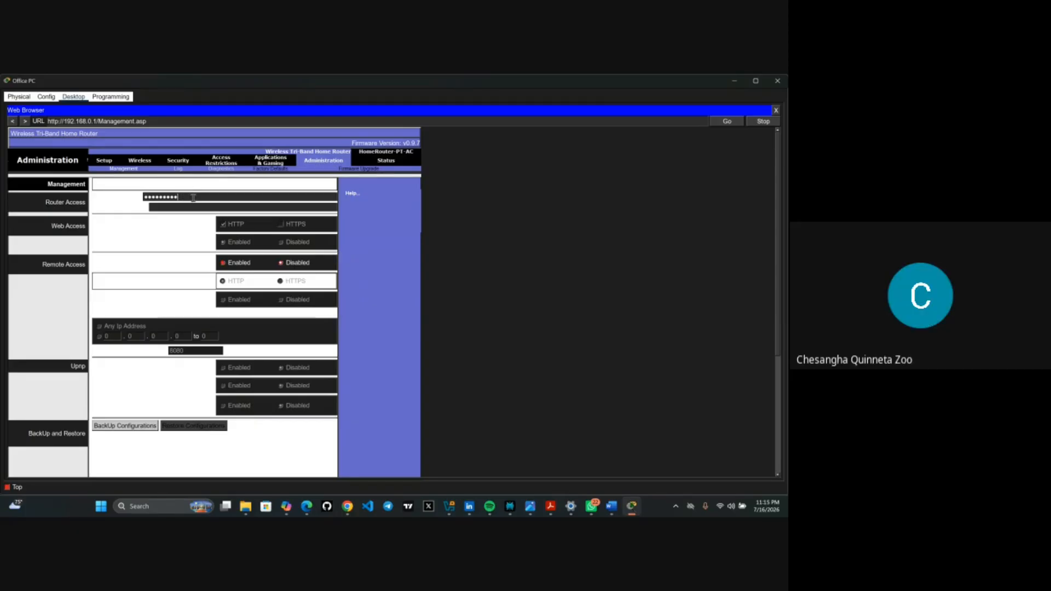
# - Retype the new password in the Router Password field and begin re-entering the confirmation
pyautogui.press('BackSpace')
pyautogui.press('BackSpace')
pyautogui.press('BackSpace')
pyautogui.press('BackSpace')
pyautogui.press('BackSpace')
pyautogui.press('BackSpace')
pyautogui.press('BackSpace')
pyautogui.press('BackSpace')
pyautogui.press('BackSpace')
pyautogui.press('BackSpace')
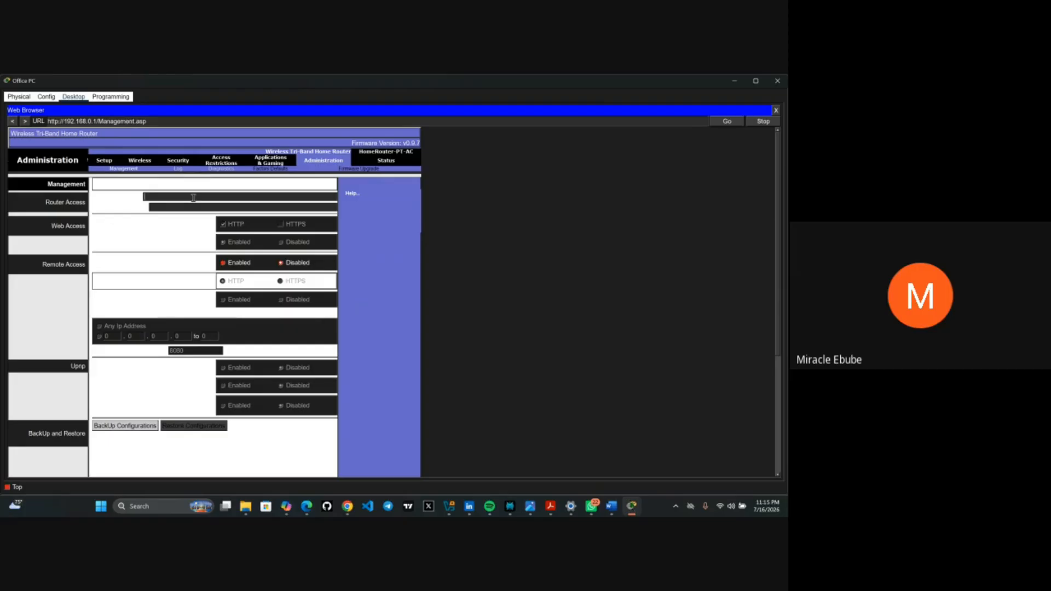
pyautogui.write('••••••••••••')
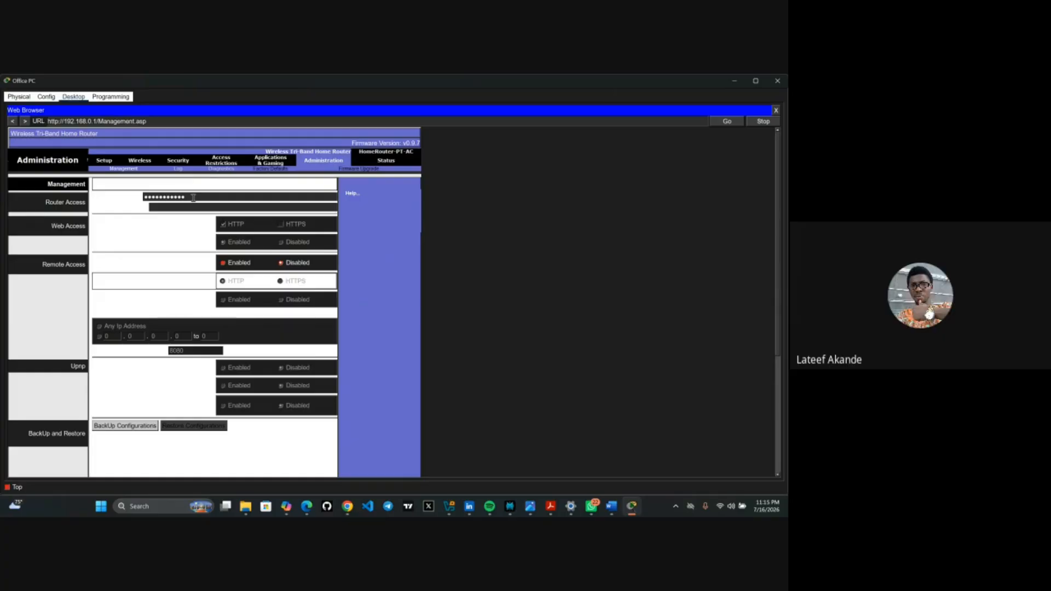
pyautogui.write('•')
pyautogui.click(182, 208)
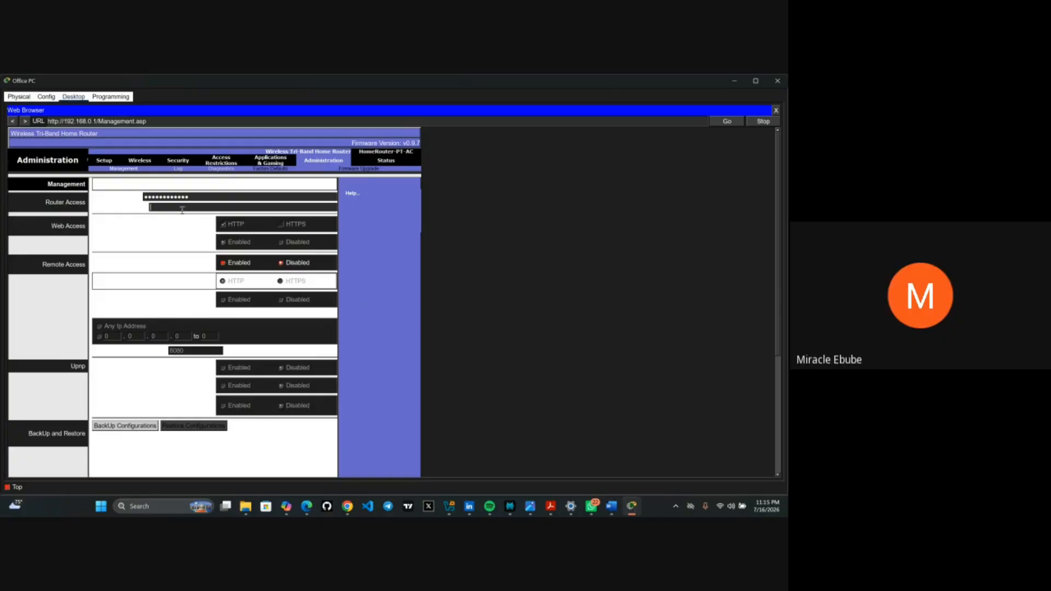
pyautogui.write('••')
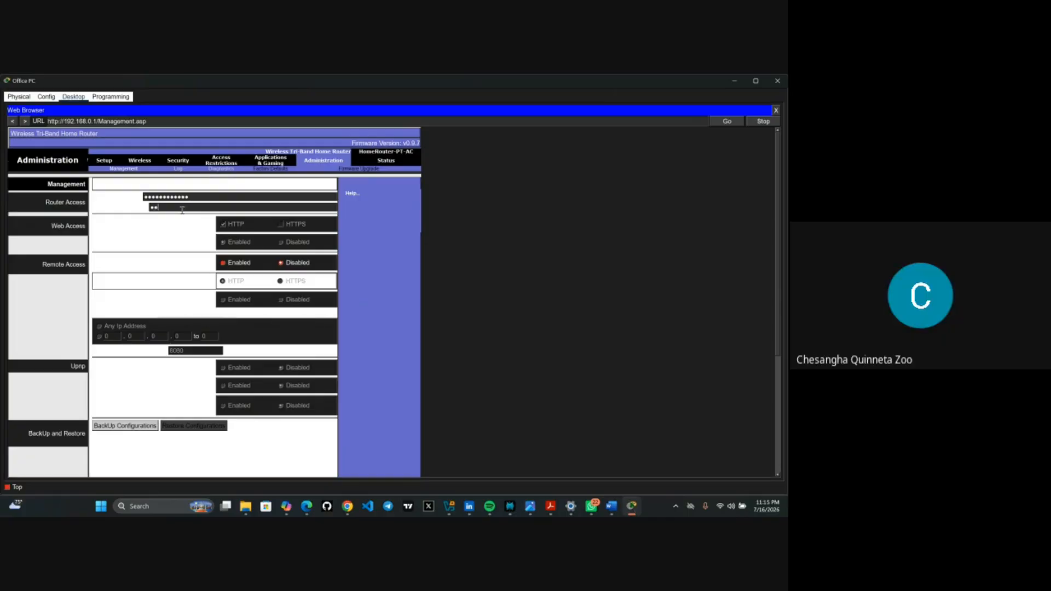
pyautogui.write('•••••••')
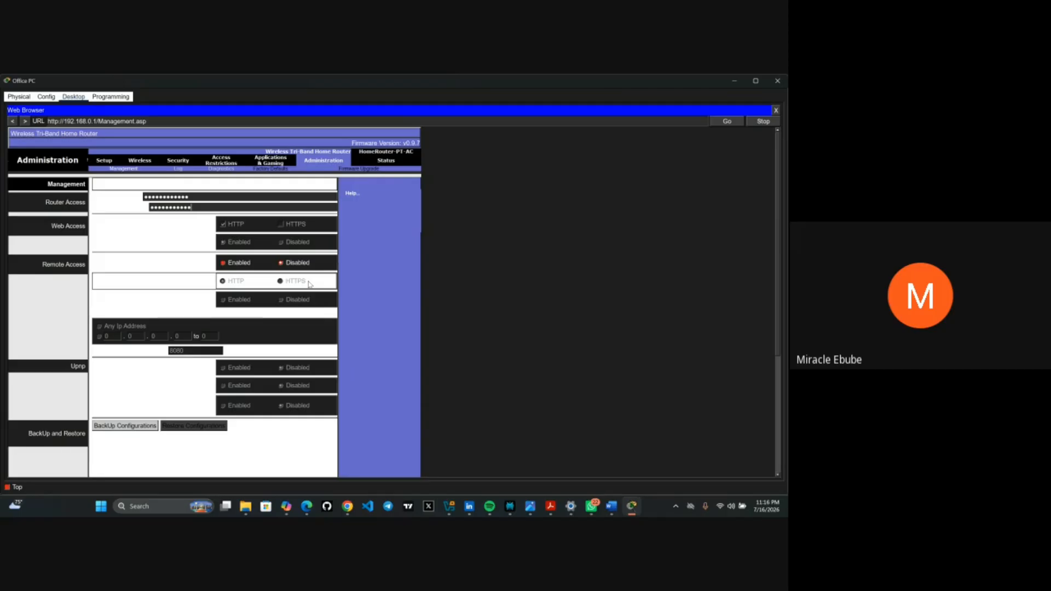
# - Scroll the management page down to the remote management port 8080, UPnP and Save Settings area
pyautogui.scroll(-3, 282, 387)
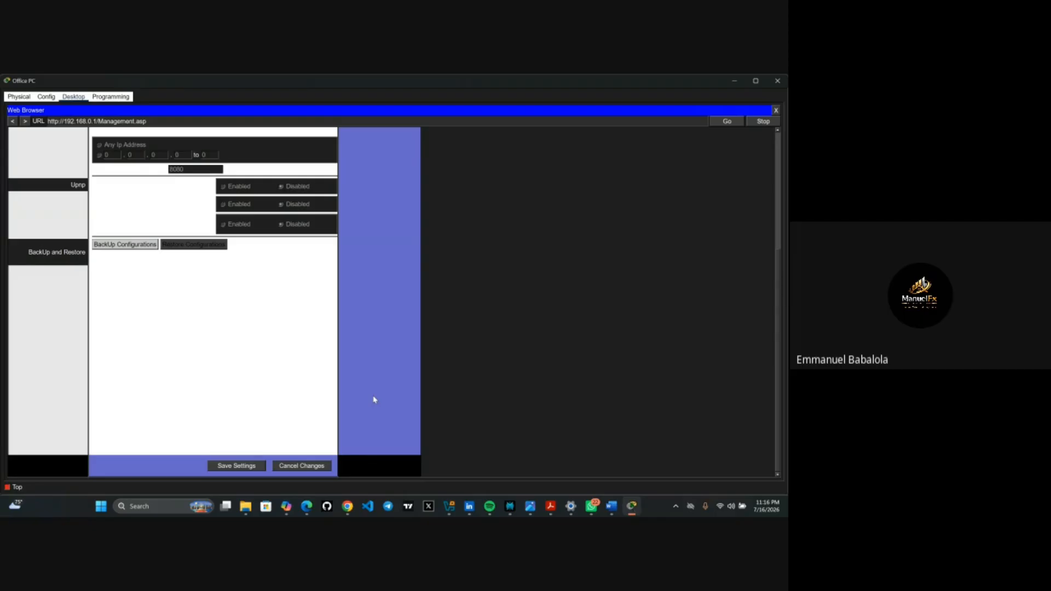
# - Save the new router password, dismiss the Re-Enter Confirm Password error, and scroll back up
pyautogui.scroll(3, 374, 400)
pyautogui.scroll(-2, 375, 400)
pyautogui.scroll(-1, 374, 400)
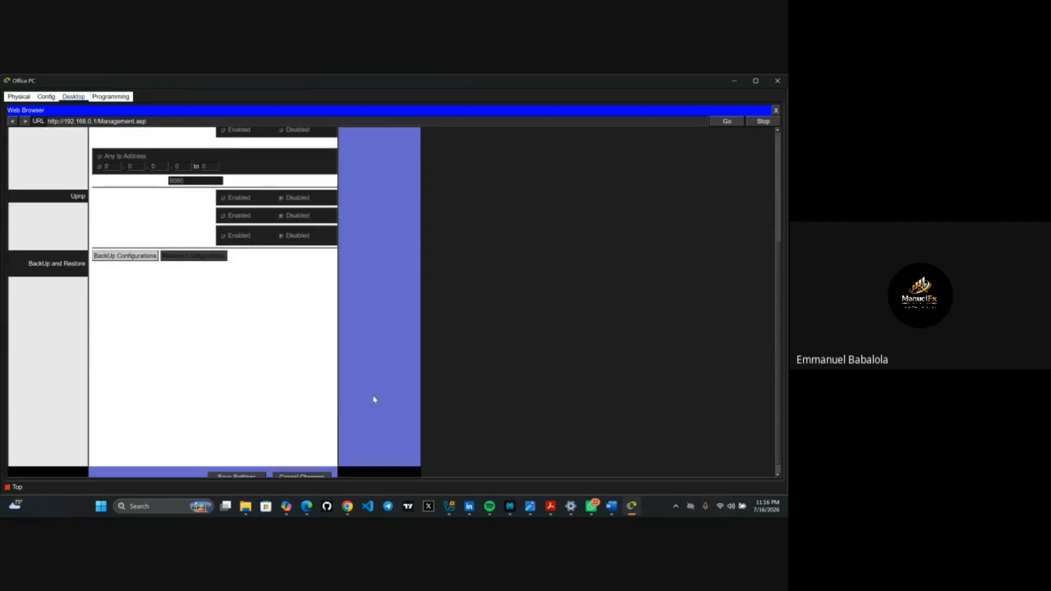
pyautogui.scroll(-1, 337, 392)
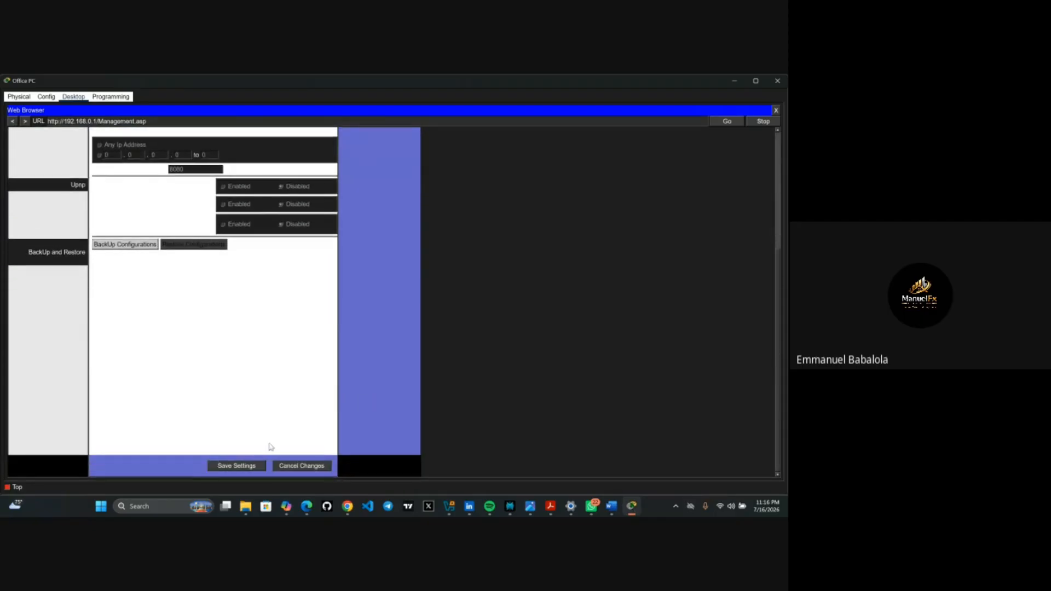
pyautogui.click(243, 467)
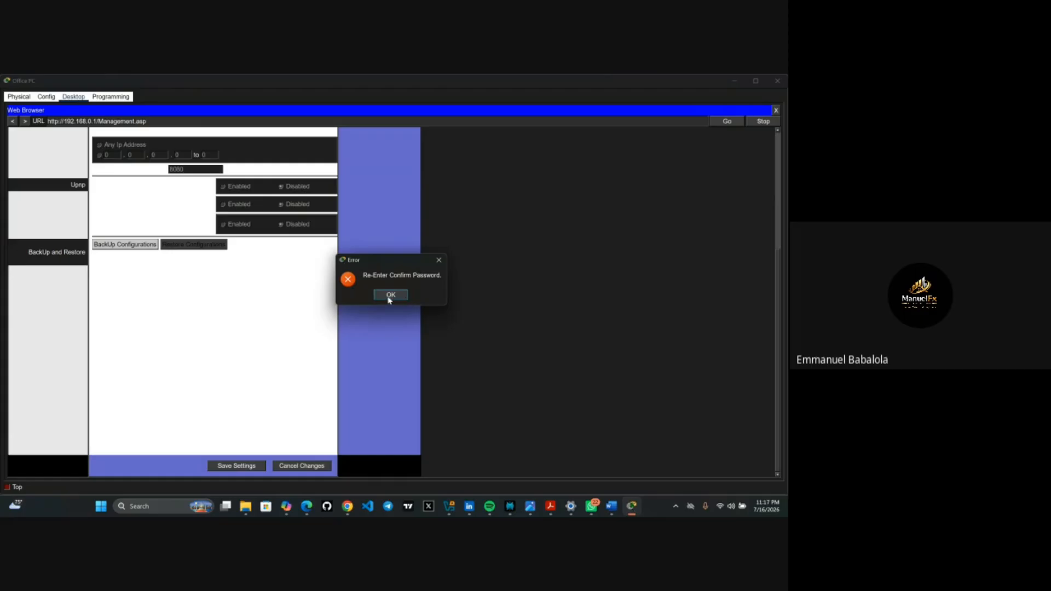
pyautogui.click(439, 260)
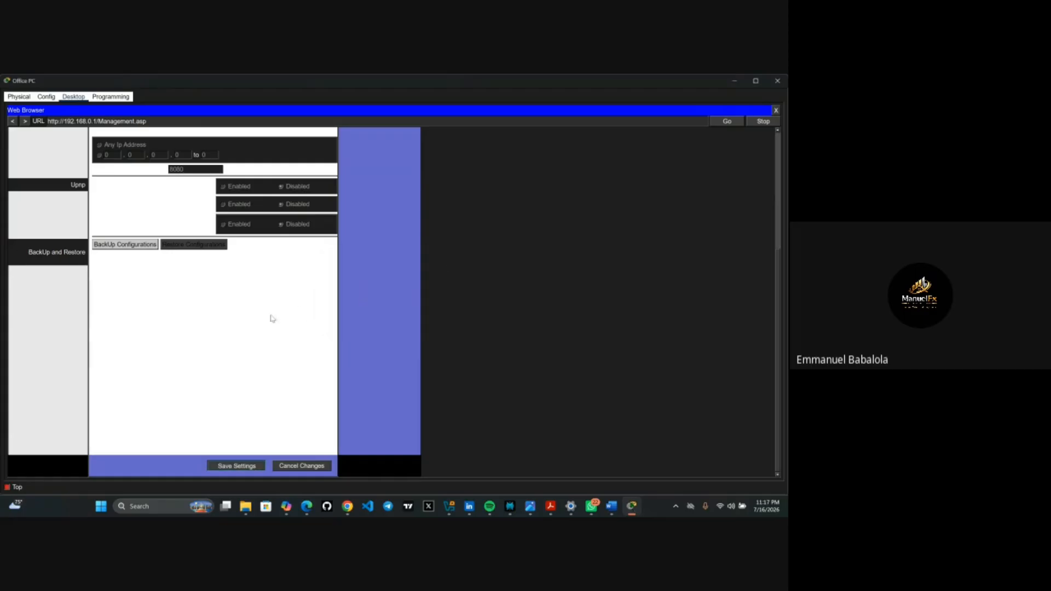
pyautogui.scroll(5, 252, 320)
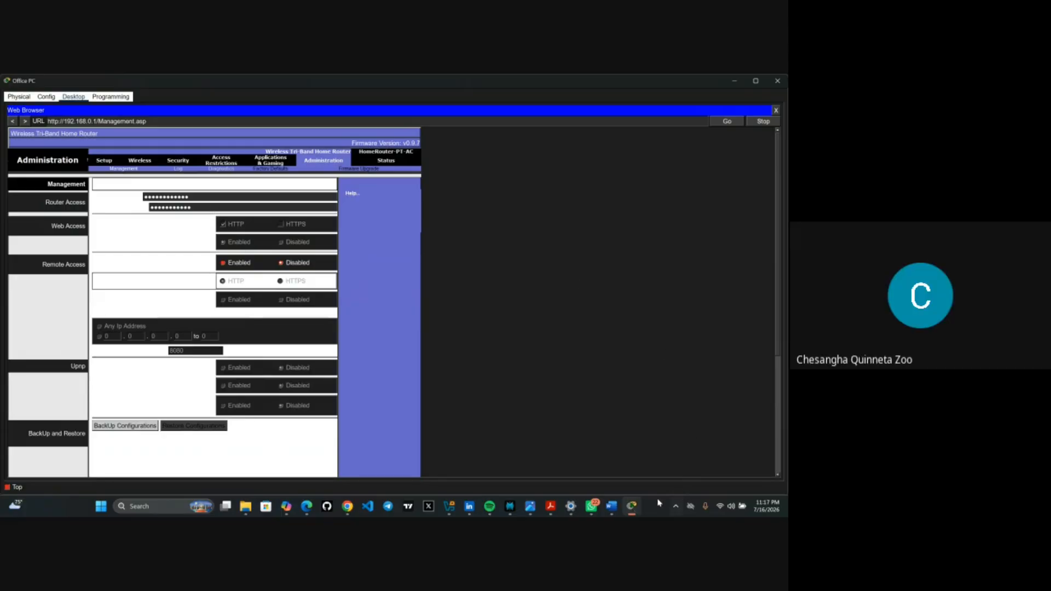
# - Review the Step 3 wireless LAN and Part 3 laptop connection instructions in the PT Activity window
pyautogui.moveTo(630, 507)
pyautogui.click(537, 427)
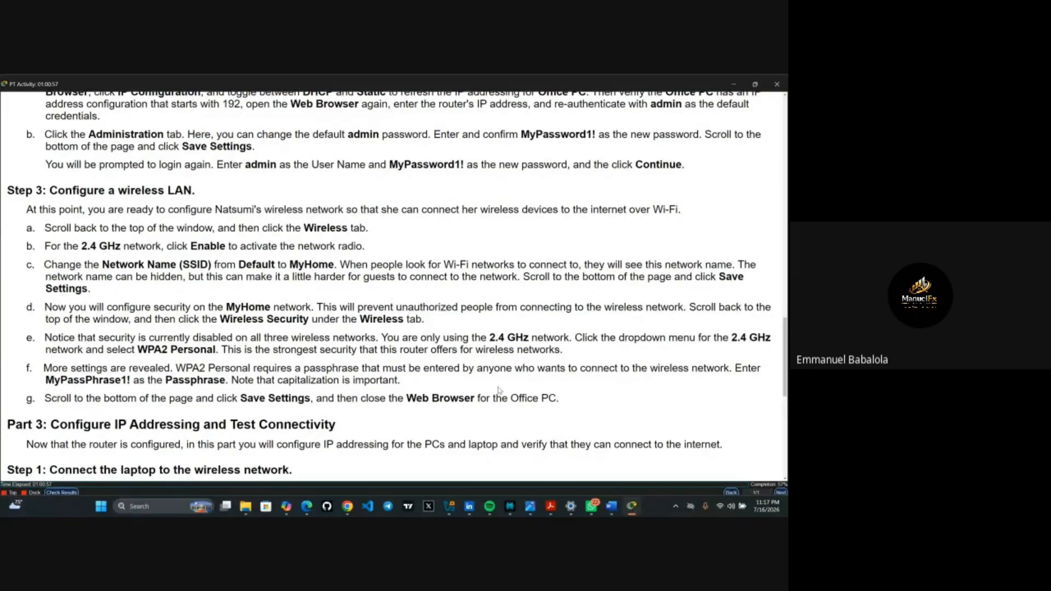
pyautogui.scroll(-3, 499, 391)
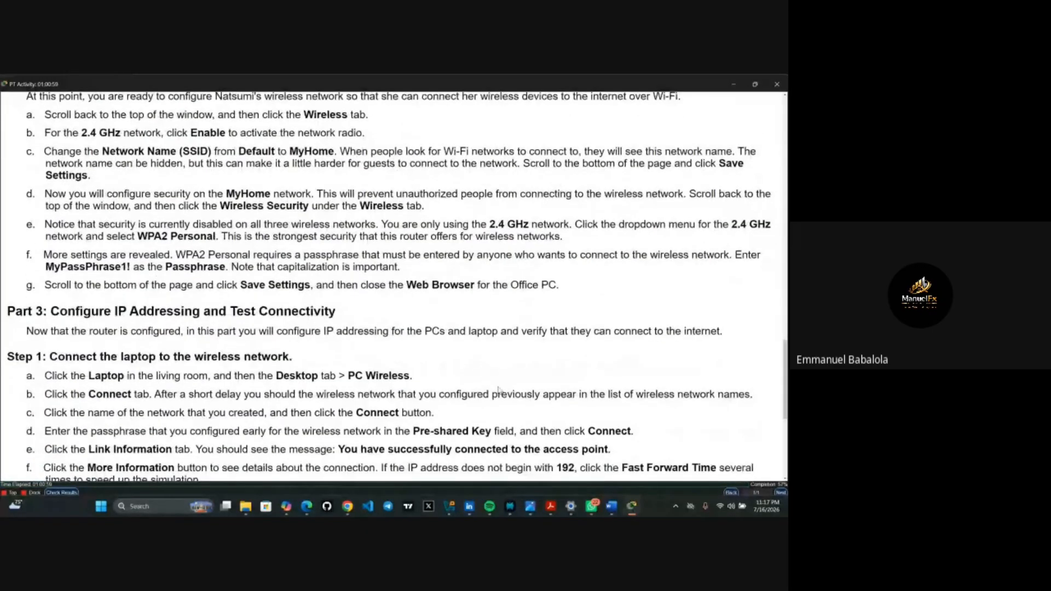
pyautogui.scroll(-1, 499, 390)
pyautogui.scroll(1, 498, 390)
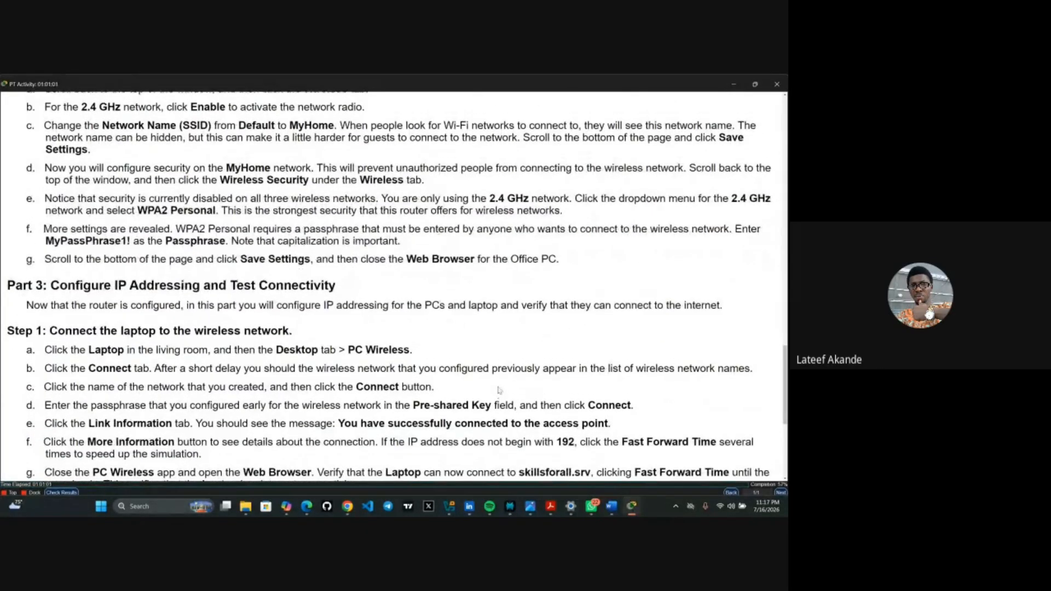
pyautogui.scroll(3, 499, 390)
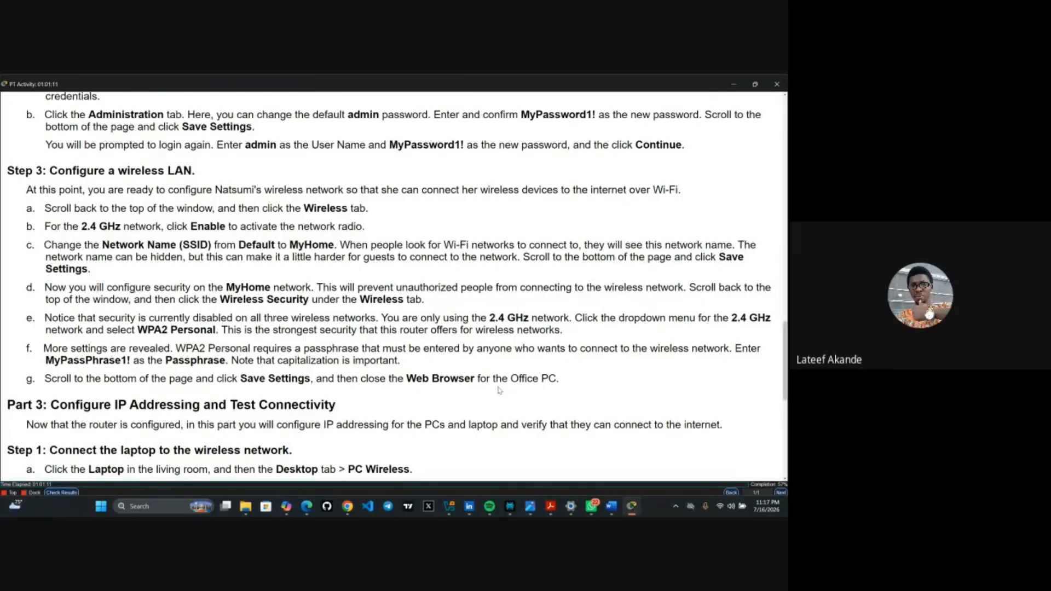
pyautogui.scroll(1, 500, 390)
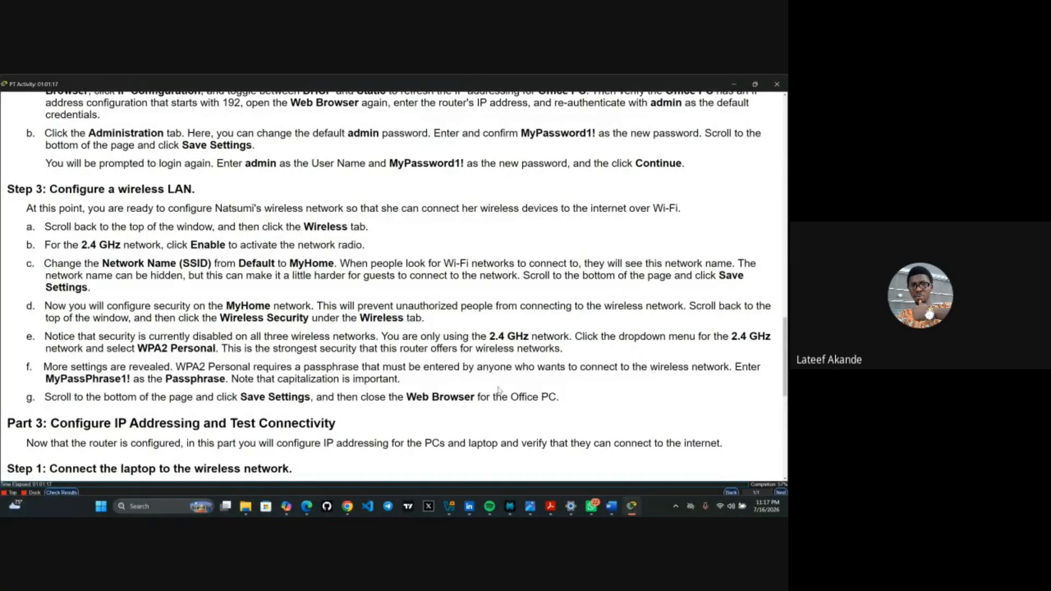
pyautogui.scroll(-6, 500, 391)
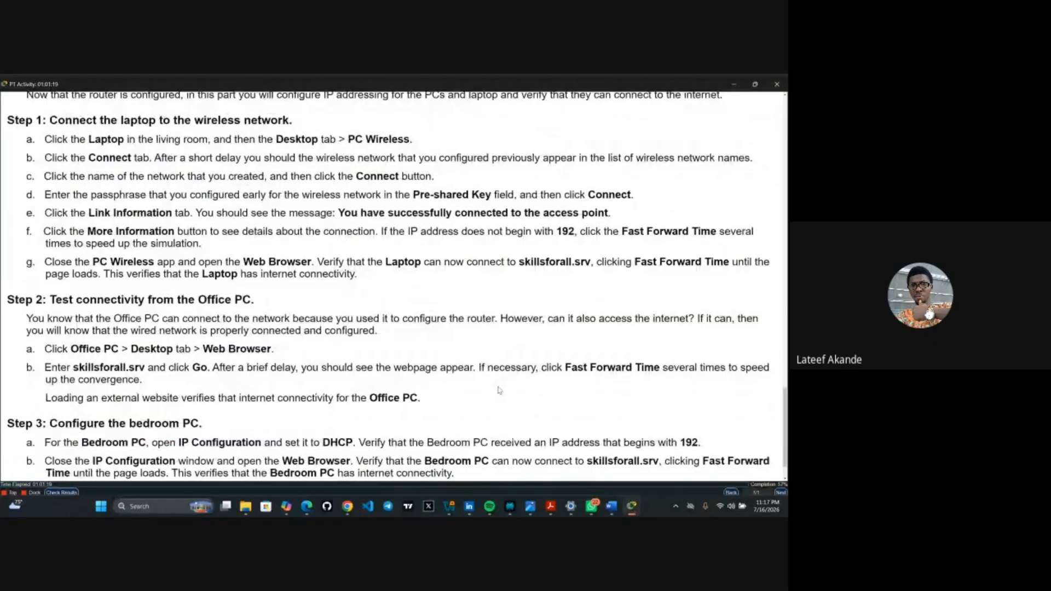
pyautogui.scroll(-1, 499, 390)
pyautogui.scroll(5, 500, 390)
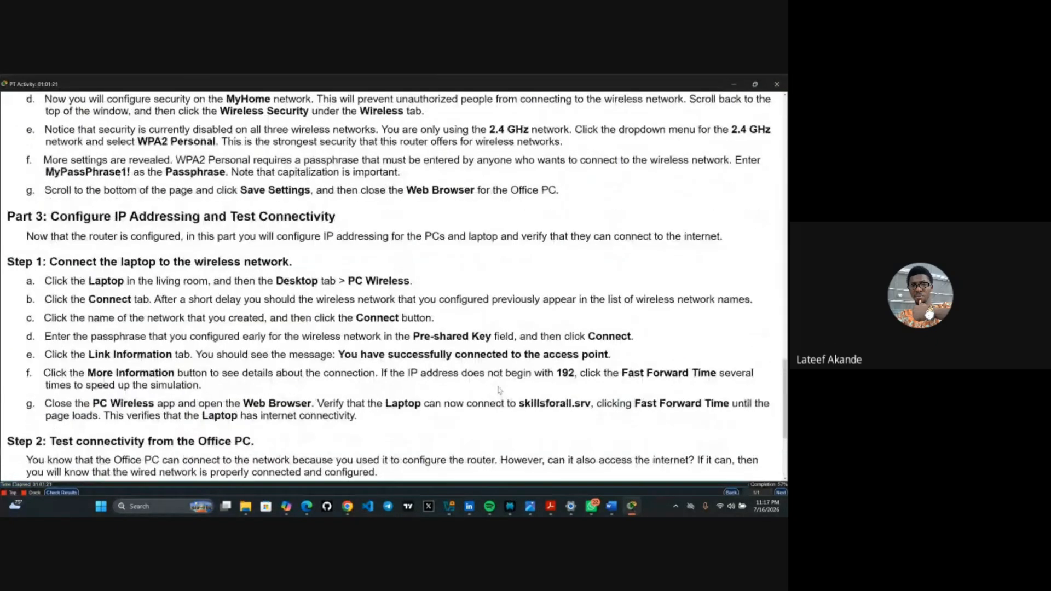
pyautogui.click(632, 506)
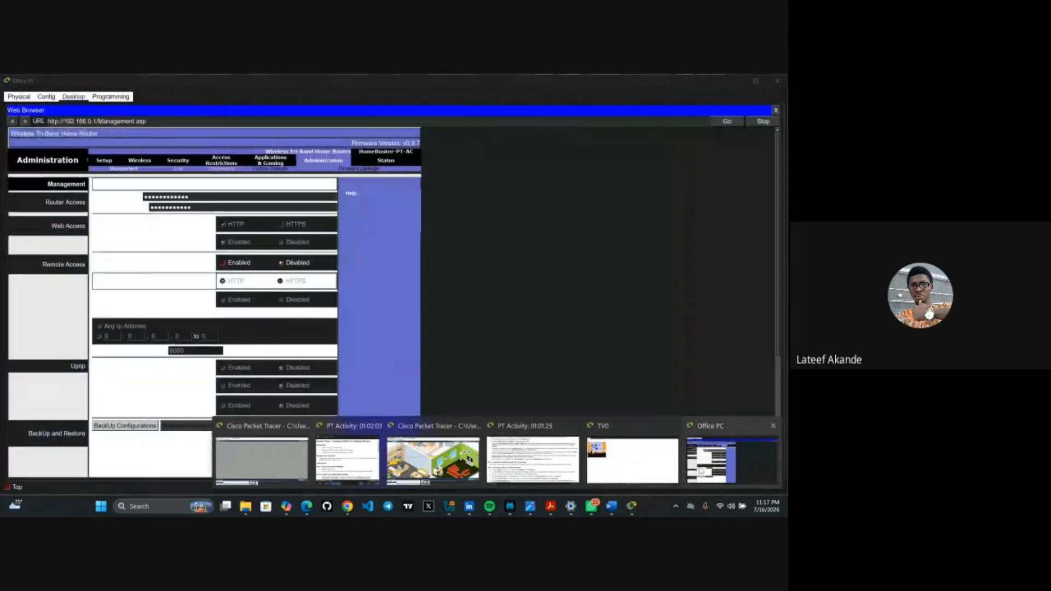
# - Back on the router page, empty both admin password fields and dismiss the missing-password error
pyautogui.click(699, 469)
pyautogui.click(202, 195)
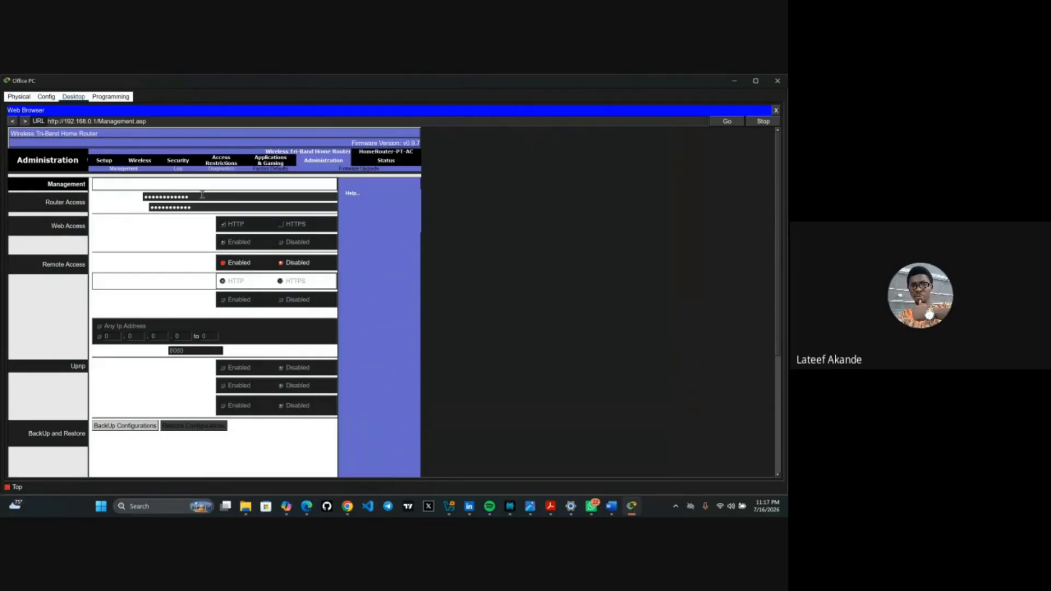
pyautogui.press('BackSpace')
pyautogui.press('BackSpace')
pyautogui.press('BackSpace')
pyautogui.press('BackSpace')
pyautogui.press('BackSpace')
pyautogui.press('BackSpace')
pyautogui.press('BackSpace')
pyautogui.press('BackSpace')
pyautogui.press('BackSpace')
pyautogui.press('BackSpace')
pyautogui.press('BackSpace')
pyautogui.press('BackSpace')
pyautogui.press('BackSpace')
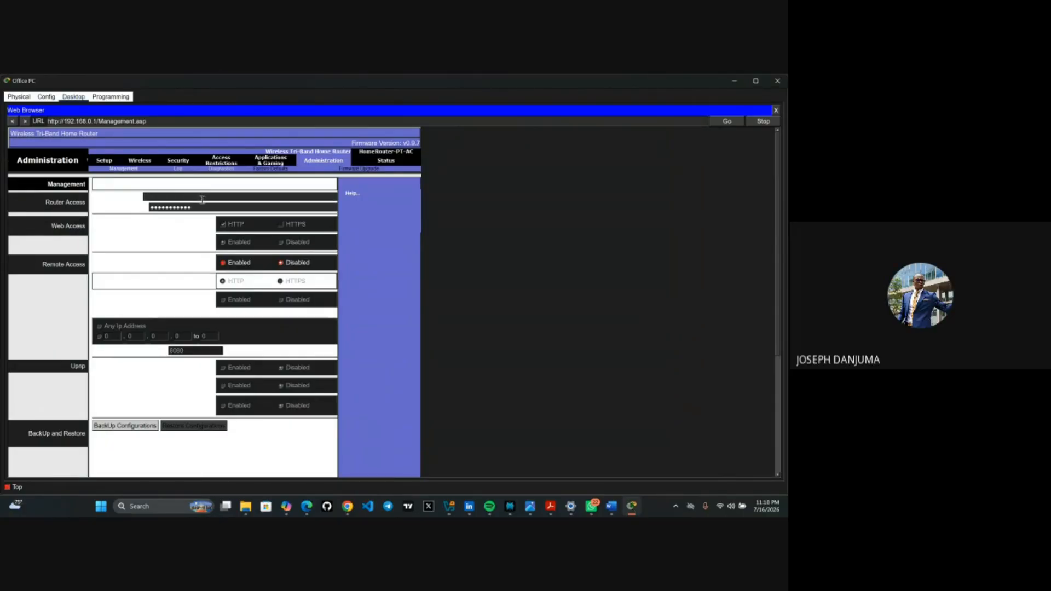
pyautogui.click(199, 205)
pyautogui.press('BackSpace')
pyautogui.press('BackSpace')
pyautogui.press('BackSpace')
pyautogui.press('BackSpace')
pyautogui.press('BackSpace')
pyautogui.press('BackSpace')
pyautogui.press('BackSpace')
pyautogui.press('BackSpace')
pyautogui.press('BackSpace')
pyautogui.press('BackSpace')
pyautogui.press('BackSpace')
pyautogui.press('BackSpace')
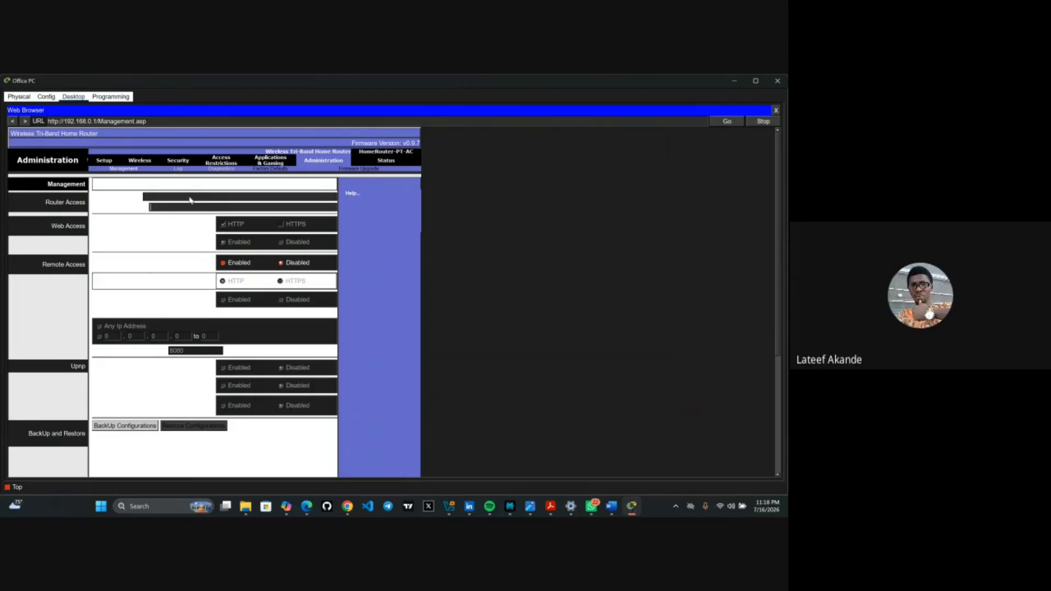
pyautogui.click(190, 199)
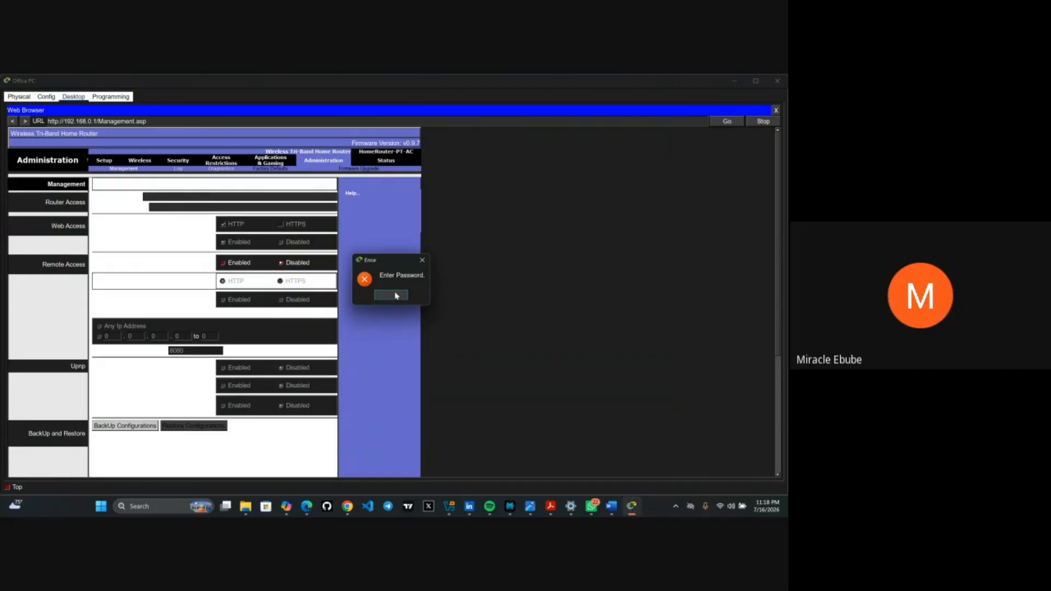
pyautogui.press('Return')
# - Reload the Administration management page, then type the new router password and re-enter its confirmation
pyautogui.click(220, 164)
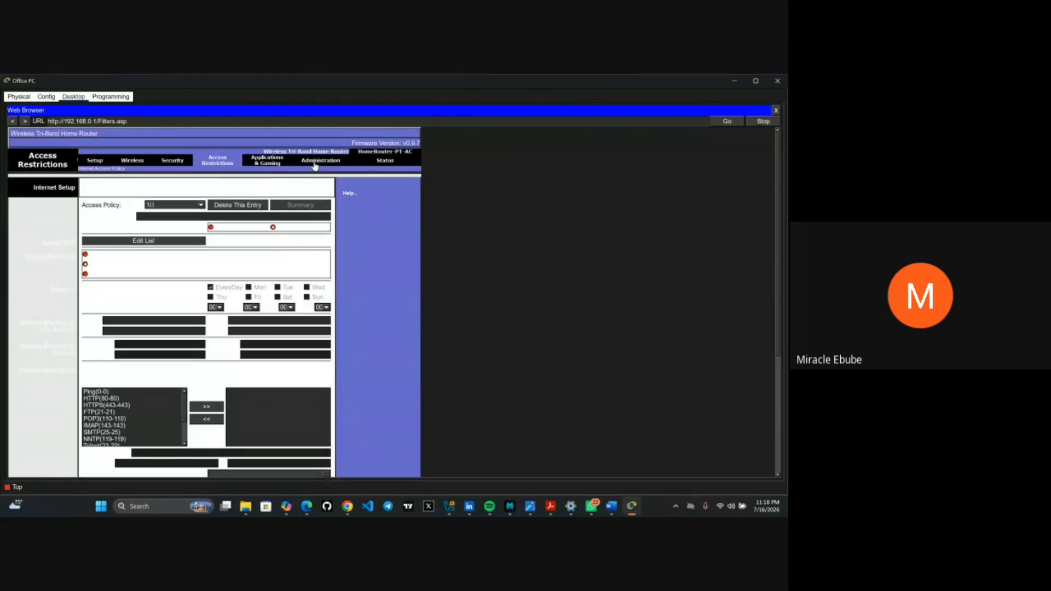
pyautogui.click(315, 162)
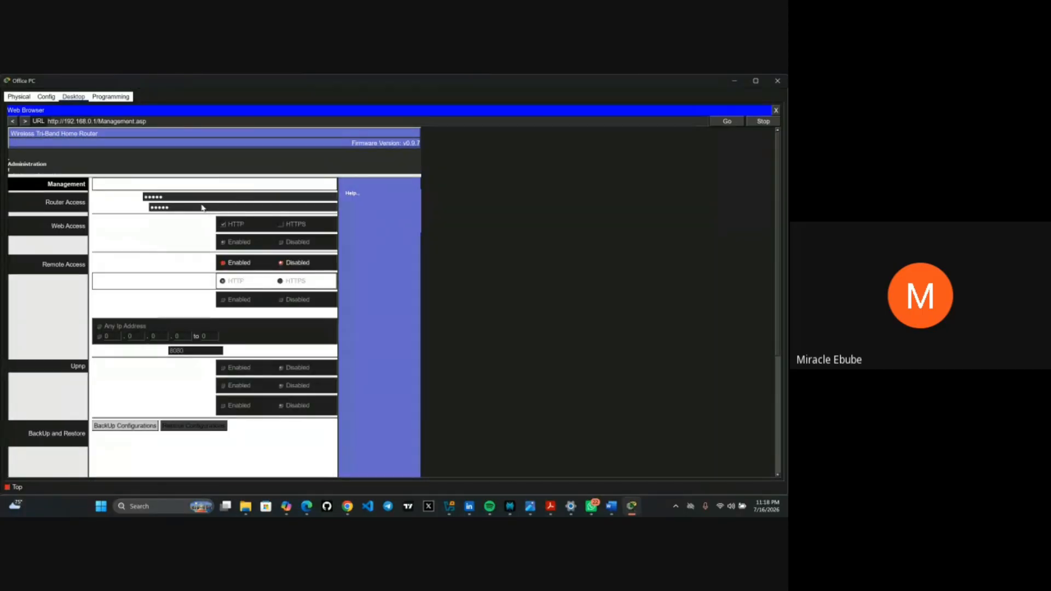
pyautogui.click(195, 196)
pyautogui.press('BackSpace')
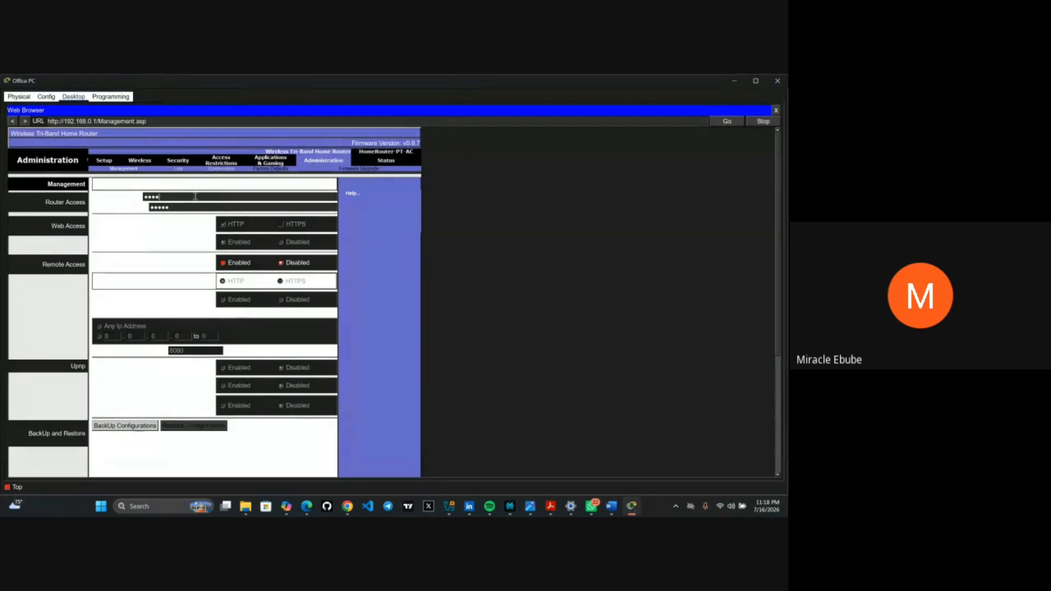
pyautogui.press('BackSpace')
pyautogui.press('BackSpace')
pyautogui.press('BackSpace')
pyautogui.press('BackSpace')
pyautogui.write('cisco1234567')
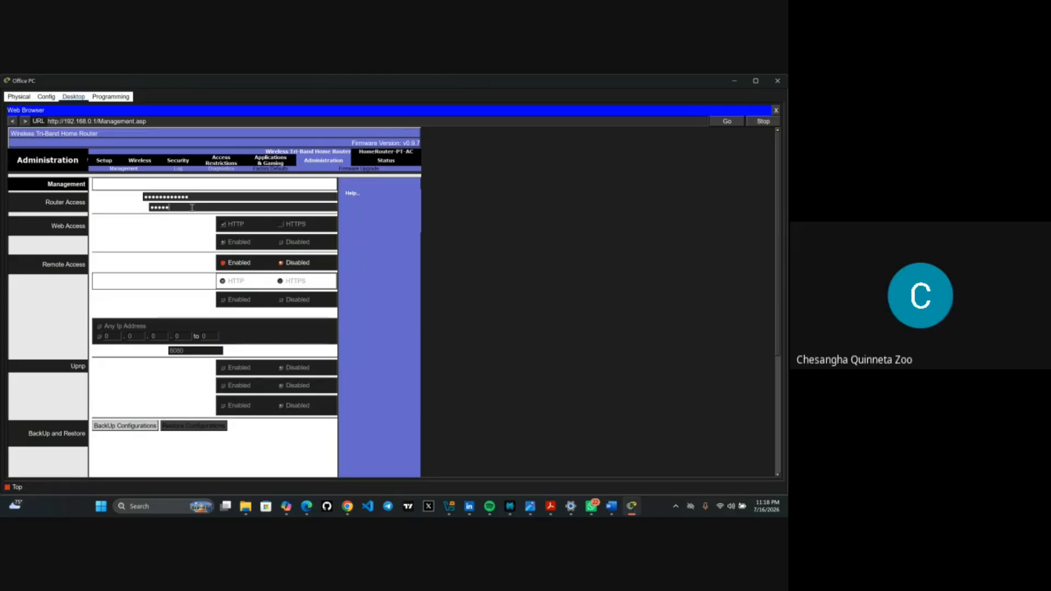
pyautogui.press('BackSpace')
pyautogui.press('BackSpace')
pyautogui.press('BackSpace')
pyautogui.press('BackSpace')
pyautogui.press('BackSpace')
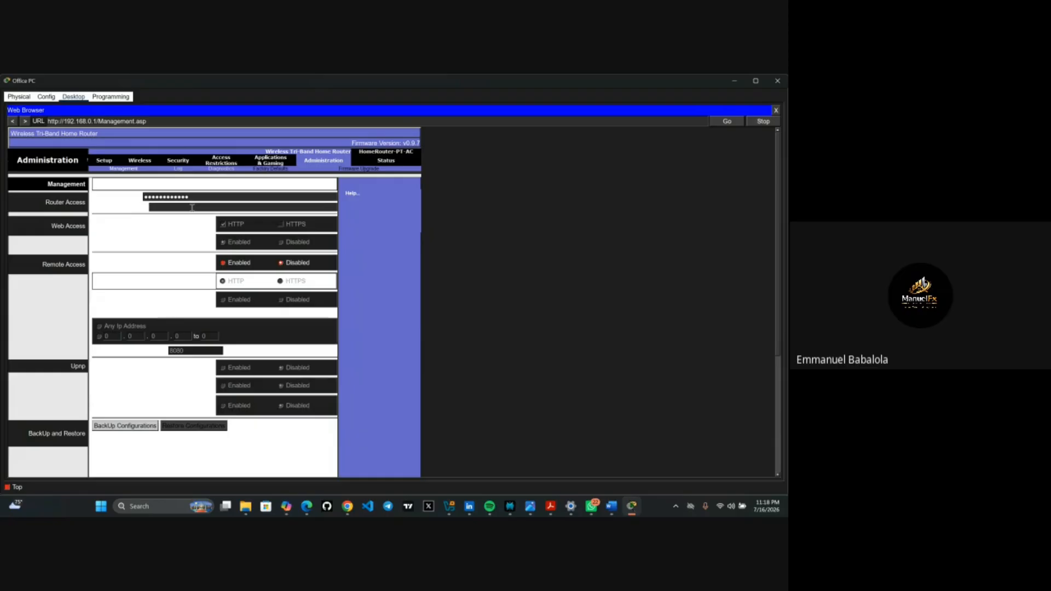
pyautogui.write('•')
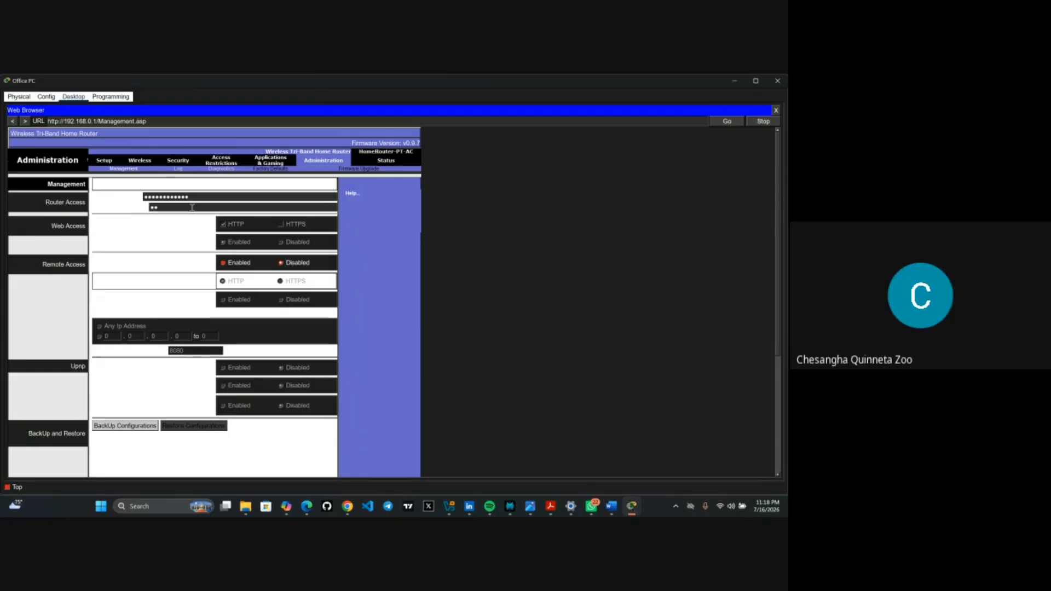
pyautogui.write('••••••')
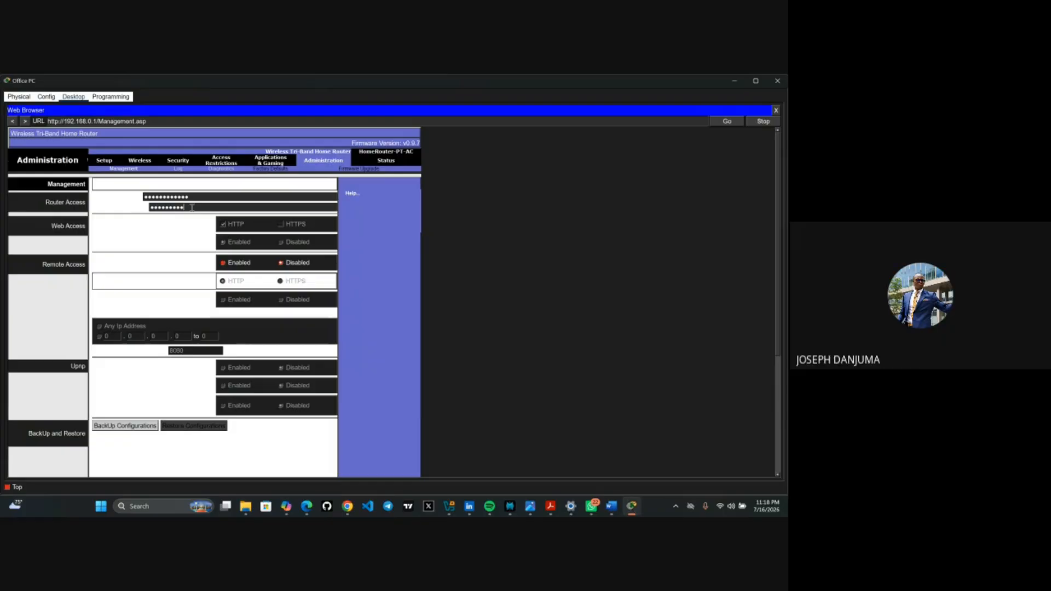
pyautogui.write('•')
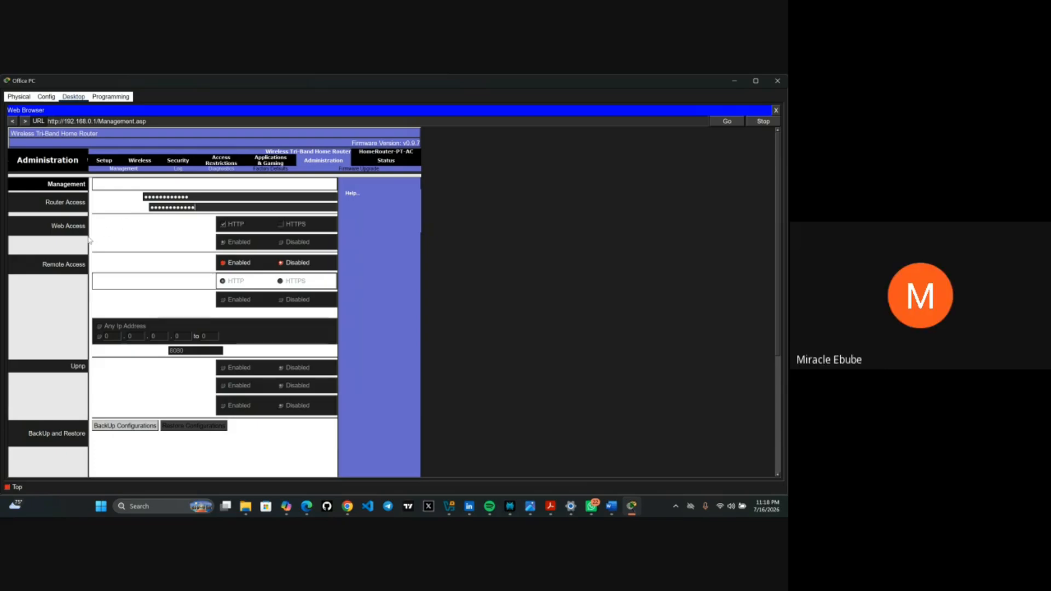
# - Save the new router password with Save Settings at the bottom of the Management page
pyautogui.scroll(-3, 122, 245)
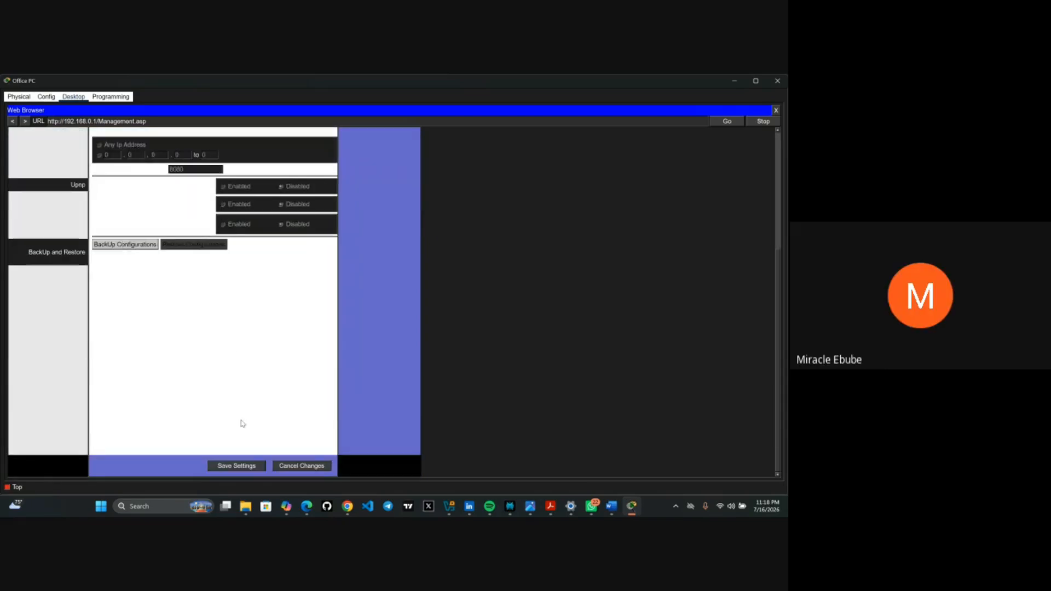
pyautogui.click(235, 466)
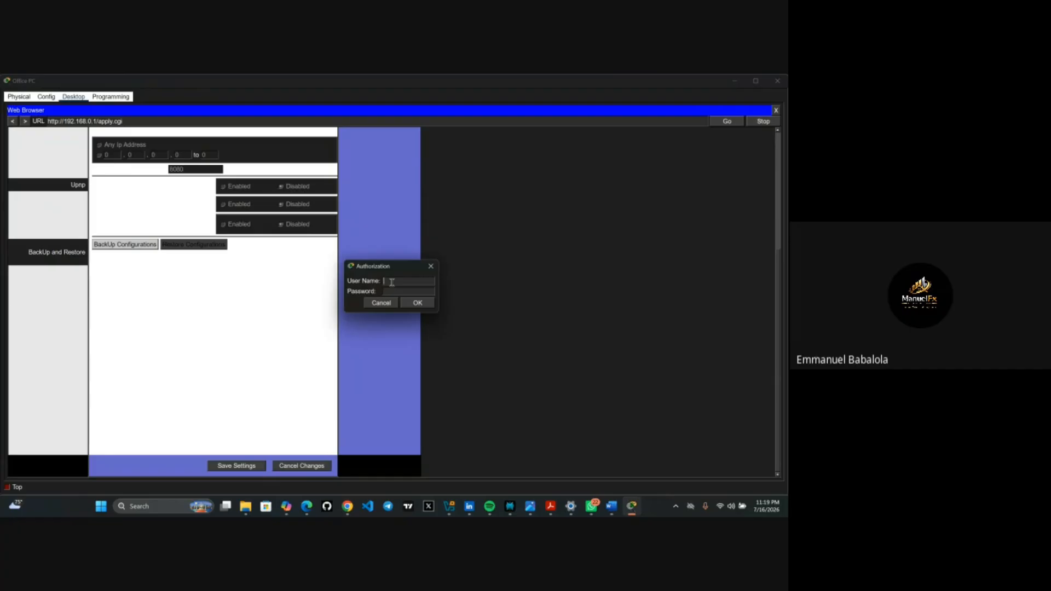
pyautogui.write('MyH')
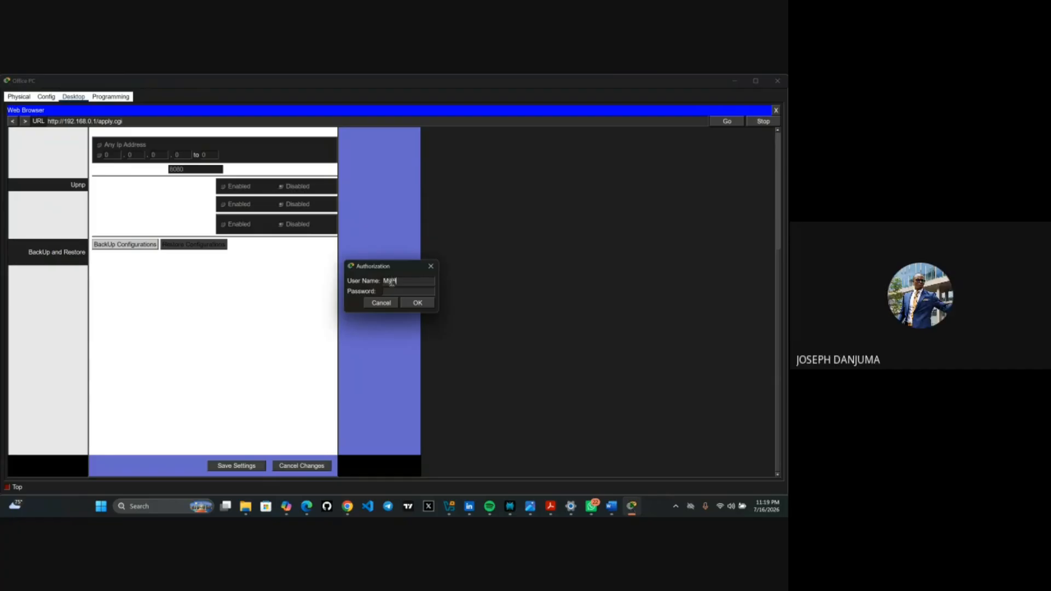
pyautogui.write('ome')
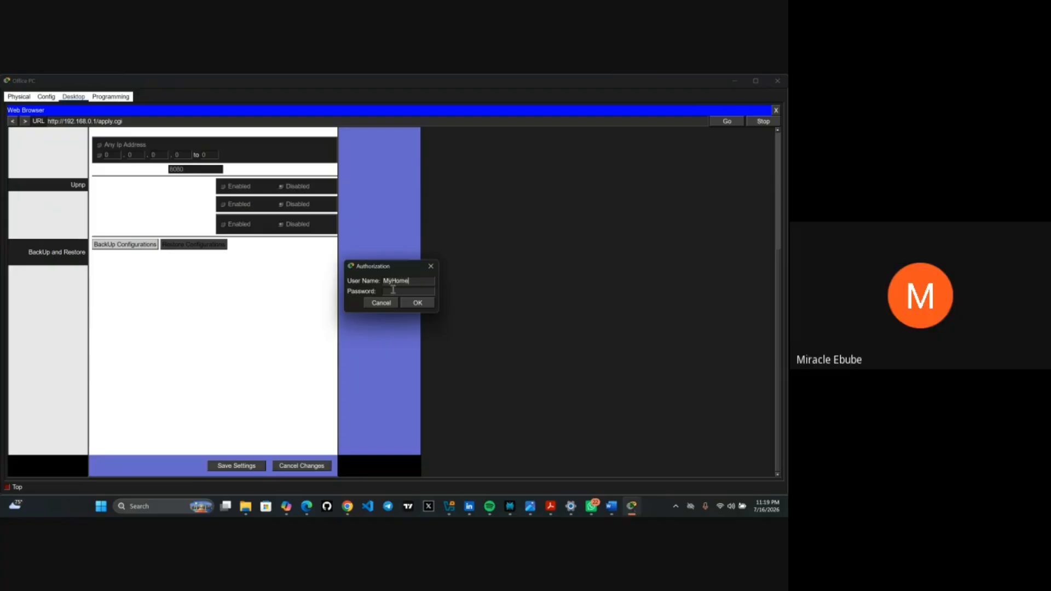
pyautogui.click(397, 292)
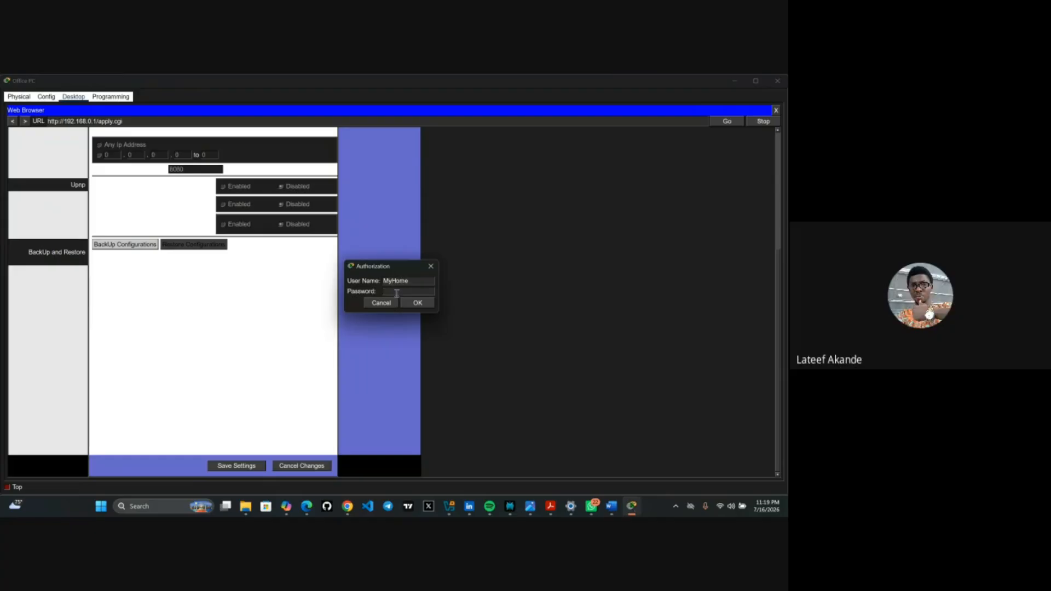
pyautogui.write('c••')
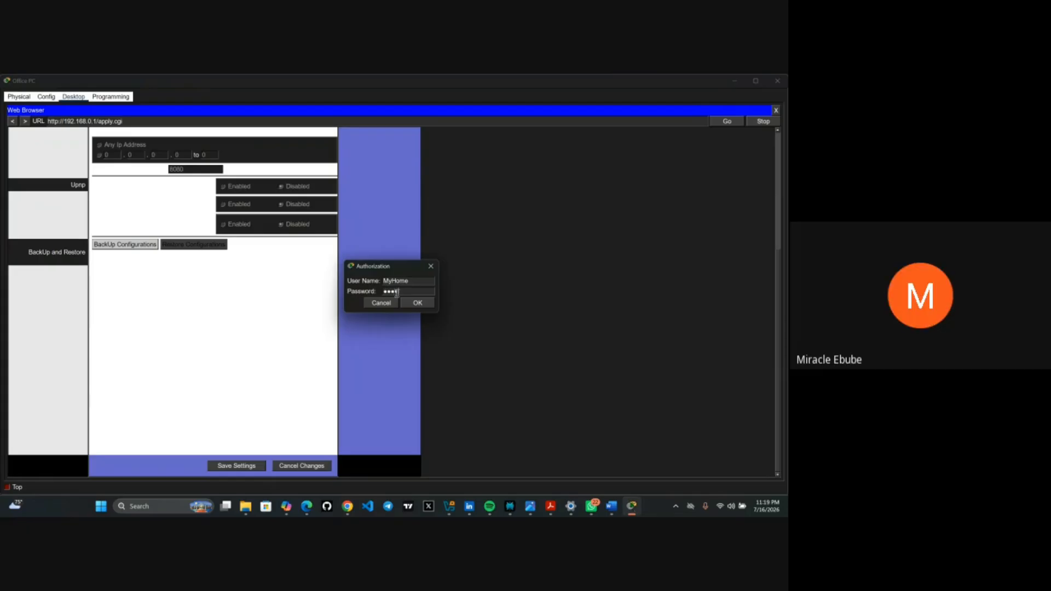
pyautogui.write('••••••')
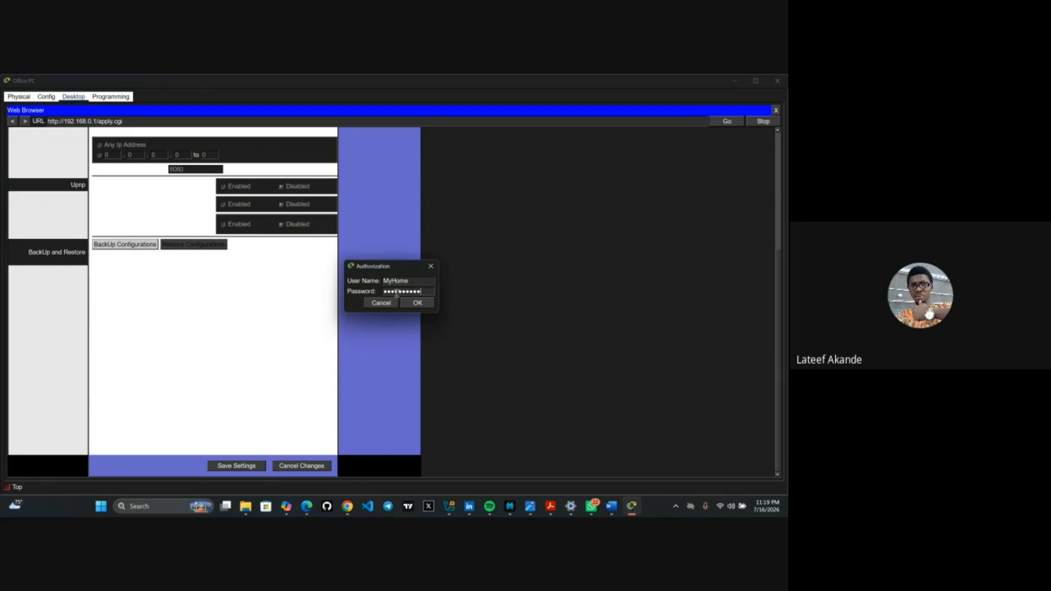
pyautogui.write('•')
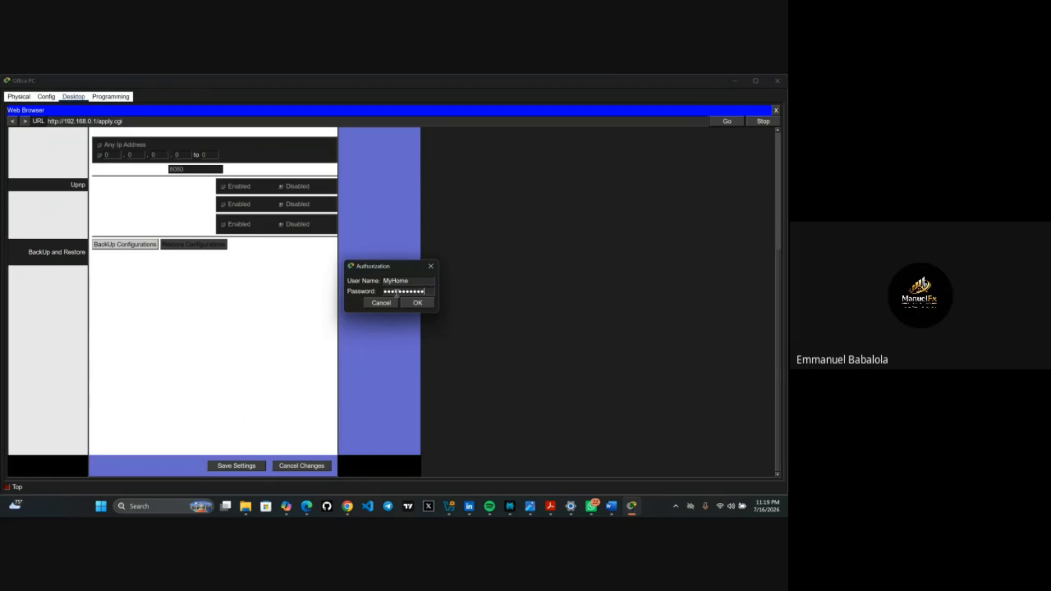
pyautogui.write('•')
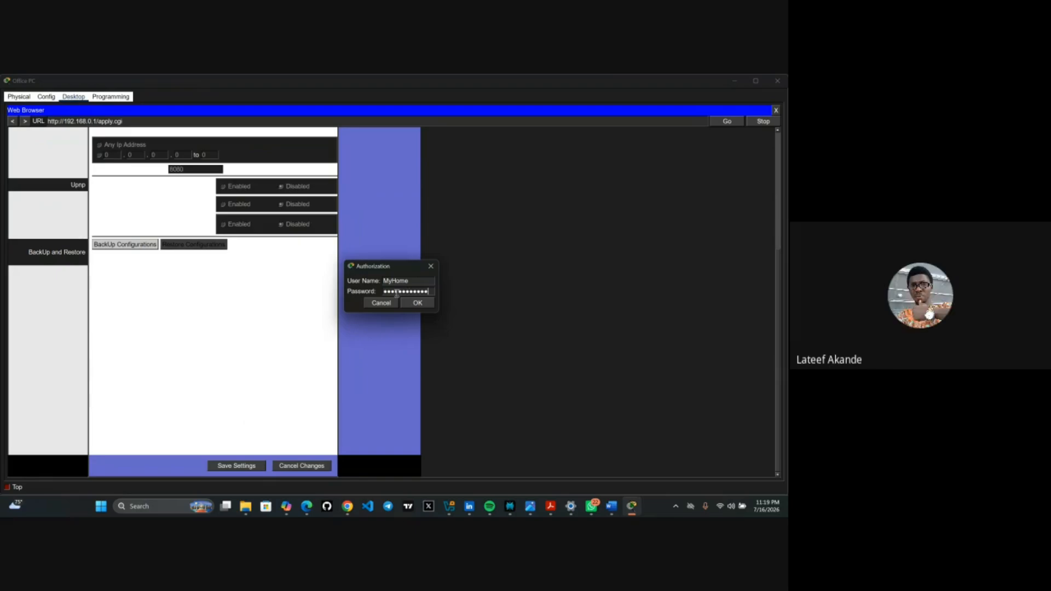
pyautogui.click(422, 306)
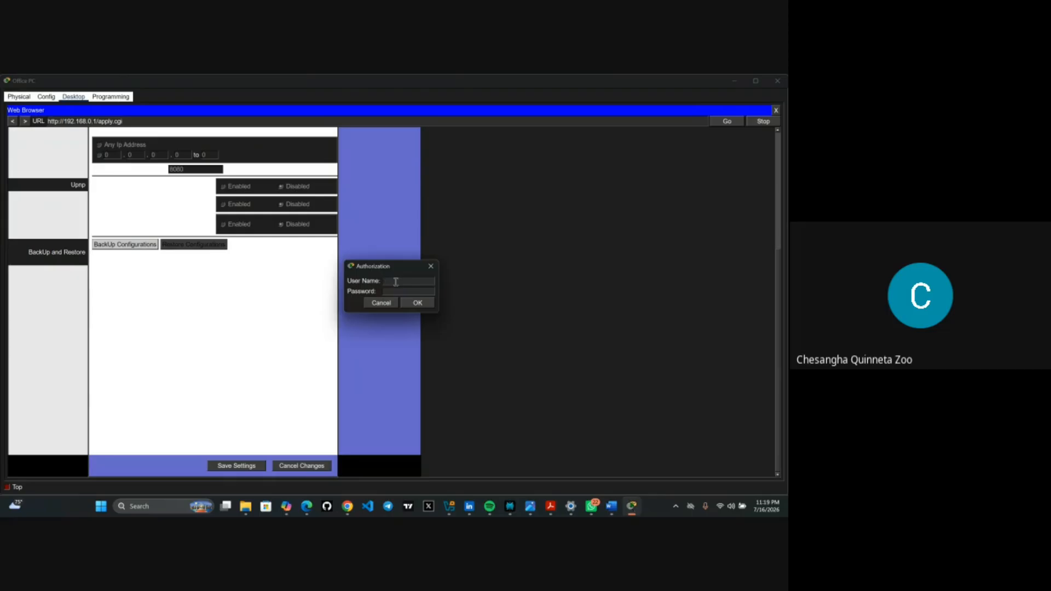
pyautogui.write('My')
pyautogui.write('F')
pyautogui.write('ass')
pyautogui.write('P')
pyautogui.write('hrase')
pyautogui.write('1!')
pyautogui.click(397, 291)
pyautogui.write('MyPass')
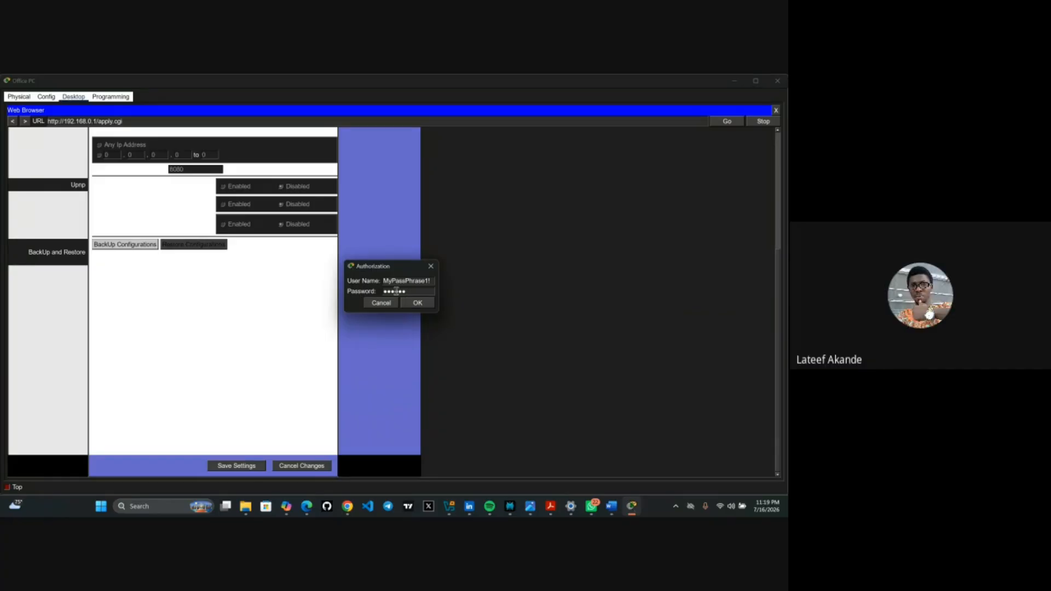
pyautogui.write('Phra')
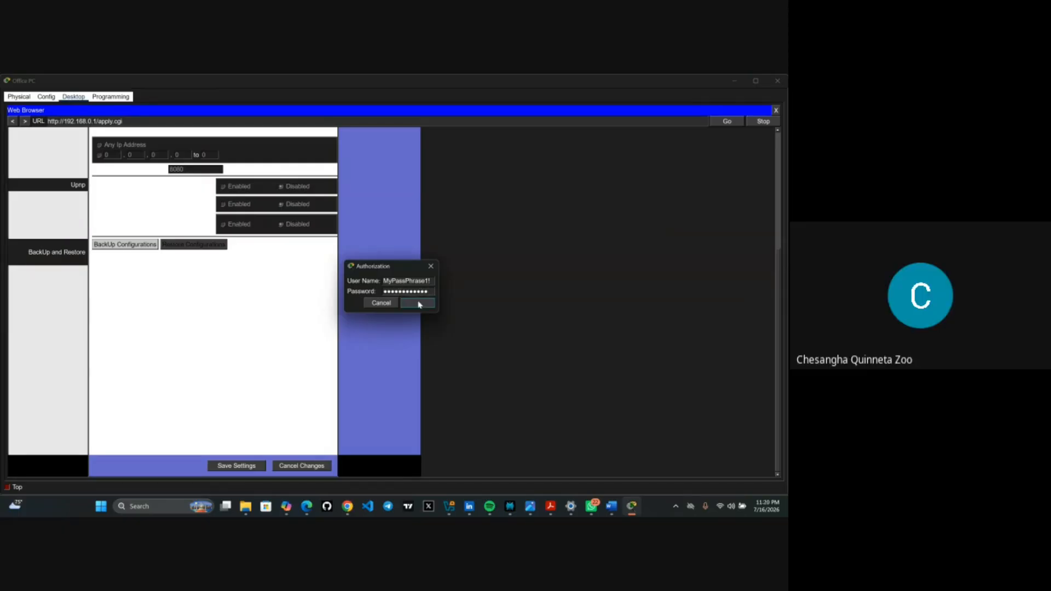
pyautogui.click(418, 303)
pyautogui.moveTo(632, 510)
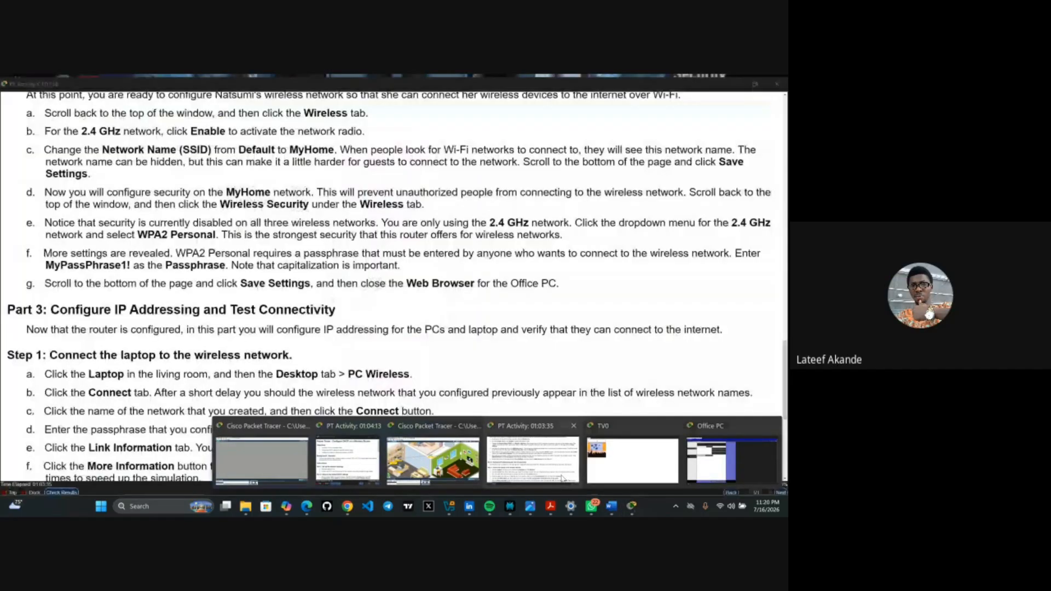
# - Scroll through the PT Activity instructions to find the router login details
pyautogui.click(562, 478)
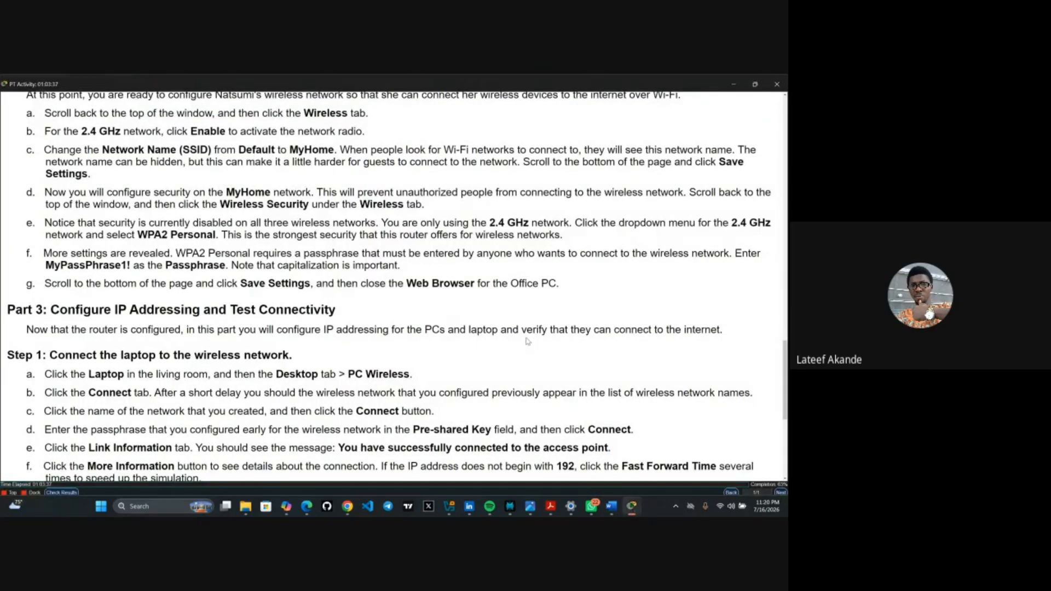
pyautogui.scroll(-1, 384, 265)
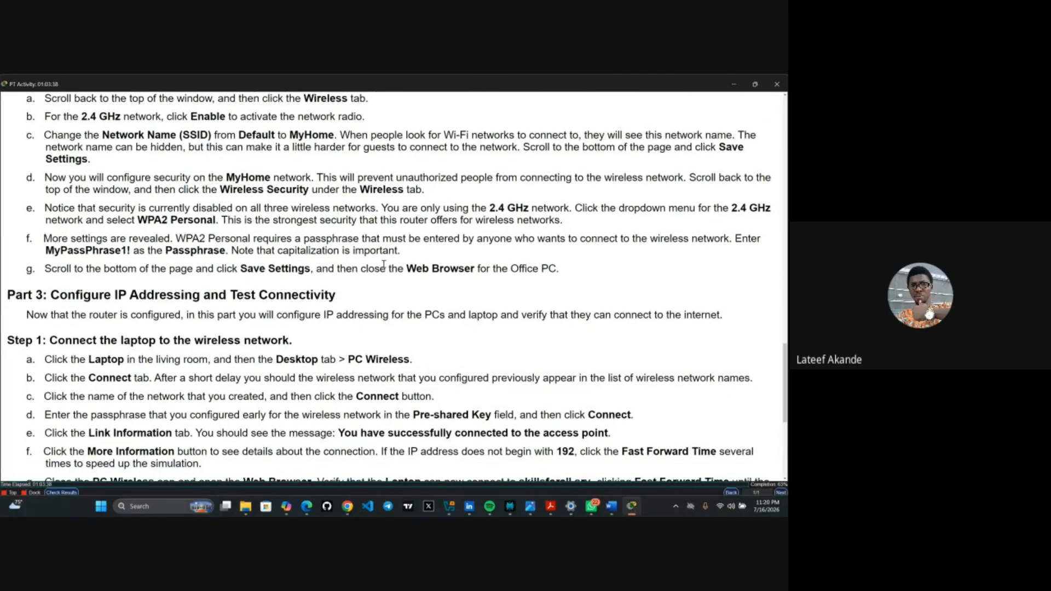
pyautogui.scroll(-1, 384, 265)
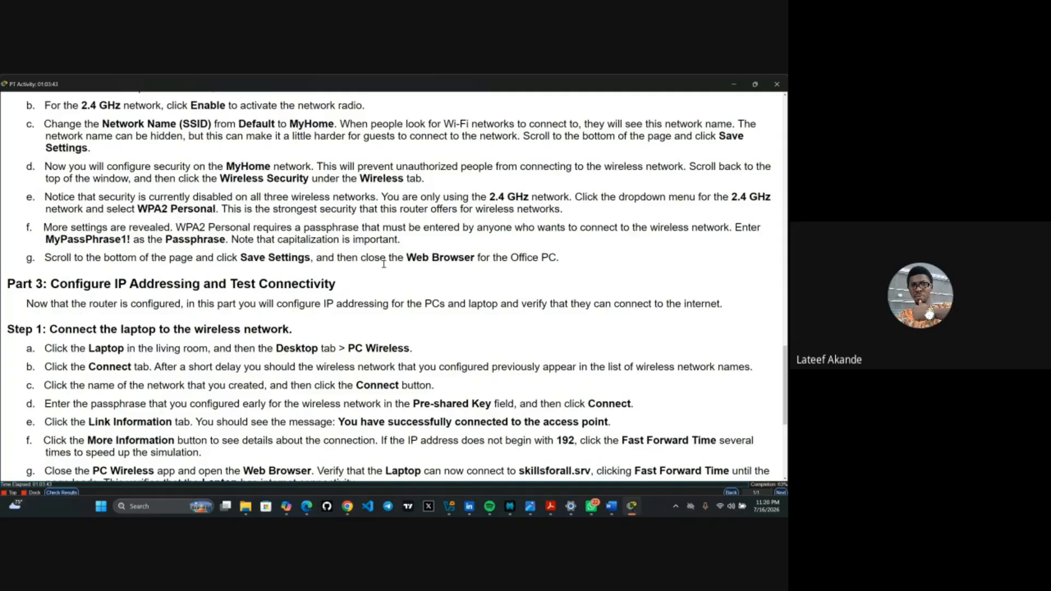
pyautogui.scroll(3, 383, 265)
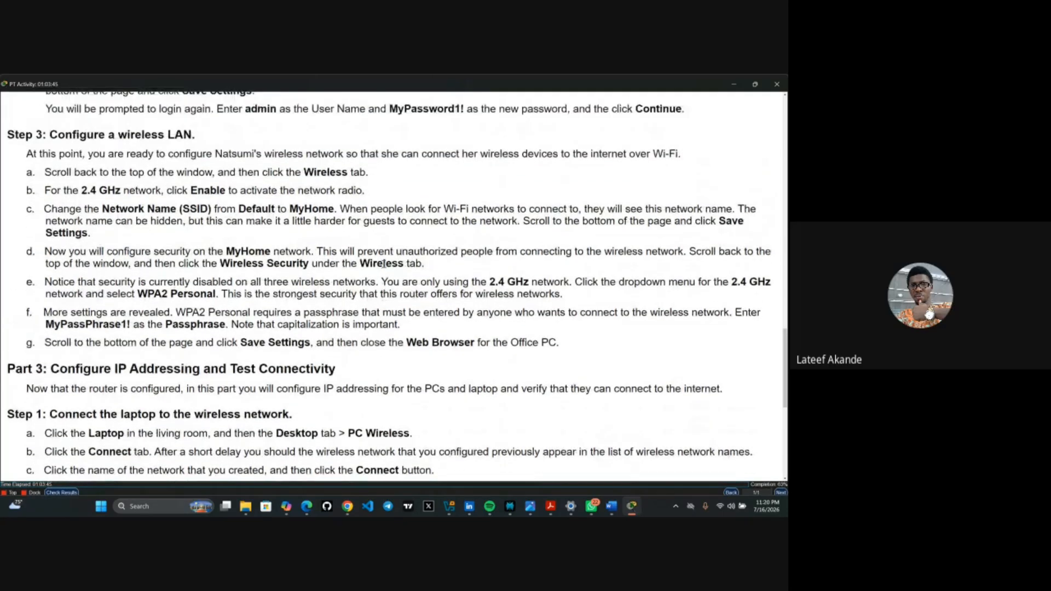
pyautogui.scroll(2, 384, 265)
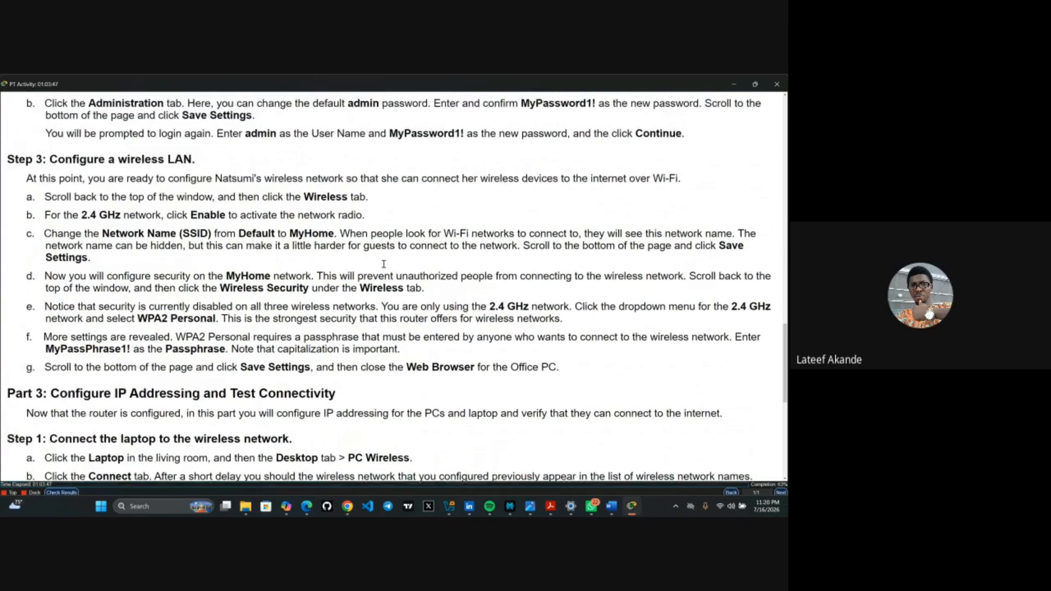
pyautogui.scroll(1, 384, 264)
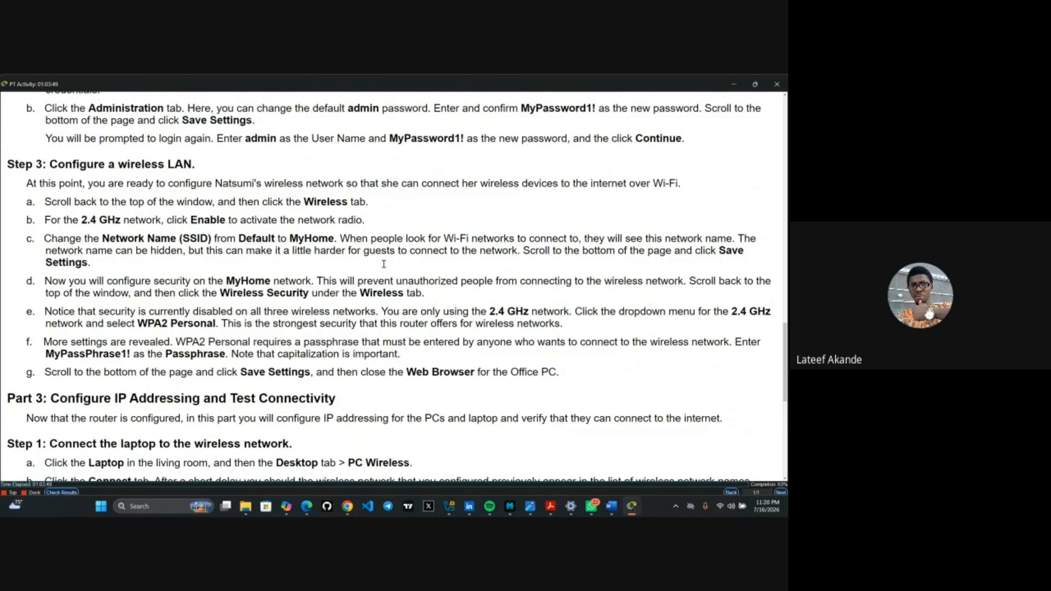
pyautogui.scroll(-6, 384, 264)
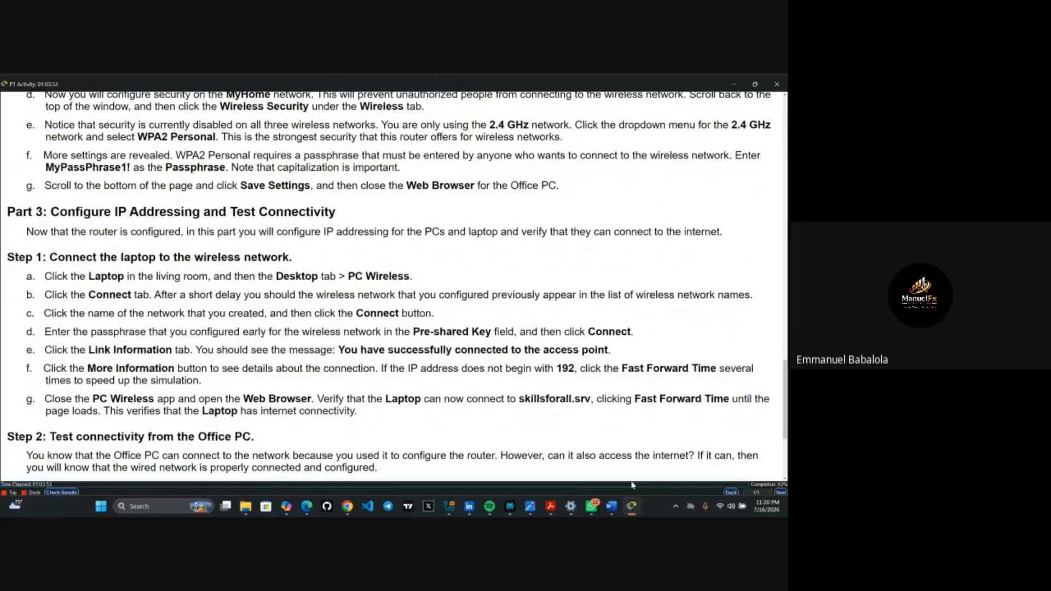
pyautogui.click(633, 507)
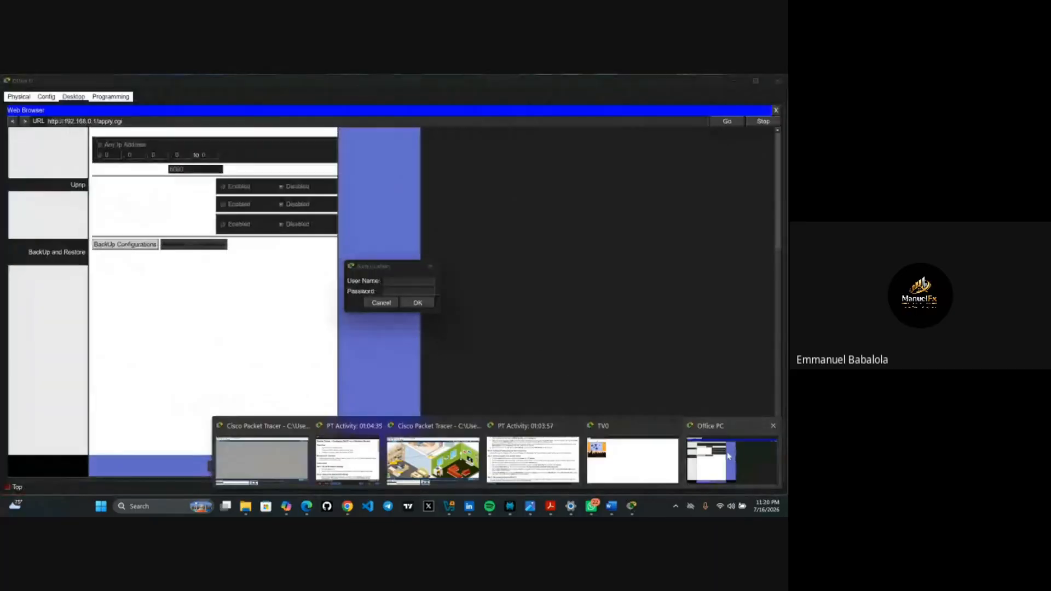
# - Log back into the router on the Office PC as admin with the new password
pyautogui.click(729, 458)
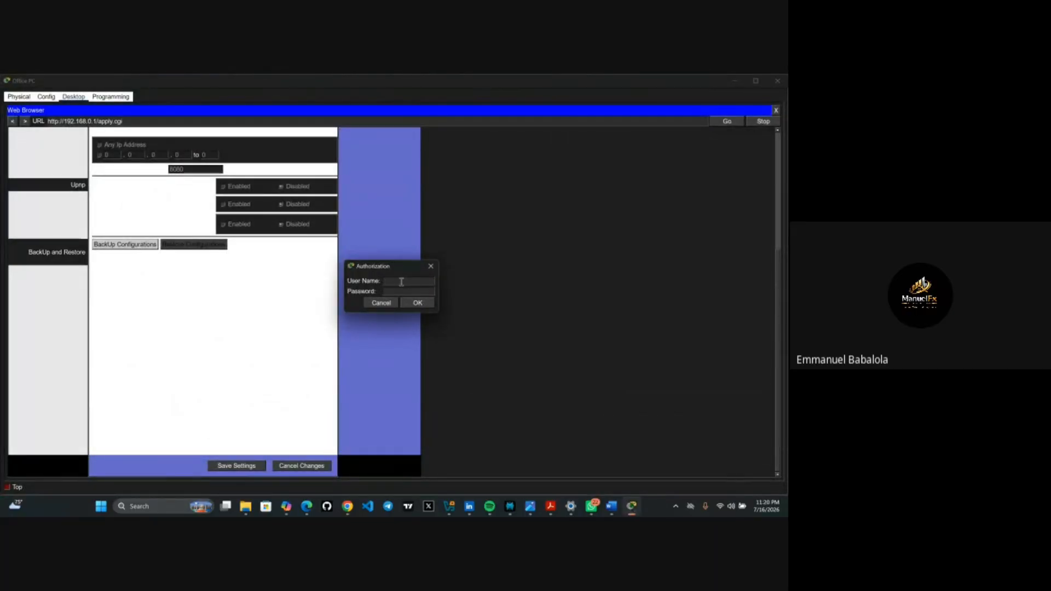
pyautogui.write('admin')
pyautogui.click(405, 292)
pyautogui.write('admin12345••')
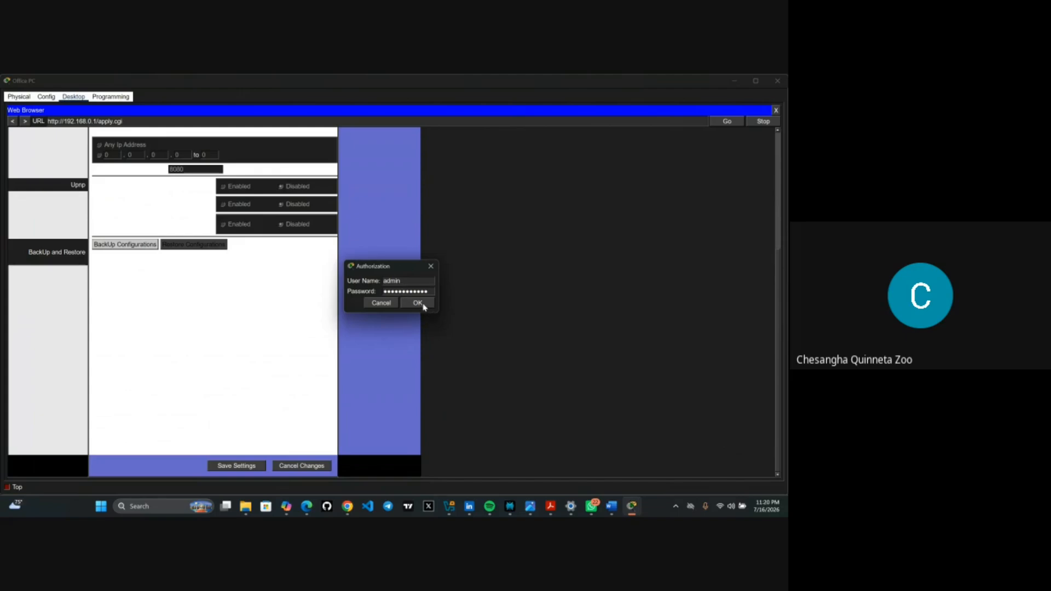
pyautogui.click(419, 303)
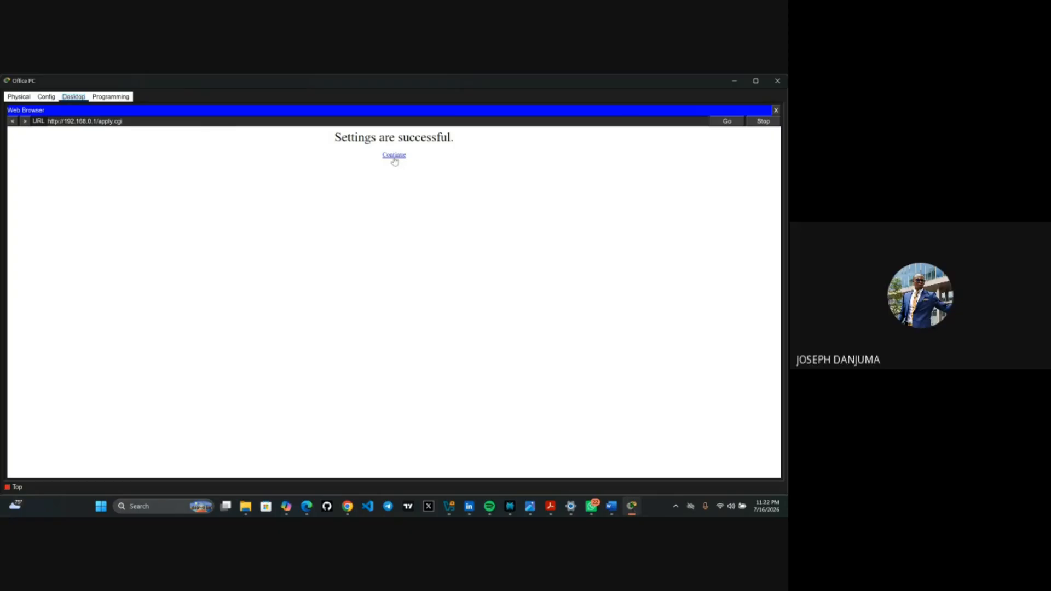
# - Continue back to the router management page, then bring the PT Activity instructions forward
pyautogui.click(394, 156)
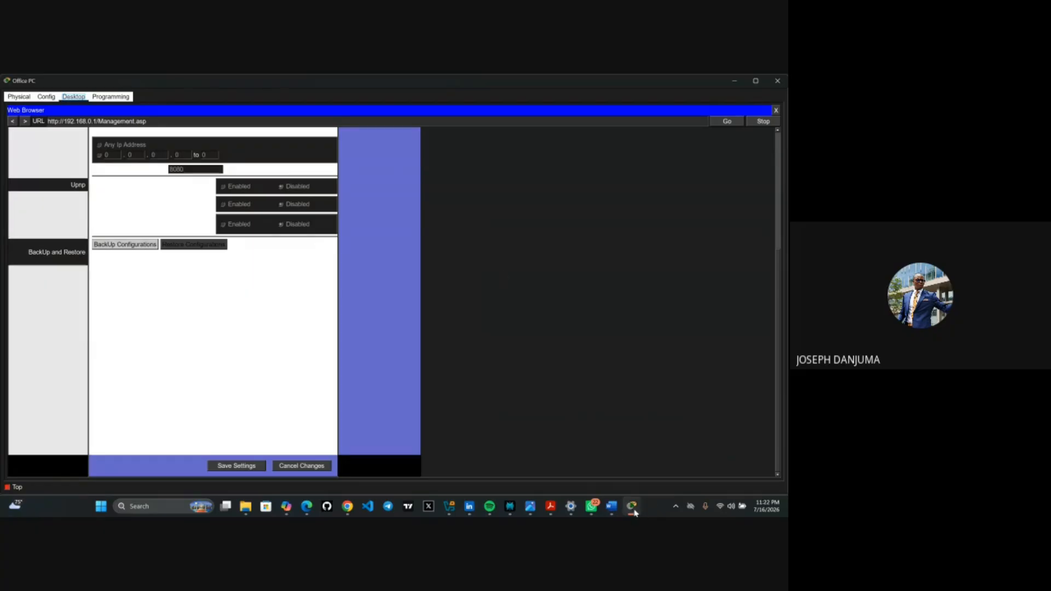
pyautogui.moveTo(633, 508)
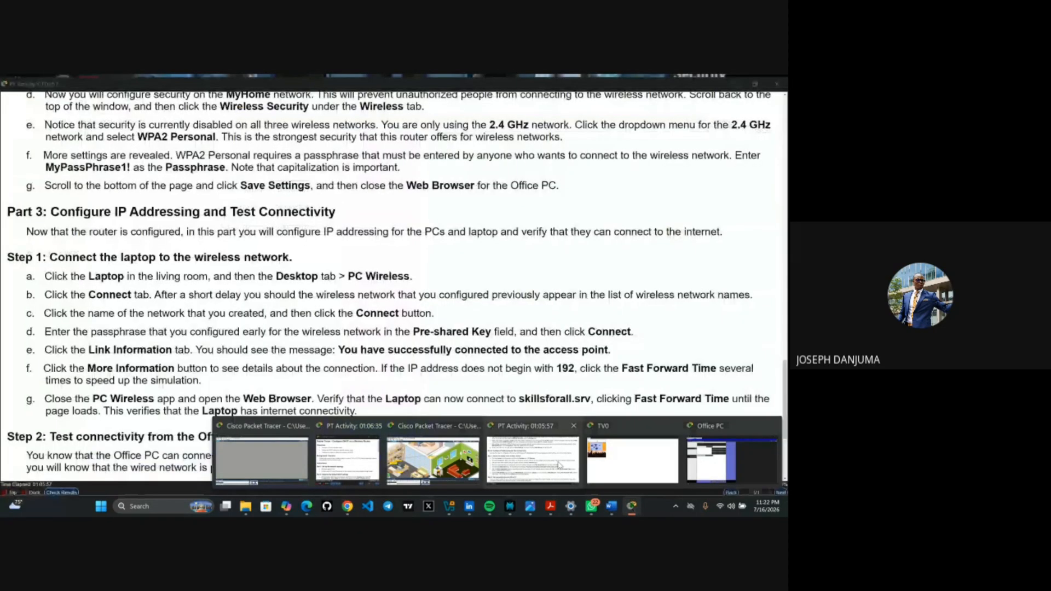
pyautogui.click(558, 466)
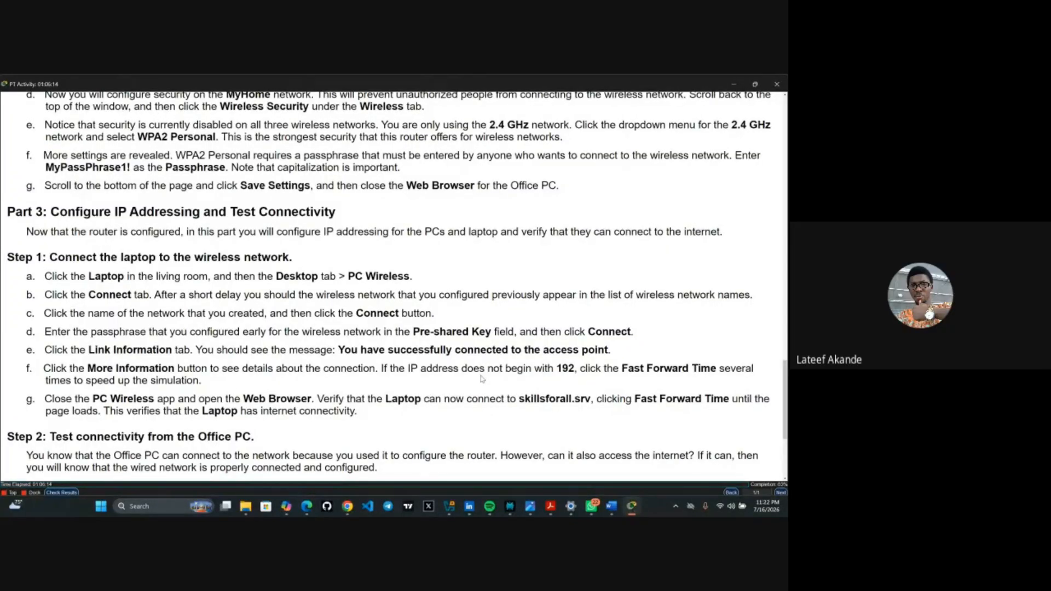
# - Return to the main workspace and zoom to show the house with the living-room laptop
pyautogui.scroll(1, 482, 379)
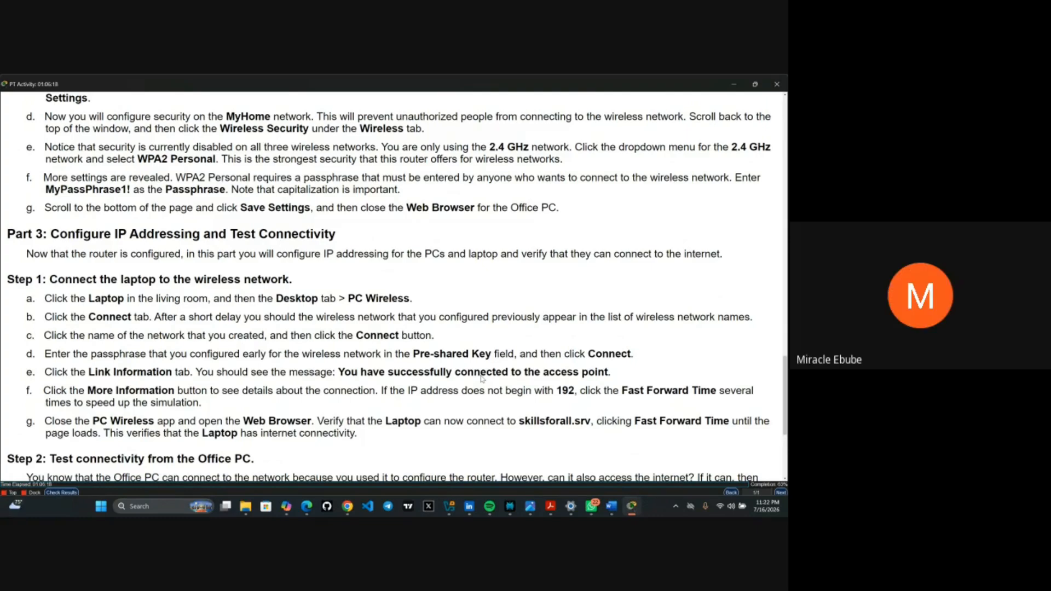
pyautogui.scroll(2, 481, 377)
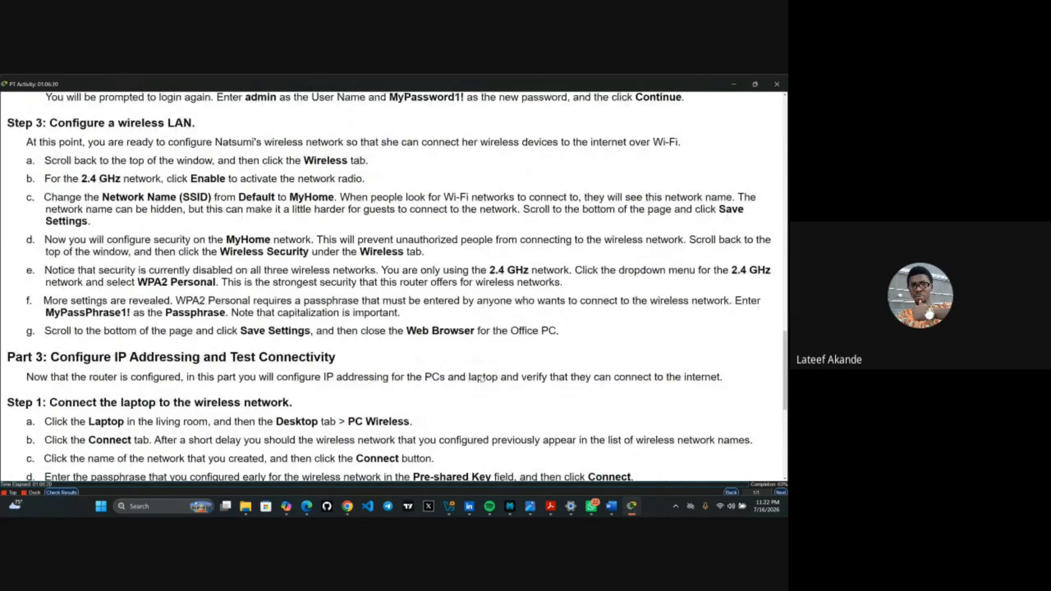
pyautogui.scroll(1, 481, 378)
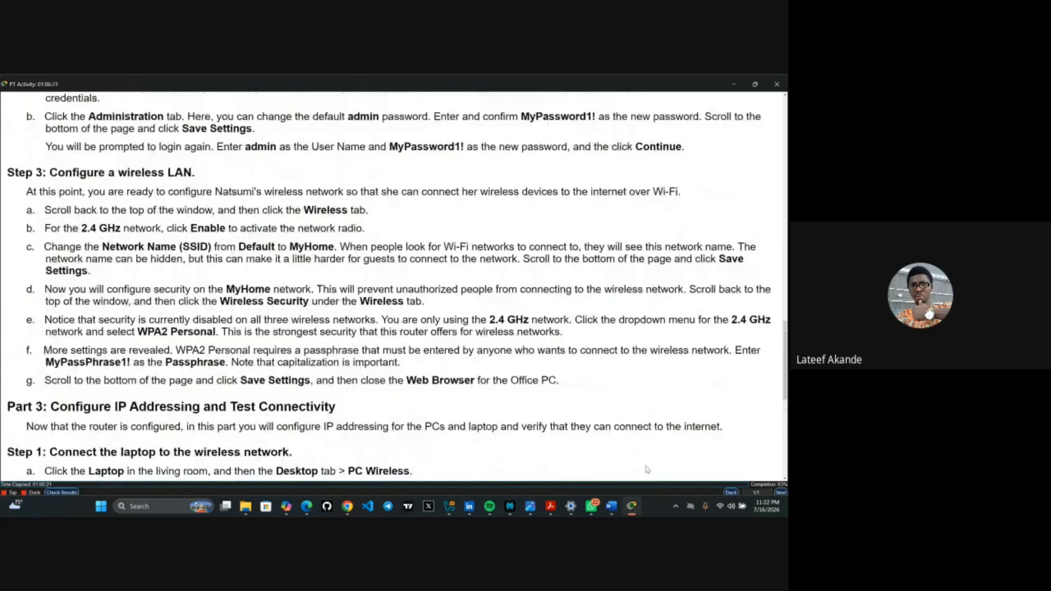
pyautogui.click(630, 508)
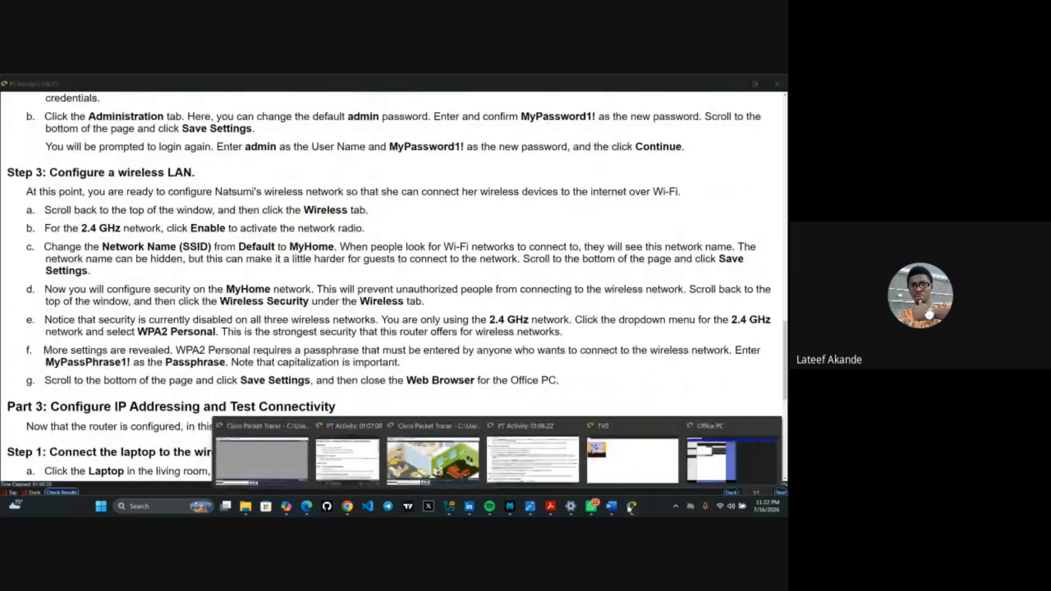
pyautogui.click(432, 460)
pyautogui.scroll(-4, 419, 378)
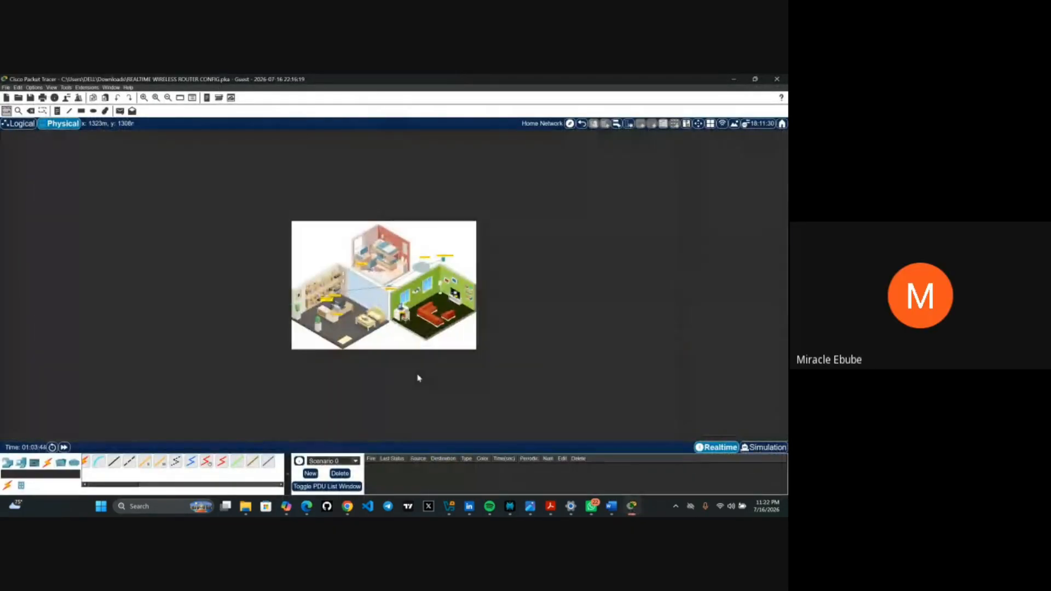
pyautogui.scroll(4, 419, 378)
pyautogui.scroll(-1, 419, 378)
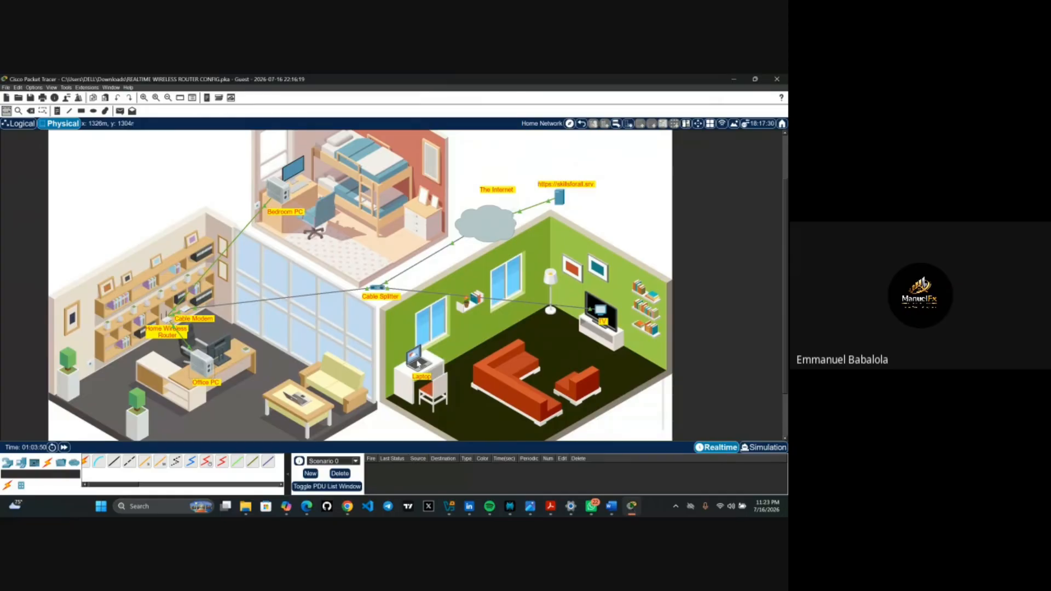
pyautogui.moveTo(418, 363)
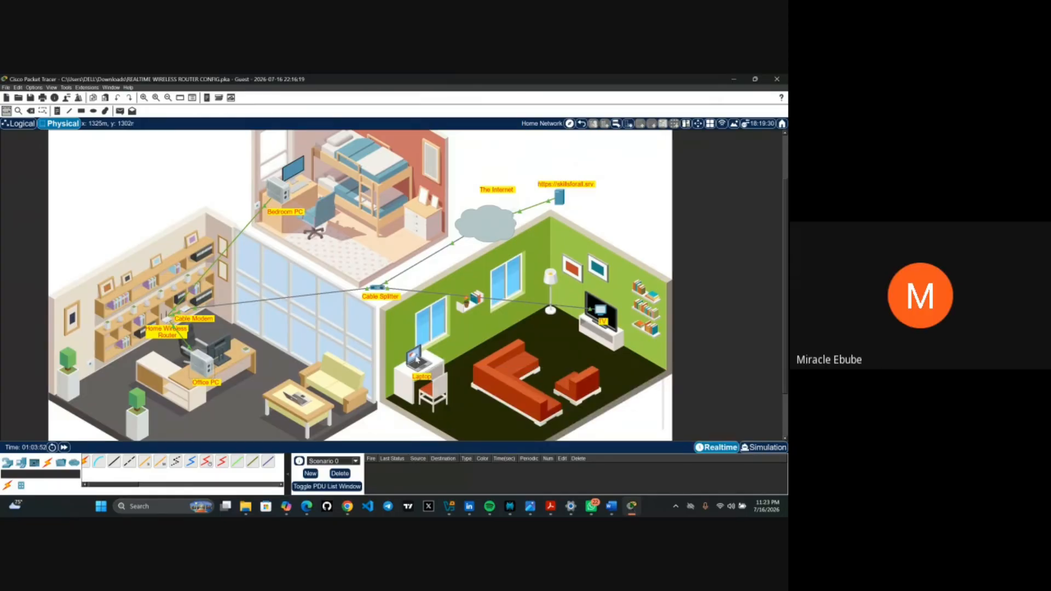
# - Launch PC Wireless from the living-room Laptop's Desktop applications
pyautogui.click(417, 361)
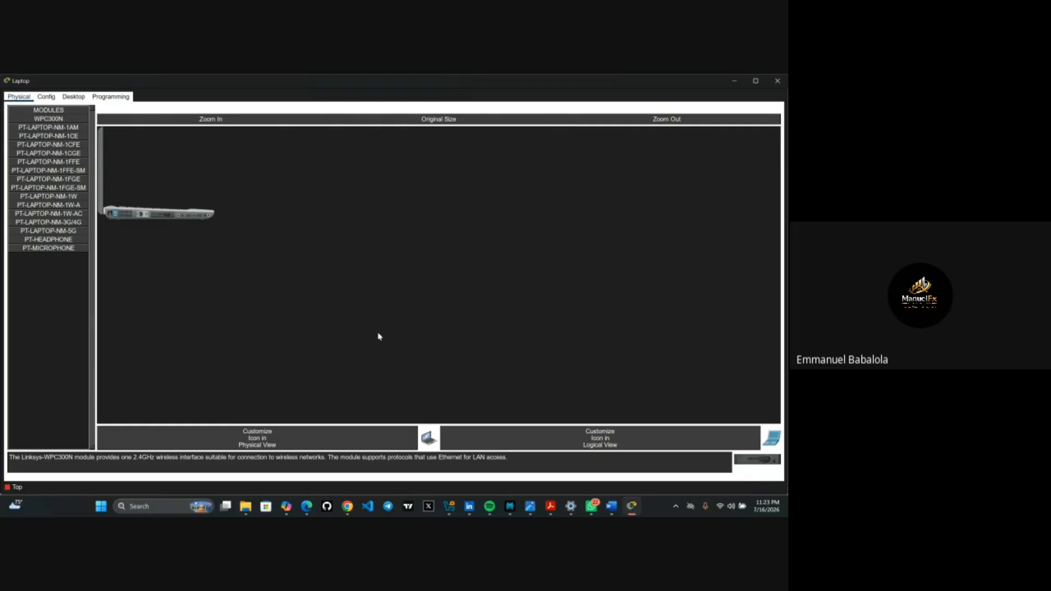
pyautogui.click(74, 97)
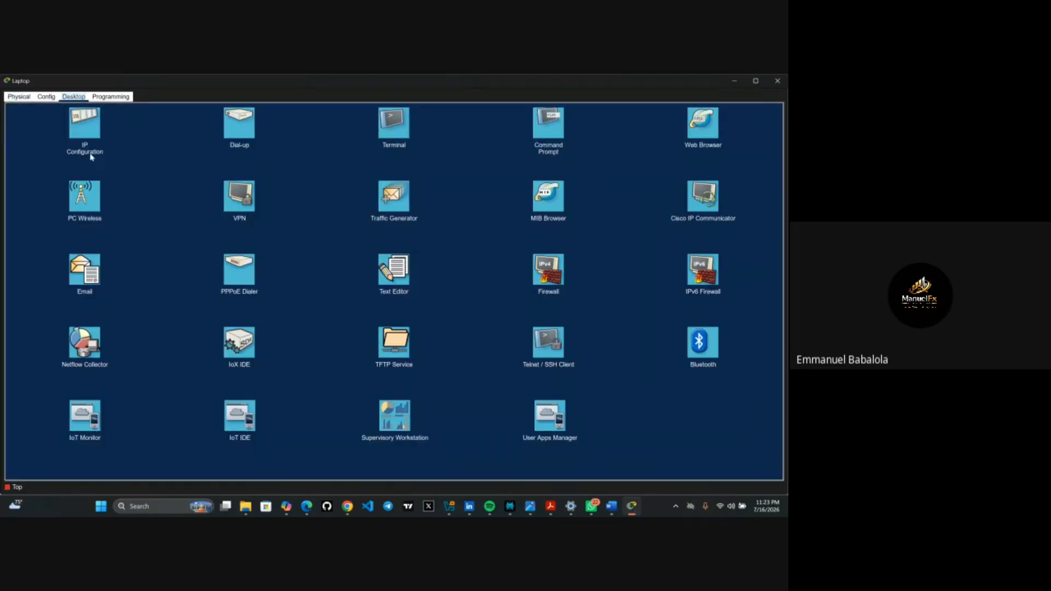
pyautogui.click(92, 193)
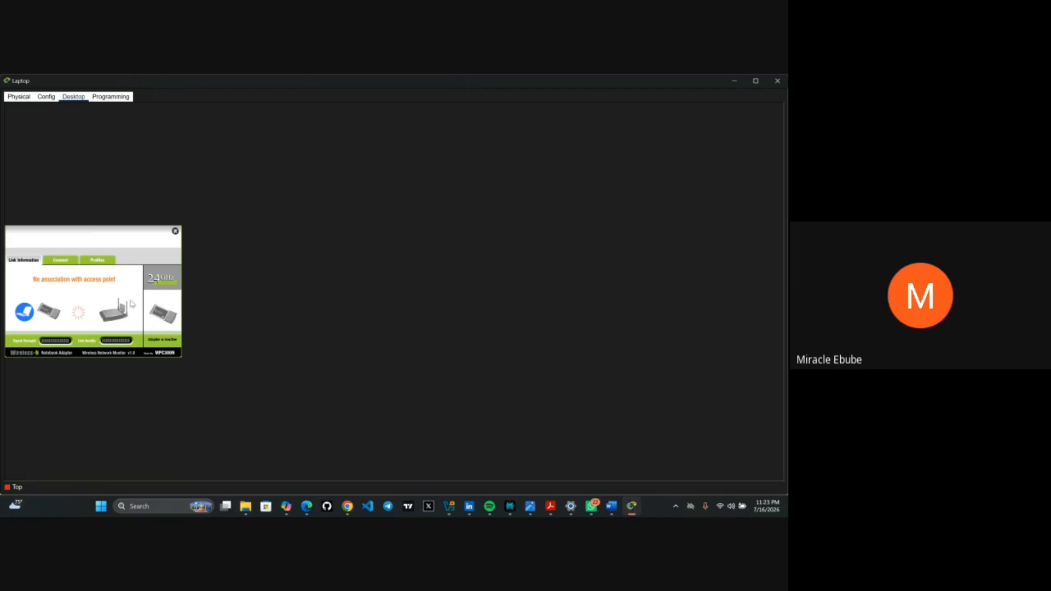
# - Connect the laptop to the MyHome network, then minimize the Laptop window
pyautogui.click(61, 263)
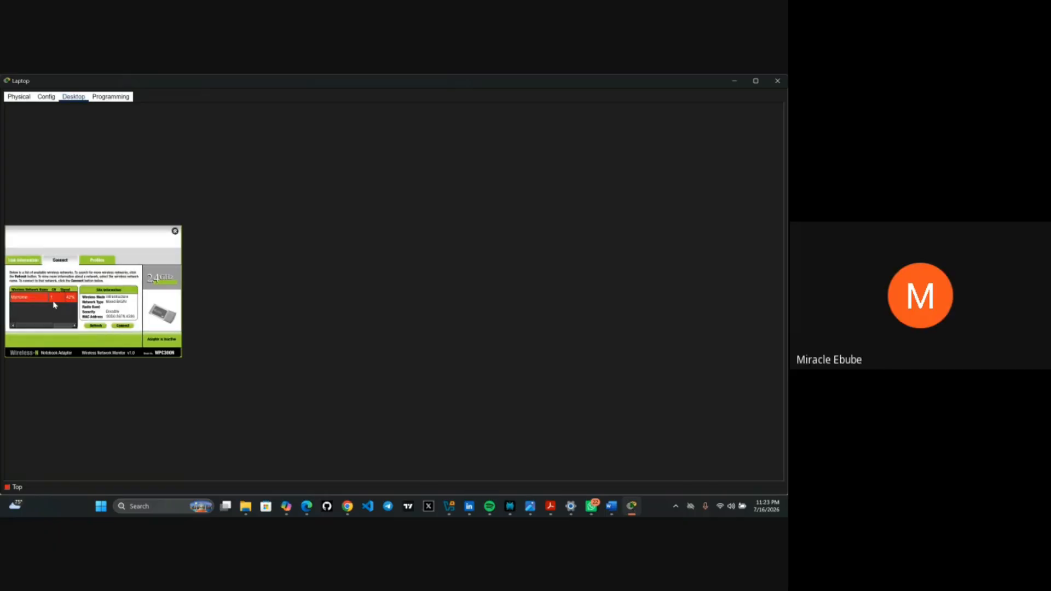
pyautogui.click(124, 326)
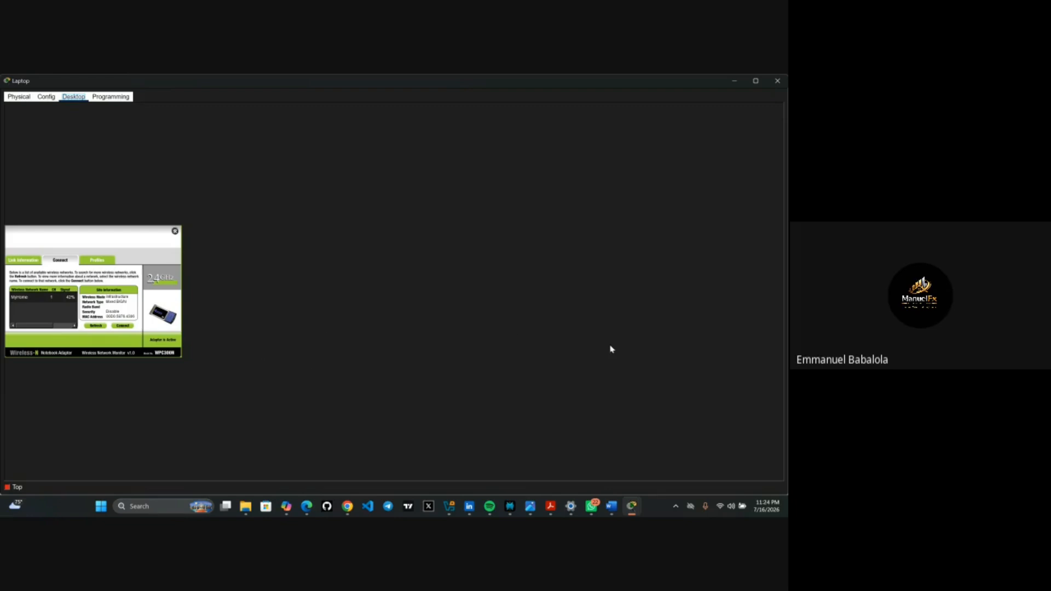
pyautogui.click(734, 83)
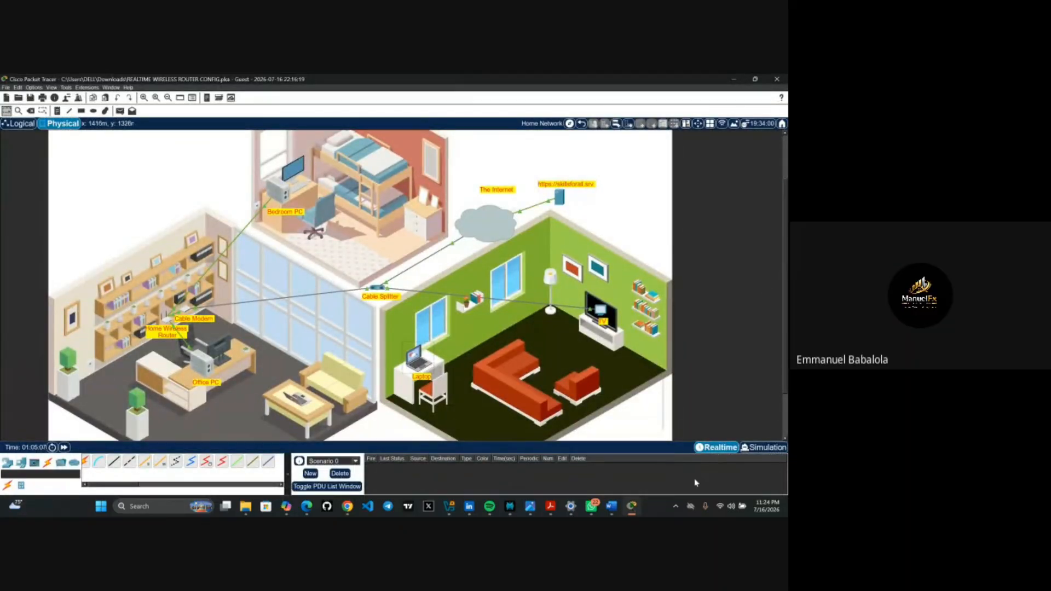
pyautogui.moveTo(635, 507)
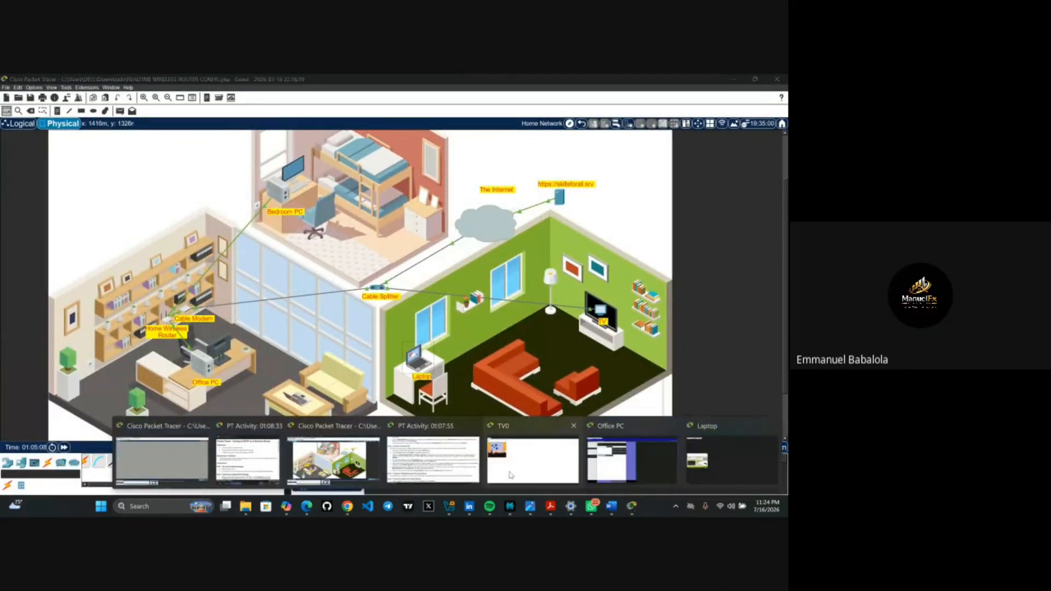
pyautogui.click(468, 472)
pyautogui.scroll(-3, 474, 408)
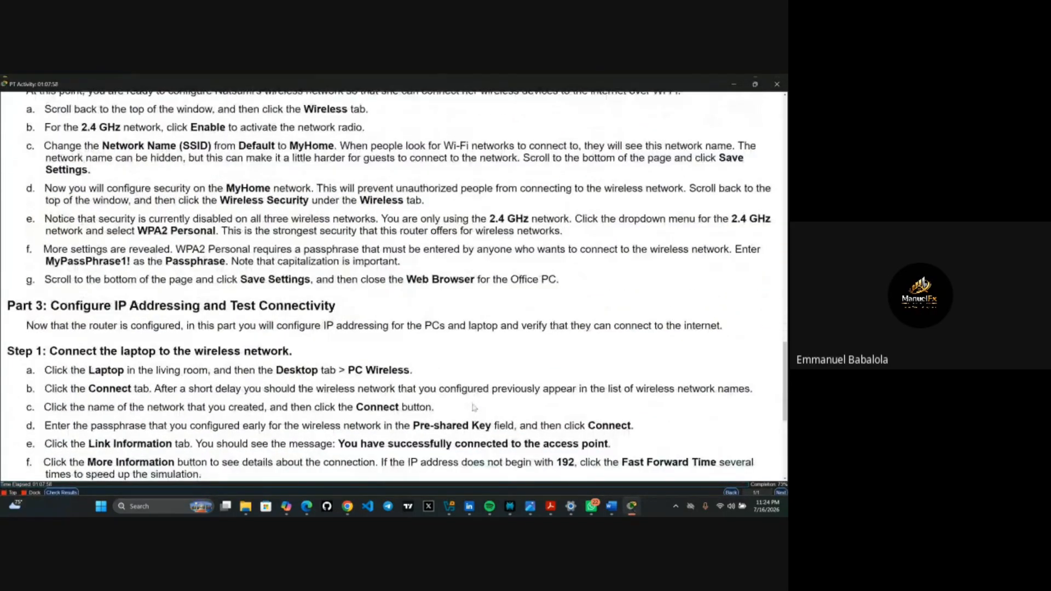
pyautogui.scroll(-2, 474, 408)
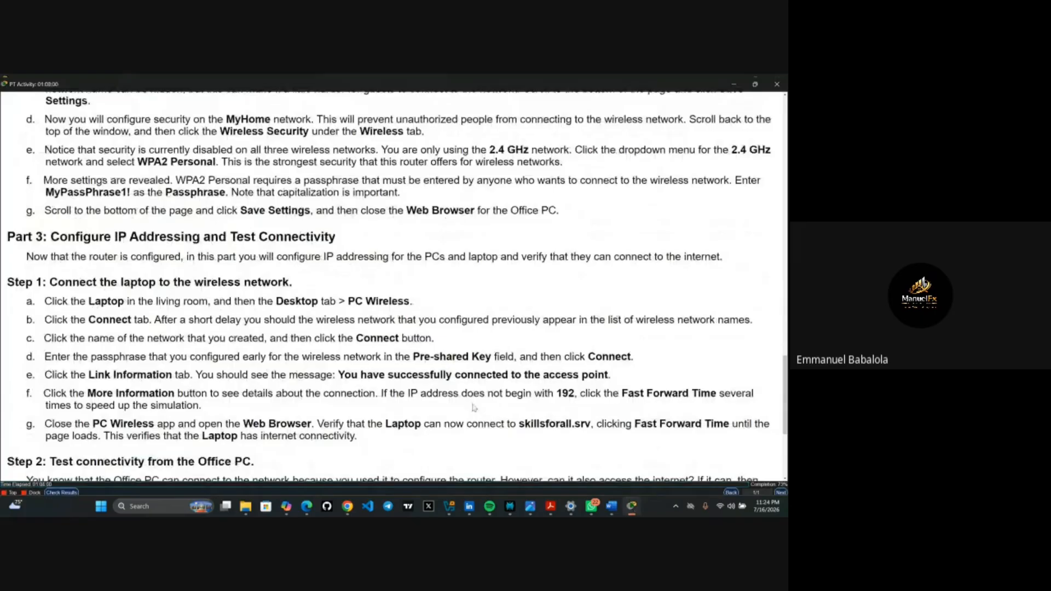
pyautogui.scroll(-2, 474, 408)
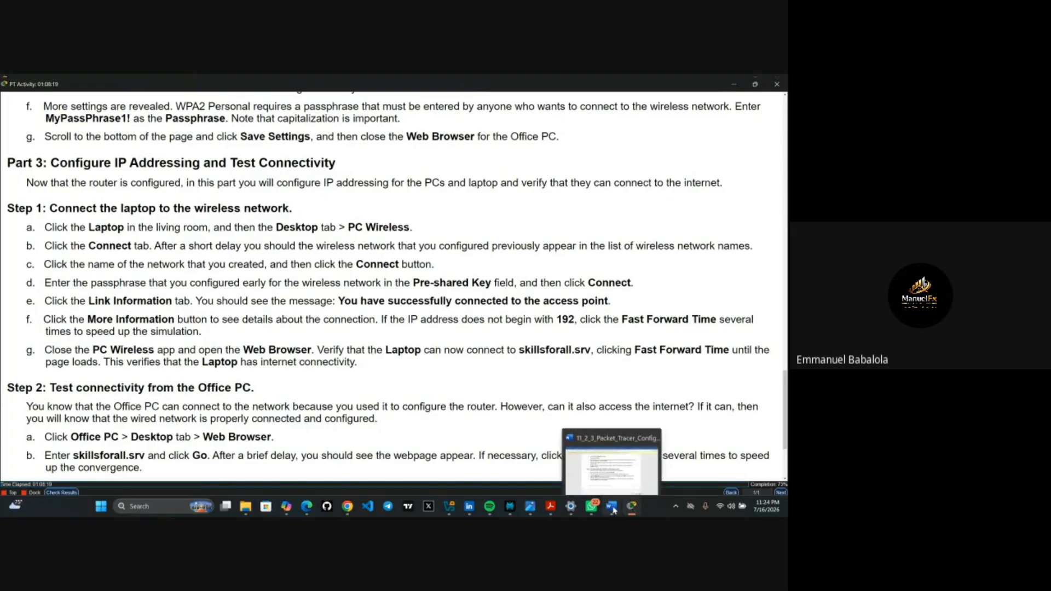
pyautogui.moveTo(631, 510)
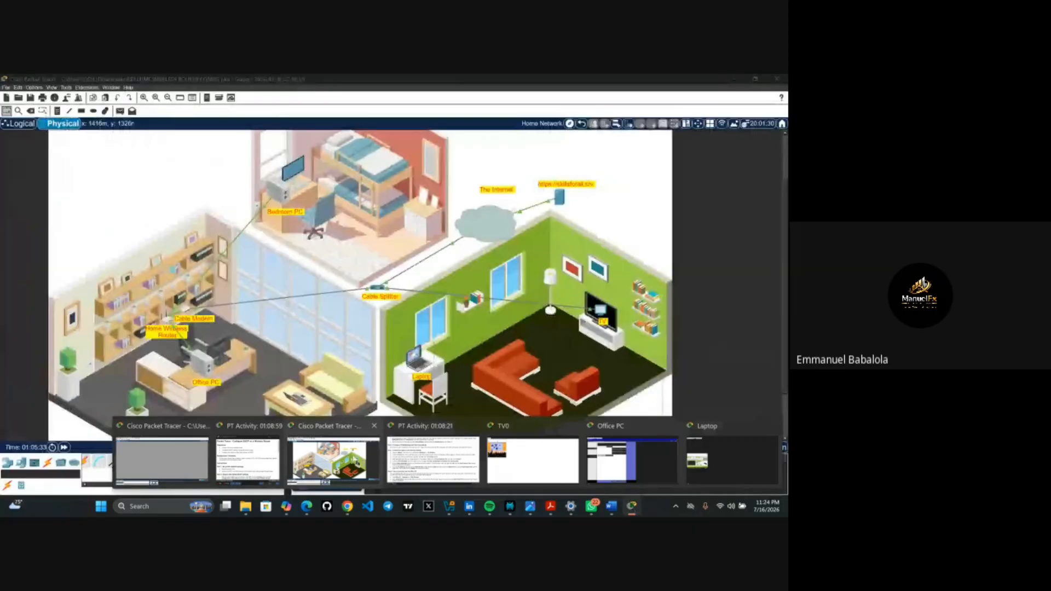
pyautogui.click(355, 460)
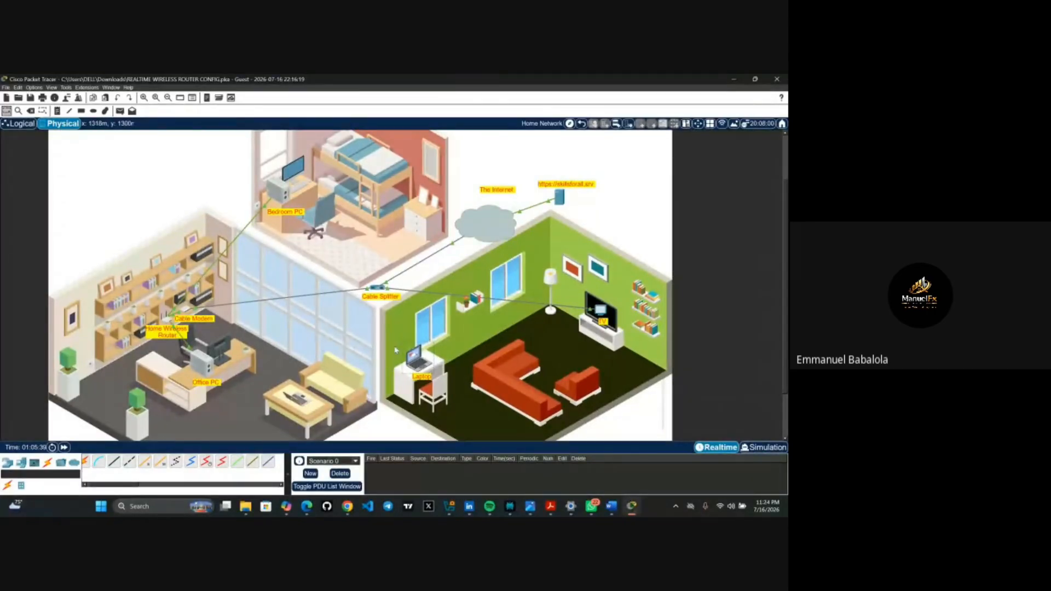
pyautogui.moveTo(414, 347)
pyautogui.click(418, 359)
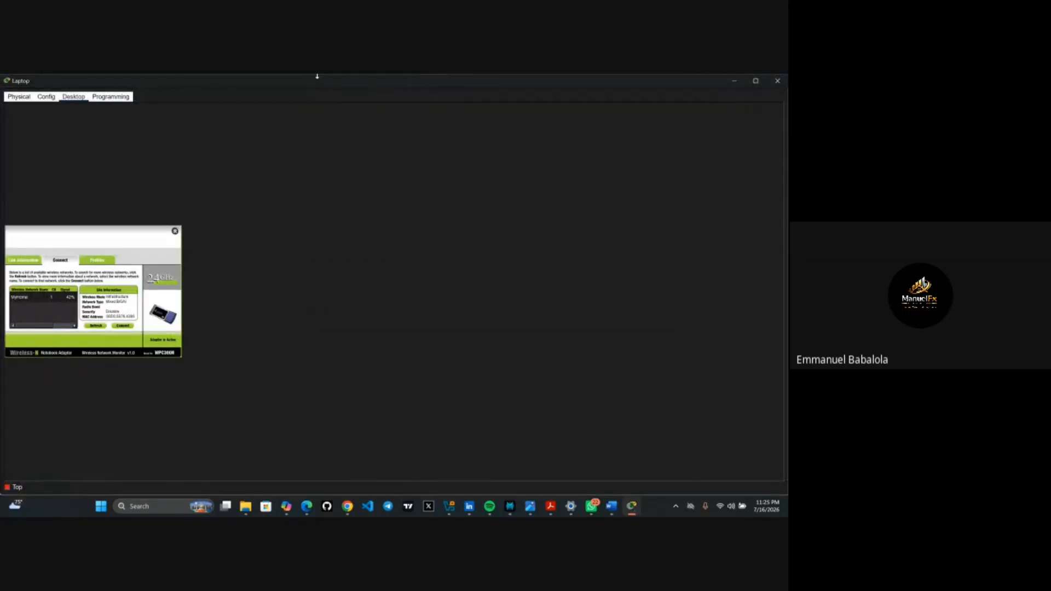
pyautogui.click(778, 82)
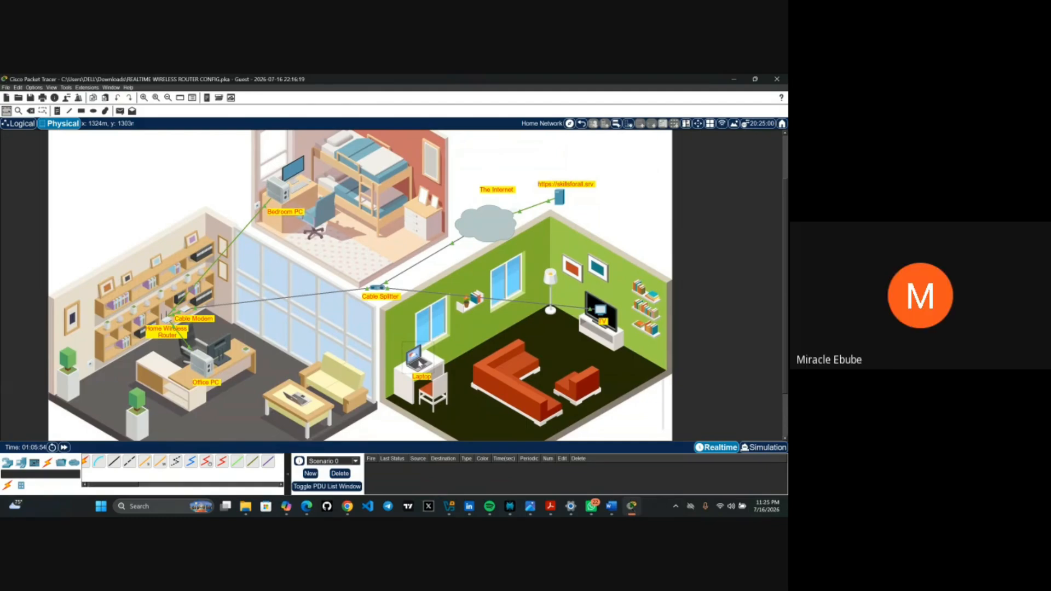
pyautogui.click(413, 359)
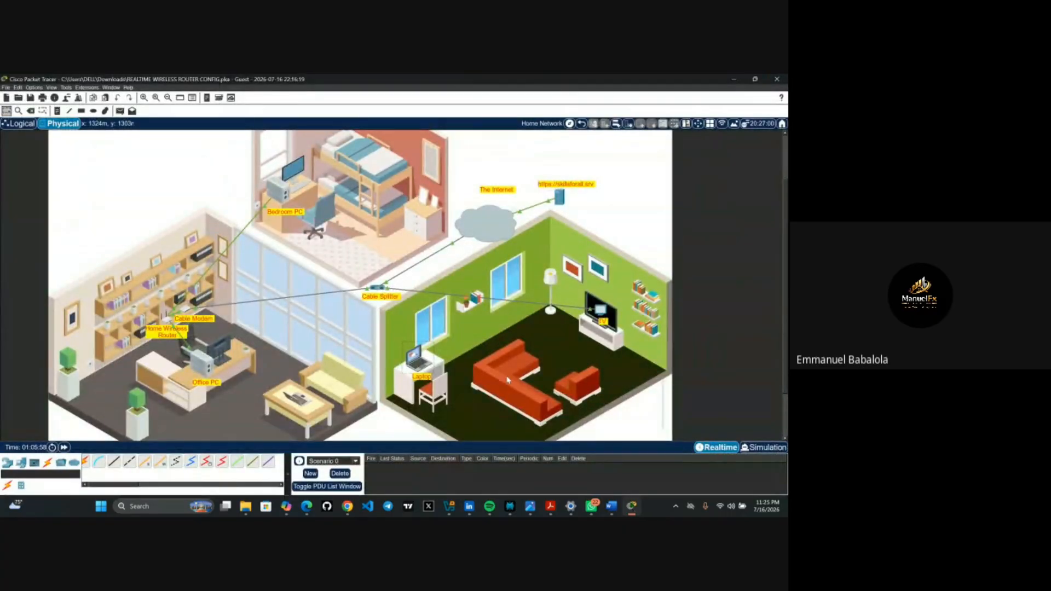
# - Reopen the Laptop's Desktop, close the Supervisory Workstation login, and launch Web Browser
pyautogui.click(420, 359)
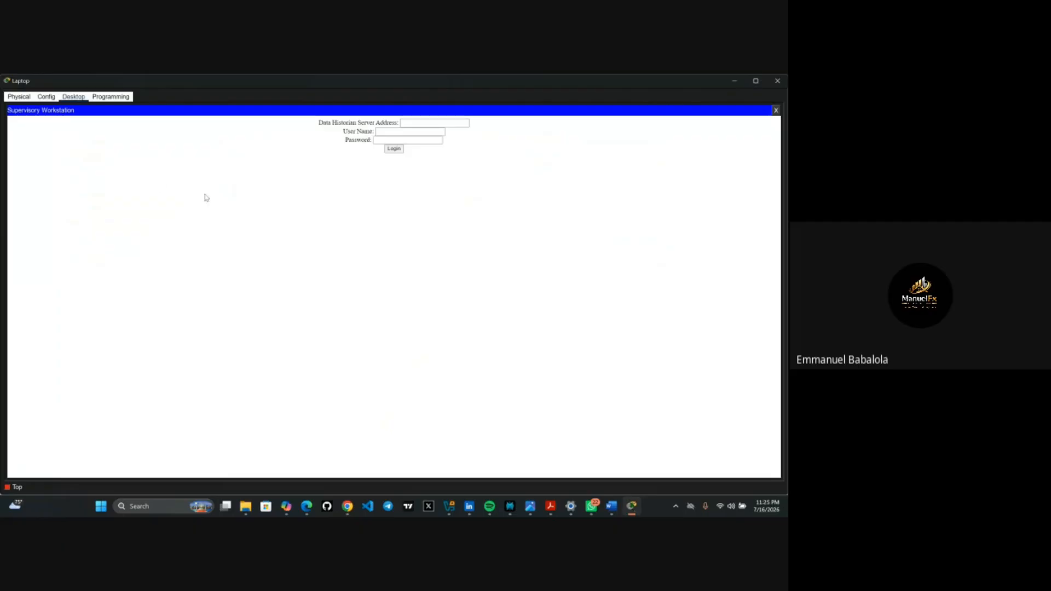
pyautogui.click(53, 98)
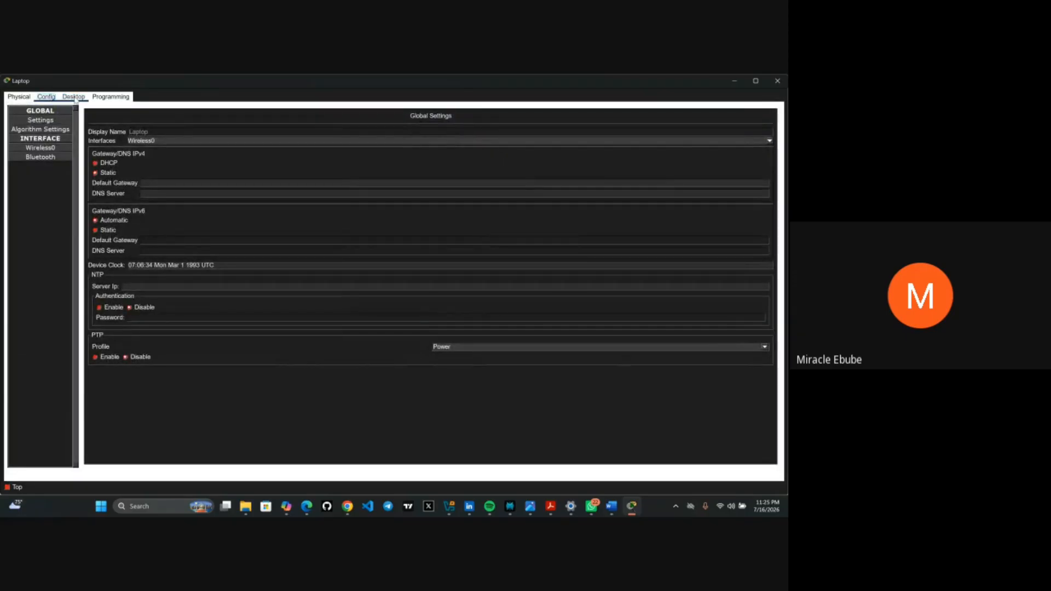
pyautogui.click(75, 99)
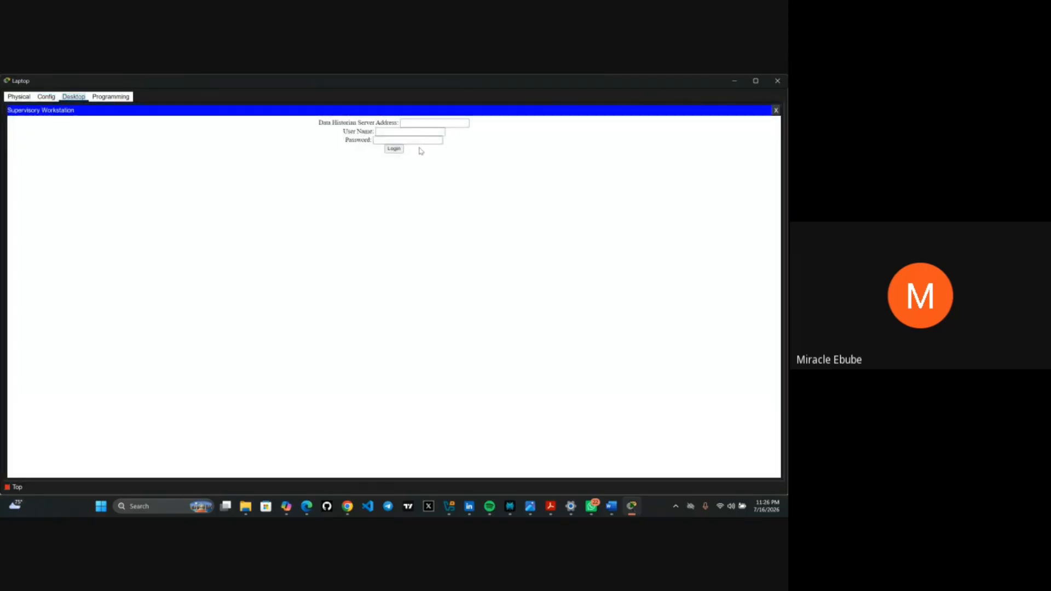
pyautogui.click(777, 111)
pyautogui.click(778, 111)
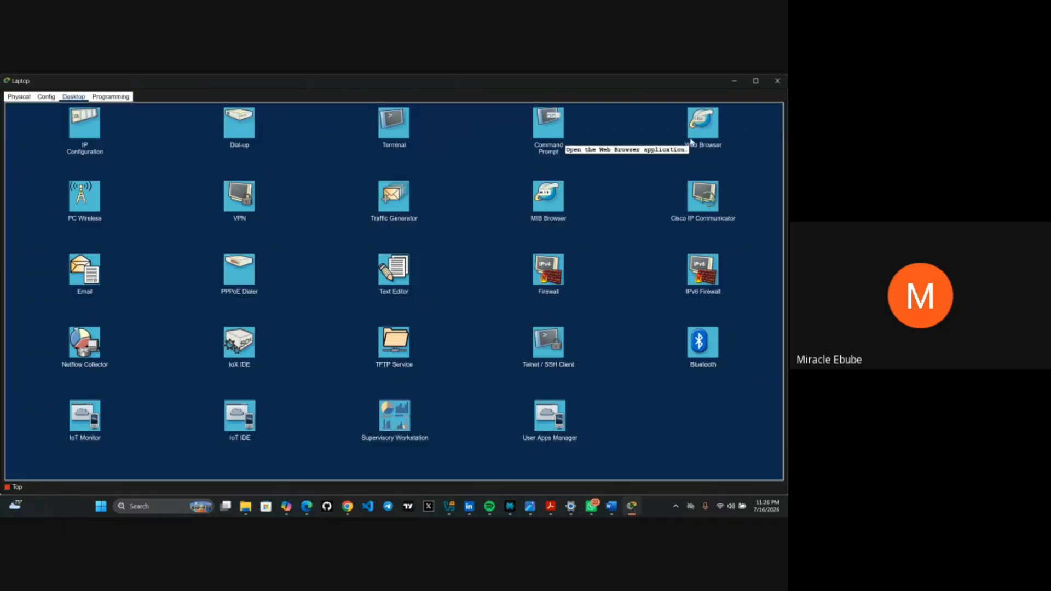
pyautogui.click(700, 136)
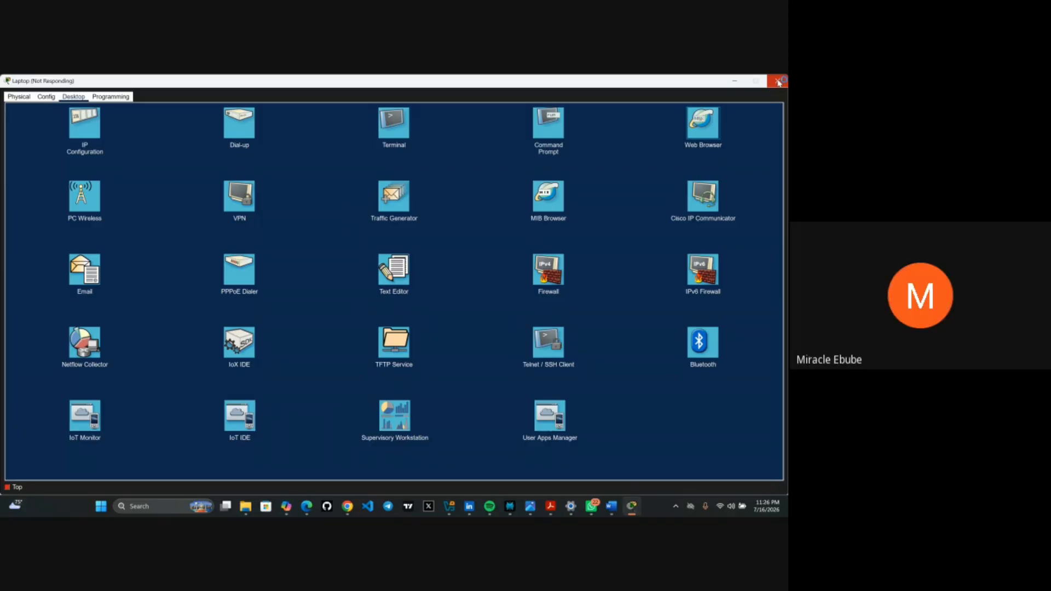
pyautogui.click(778, 81)
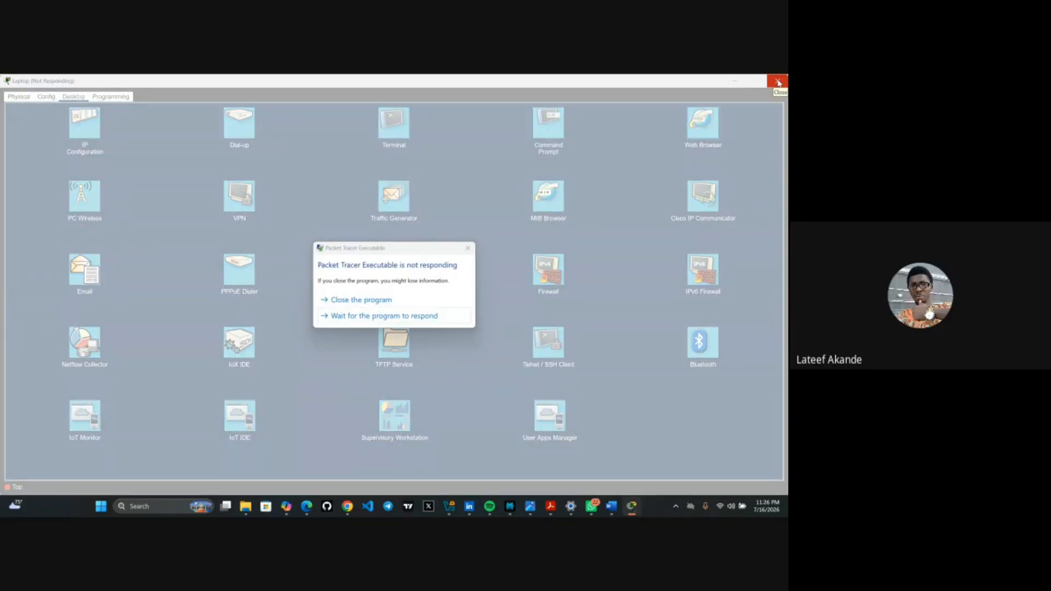
pyautogui.click(376, 317)
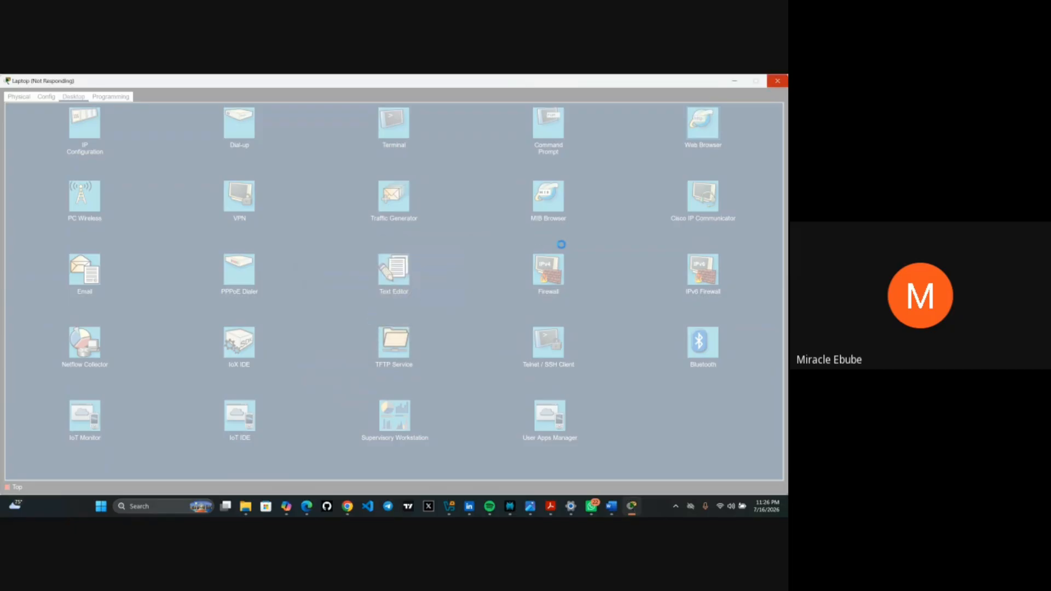